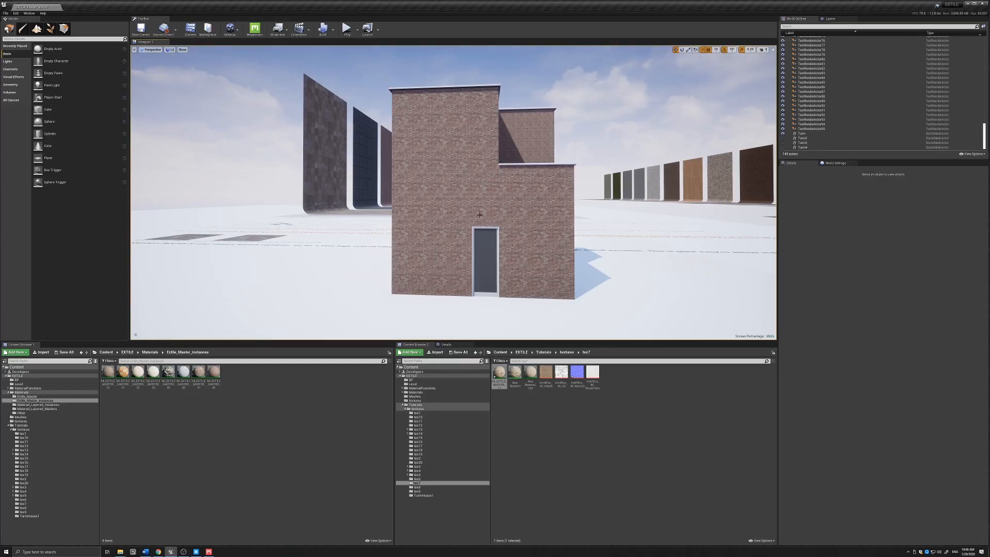
Step: Unhide the second brown brick building beside the visible one
{"action": "right_click_drag", "start_coordinate": [466, 209], "coordinate": [489, 209]}
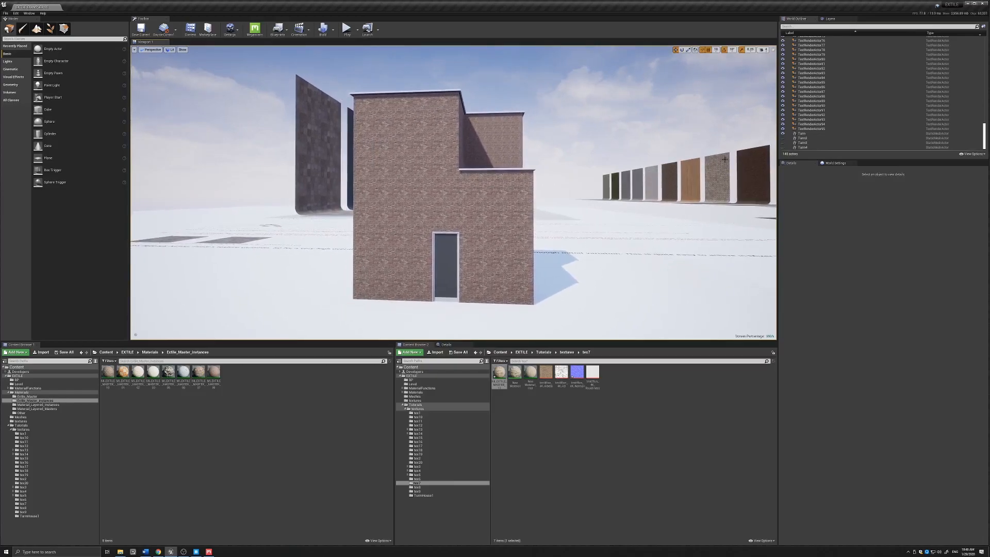
{"action": "left_click", "coordinate": [783, 137]}
{"action": "right_click_drag", "start_coordinate": [680, 198], "coordinate": [691, 199]}
{"action": "right_click_drag", "start_coordinate": [538, 207], "coordinate": [511, 213]}
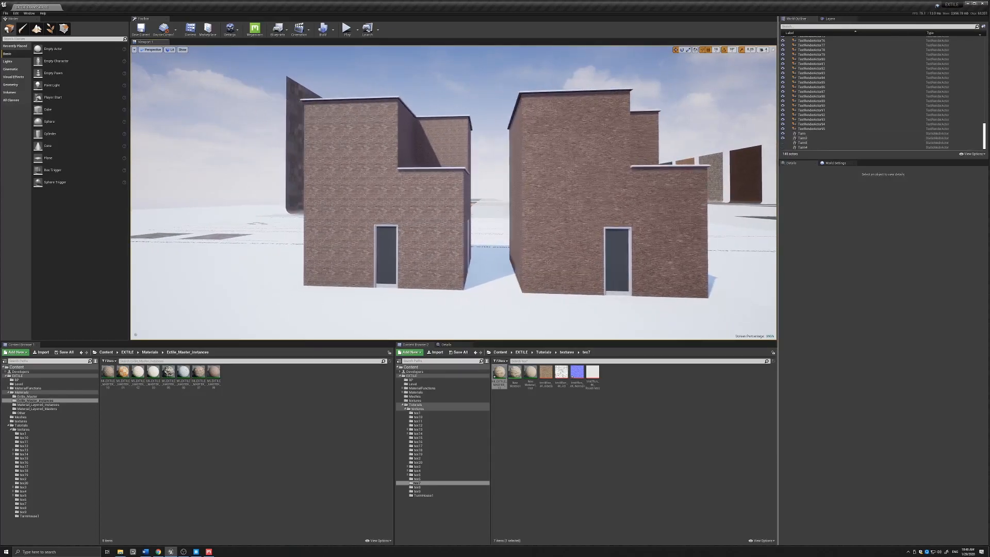
Step: Unhide the two orange brick buildings on the other side of the brown brick buildings
{"action": "left_click", "coordinate": [783, 148]}
{"action": "right_click_drag", "start_coordinate": [539, 90], "coordinate": [535, 91]}
{"action": "key", "text": "a"}
{"action": "right_click_drag", "start_coordinate": [404, 206], "coordinate": [461, 201]}
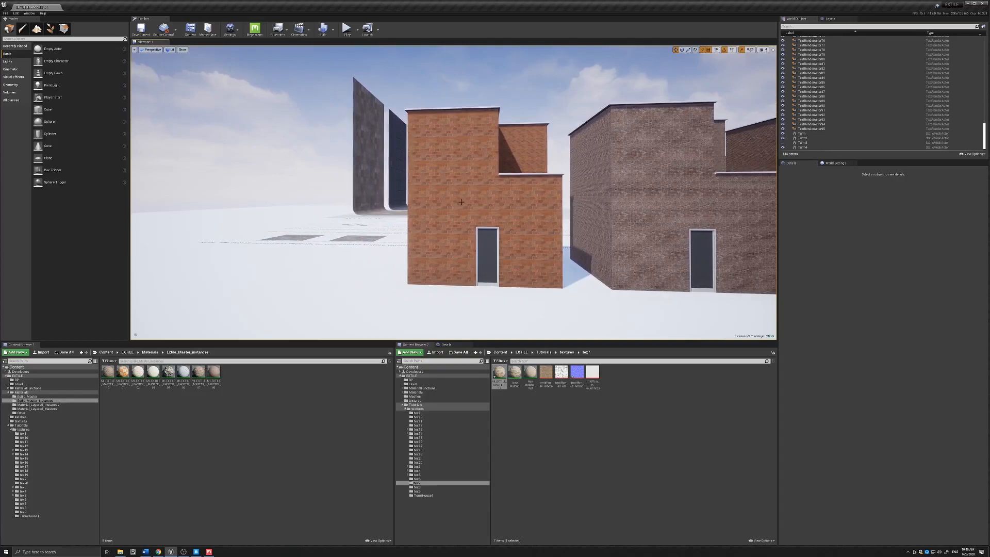
{"action": "left_click", "coordinate": [783, 144]}
{"action": "middle_click_drag", "start_coordinate": [304, 231], "coordinate": [263, 235]}
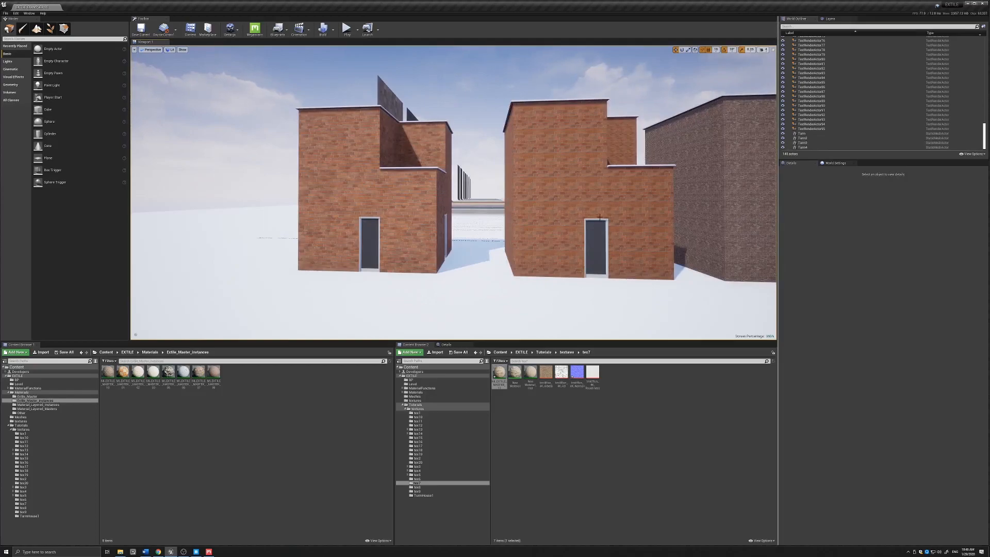
Step: Compare the brick tiling across all four buildings from a distance
{"action": "middle_click_drag", "start_coordinate": [638, 220], "coordinate": [748, 214]}
{"action": "scroll", "coordinate": [634, 219], "scroll_direction": "down", "scroll_amount": 4}
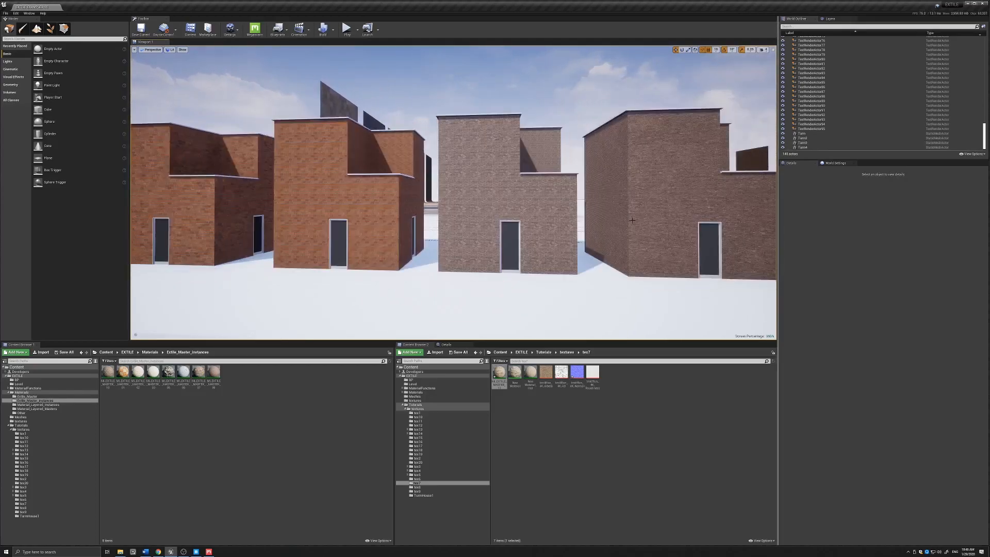
{"action": "scroll", "coordinate": [545, 228], "scroll_direction": "down", "scroll_amount": 2}
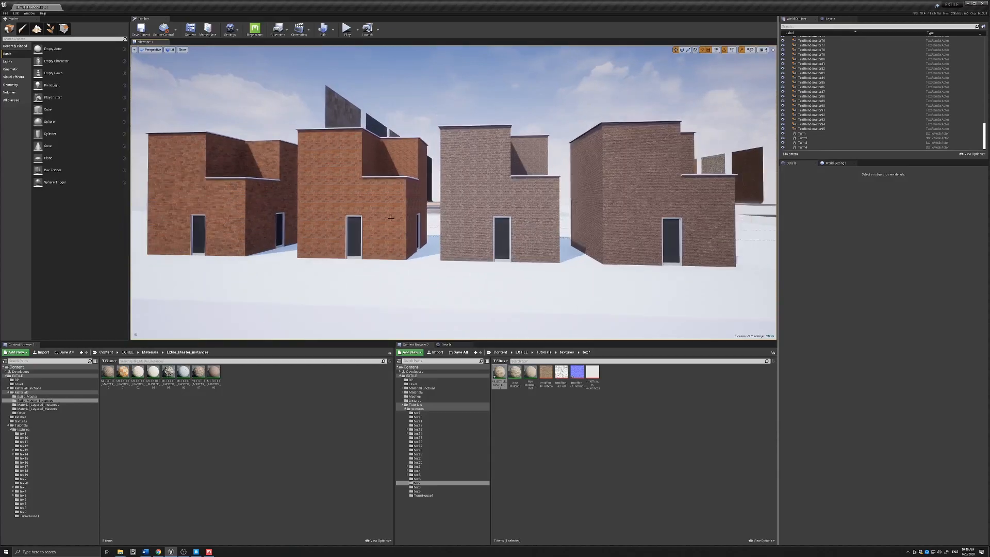
{"action": "middle_click_drag", "start_coordinate": [391, 218], "coordinate": [382, 218]}
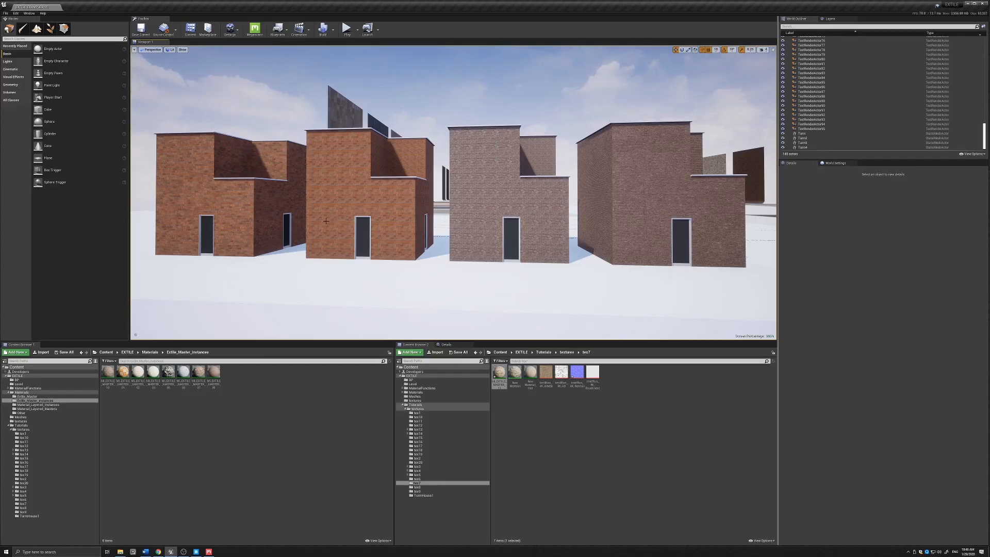
{"action": "middle_click_drag", "start_coordinate": [350, 227], "coordinate": [314, 227]}
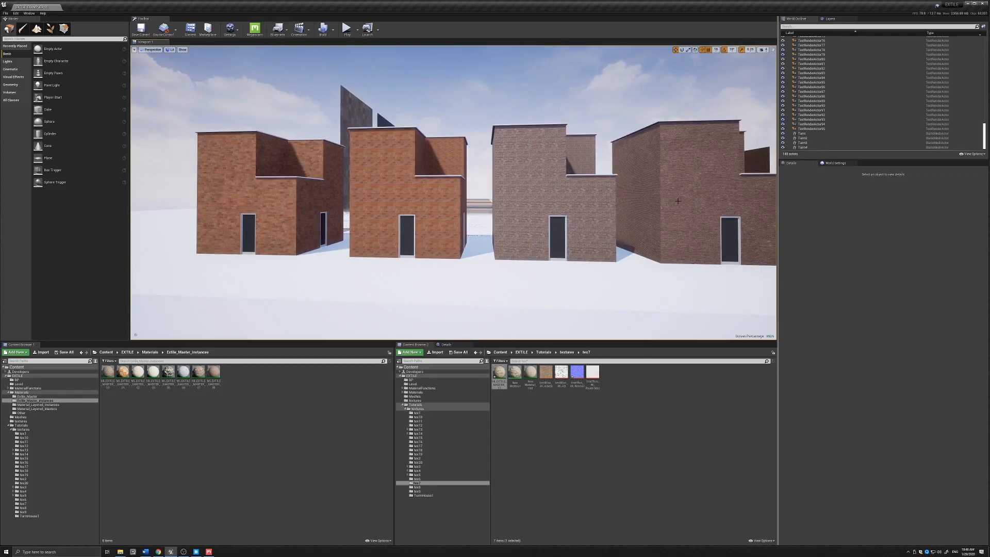
{"action": "middle_click_drag", "start_coordinate": [683, 204], "coordinate": [700, 202]}
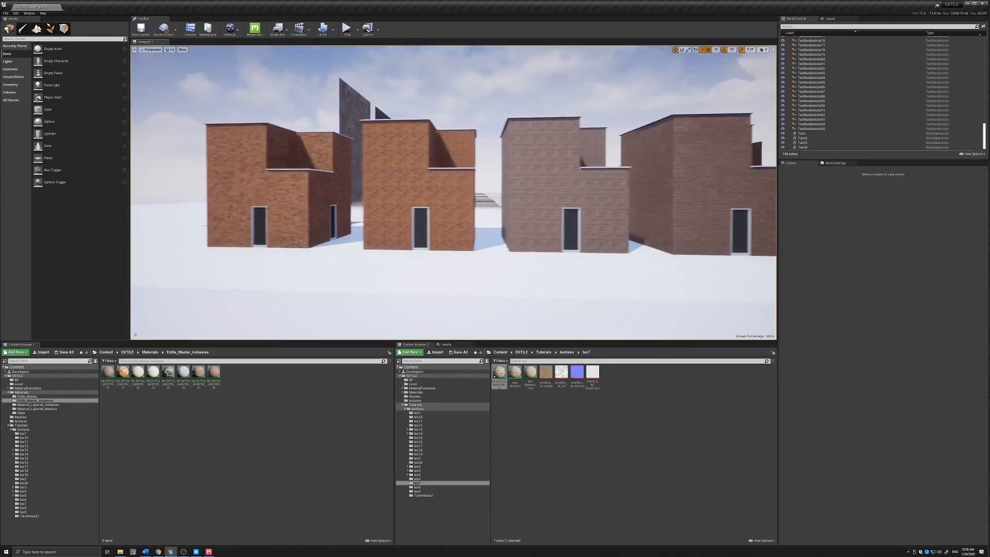
Step: Examine the outermost orange building's brickwork up close around the door
{"action": "middle_click_drag", "start_coordinate": [403, 196], "coordinate": [374, 203]}
{"action": "scroll", "coordinate": [374, 203], "scroll_direction": "up", "scroll_amount": 3}
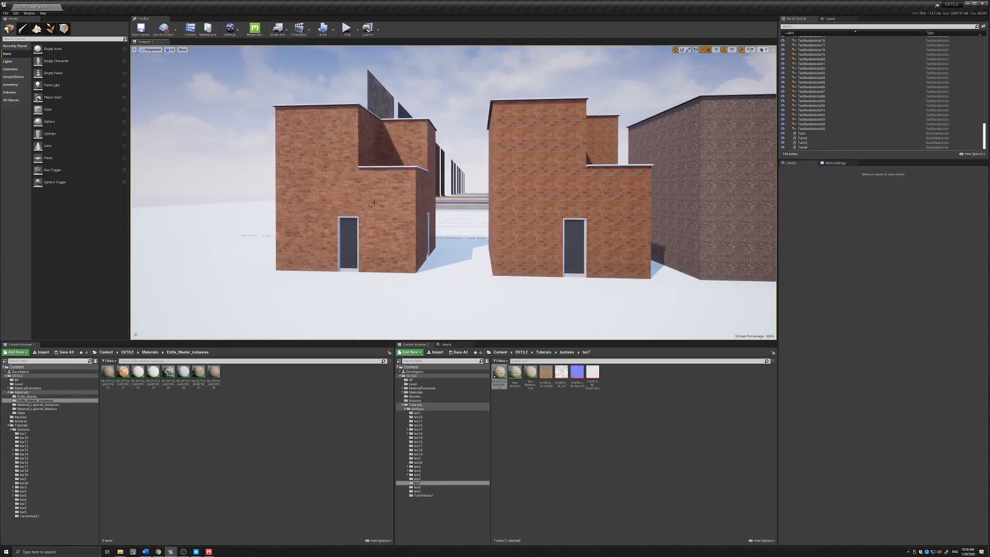
{"action": "key", "text": "Left"}
{"action": "key", "text": "Up"}
{"action": "key", "text": "Left"}
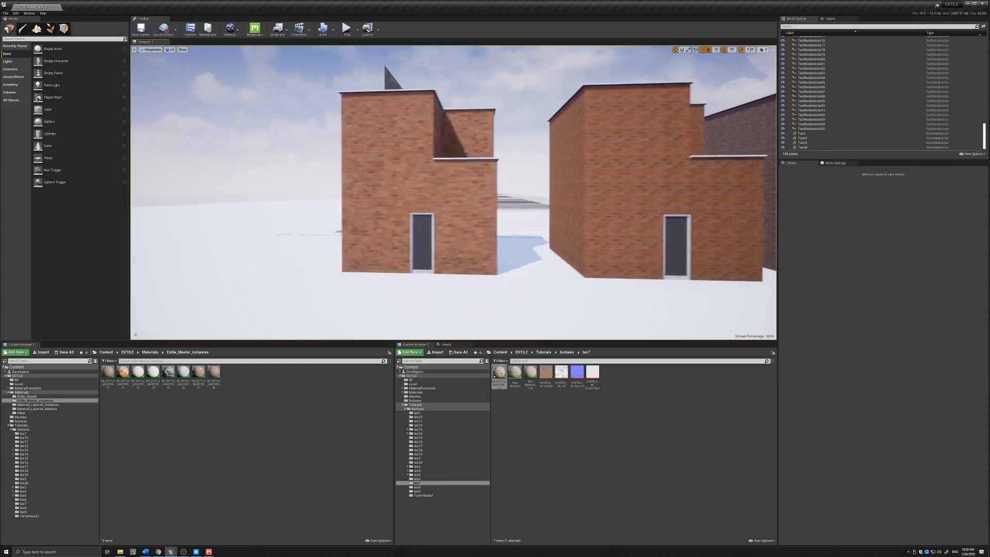
{"action": "key", "text": "Up"}
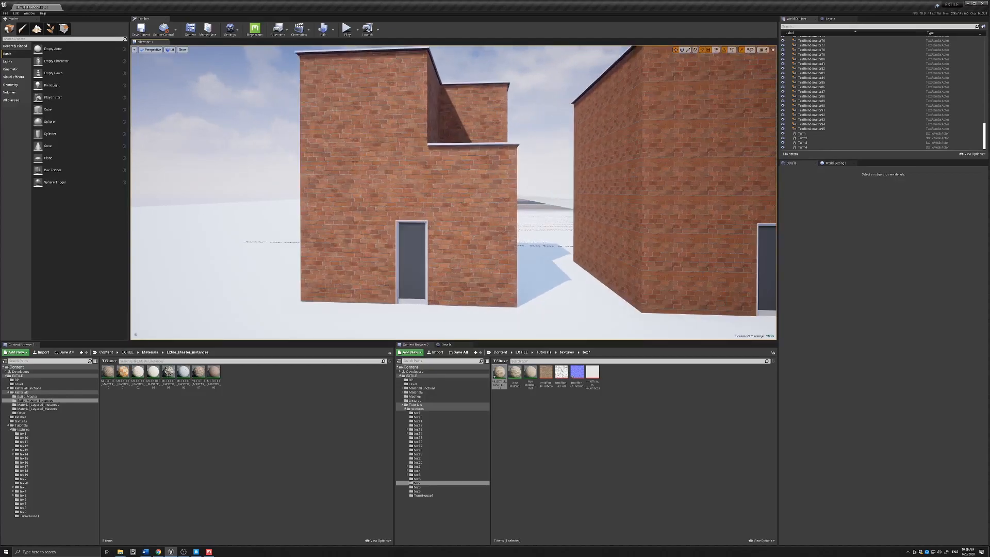
{"action": "scroll", "coordinate": [417, 192], "scroll_direction": "up", "scroll_amount": 5}
{"action": "middle_click_drag", "start_coordinate": [427, 191], "coordinate": [424, 208]}
{"action": "key", "text": "w"}
{"action": "right_click_drag", "start_coordinate": [427, 192], "coordinate": [414, 192]}
{"action": "key", "text": "s"}
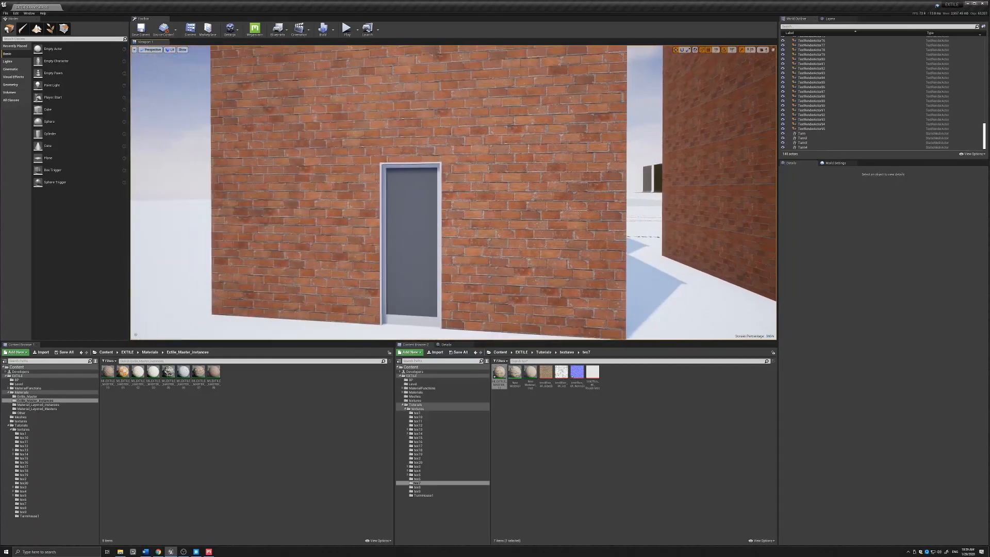
{"action": "right_click_drag", "start_coordinate": [477, 155], "coordinate": [475, 148]}
Step: Compare the brick pattern repetition on the two neighbouring brown buildings from near and far
{"action": "left_click_drag", "start_coordinate": [418, 122], "coordinate": [484, 174]}
{"action": "key", "text": "d"}
{"action": "right_click_drag", "start_coordinate": [484, 174], "coordinate": [496, 175]}
{"action": "left_click_drag", "start_coordinate": [542, 196], "coordinate": [503, 175]}
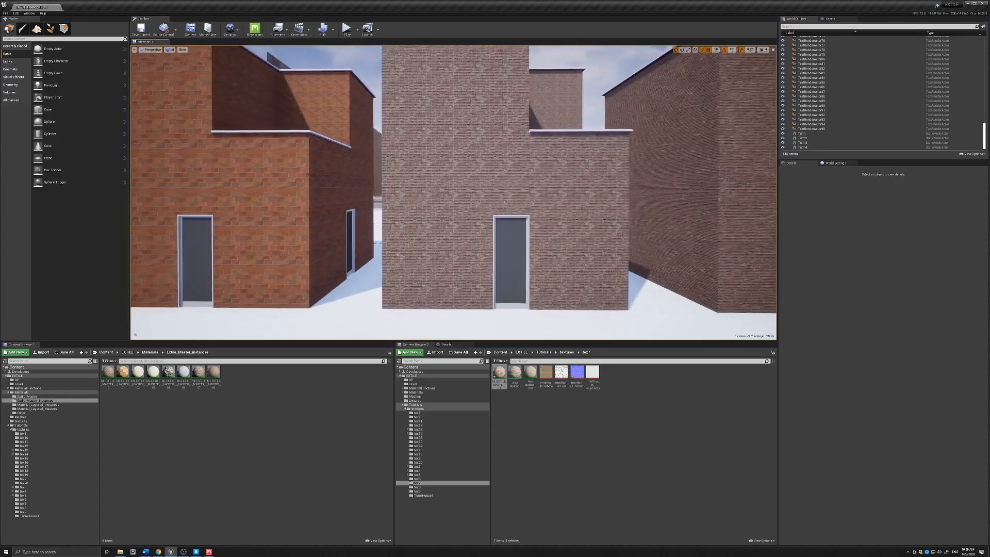
{"action": "middle_click_drag", "start_coordinate": [542, 197], "coordinate": [543, 194]}
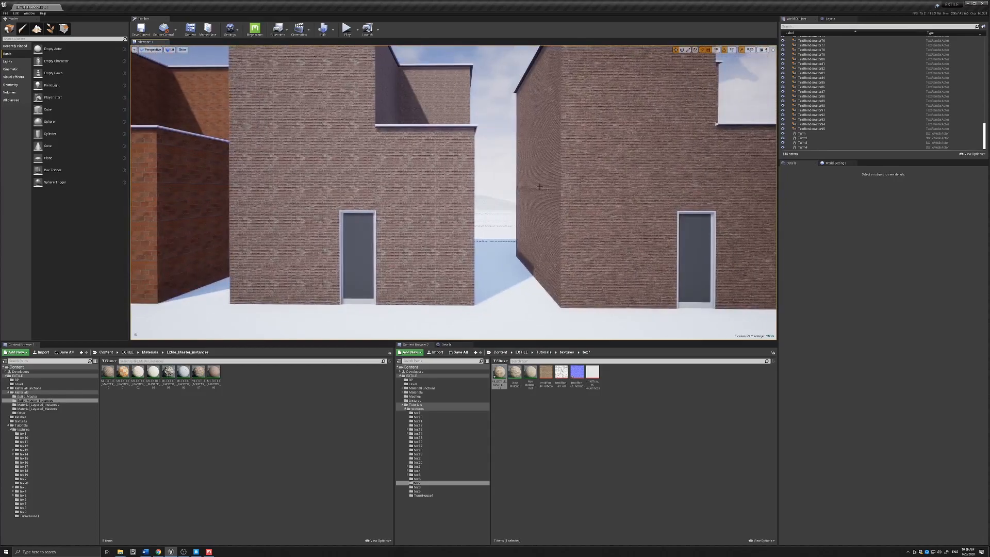
{"action": "middle_click_drag", "start_coordinate": [416, 191], "coordinate": [446, 189]}
{"action": "left_click_drag", "start_coordinate": [348, 216], "coordinate": [358, 227]}
{"action": "mouse_move", "coordinate": [348, 216]}
{"action": "middle_mouse_down"}
{"action": "mouse_move", "coordinate": [322, 205]}
{"action": "mouse_move", "coordinate": [344, 203]}
{"action": "middle_mouse_up"}
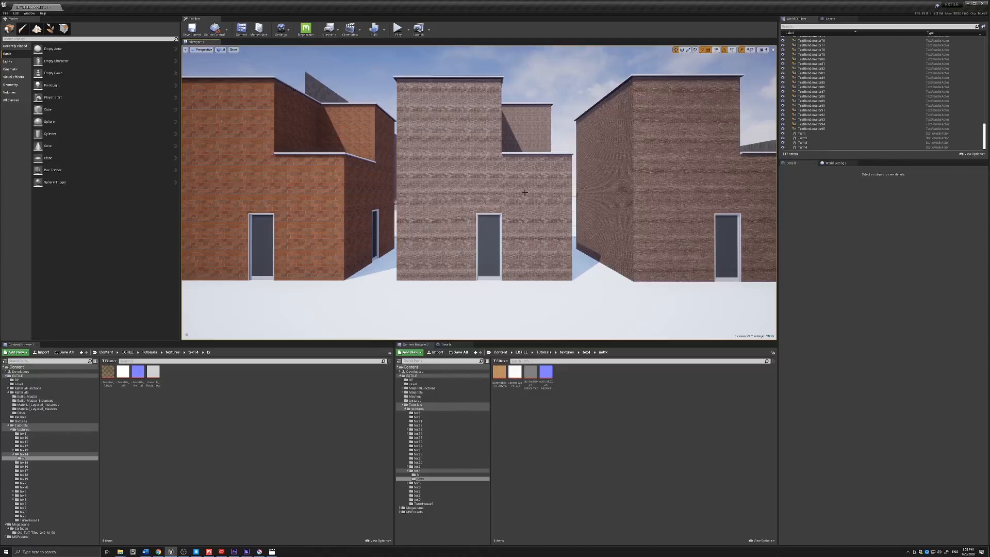
{"action": "mouse_move", "coordinate": [536, 193]}
{"action": "middle_mouse_down"}
{"action": "mouse_move", "coordinate": [506, 192]}
{"action": "mouse_move", "coordinate": [526, 193]}
{"action": "middle_mouse_up"}
{"action": "mouse_move", "coordinate": [525, 192]}
{"action": "right_mouse_down"}
{"action": "mouse_move", "coordinate": [507, 192]}
{"action": "mouse_move", "coordinate": [537, 196]}
{"action": "right_mouse_up"}
{"action": "key", "text": "q"}
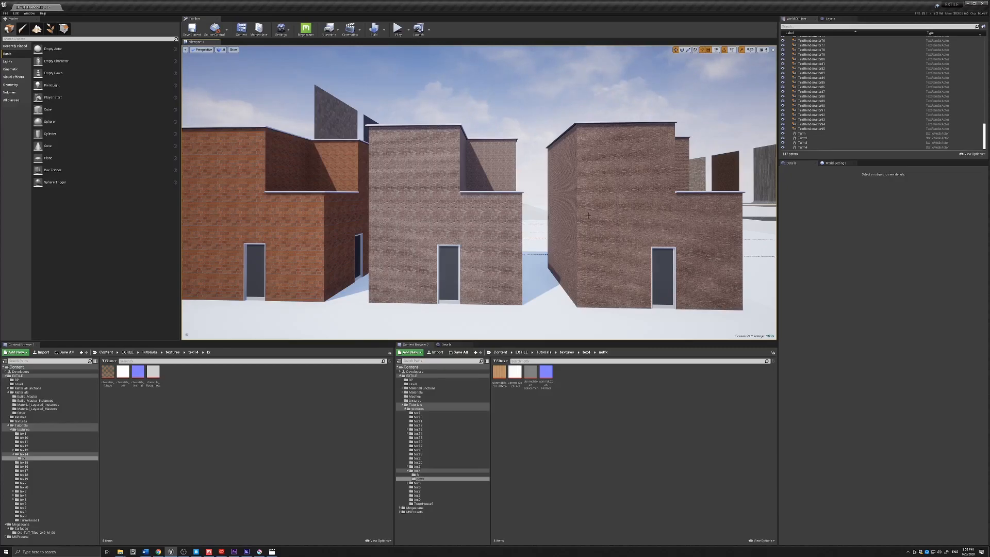
{"action": "mouse_move", "coordinate": [589, 214]}
{"action": "left_mouse_down"}
{"action": "mouse_move", "coordinate": [586, 226]}
{"action": "mouse_move", "coordinate": [556, 232]}
{"action": "mouse_move", "coordinate": [588, 213]}
{"action": "left_mouse_up"}
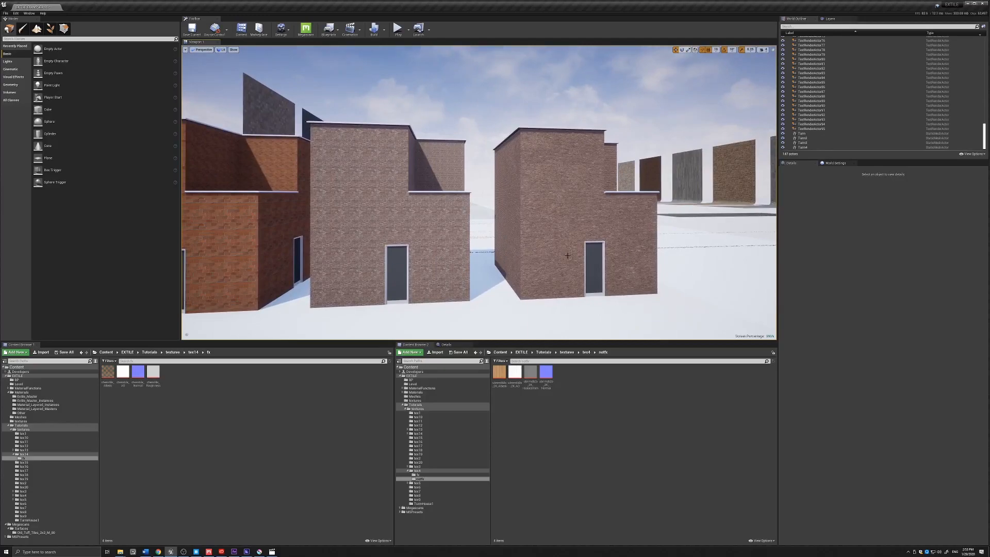
{"action": "right_click_drag", "start_coordinate": [544, 261], "coordinate": [492, 269]}
{"action": "key", "text": "w"}
{"action": "key", "text": "d"}
{"action": "key", "text": "w"}
{"action": "key", "text": "s"}
{"action": "key", "text": "a"}
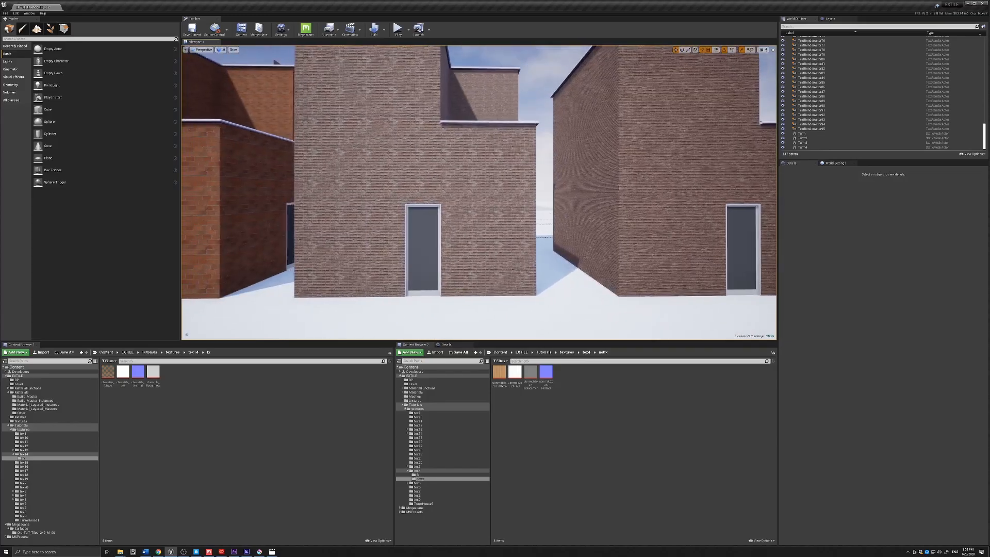
{"action": "middle_click_drag", "start_coordinate": [476, 233], "coordinate": [450, 207]}
{"action": "key", "text": "s"}
{"action": "right_click_drag", "start_coordinate": [450, 208], "coordinate": [451, 208]}
{"action": "middle_click_drag", "start_coordinate": [600, 227], "coordinate": [630, 235]}
{"action": "key", "text": "w"}
{"action": "right_click_drag", "start_coordinate": [562, 230], "coordinate": [562, 230]}
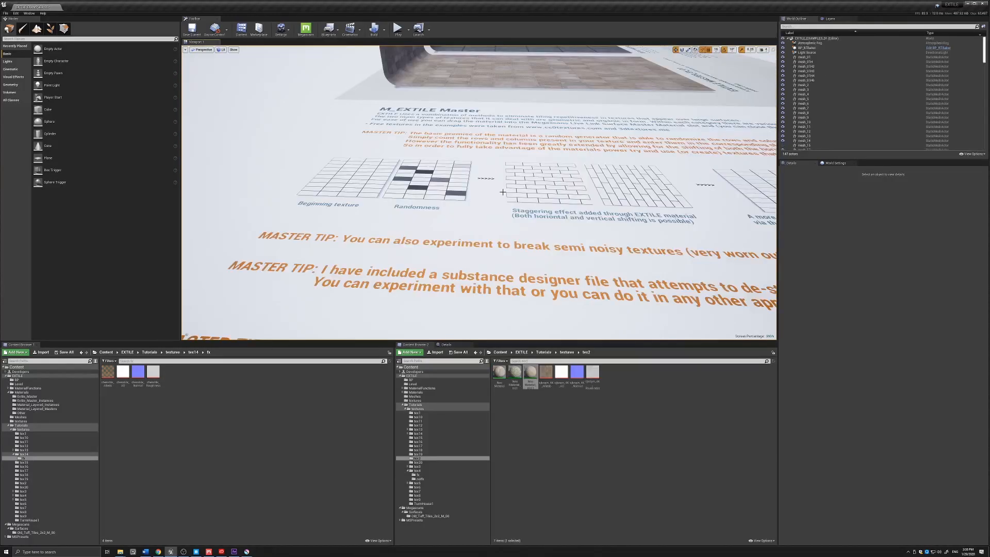
Step: Examine the M_EXTILE Master diagrams for the beginning texture, randomness and staggering effect
{"action": "scroll", "coordinate": [502, 198], "scroll_direction": "down", "scroll_amount": 1}
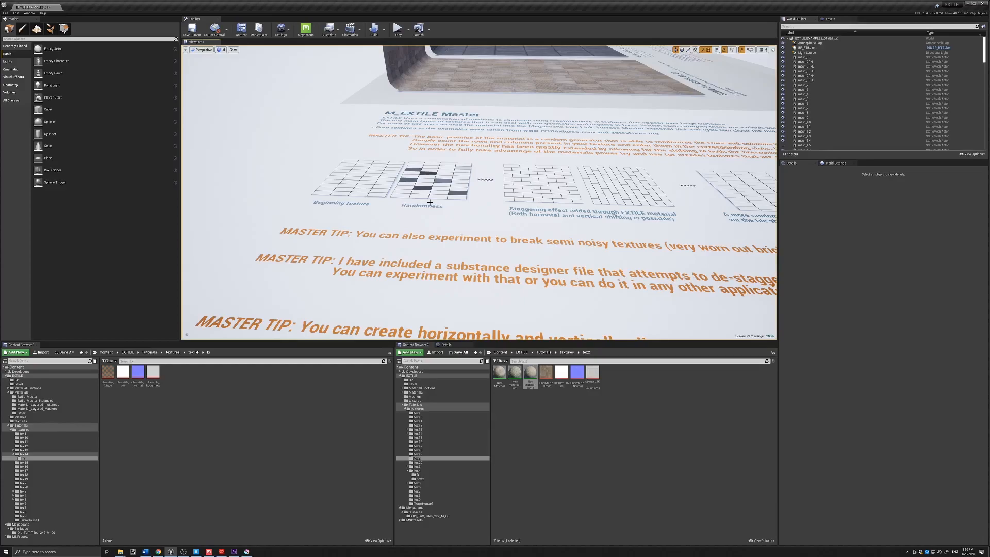
{"action": "middle_click_drag", "start_coordinate": [387, 186], "coordinate": [352, 179]}
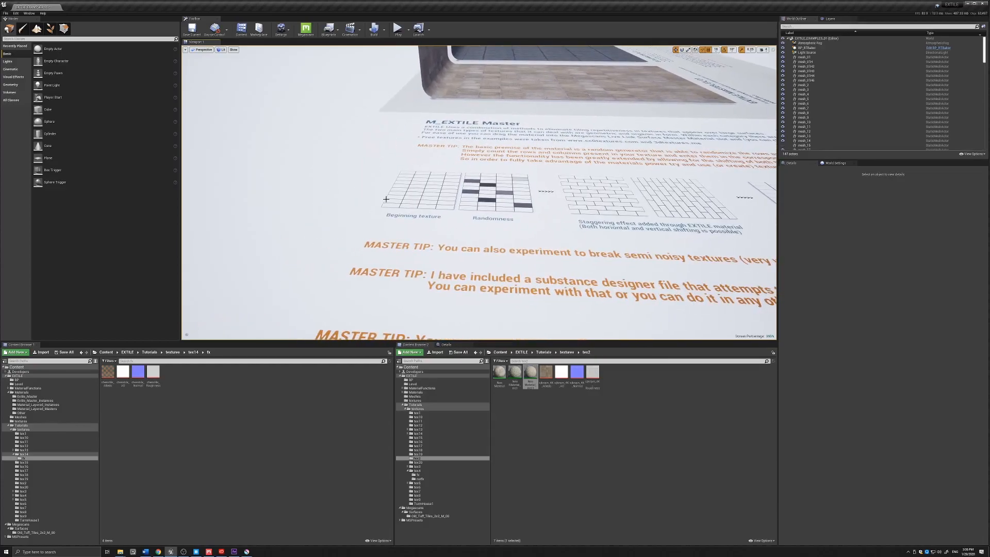
{"action": "middle_click_drag", "start_coordinate": [410, 212], "coordinate": [386, 212]}
{"action": "mouse_move", "coordinate": [417, 232]}
{"action": "right_mouse_down"}
{"action": "mouse_move", "coordinate": [433, 230]}
{"action": "mouse_move", "coordinate": [422, 240]}
{"action": "mouse_move", "coordinate": [480, 234]}
{"action": "mouse_move", "coordinate": [458, 239]}
{"action": "mouse_move", "coordinate": [466, 247]}
{"action": "mouse_move", "coordinate": [457, 262]}
{"action": "mouse_move", "coordinate": [420, 223]}
{"action": "right_mouse_up"}
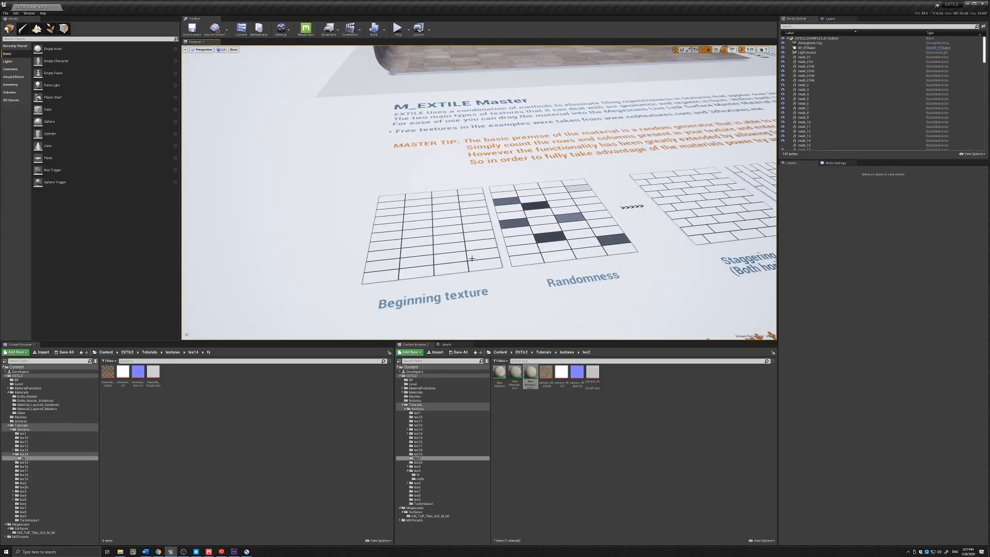
{"action": "middle_click_drag", "start_coordinate": [584, 216], "coordinate": [452, 182]}
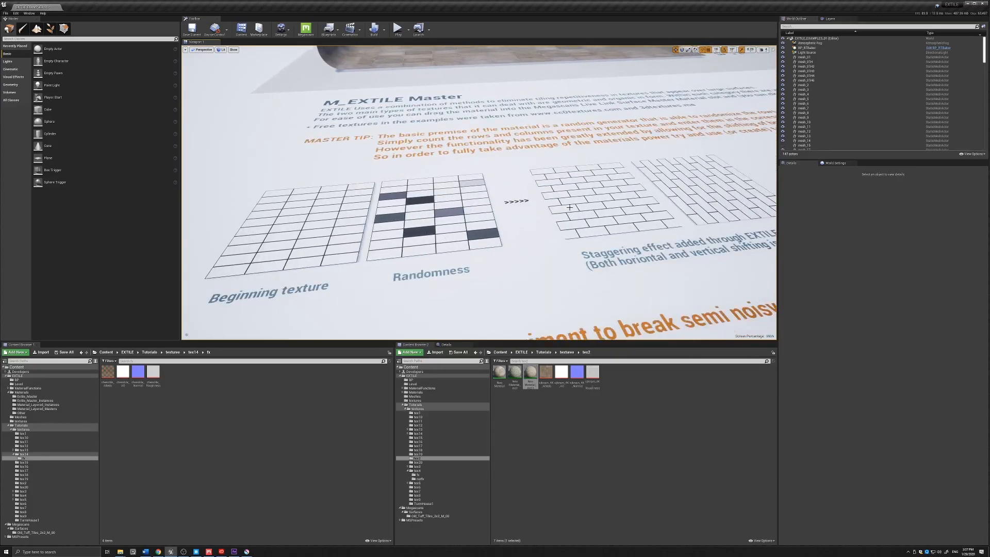
{"action": "key", "text": "d"}
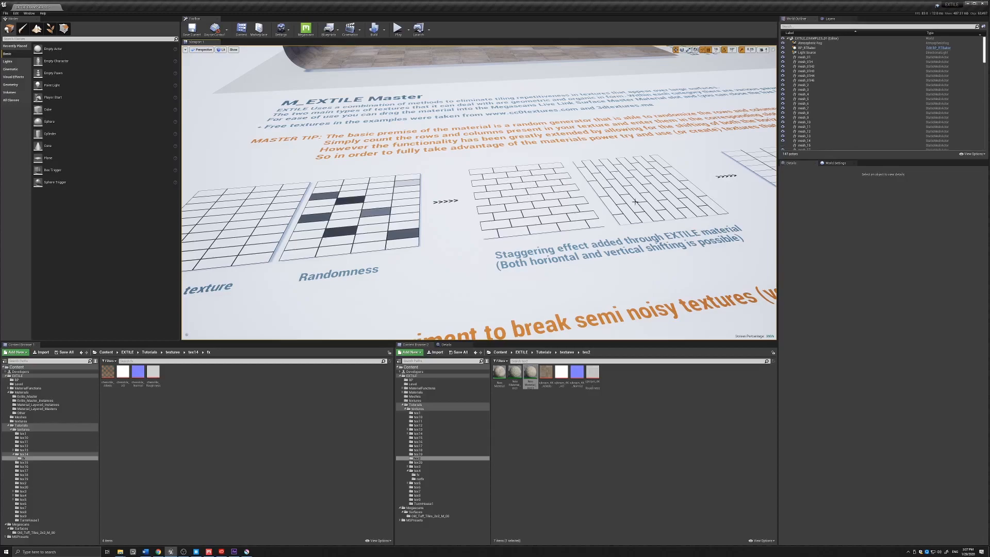
{"action": "scroll", "coordinate": [669, 220], "scroll_direction": "down", "scroll_amount": 1}
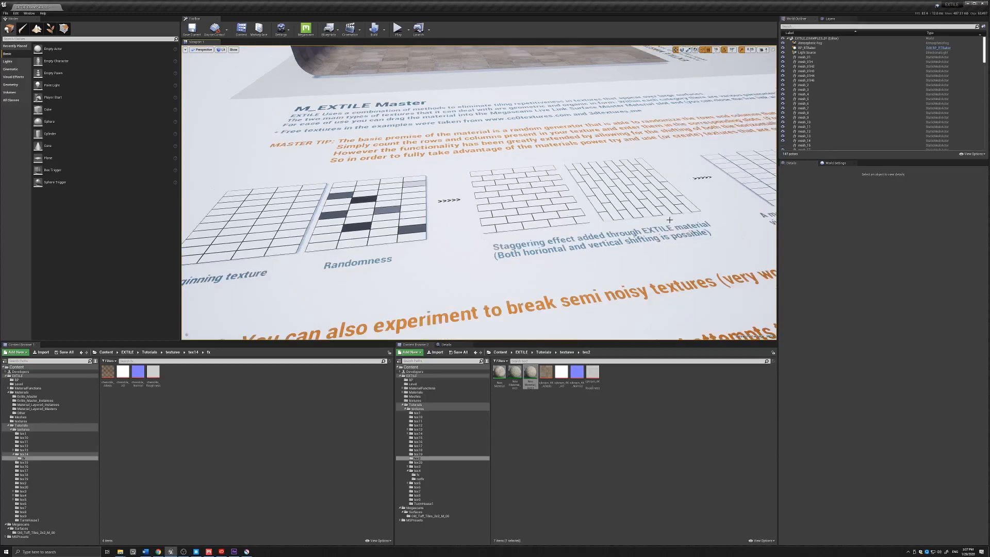
{"action": "middle_click_drag", "start_coordinate": [667, 220], "coordinate": [683, 221]}
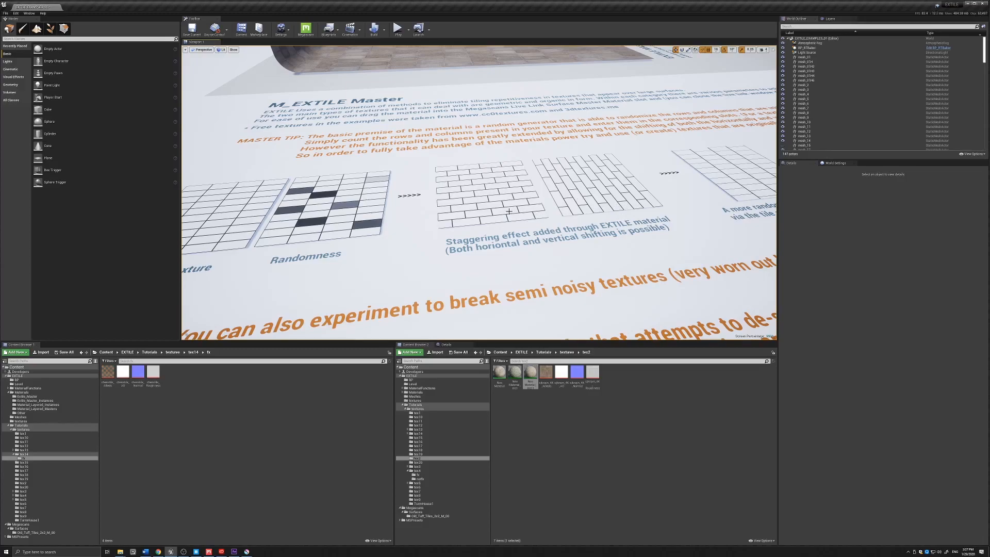
{"action": "middle_click_drag", "start_coordinate": [589, 204], "coordinate": [562, 218]}
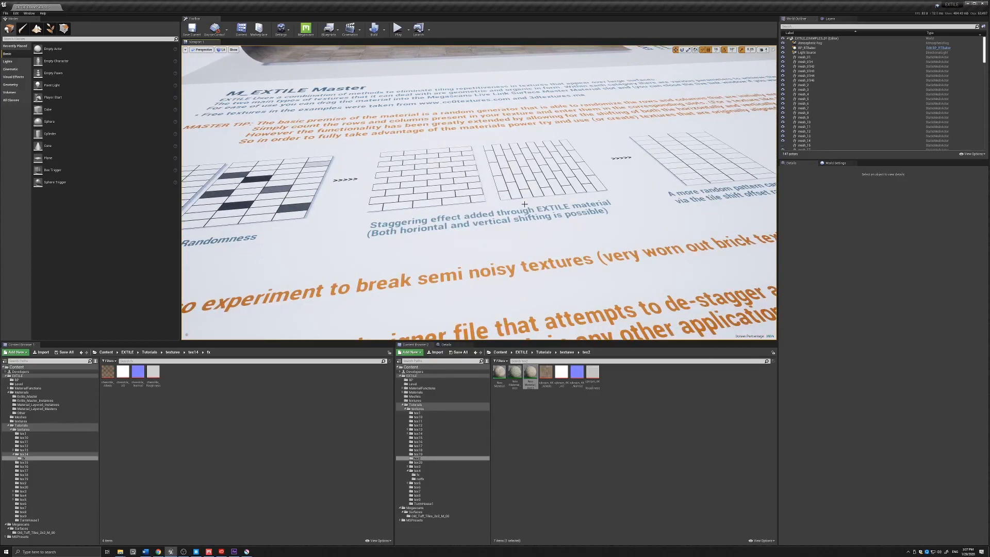
Step: Examine the Master Tip notes and compare the staggered brick texture with its realigned grid version
{"action": "scroll", "coordinate": [479, 251], "scroll_direction": "down", "scroll_amount": 5}
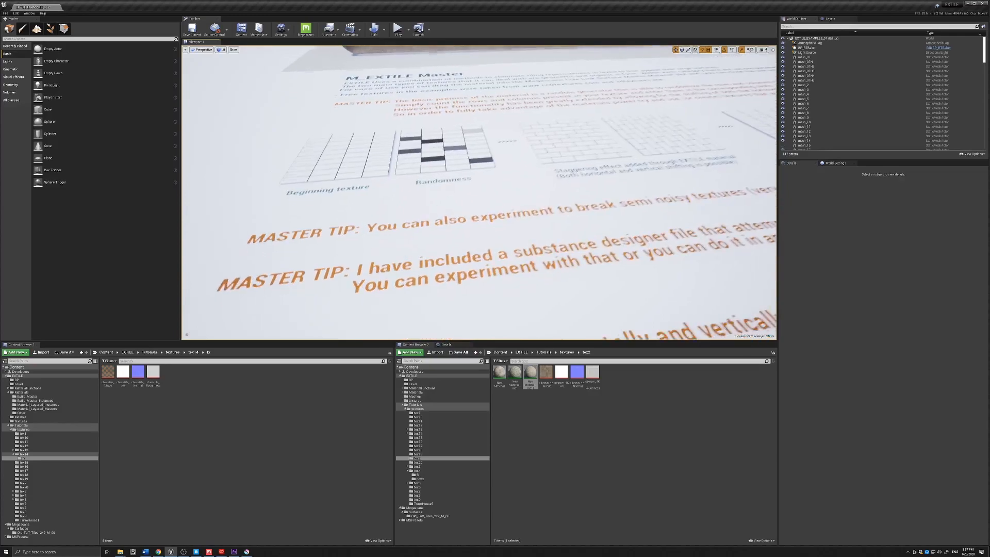
{"action": "scroll", "coordinate": [480, 250], "scroll_direction": "down", "scroll_amount": 3}
{"action": "middle_click_drag", "start_coordinate": [476, 258], "coordinate": [526, 269]}
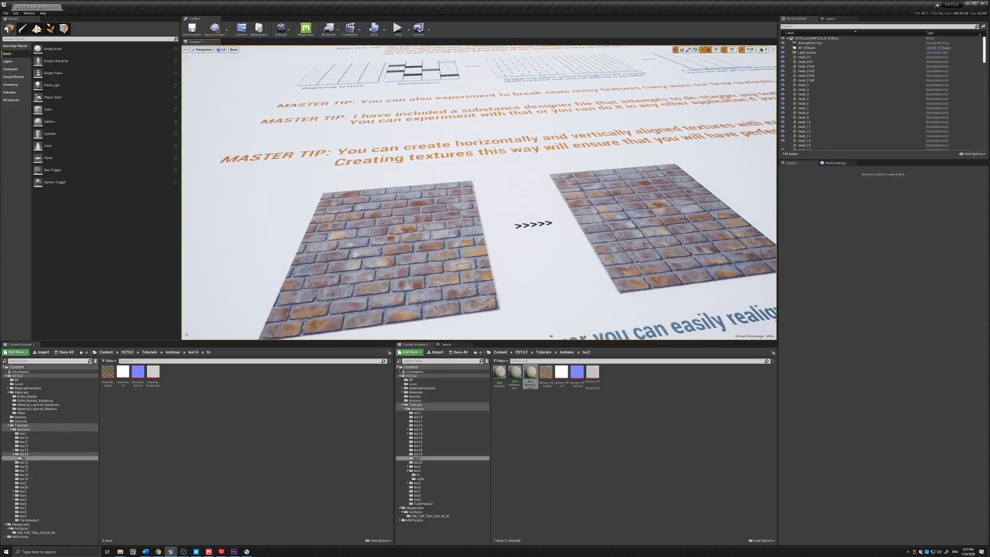
{"action": "left_click_drag", "start_coordinate": [482, 238], "coordinate": [479, 258]}
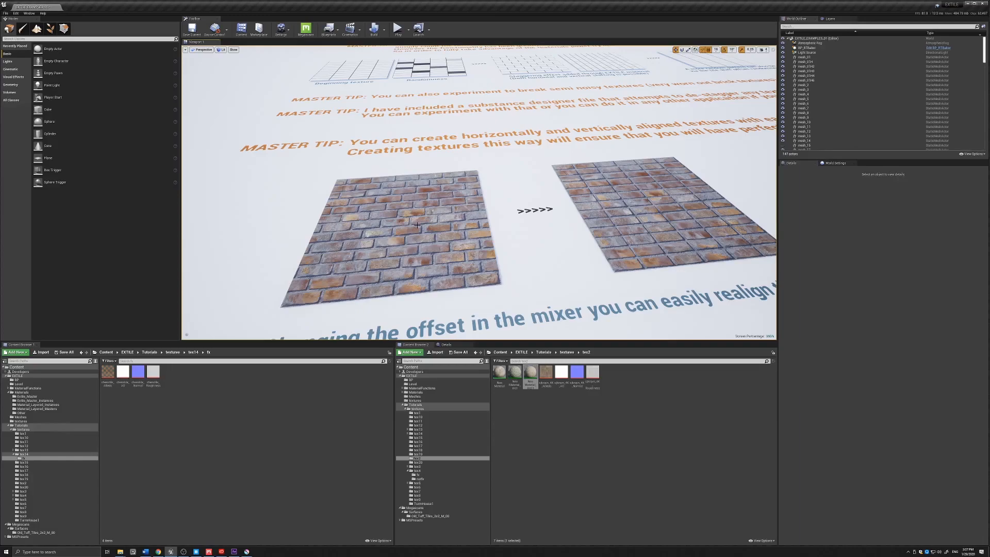
{"action": "middle_click_drag", "start_coordinate": [587, 214], "coordinate": [496, 218]}
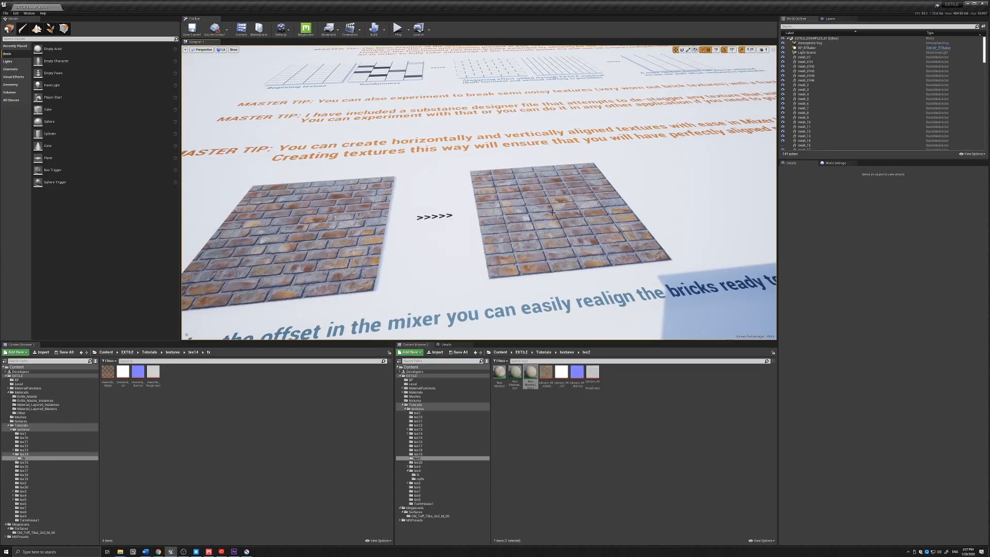
{"action": "key", "text": "a"}
{"action": "right_click_drag", "start_coordinate": [533, 215], "coordinate": [534, 215]}
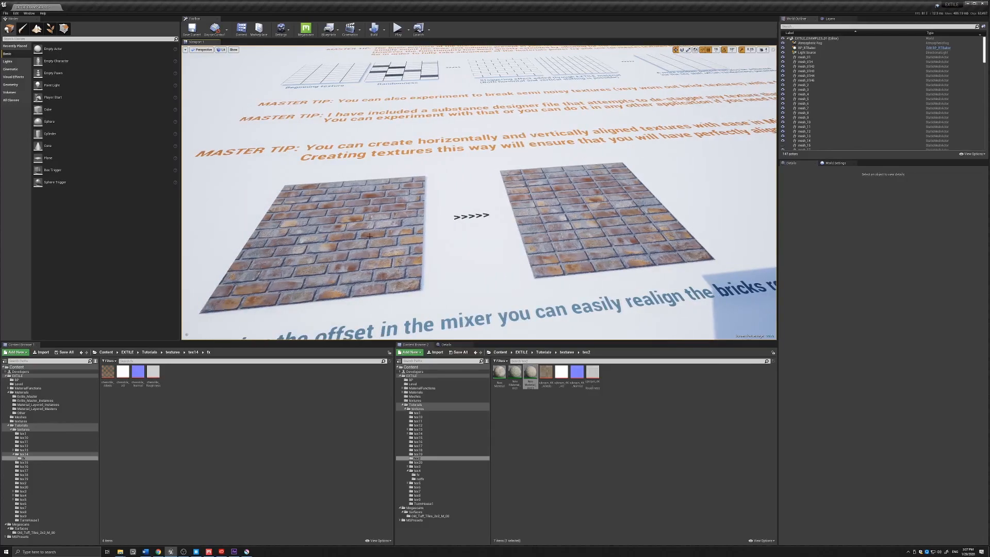
{"action": "key", "text": "d"}
{"action": "right_click_drag", "start_coordinate": [577, 212], "coordinate": [578, 212]}
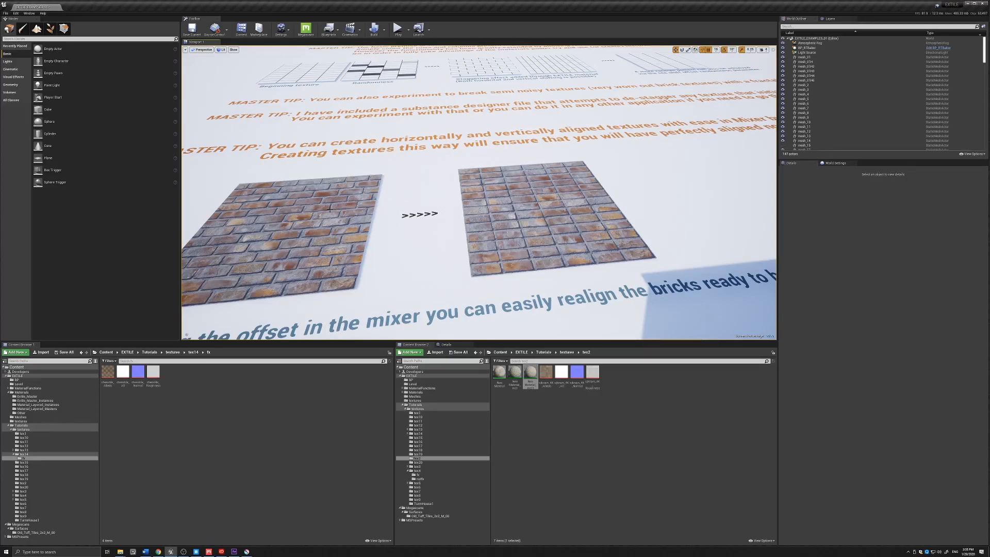
{"action": "key", "text": "a"}
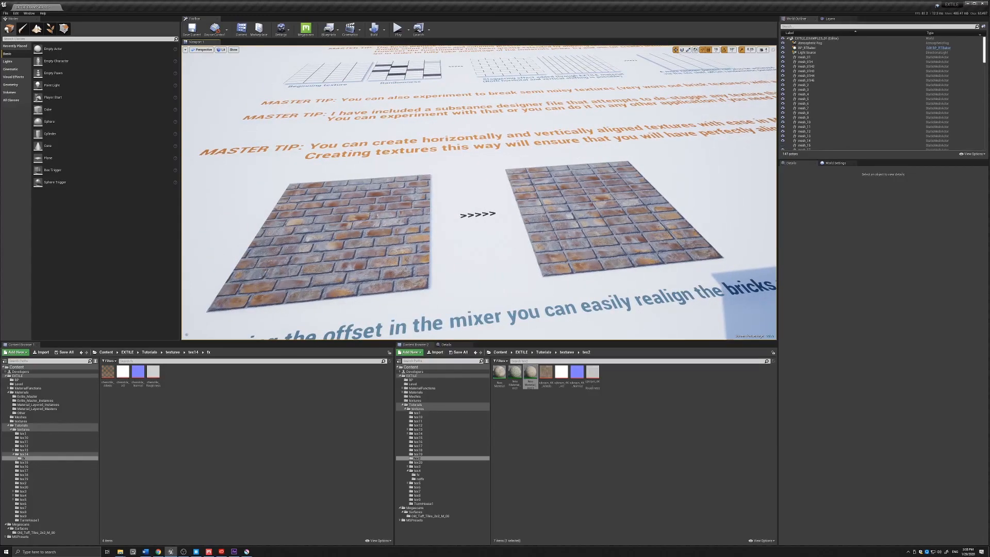
Step: Look back over the M_EXTILE Master notes and diagrams toward the row of example displays
{"action": "key", "text": "d"}
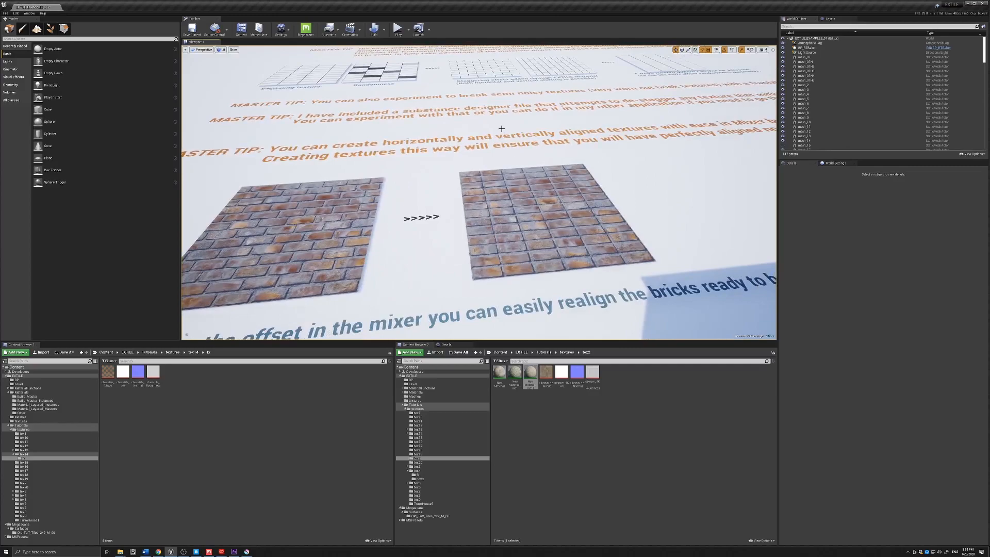
{"action": "key", "text": "s"}
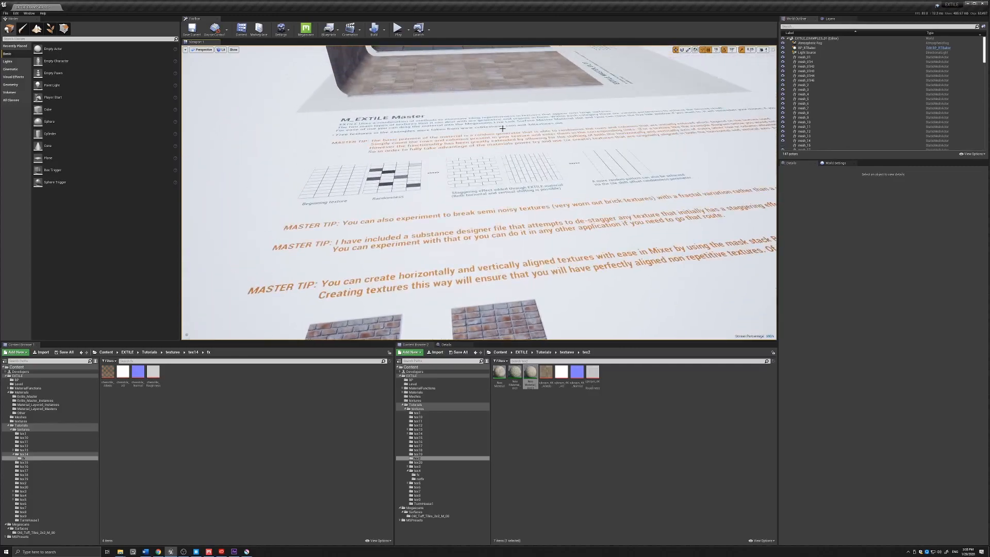
{"action": "key", "text": "s"}
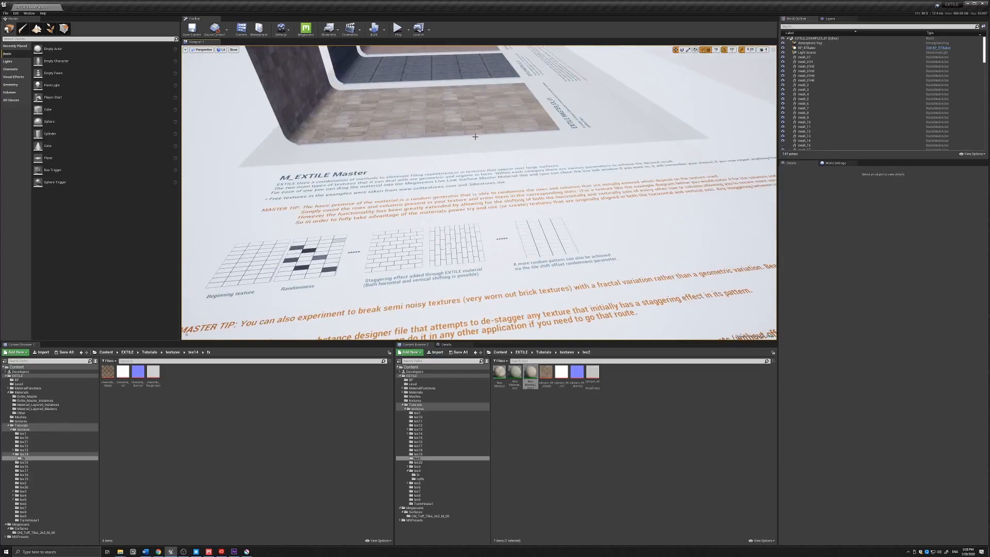
{"action": "key", "text": "w"}
{"action": "right_click_drag", "start_coordinate": [519, 163], "coordinate": [570, 186]}
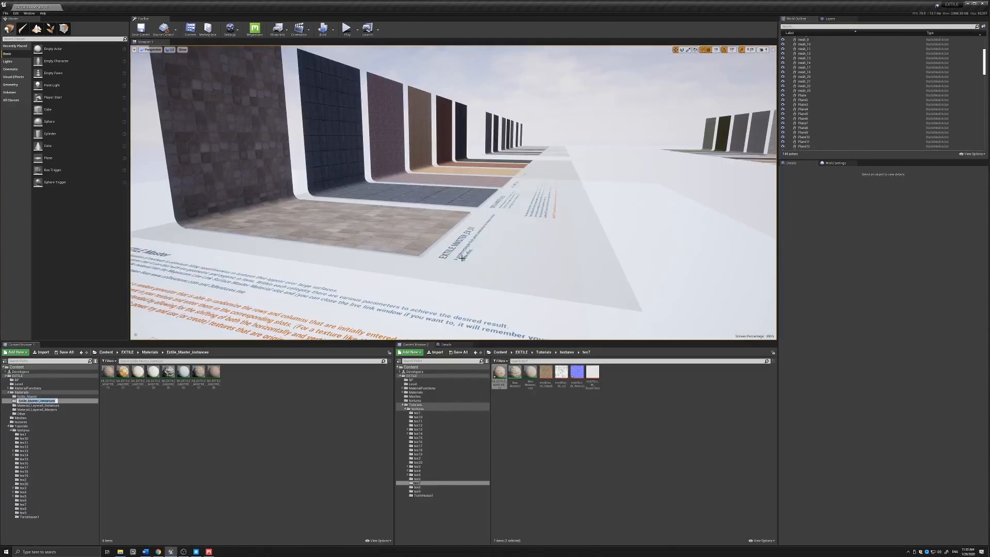
Step: Examine the EXTILE MASTER_EX_01 display's randomized block pattern alongside the neighbouring example panels
{"action": "mouse_move", "coordinate": [448, 252]}
{"action": "right_mouse_down"}
{"action": "mouse_move", "coordinate": [408, 231]}
{"action": "mouse_move", "coordinate": [436, 250]}
{"action": "mouse_move", "coordinate": [377, 258]}
{"action": "mouse_move", "coordinate": [402, 250]}
{"action": "mouse_move", "coordinate": [383, 248]}
{"action": "right_mouse_up"}
{"action": "right_click_drag", "start_coordinate": [401, 206], "coordinate": [418, 200]}
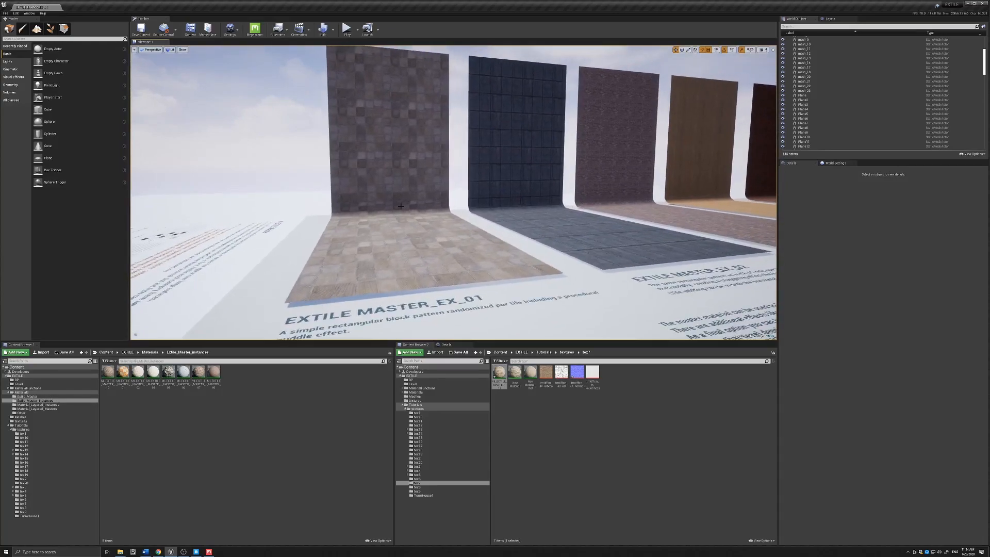
{"action": "right_click_drag", "start_coordinate": [412, 255], "coordinate": [394, 267]}
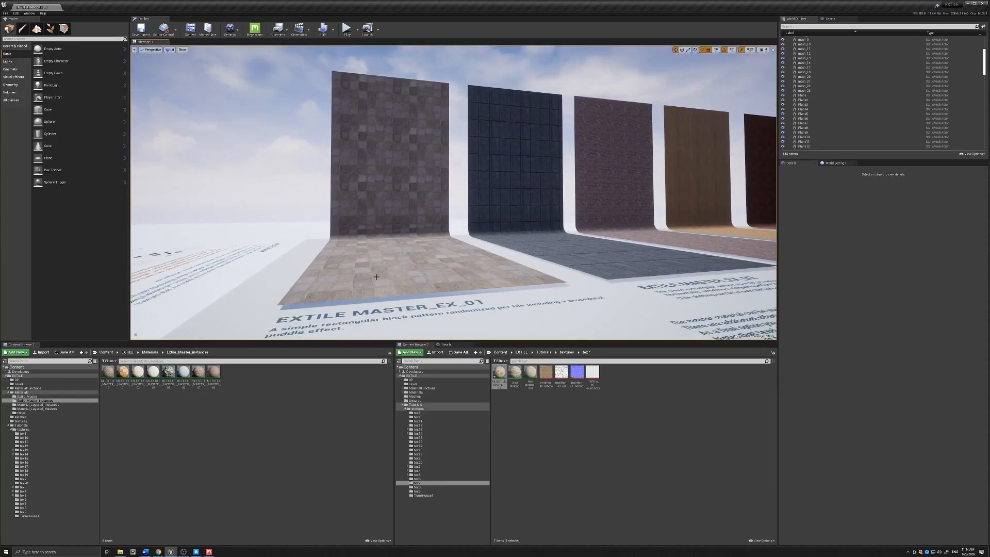
{"action": "right_click_drag", "start_coordinate": [387, 269], "coordinate": [389, 270]}
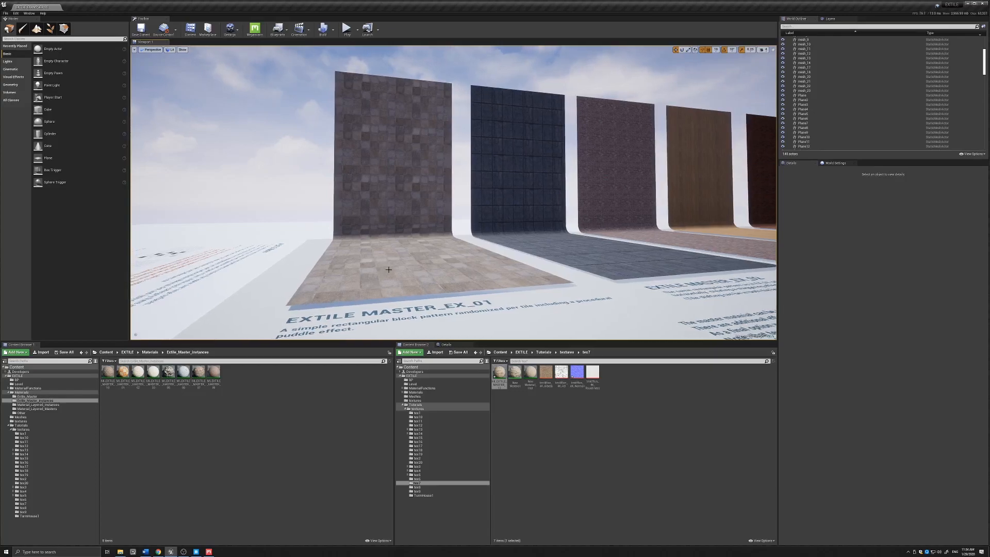
{"action": "right_click_drag", "start_coordinate": [585, 225], "coordinate": [462, 242]}
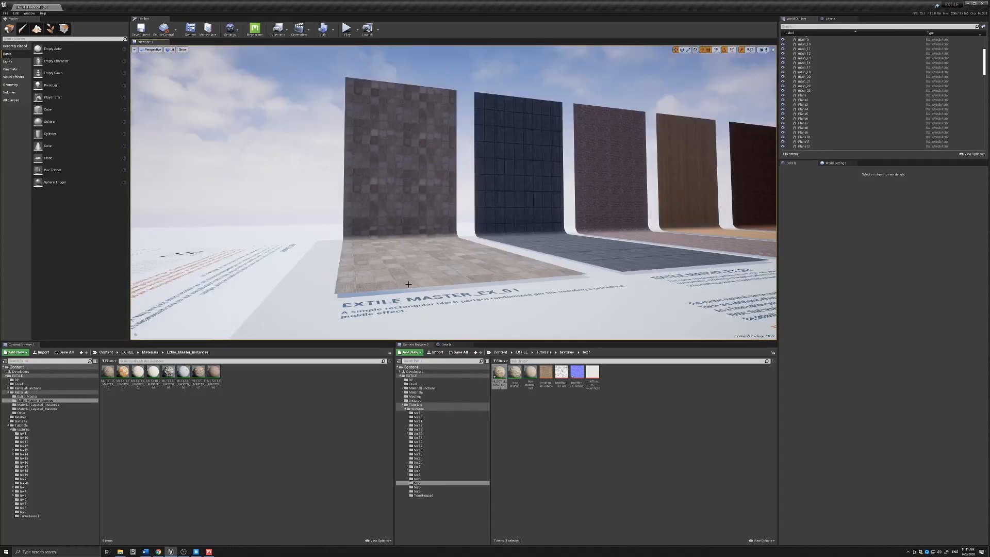
{"action": "right_click_drag", "start_coordinate": [406, 288], "coordinate": [406, 287]}
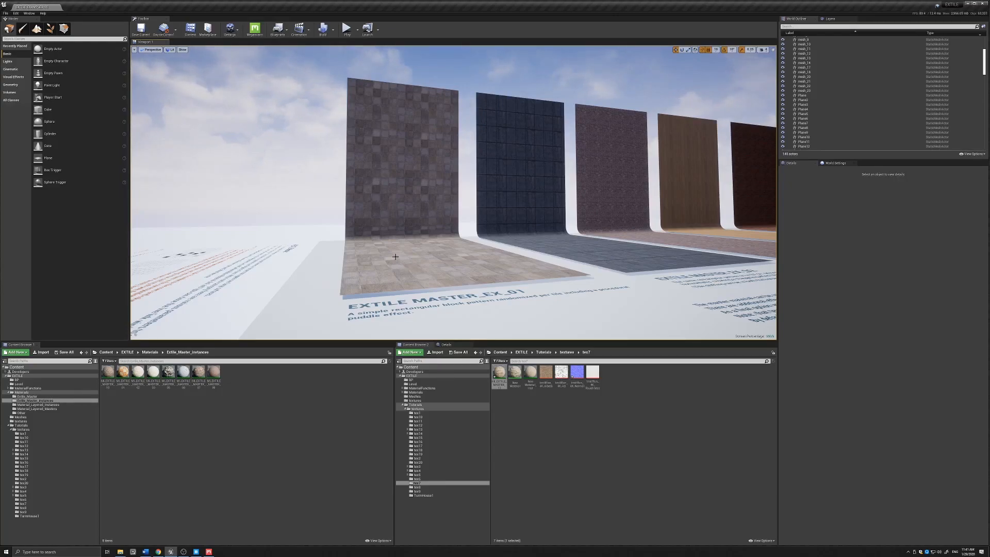
{"action": "right_click_drag", "start_coordinate": [406, 248], "coordinate": [408, 247]}
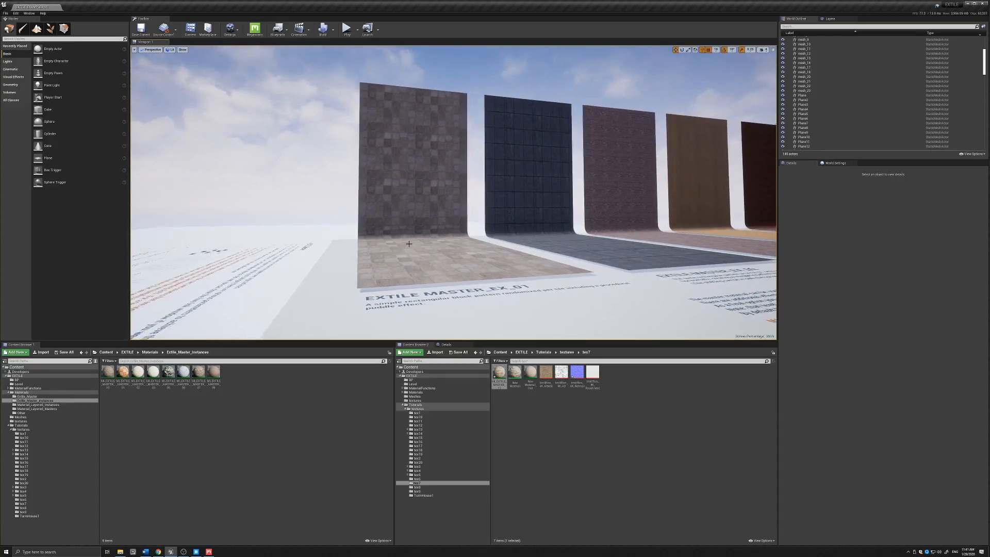
{"action": "right_click_drag", "start_coordinate": [409, 244], "coordinate": [399, 237]}
{"action": "middle_click_drag", "start_coordinate": [404, 234], "coordinate": [404, 234]}
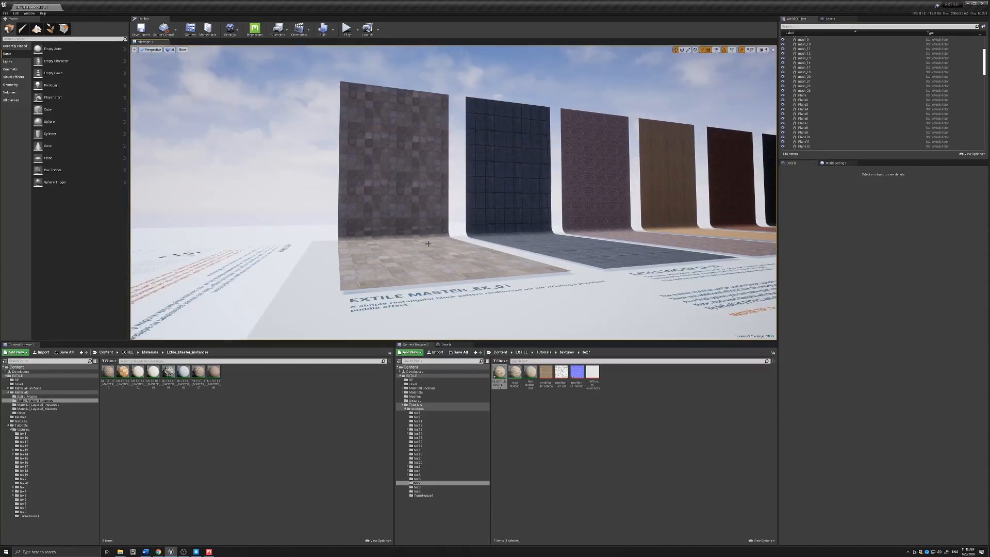
{"action": "middle_click_drag", "start_coordinate": [434, 243], "coordinate": [462, 205]}
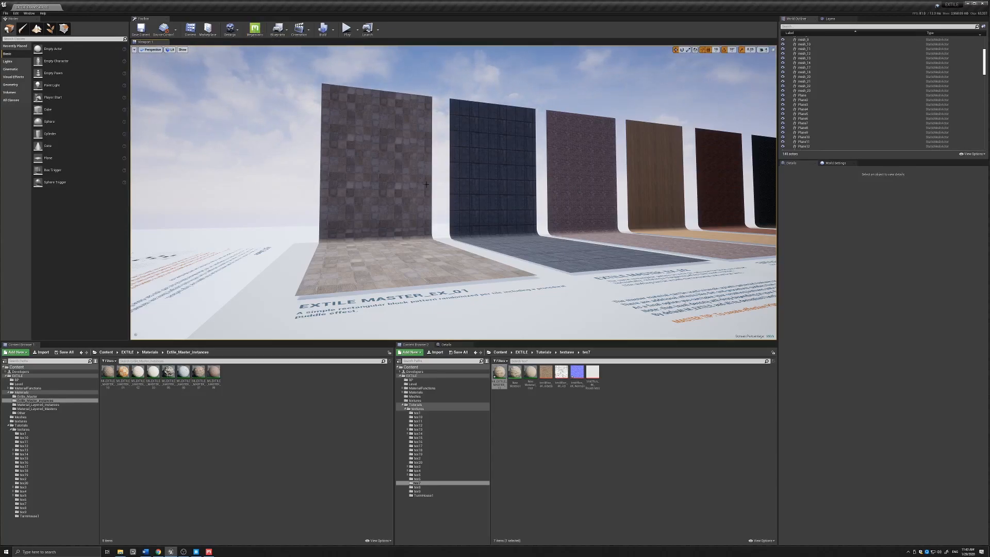
{"action": "middle_click_drag", "start_coordinate": [403, 213], "coordinate": [406, 213]}
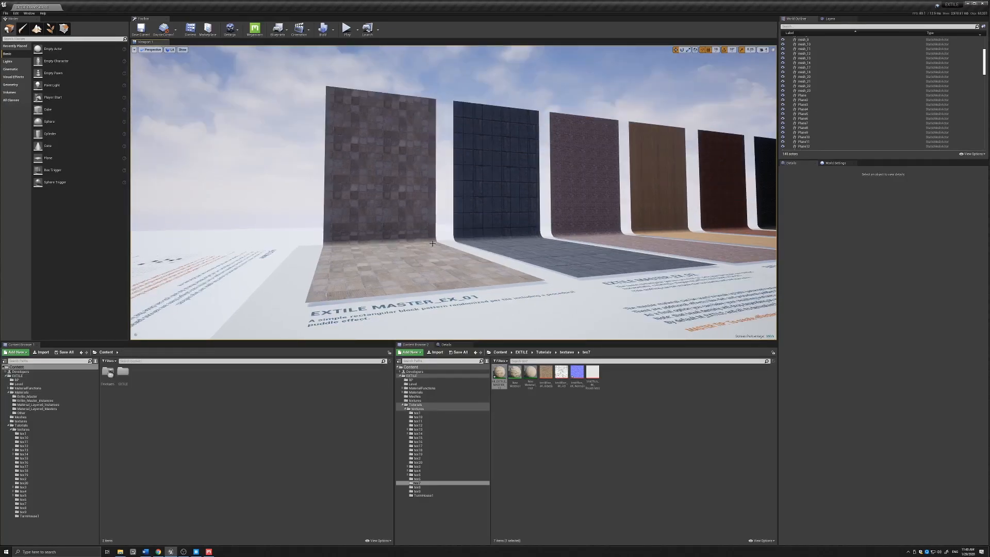
{"action": "middle_click_drag", "start_coordinate": [407, 213], "coordinate": [406, 213]}
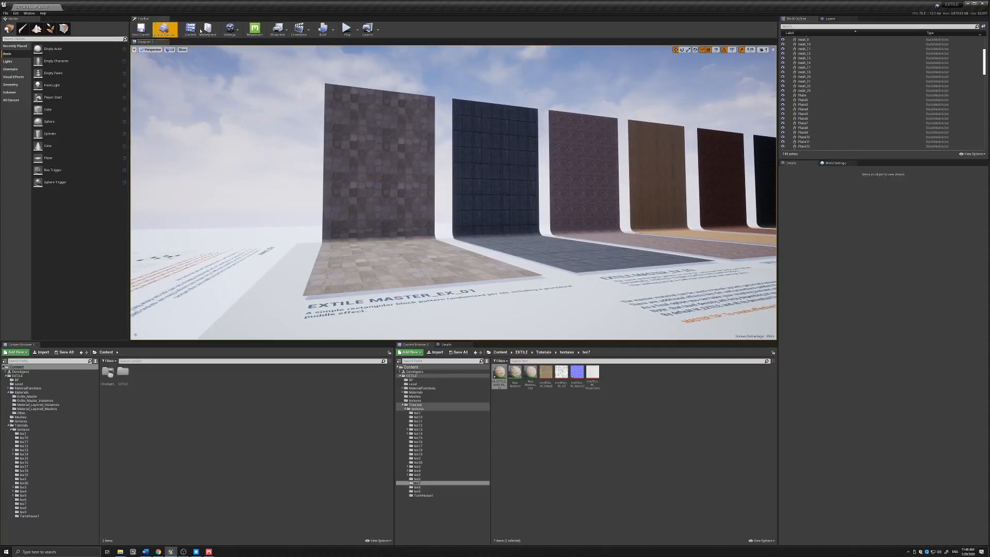
Step: Assign M_EXTILE_MASTER from the Extile_Master folder as the surface master material override in the Megascans settings
{"action": "left_click", "coordinate": [260, 36]}
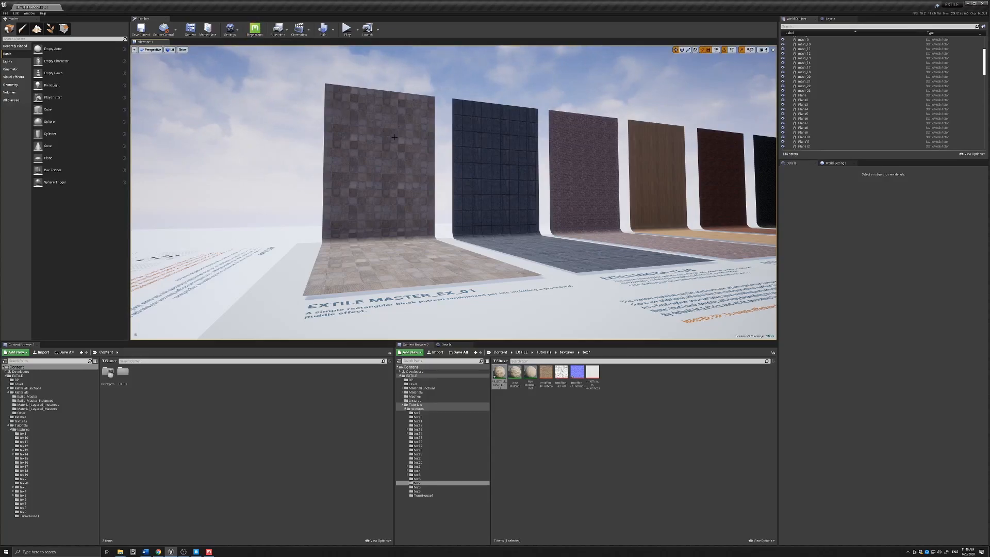
{"action": "mouse_move", "coordinate": [348, 135]}
{"action": "right_mouse_down"}
{"action": "mouse_move", "coordinate": [367, 135]}
{"action": "mouse_move", "coordinate": [349, 135]}
{"action": "right_mouse_up"}
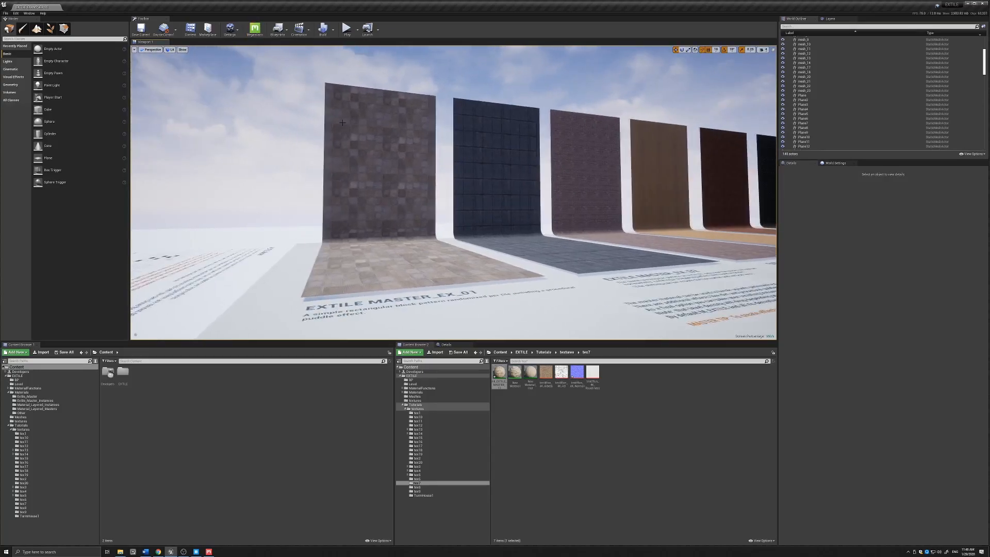
{"action": "left_click", "coordinate": [258, 33]}
{"action": "left_click_drag", "start_coordinate": [512, 198], "coordinate": [253, 70]}
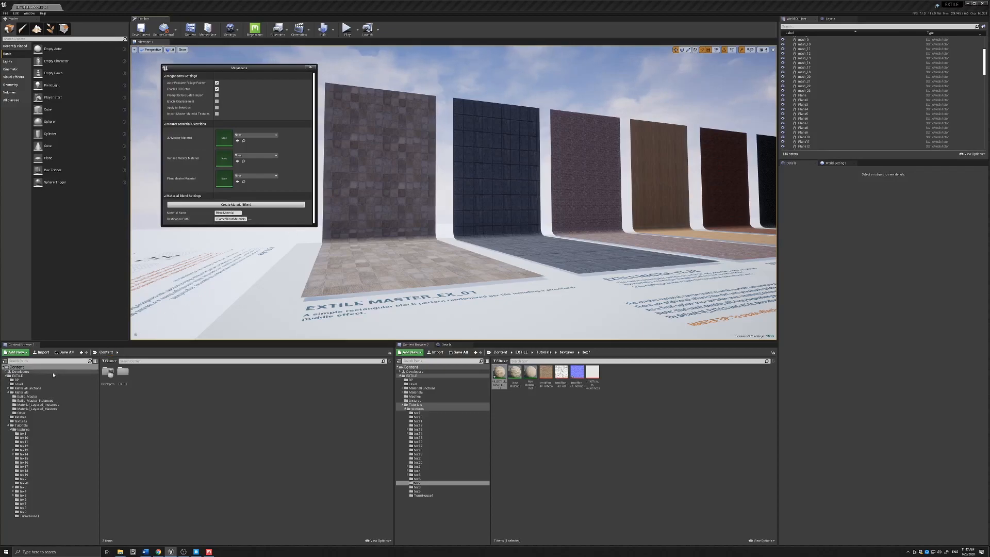
{"action": "left_click", "coordinate": [39, 396]}
{"action": "left_click", "coordinate": [108, 375]}
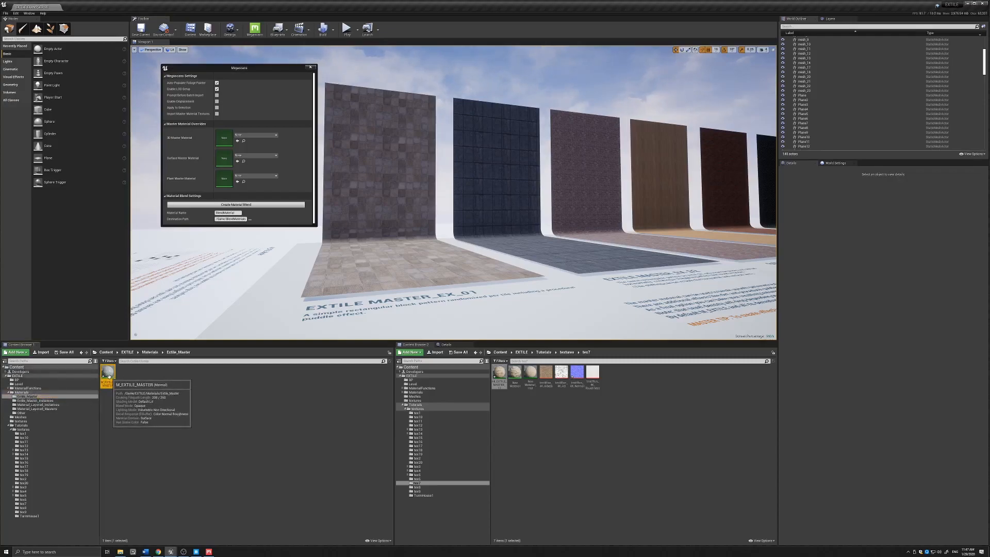
{"action": "left_click_drag", "start_coordinate": [111, 372], "coordinate": [227, 158]}
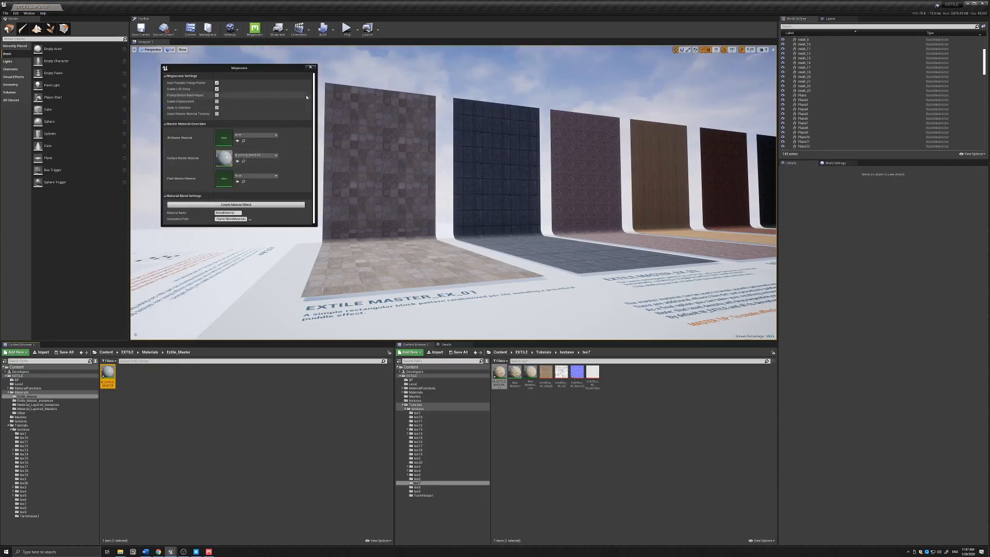
{"action": "left_click_drag", "start_coordinate": [273, 68], "coordinate": [312, 109]}
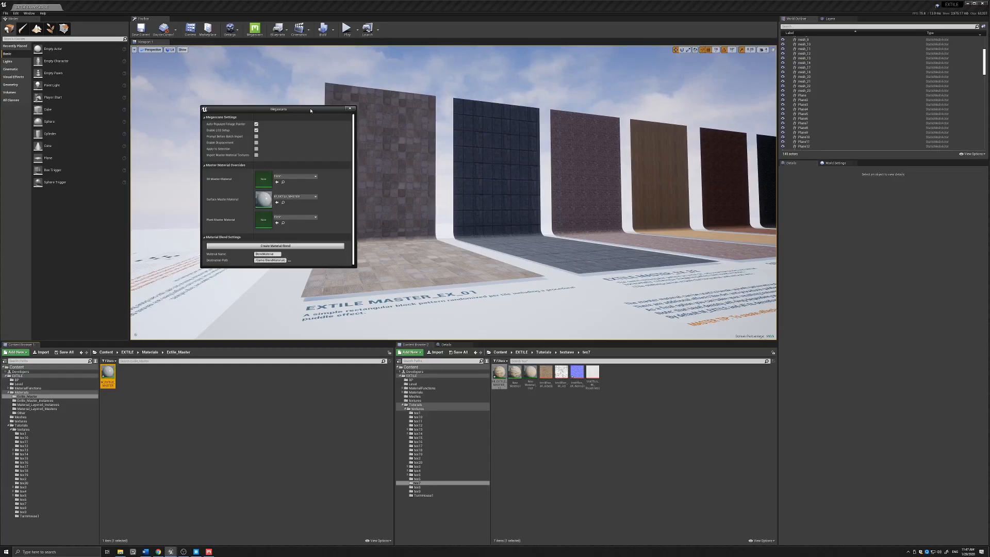
{"action": "left_click_drag", "start_coordinate": [311, 110], "coordinate": [315, 101]}
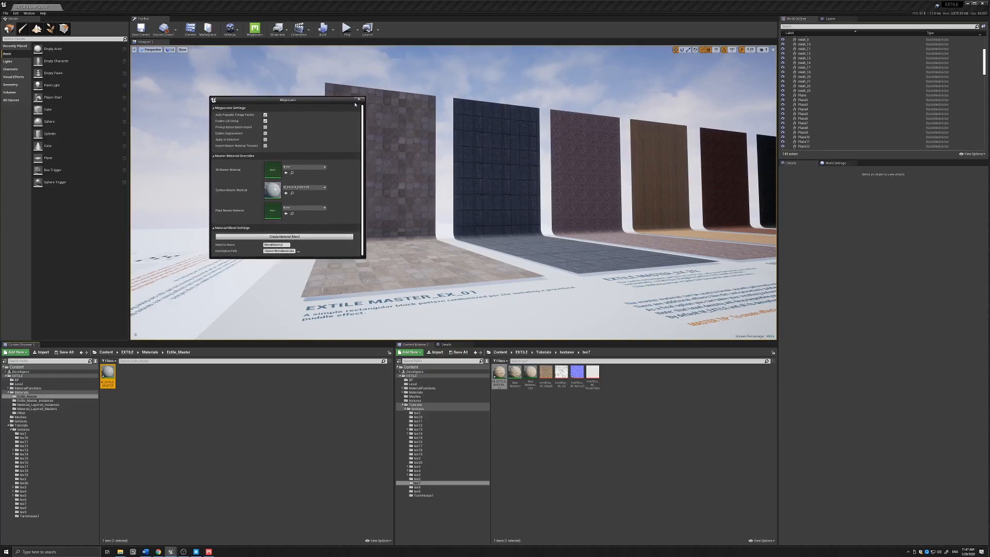
{"action": "left_click", "coordinate": [360, 99]}
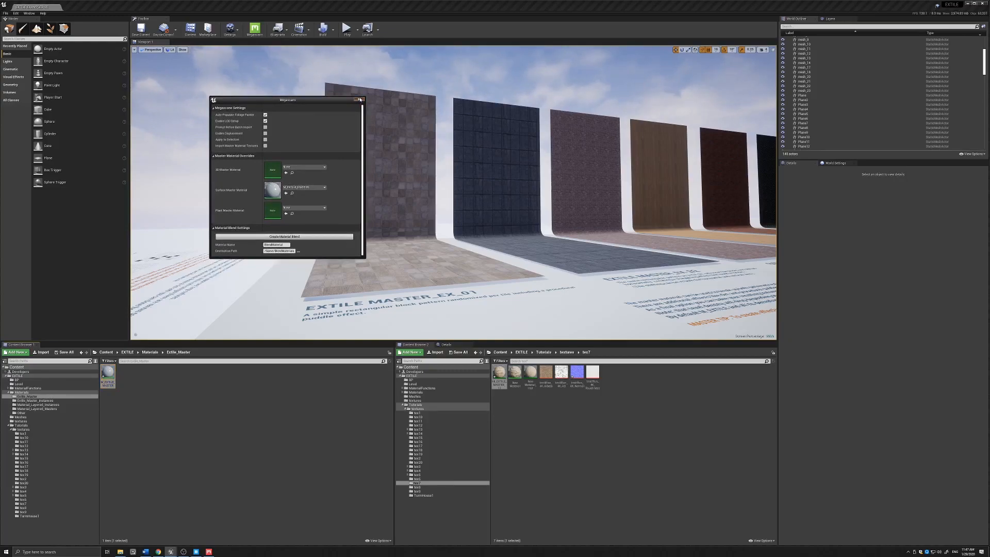
{"action": "left_click", "coordinate": [360, 100]}
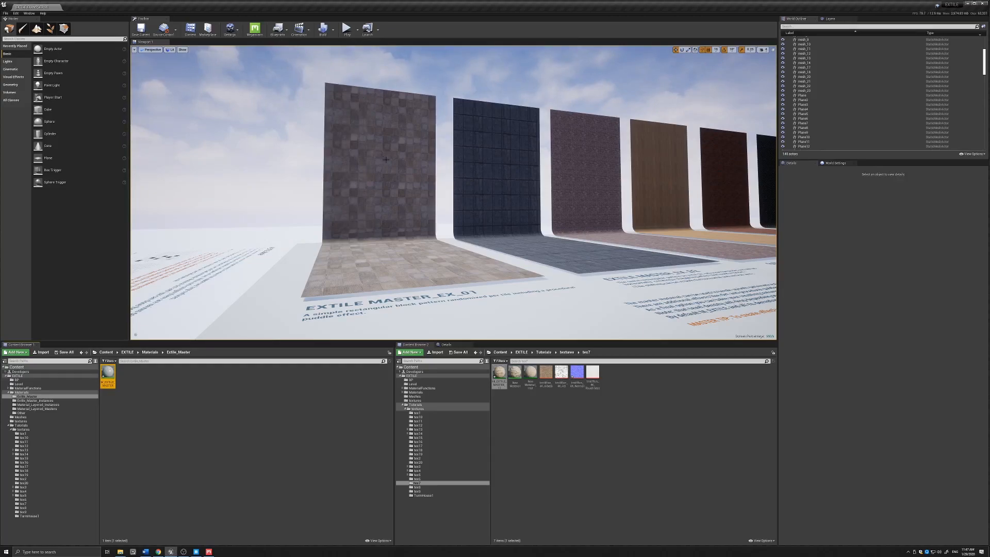
{"action": "key", "text": "d"}
{"action": "right_click_drag", "start_coordinate": [508, 165], "coordinate": [501, 165]}
{"action": "right_click_drag", "start_coordinate": [379, 205], "coordinate": [370, 205]}
{"action": "key", "text": "d"}
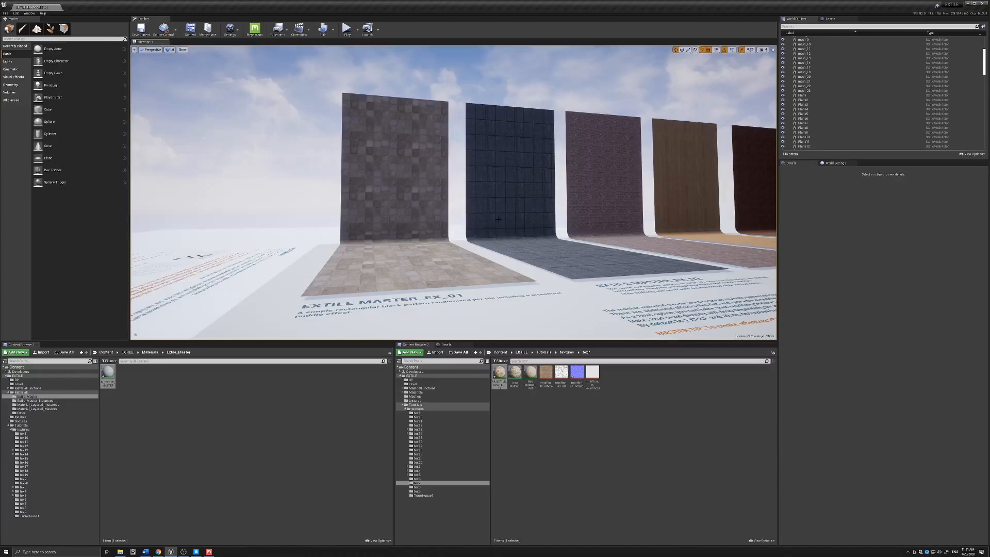
Step: Switch to Quixel Bridge and select the Old Tuff Tiles 2x2 M surface among the acquired assets
{"action": "left_click", "coordinate": [196, 552]}
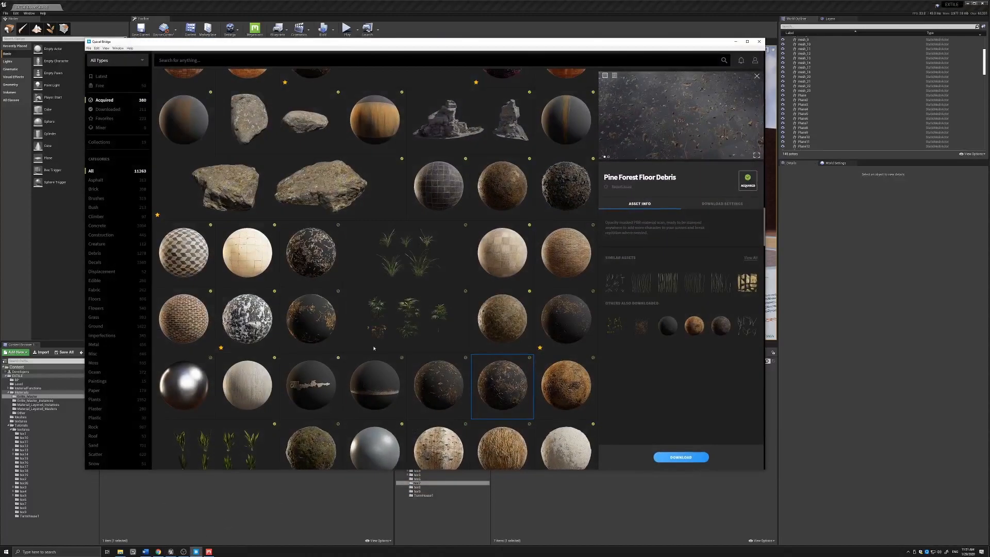
{"action": "scroll", "coordinate": [401, 195], "scroll_direction": "down", "scroll_amount": 3}
{"action": "mouse_move", "coordinate": [466, 48]}
{"action": "left_mouse_down"}
{"action": "mouse_move", "coordinate": [441, 272]}
{"action": "mouse_move", "coordinate": [502, 123]}
{"action": "mouse_move", "coordinate": [449, 57]}
{"action": "left_mouse_up"}
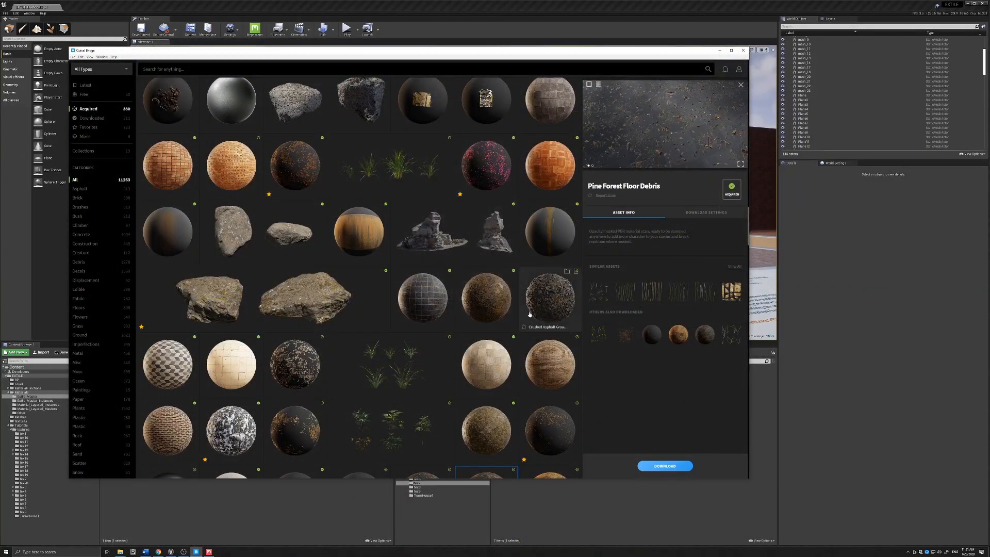
{"action": "scroll", "coordinate": [477, 266], "scroll_direction": "down", "scroll_amount": 2}
{"action": "left_click", "coordinate": [488, 274]}
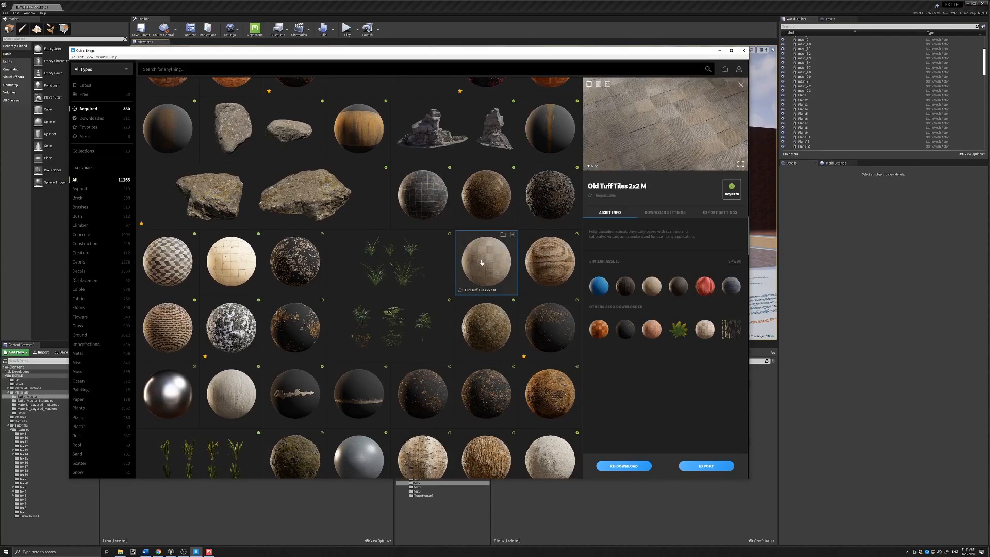
Step: Review the download and export settings of Old Tuff Tiles 2x2 M and export the surface to Unreal Engine
{"action": "left_click", "coordinate": [665, 213]}
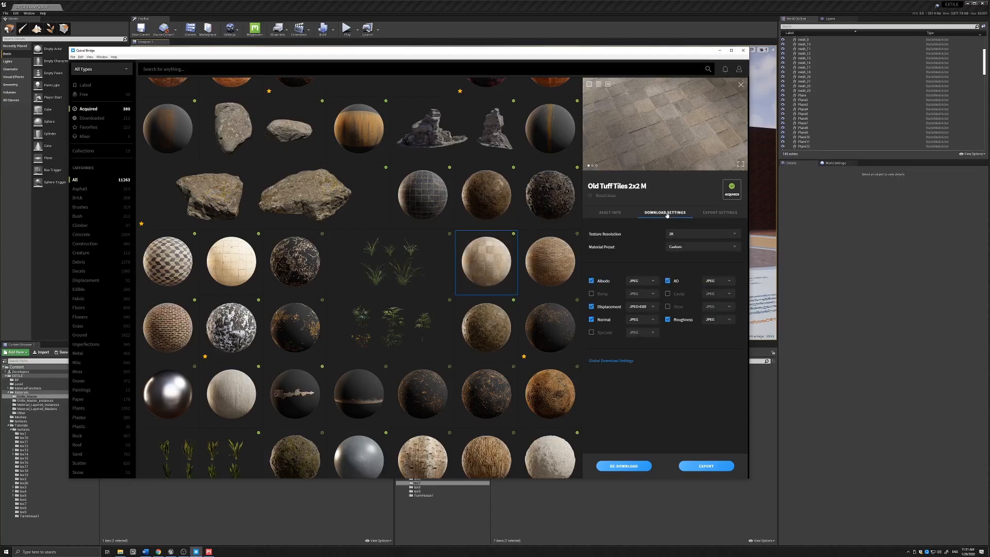
{"action": "left_click", "coordinate": [709, 214]}
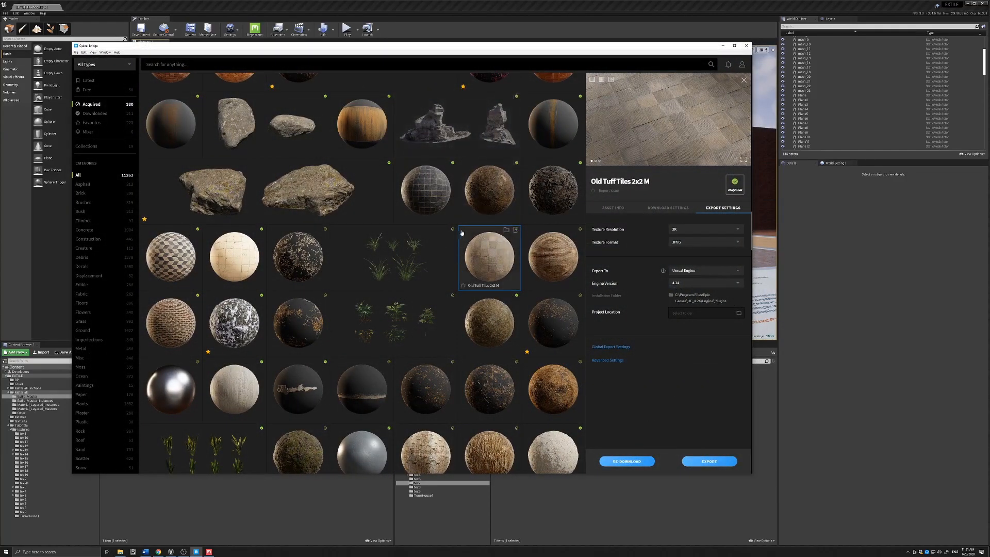
{"action": "left_click", "coordinate": [716, 461]}
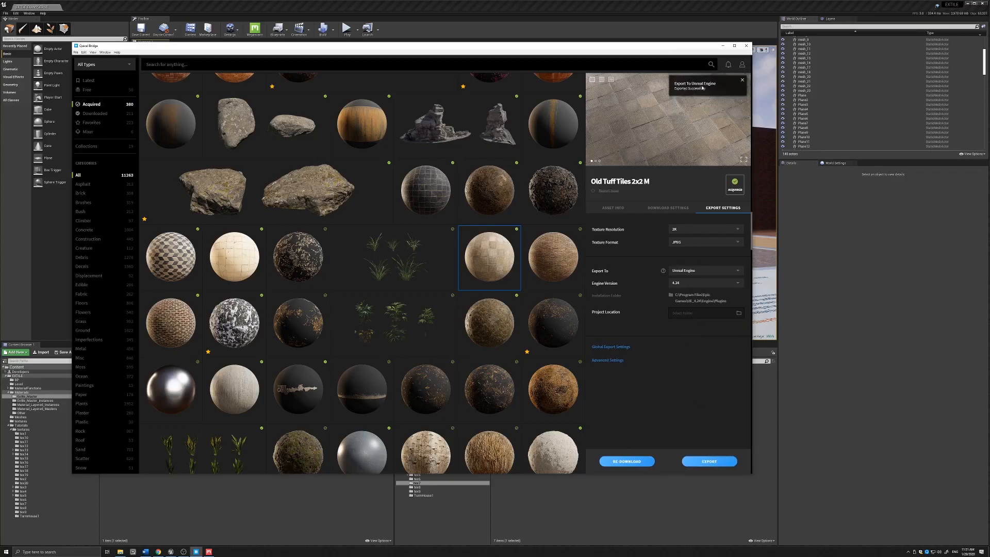
{"action": "left_click", "coordinate": [723, 45]}
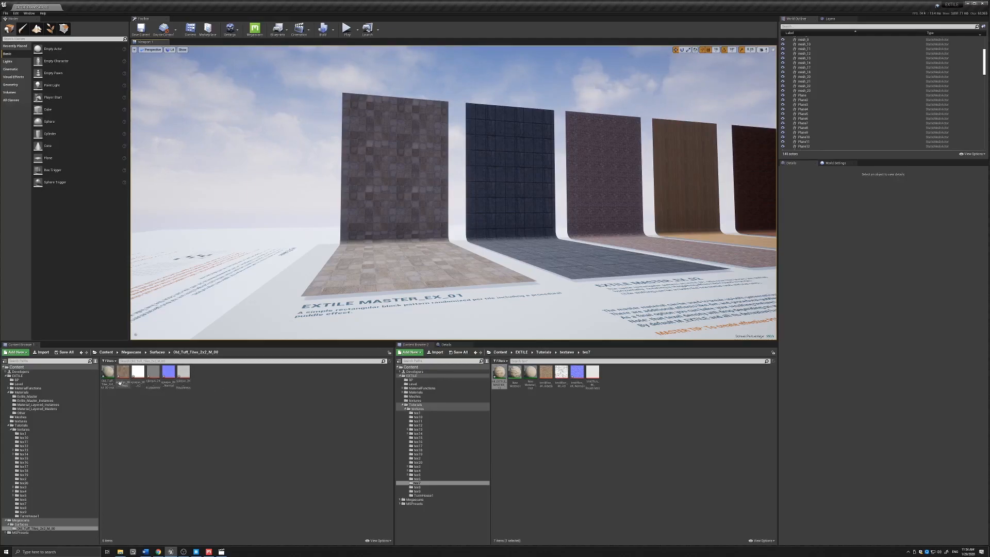
Step: Apply the imported Old_Tuff_Tiles_2x2_M_00 material instance to the EXTILE MASTER_EX_01 display and inspect its surface
{"action": "mouse_move", "coordinate": [188, 375]}
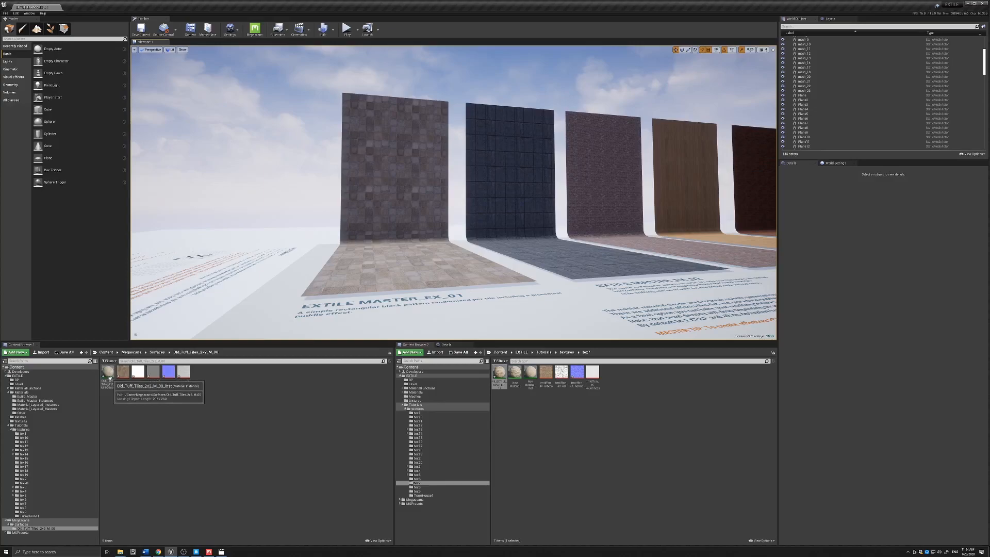
{"action": "mouse_move", "coordinate": [107, 370]}
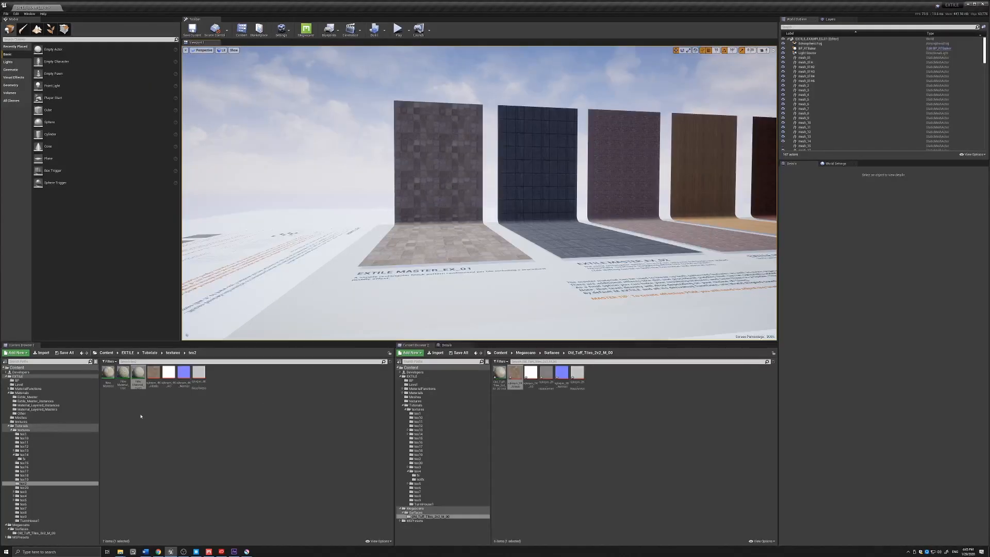
{"action": "left_click", "coordinate": [511, 417]}
{"action": "left_click_drag", "start_coordinate": [499, 373], "coordinate": [441, 243]}
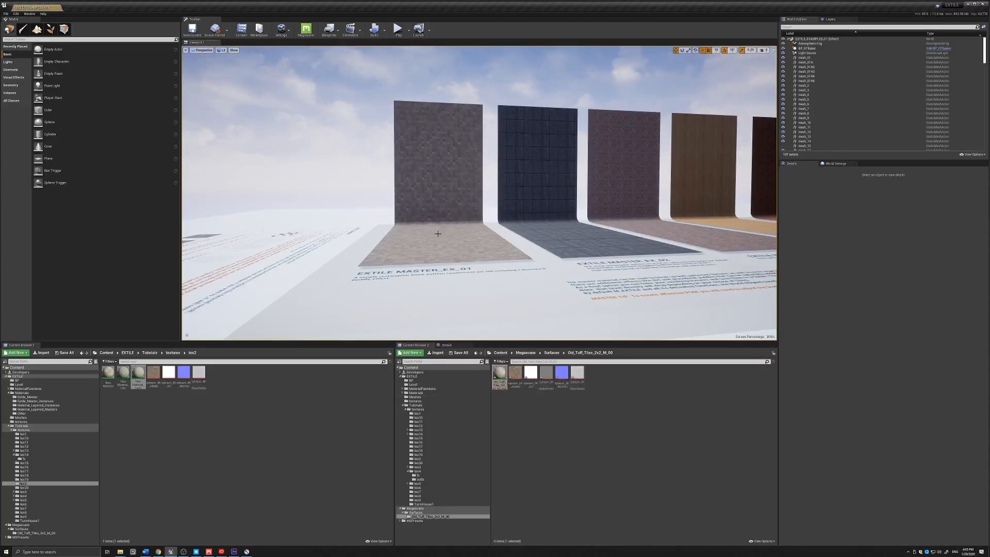
{"action": "scroll", "coordinate": [438, 234], "scroll_direction": "up", "scroll_amount": 5}
{"action": "scroll", "coordinate": [438, 234], "scroll_direction": "up", "scroll_amount": 5}
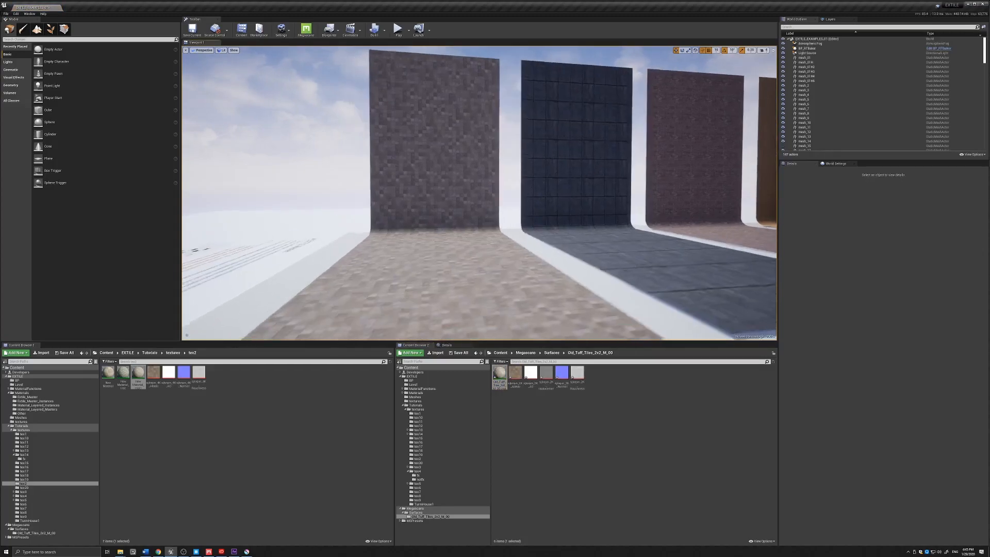
Step: Open the Old_Tuff_Tiles_2x2_M_00 material instance for editing and place its editor beside the EXTILE MASTER_EX_01 display
{"action": "mouse_move", "coordinate": [438, 234]}
{"action": "right_mouse_down"}
{"action": "mouse_move", "coordinate": [408, 232]}
{"action": "mouse_move", "coordinate": [447, 234]}
{"action": "right_mouse_up"}
{"action": "key", "text": "w"}
{"action": "key", "text": "q"}
{"action": "left_click_drag", "start_coordinate": [499, 372], "coordinate": [503, 375]}
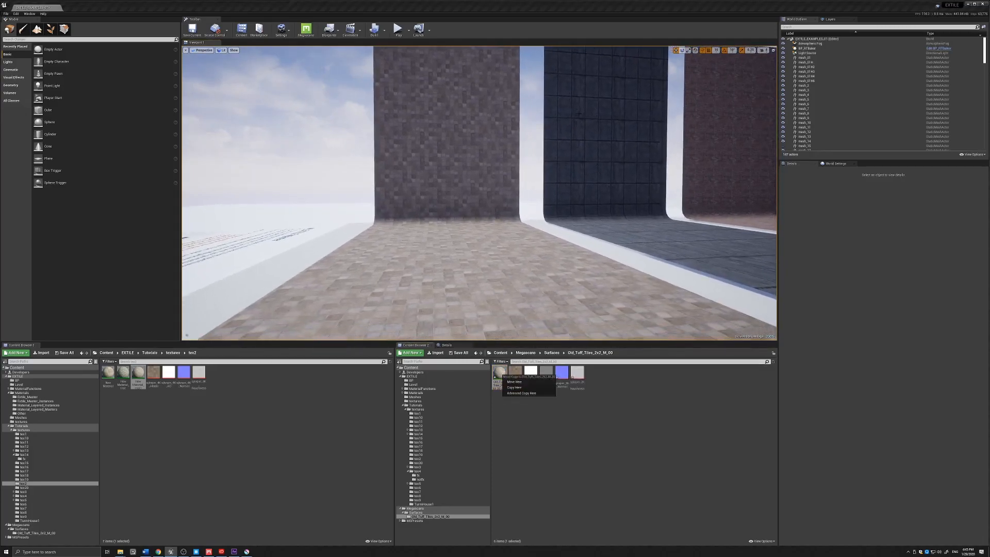
{"action": "left_click", "coordinate": [497, 401]}
{"action": "double_click", "coordinate": [499, 373]}
{"action": "left_click_drag", "start_coordinate": [383, 133], "coordinate": [250, 20]}
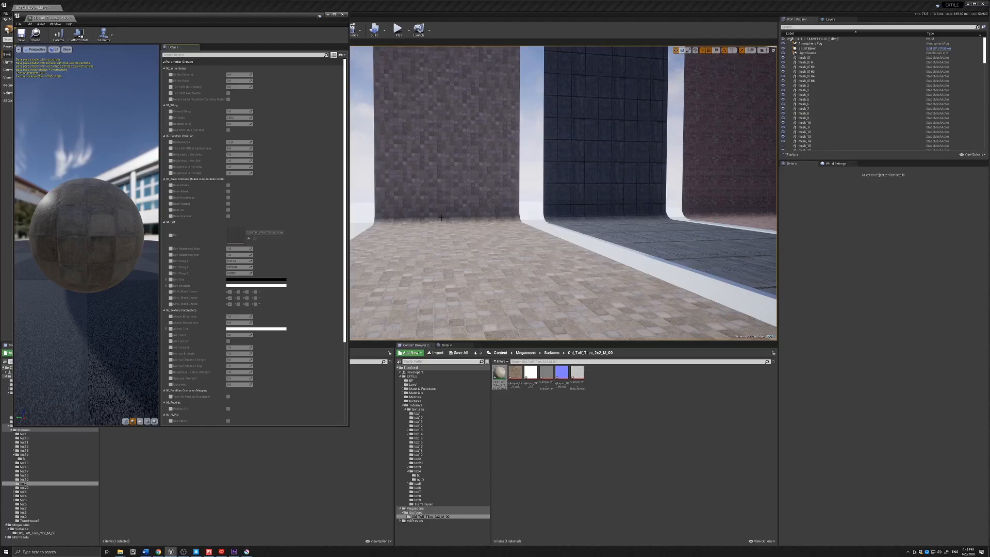
Step: Examine the Old Tuff Tiles albedo texture to count its tile columns and rows, and close the texture
{"action": "middle_click_drag", "start_coordinate": [456, 217], "coordinate": [458, 216]}
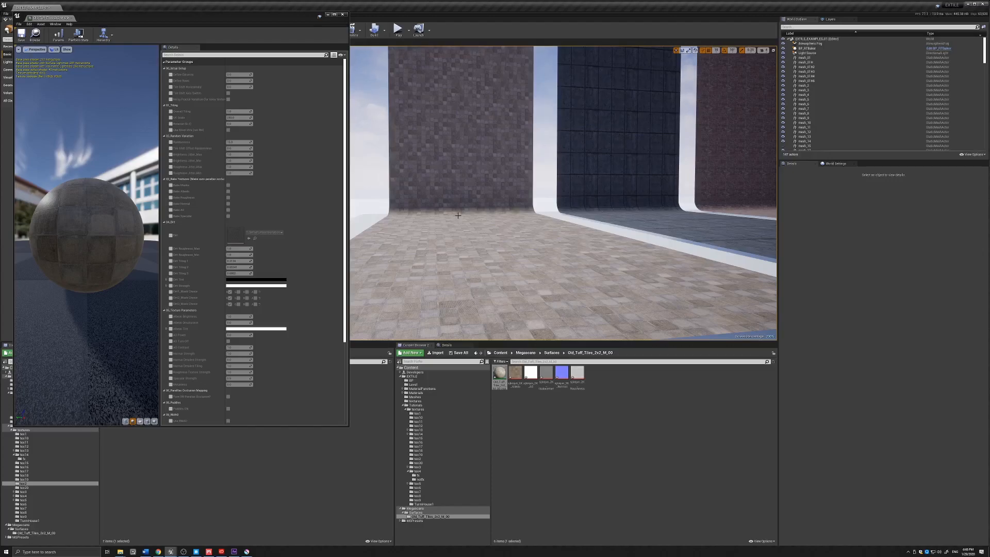
{"action": "mouse_move", "coordinate": [518, 373]}
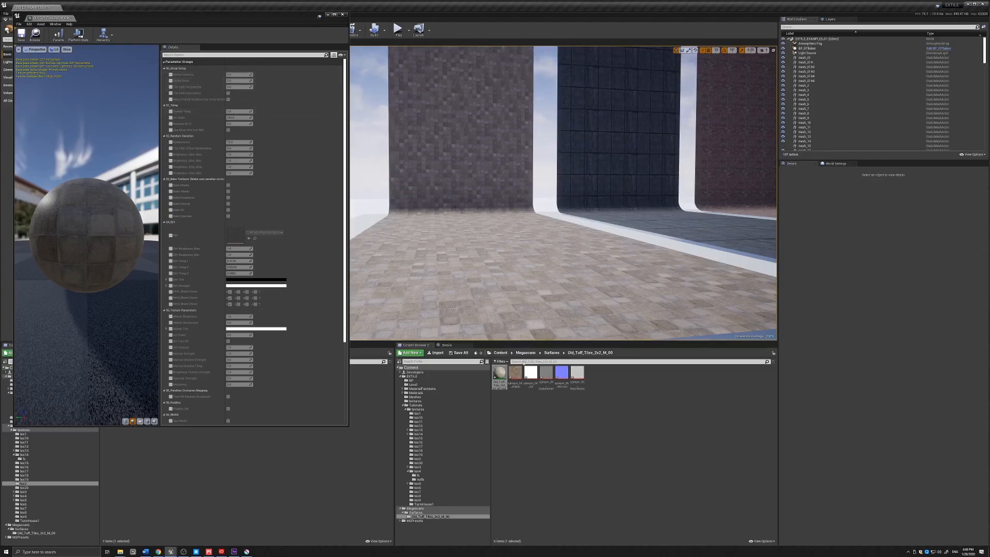
{"action": "double_click", "coordinate": [522, 376]}
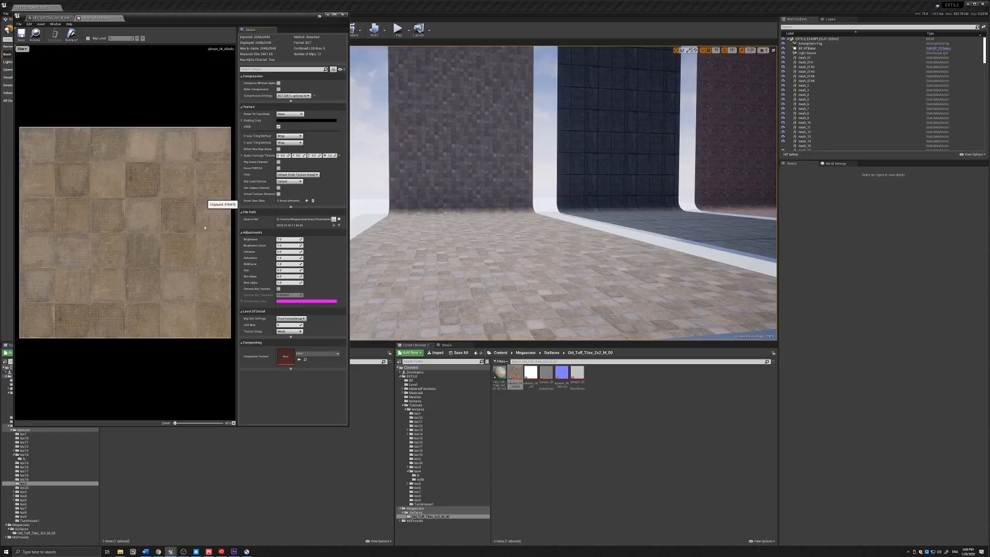
{"action": "left_click", "coordinate": [113, 18]}
Step: Enable the Define Columns and Define Rows parameters under Initial Setup and set both to 6
{"action": "left_click", "coordinate": [170, 75]}
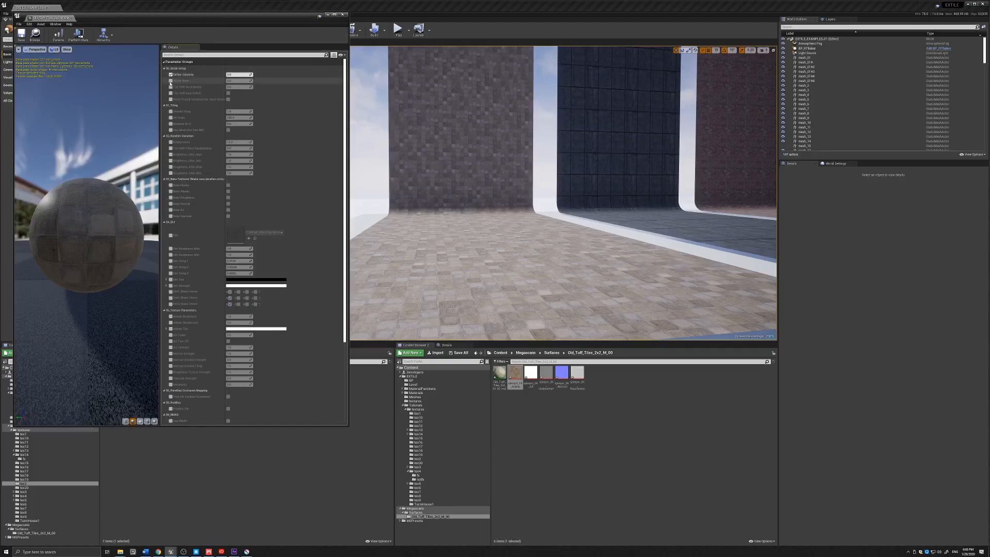
{"action": "left_click", "coordinate": [171, 81]}
{"action": "left_click", "coordinate": [240, 75]}
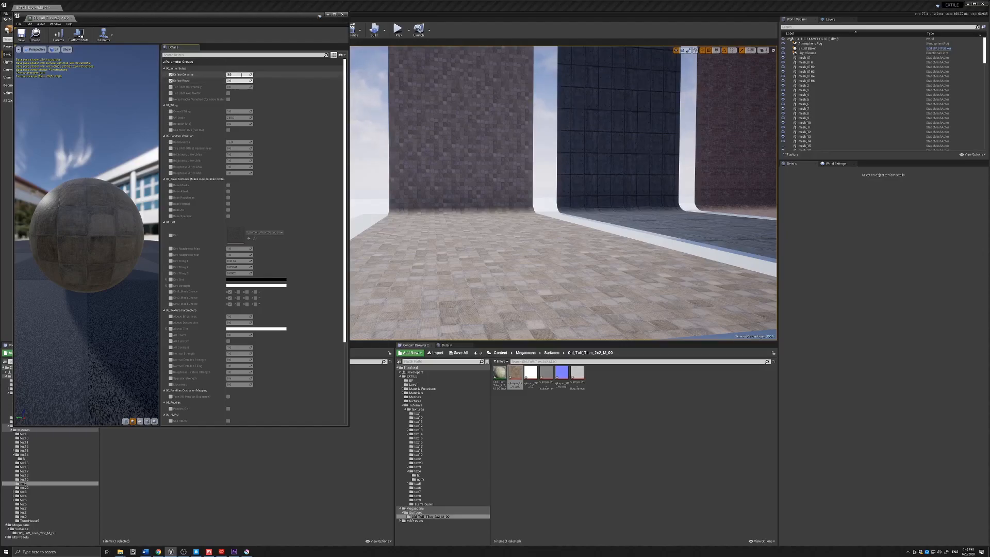
{"action": "type", "text": "6"}
{"action": "left_click", "coordinate": [236, 80]}
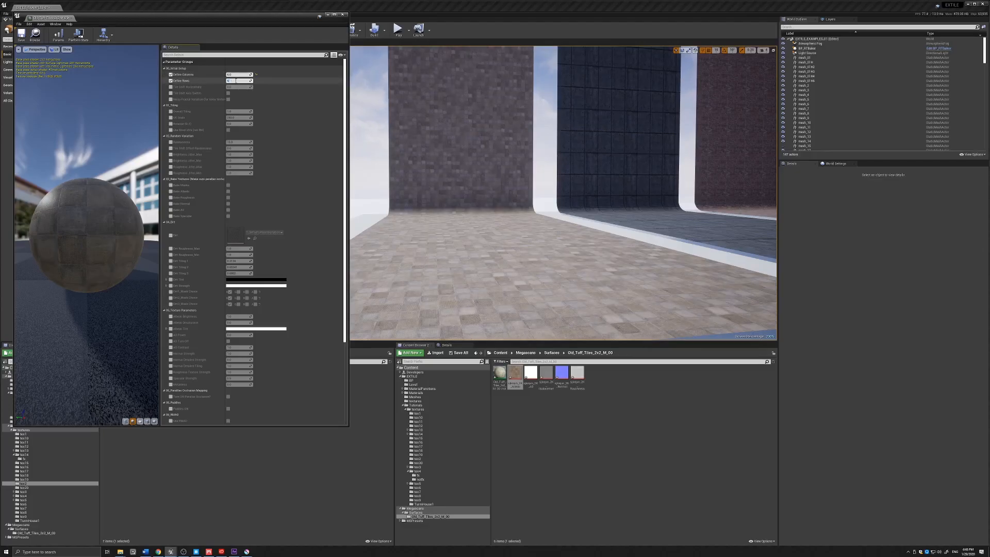
{"action": "type", "text": "6"}
{"action": "key", "text": "Return"}
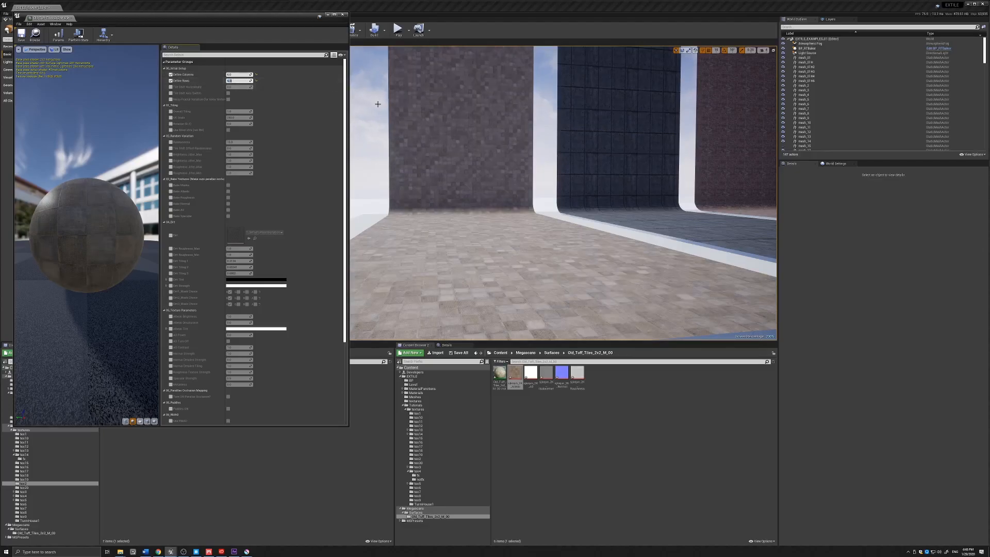
Step: Enable the Randomness parameter under Random Variation and inspect the tiles on the display
{"action": "right_click_drag", "start_coordinate": [453, 153], "coordinate": [453, 147]}
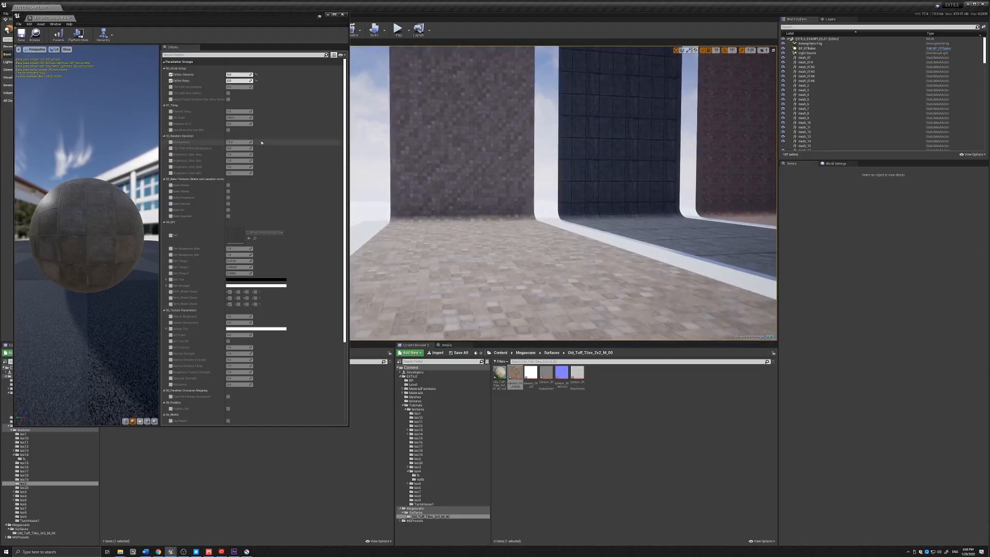
{"action": "left_click", "coordinate": [171, 142]}
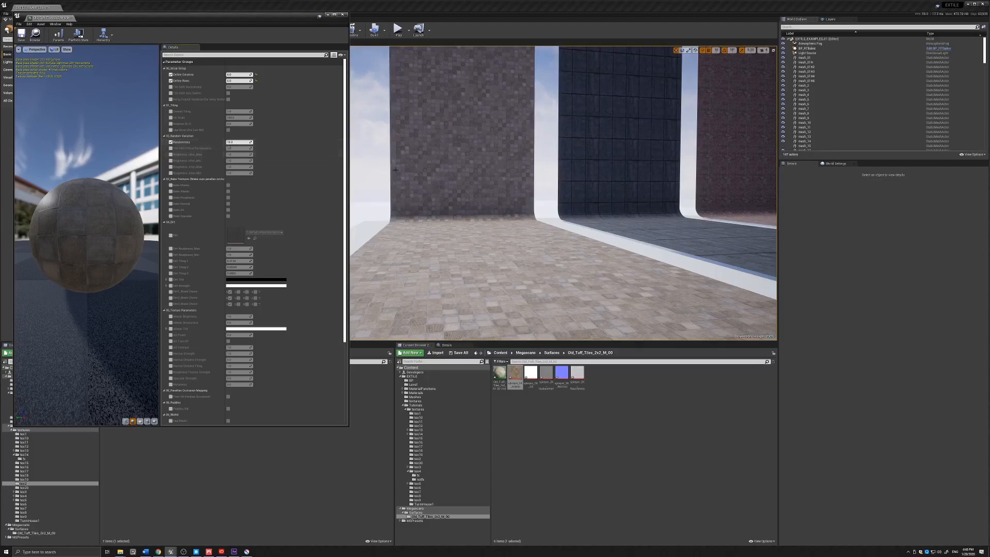
{"action": "key", "text": "e"}
{"action": "right_click_drag", "start_coordinate": [386, 168], "coordinate": [389, 167]}
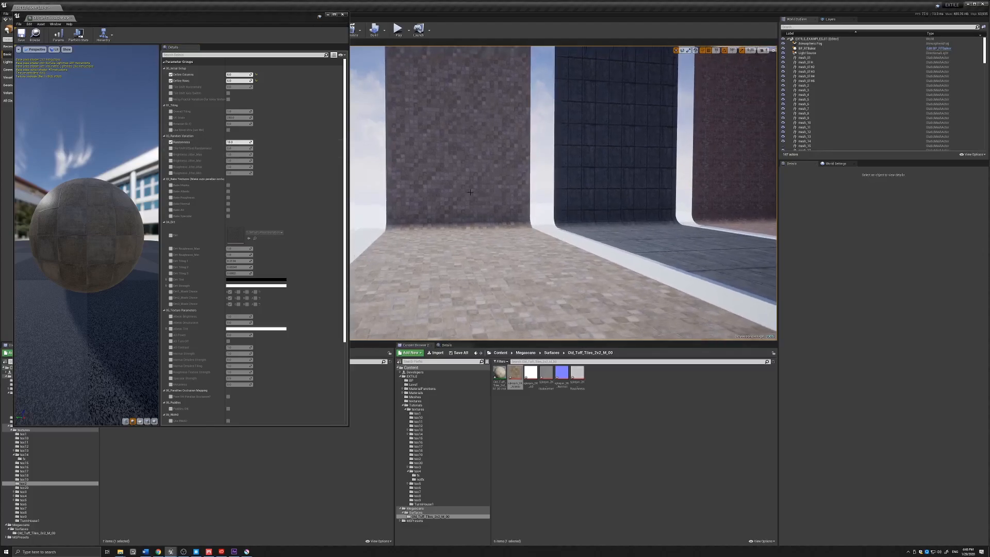
{"action": "right_click_drag", "start_coordinate": [470, 192], "coordinate": [471, 192]}
Step: Try different Randomness and Overall Tiling values, and reset both parameters to their defaults
{"action": "mouse_move", "coordinate": [235, 143]}
{"action": "left_mouse_down"}
{"action": "mouse_move", "coordinate": [249, 142]}
{"action": "mouse_move", "coordinate": [235, 142]}
{"action": "left_mouse_up"}
{"action": "mouse_move", "coordinate": [239, 142]}
{"action": "left_mouse_down"}
{"action": "mouse_move", "coordinate": [270, 142]}
{"action": "mouse_move", "coordinate": [249, 142]}
{"action": "left_mouse_up"}
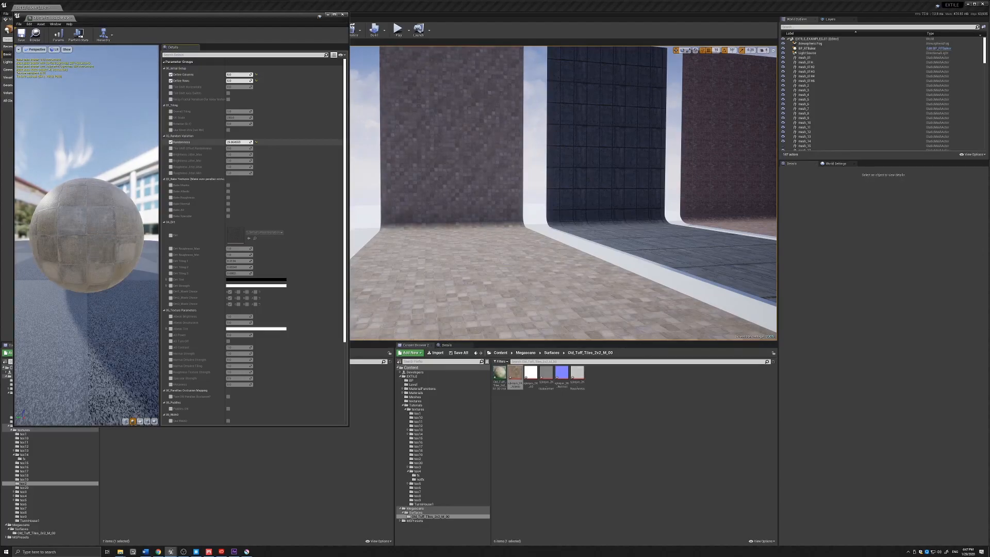
{"action": "left_click", "coordinate": [171, 111]}
{"action": "left_click_drag", "start_coordinate": [234, 112], "coordinate": [227, 142]}
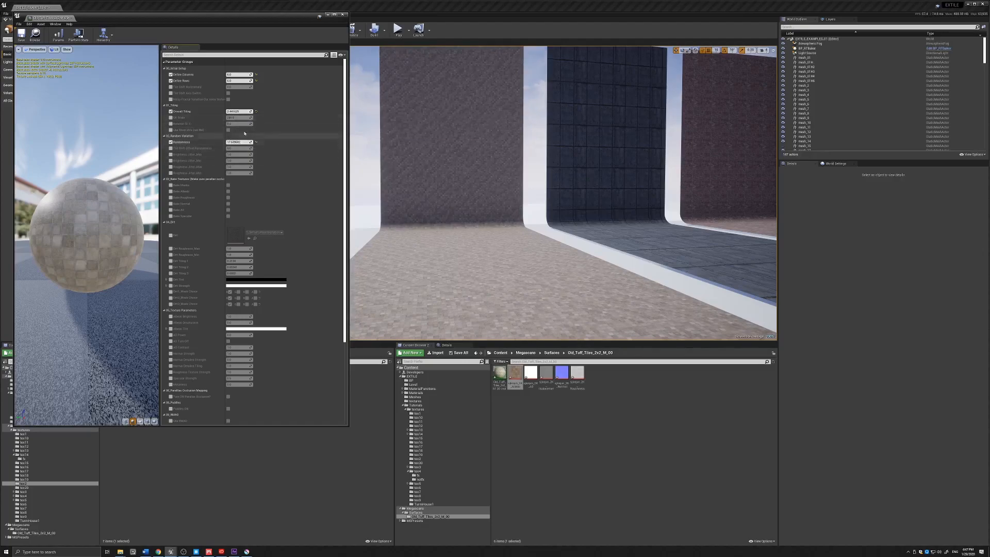
{"action": "left_click", "coordinate": [257, 113]}
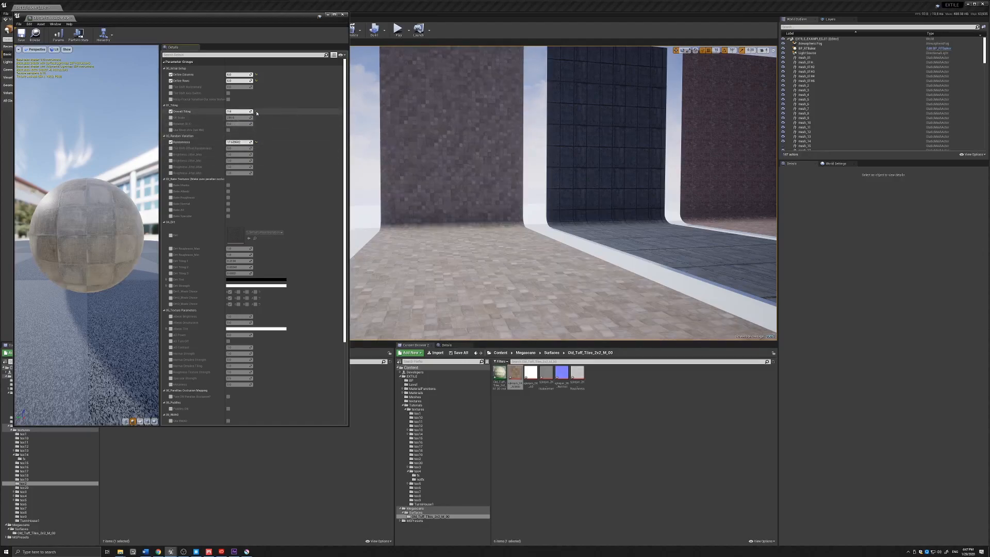
{"action": "left_click", "coordinate": [257, 143]}
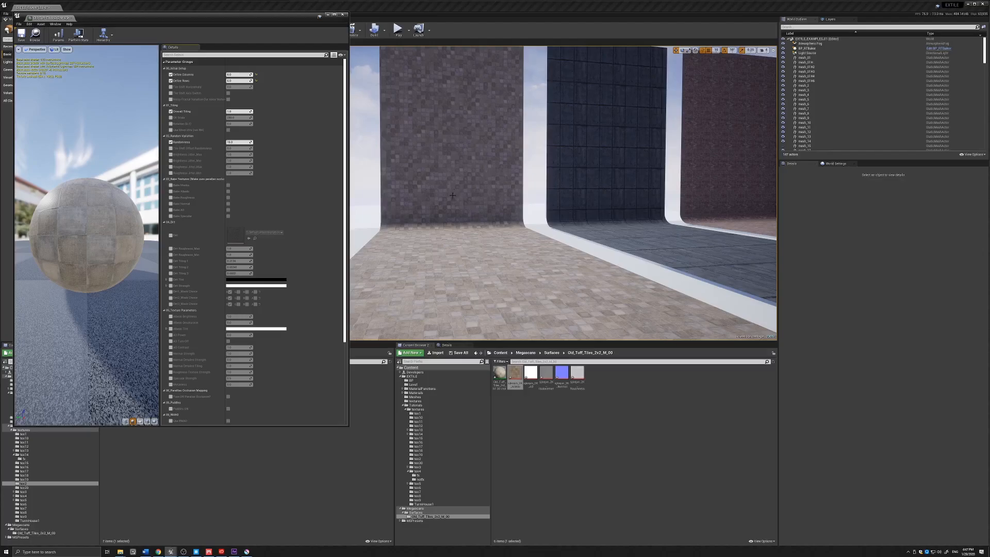
Step: Inspect the tile variation across the EXTILE MASTER_EX_01 display and close the material instance editor
{"action": "scroll", "coordinate": [453, 196], "scroll_direction": "down", "scroll_amount": 5}
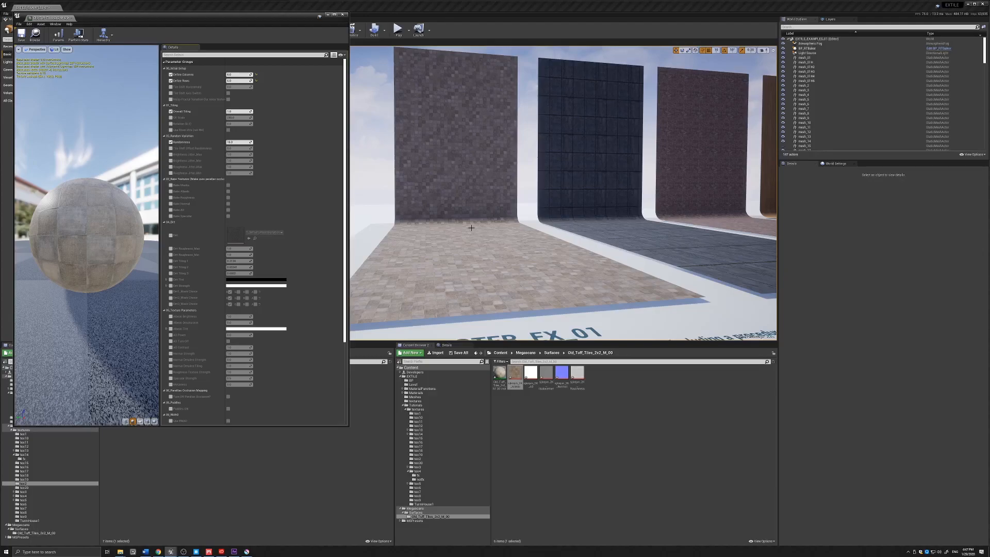
{"action": "mouse_move", "coordinate": [475, 230]}
{"action": "middle_mouse_down"}
{"action": "mouse_move", "coordinate": [488, 218]}
{"action": "mouse_move", "coordinate": [488, 230]}
{"action": "mouse_move", "coordinate": [475, 231]}
{"action": "middle_mouse_up"}
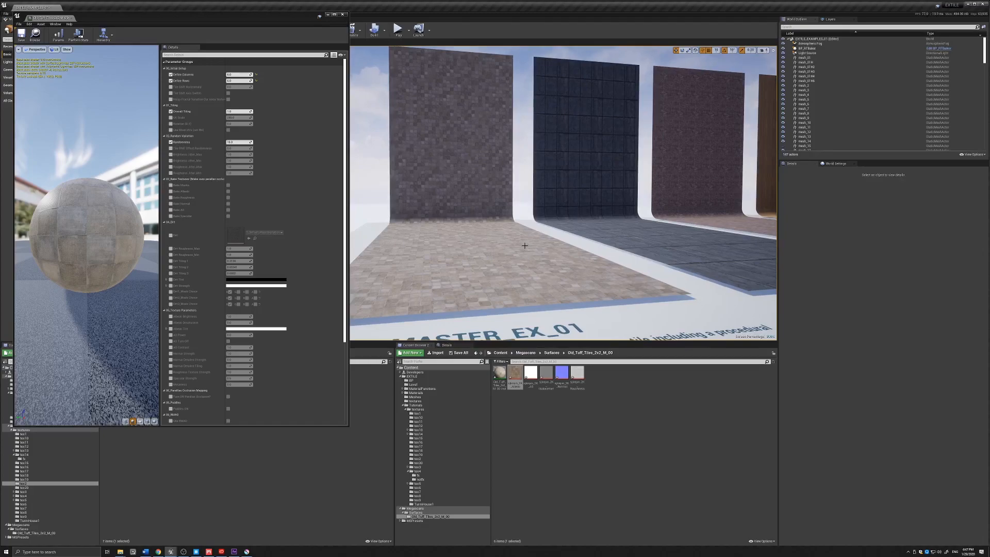
{"action": "middle_click_drag", "start_coordinate": [525, 247], "coordinate": [536, 244]}
{"action": "right_click_drag", "start_coordinate": [537, 244], "coordinate": [530, 245]}
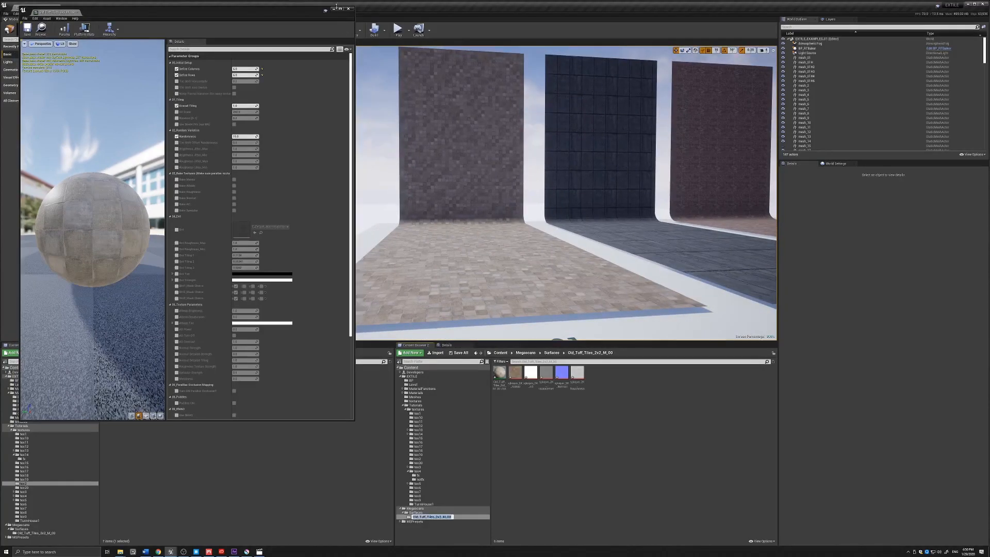
{"action": "left_click", "coordinate": [348, 10]}
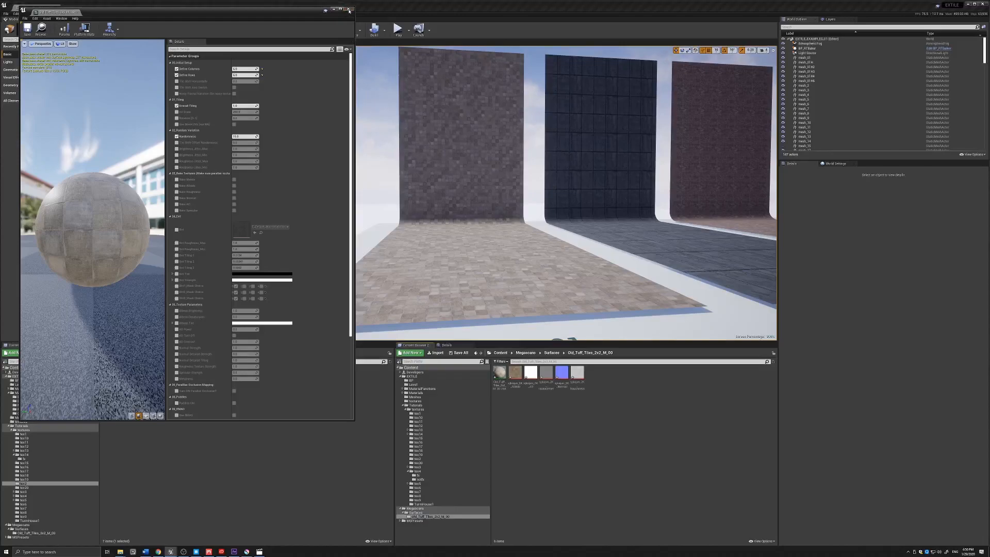
Step: Bring the EXTILE MASTER_EX_02 display into view and examine its pattern and description
{"action": "key", "text": "d"}
{"action": "right_click_drag", "start_coordinate": [592, 209], "coordinate": [562, 225]}
{"action": "key", "text": "d"}
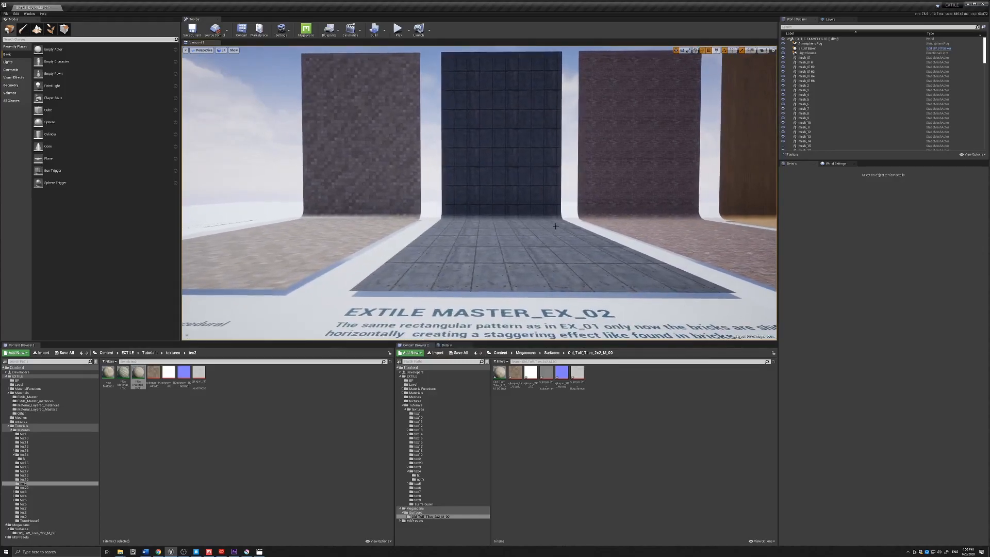
{"action": "right_click_drag", "start_coordinate": [501, 236], "coordinate": [501, 235]}
{"action": "key", "text": "a"}
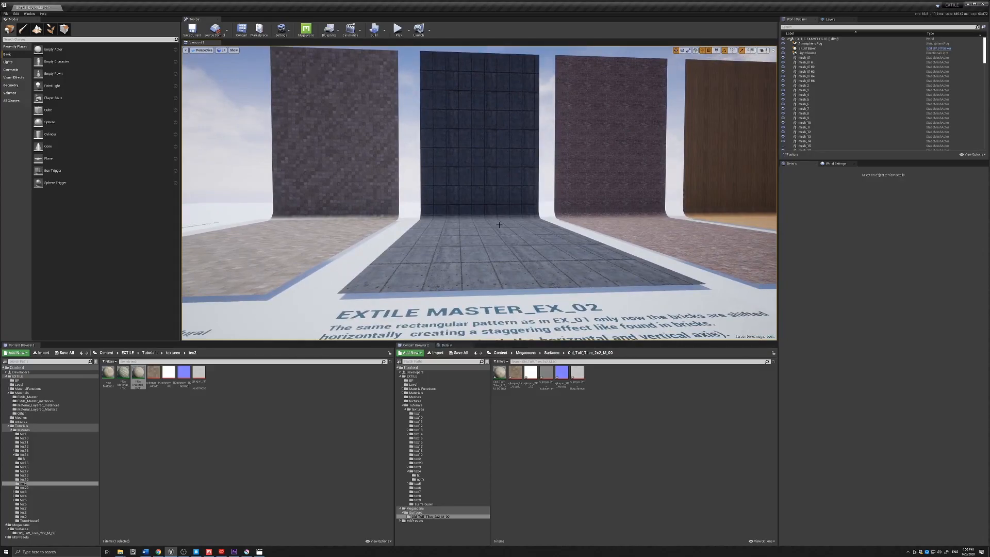
Step: Switch to Quixel Bridge and browse the acquired assets for a concrete slab surface
{"action": "left_click", "coordinate": [196, 552]}
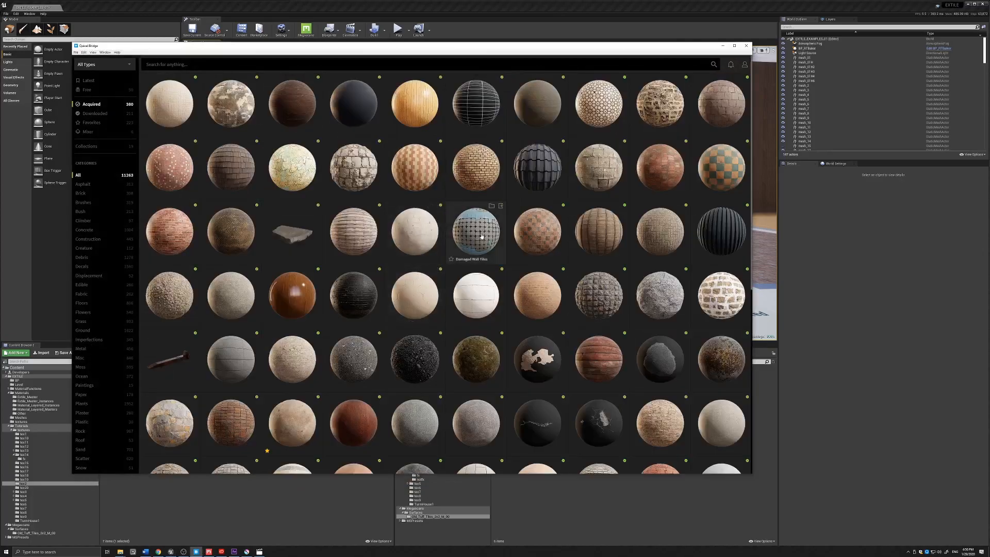
{"action": "scroll", "coordinate": [481, 236], "scroll_direction": "down", "scroll_amount": 5}
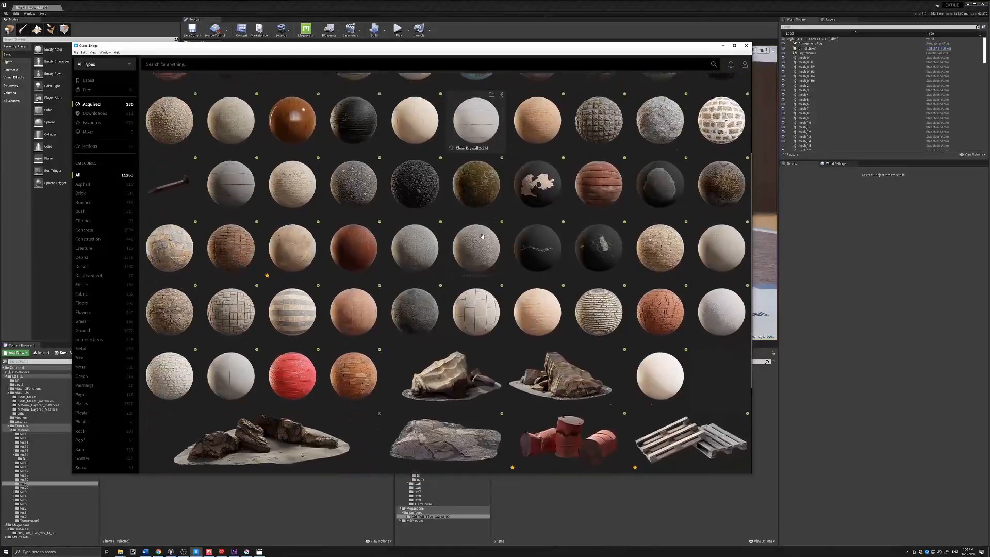
{"action": "scroll", "coordinate": [483, 236], "scroll_direction": "down", "scroll_amount": 3}
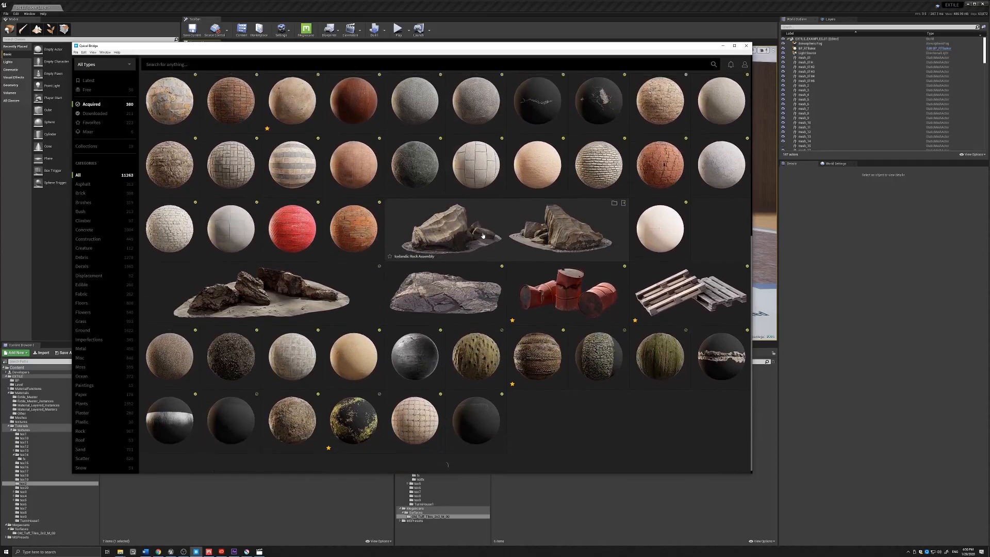
{"action": "scroll", "coordinate": [483, 235], "scroll_direction": "up", "scroll_amount": 5}
{"action": "scroll", "coordinate": [483, 235], "scroll_direction": "up", "scroll_amount": 3}
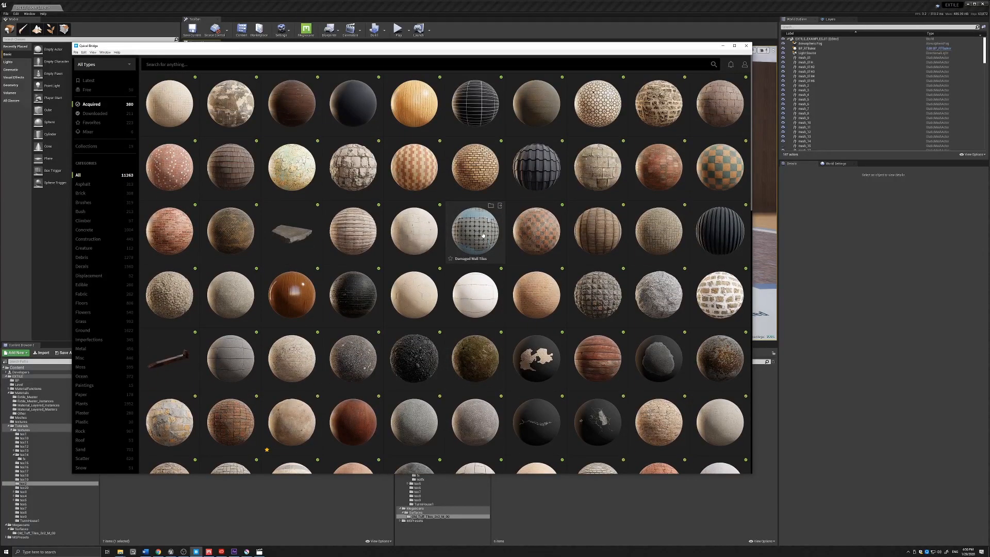
{"action": "scroll", "coordinate": [483, 236], "scroll_direction": "down", "scroll_amount": 4}
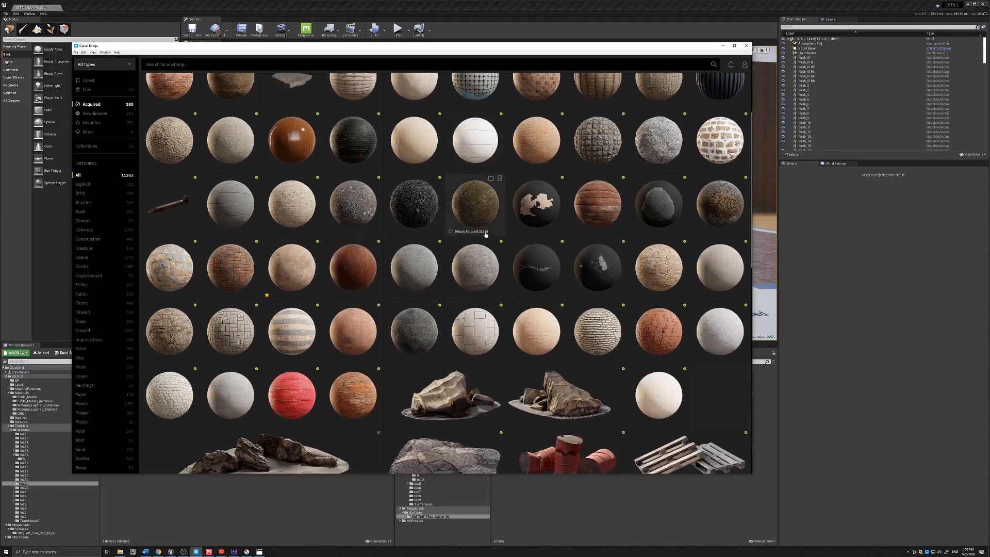
{"action": "scroll", "coordinate": [485, 235], "scroll_direction": "down", "scroll_amount": 5}
{"action": "scroll", "coordinate": [491, 236], "scroll_direction": "down", "scroll_amount": 5}
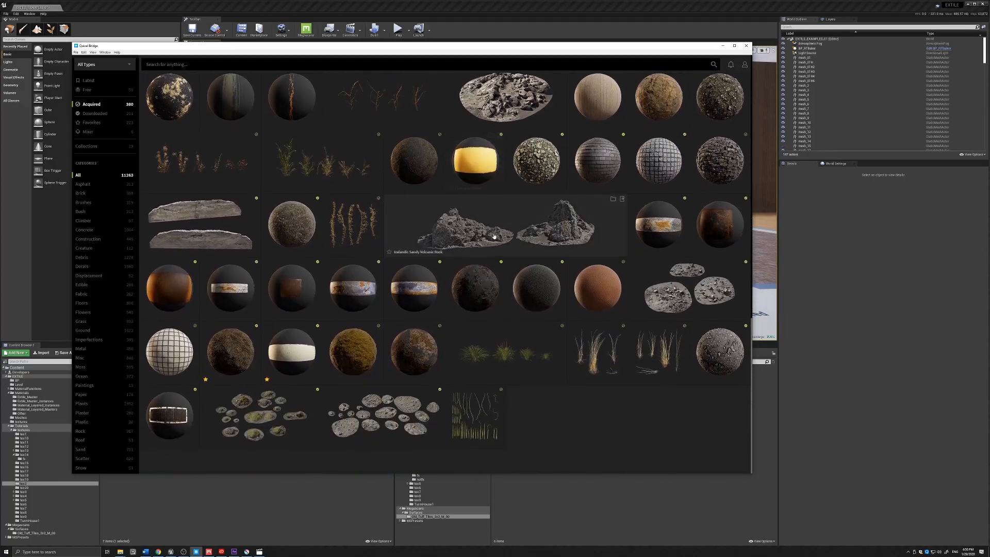
{"action": "scroll", "coordinate": [495, 236], "scroll_direction": "down", "scroll_amount": 5}
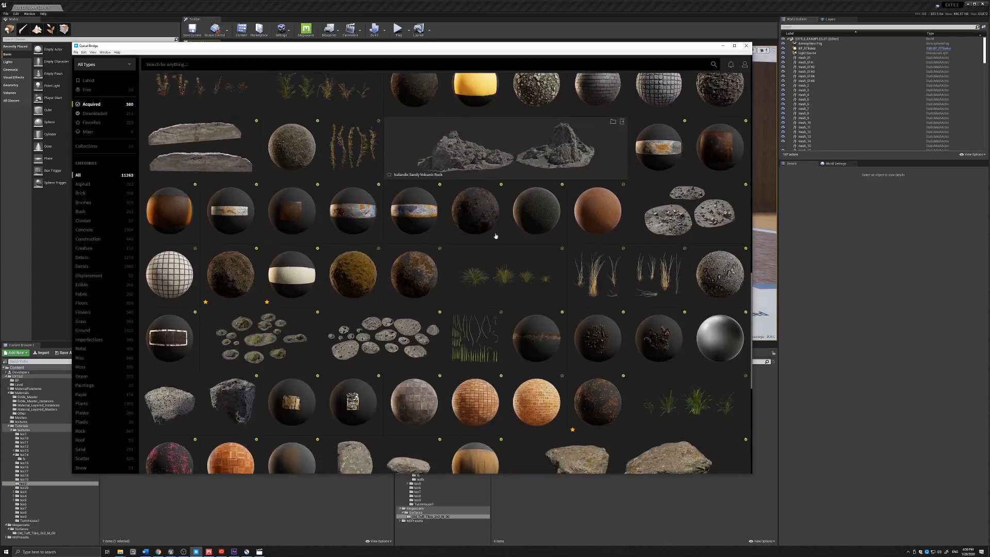
{"action": "scroll", "coordinate": [497, 236], "scroll_direction": "down", "scroll_amount": 2}
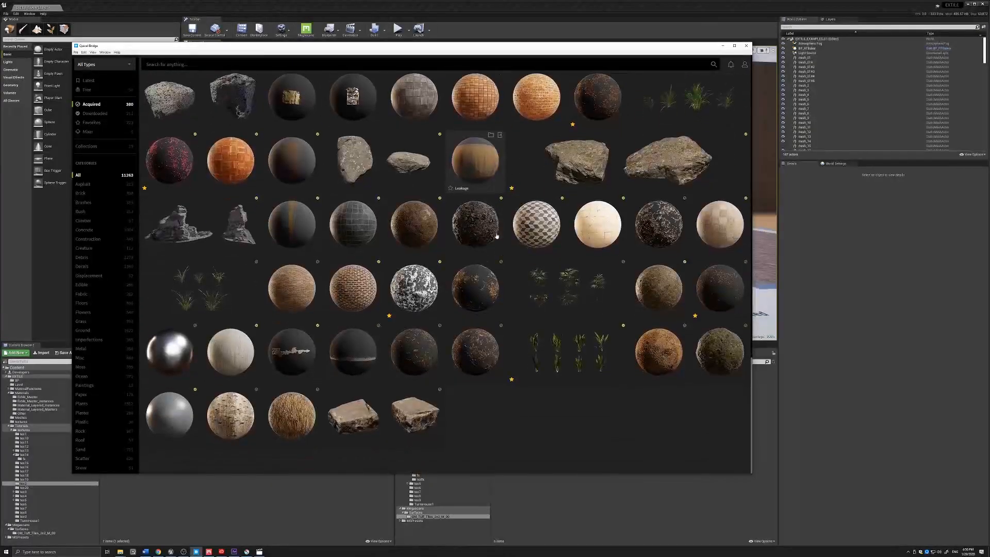
{"action": "scroll", "coordinate": [497, 236], "scroll_direction": "down", "scroll_amount": 2}
{"action": "scroll", "coordinate": [497, 236], "scroll_direction": "down", "scroll_amount": 2}
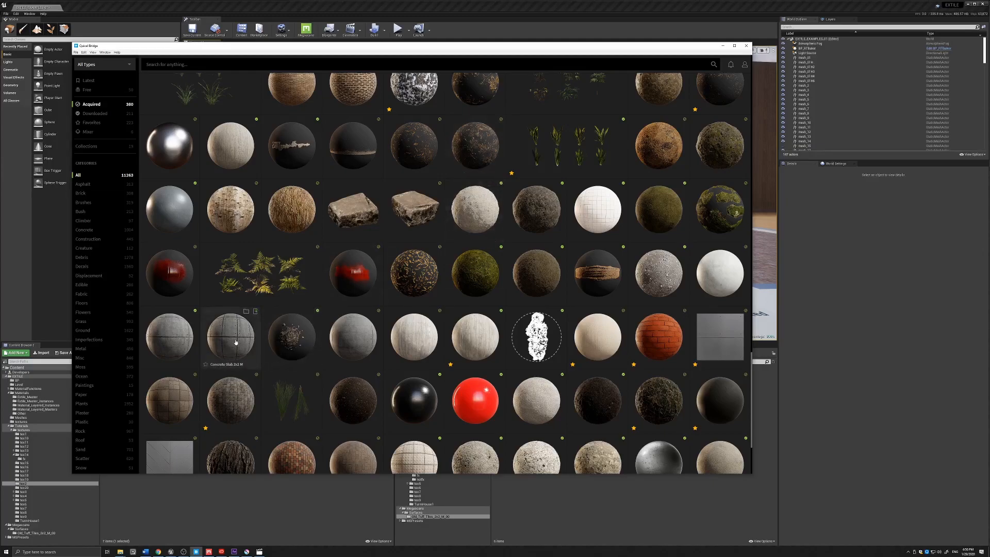
Step: Export the Concrete Slab 2x2 M surface to Unreal Engine and return to the level
{"action": "left_click", "coordinate": [236, 342]}
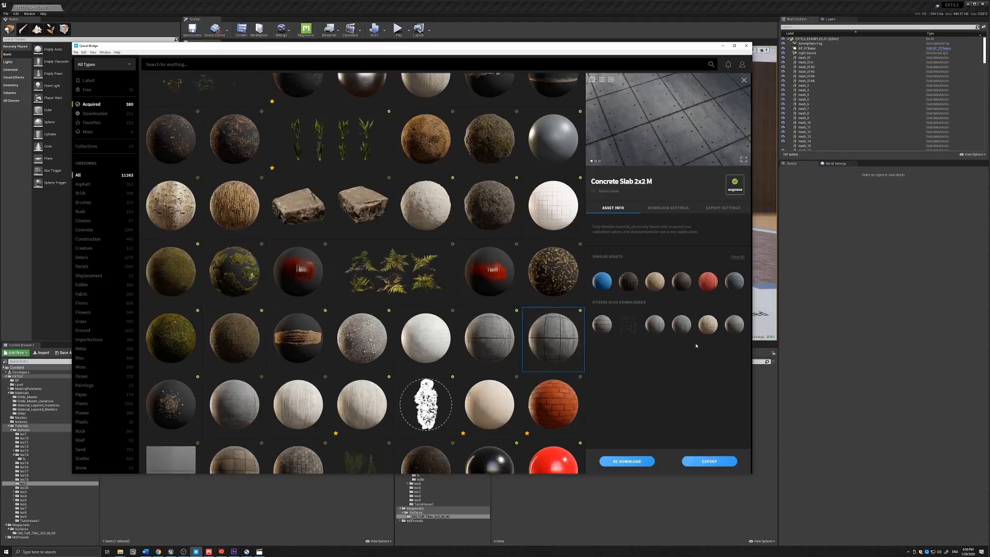
{"action": "left_click", "coordinate": [714, 463]}
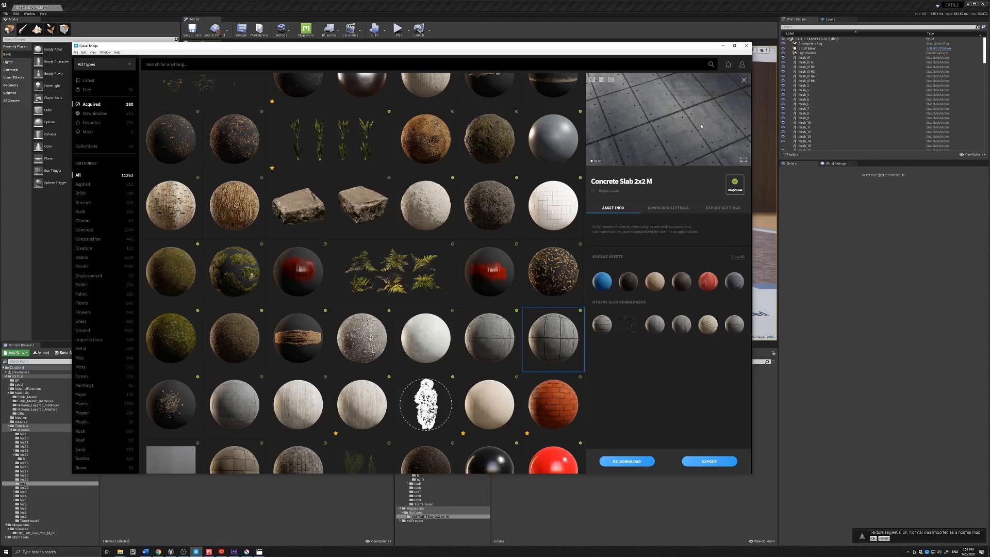
{"action": "left_click", "coordinate": [724, 46]}
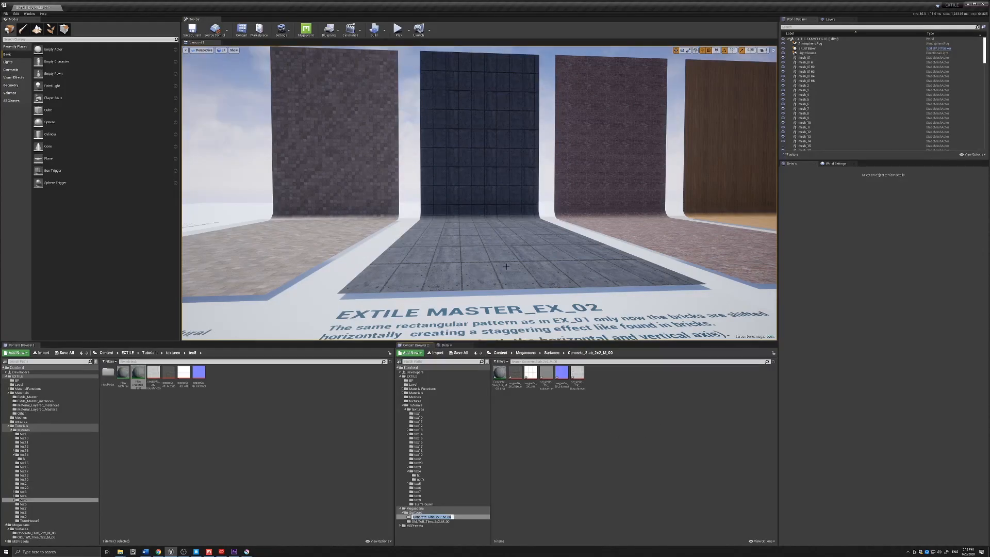
Step: Apply the imported Concrete_Slab_2x2_M_00 material instance to the EXTILE MASTER_EX_02 display
{"action": "left_click", "coordinate": [503, 372]}
{"action": "left_click_drag", "start_coordinate": [503, 375], "coordinate": [483, 263]}
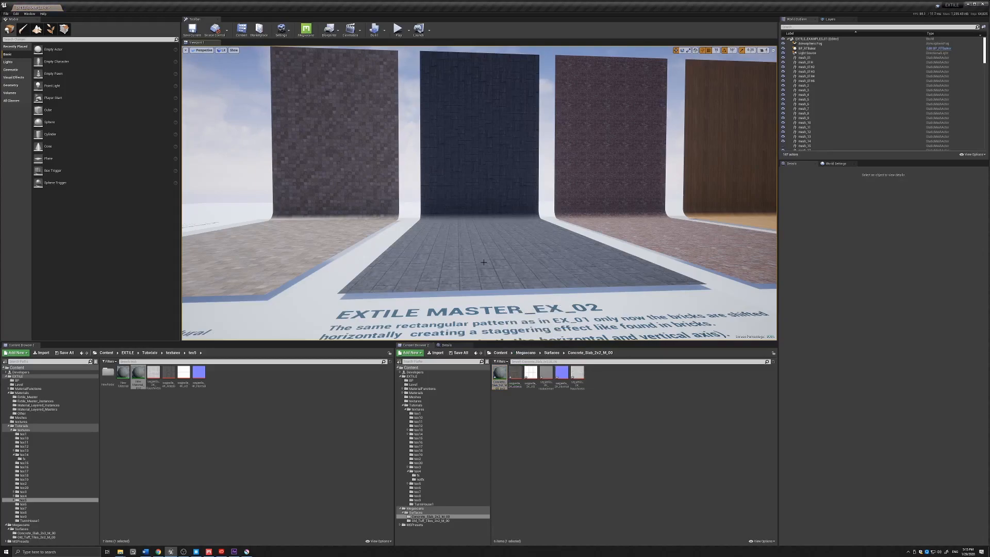
Step: Open the Concrete_Slab_2x2_M_00 material instance for editing, keeping its window narrow beside the EXTILE MASTER_EX_02 display
{"action": "scroll", "coordinate": [484, 262], "scroll_direction": "up", "scroll_amount": 8}
{"action": "scroll", "coordinate": [484, 263], "scroll_direction": "up", "scroll_amount": 5}
{"action": "right_click_drag", "start_coordinate": [466, 277], "coordinate": [458, 234]}
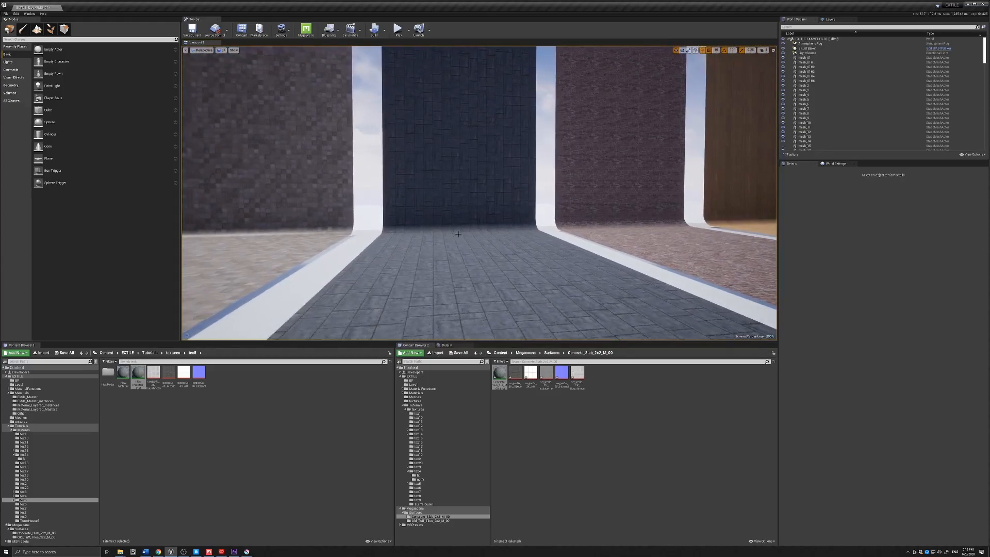
{"action": "double_click", "coordinate": [500, 374]}
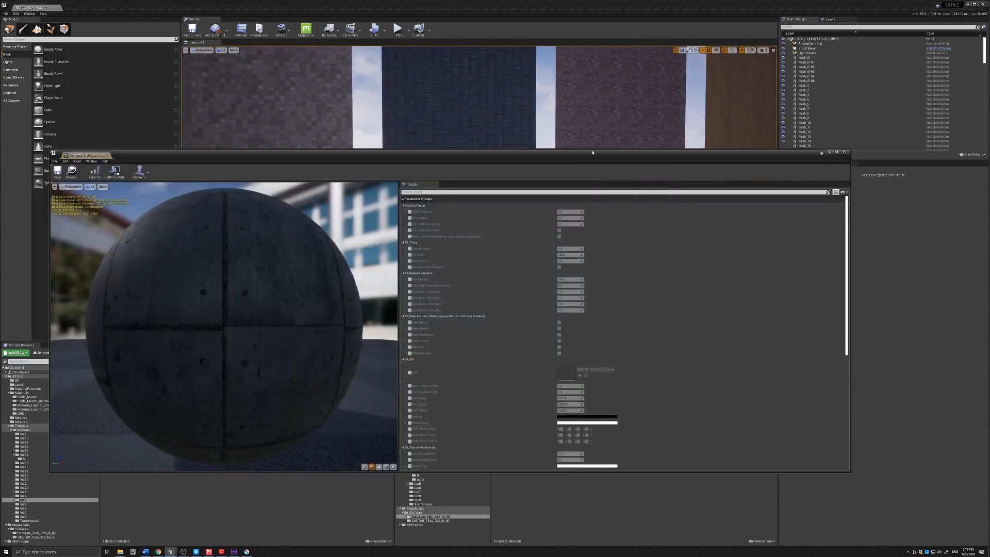
{"action": "left_click_drag", "start_coordinate": [593, 154], "coordinate": [608, 88]}
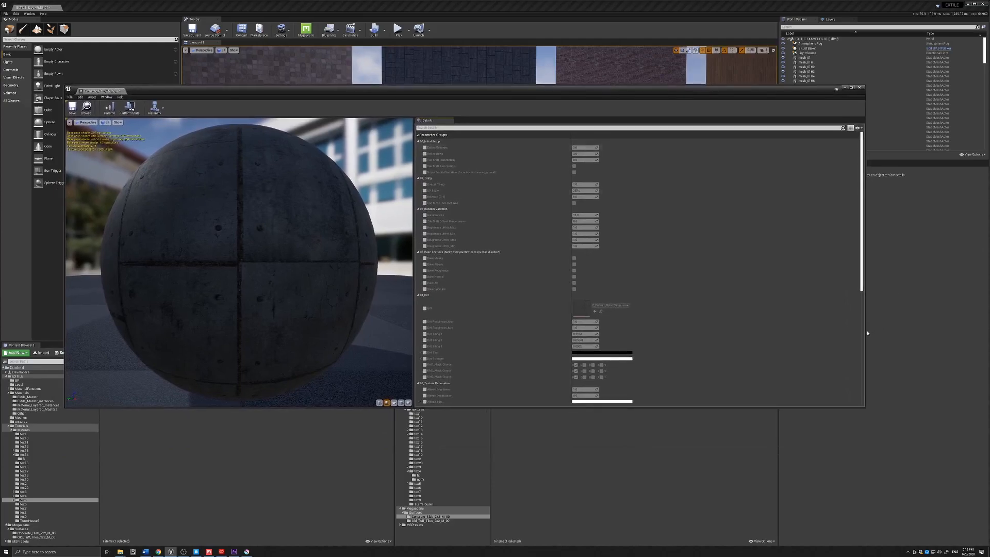
{"action": "left_click_drag", "start_coordinate": [867, 331], "coordinate": [385, 331]}
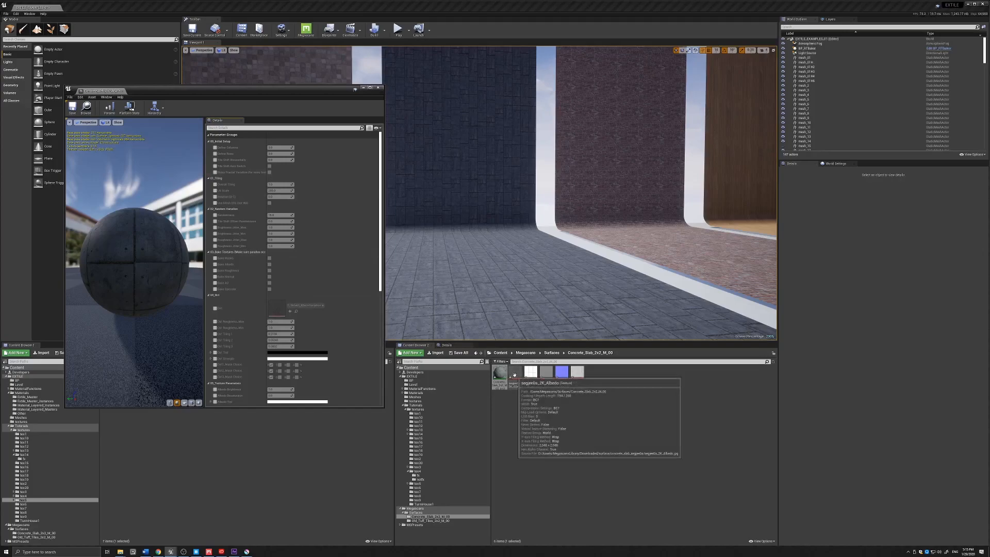
Step: Open the concrete slab's albedo texture and examine how many tile columns and rows it contains
{"action": "left_click", "coordinate": [515, 375]}
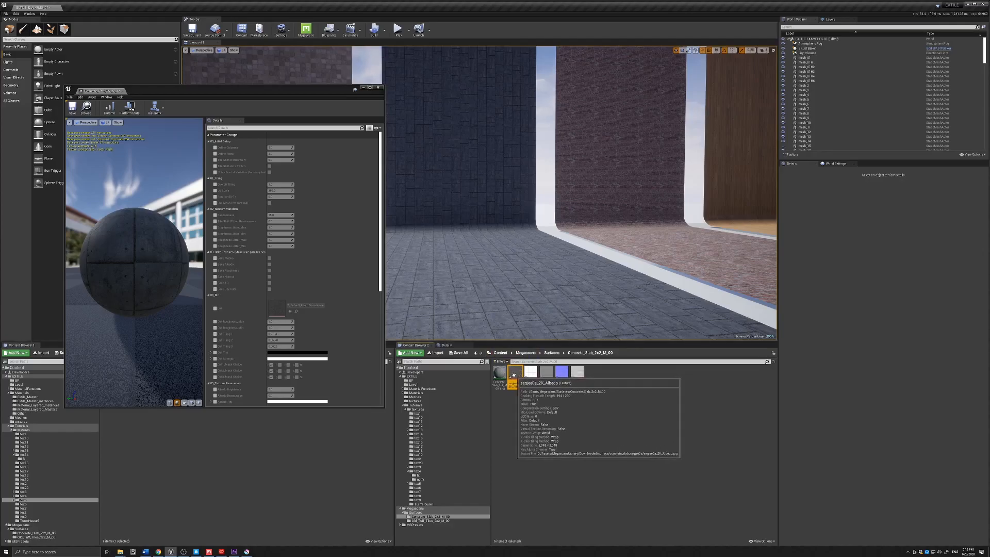
{"action": "double_click", "coordinate": [513, 375]}
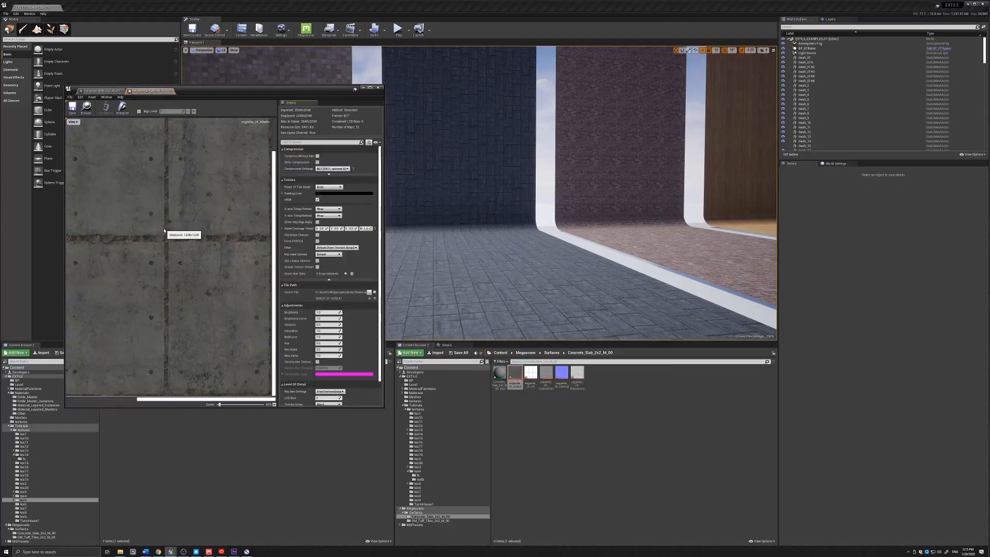
{"action": "scroll", "coordinate": [164, 231], "scroll_direction": "up", "scroll_amount": 2}
{"action": "scroll", "coordinate": [164, 231], "scroll_direction": "down", "scroll_amount": 2}
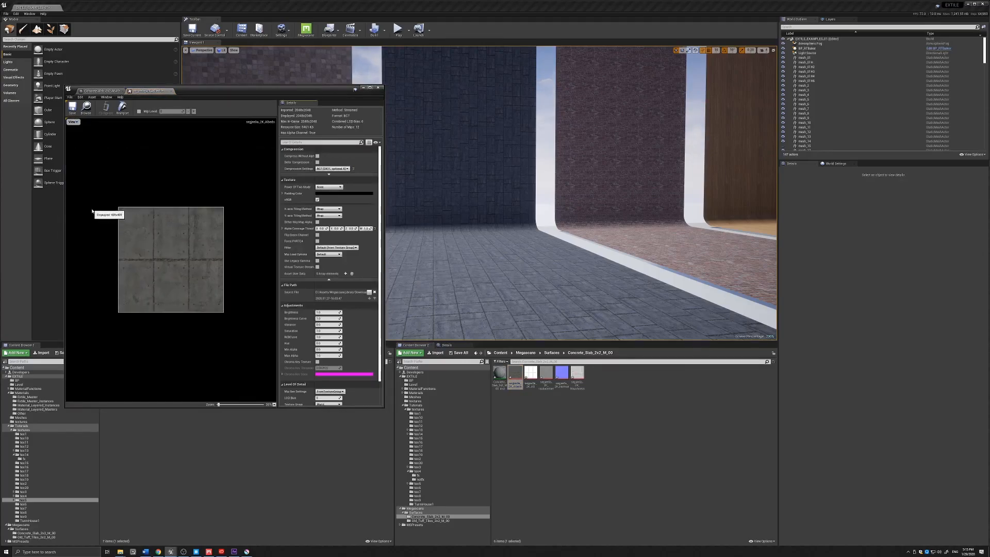
Step: Enable Define Columns and Define Rows in the slab's material instance, set Define Rows to 2, and close the albedo texture
{"action": "left_click", "coordinate": [104, 91]}
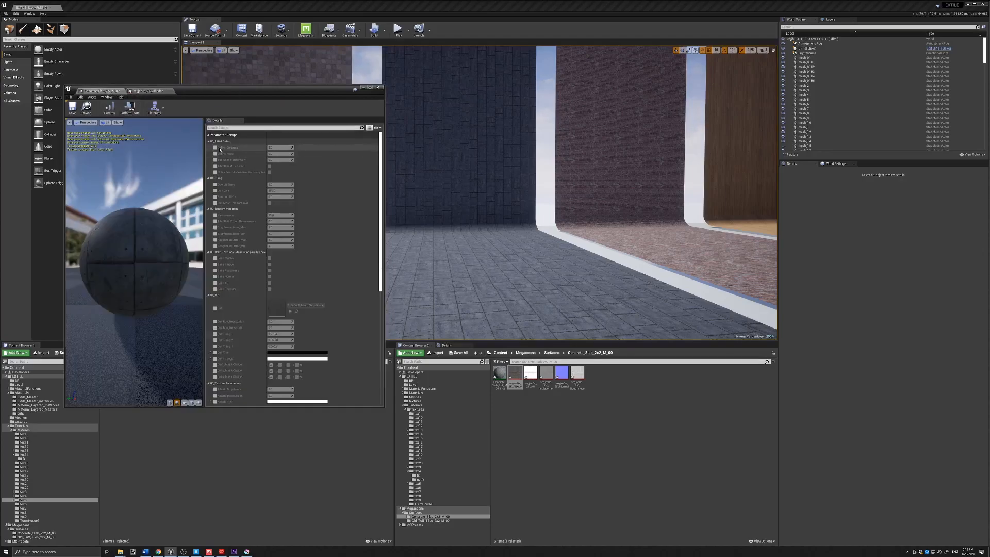
{"action": "left_click", "coordinate": [215, 148]}
{"action": "left_click", "coordinate": [215, 154]}
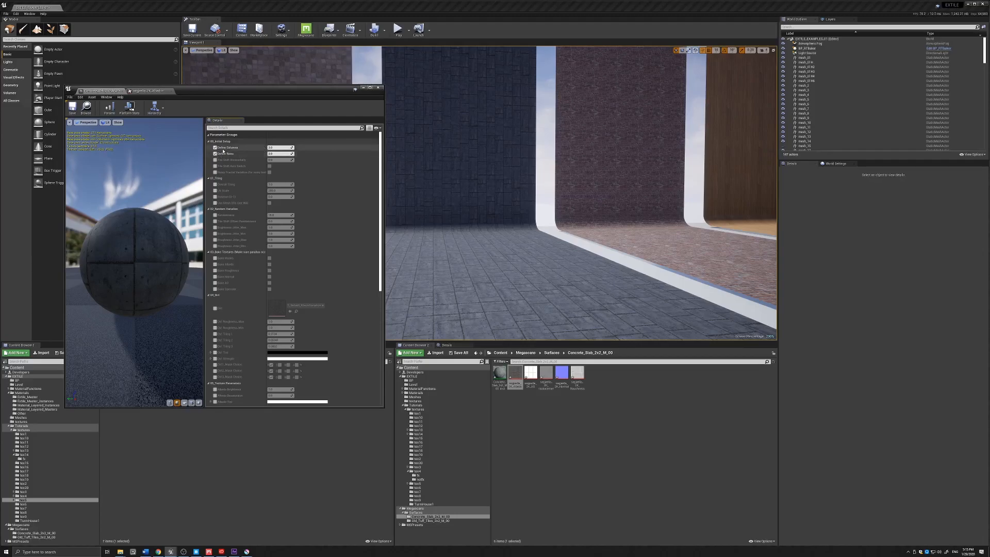
{"action": "left_click", "coordinate": [279, 154]}
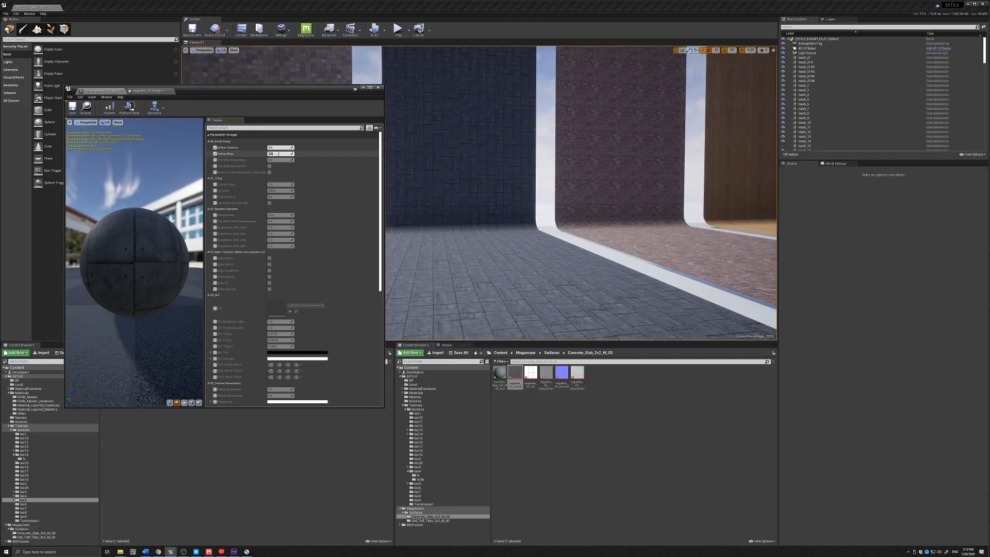
{"action": "type", "text": "20"}
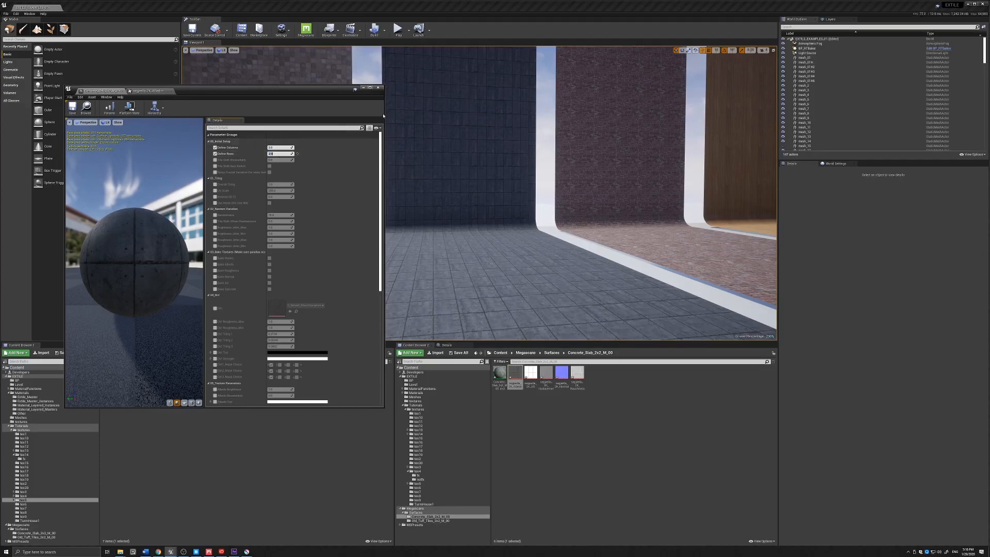
{"action": "left_click_drag", "start_coordinate": [311, 85], "coordinate": [303, 158]}
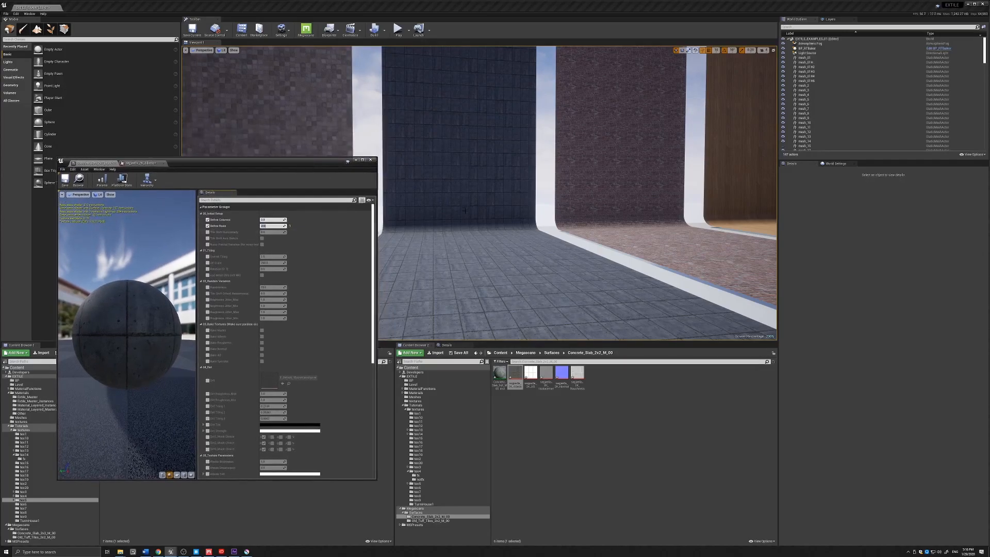
{"action": "right_click_drag", "start_coordinate": [469, 220], "coordinate": [475, 229]}
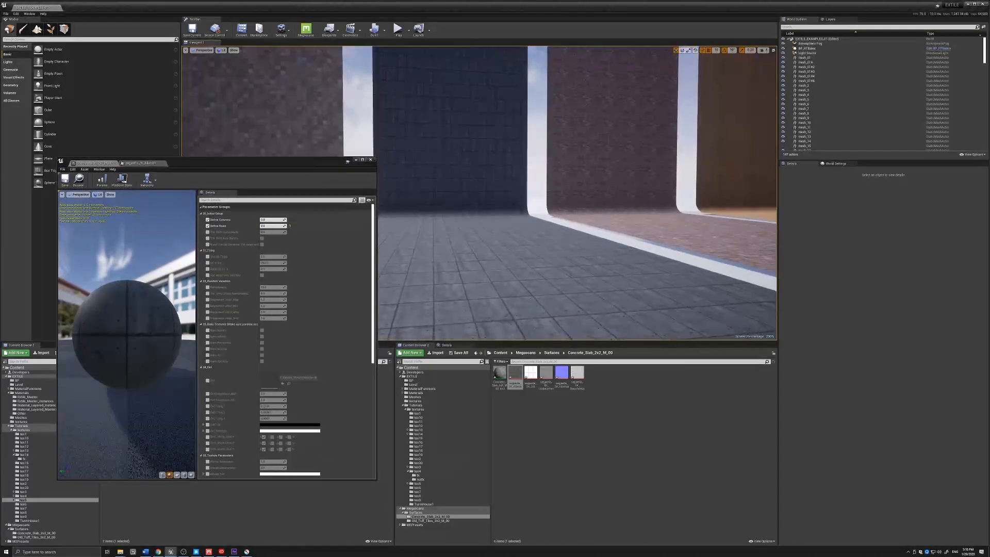
{"action": "left_click", "coordinate": [150, 164]}
{"action": "left_click", "coordinate": [154, 163]}
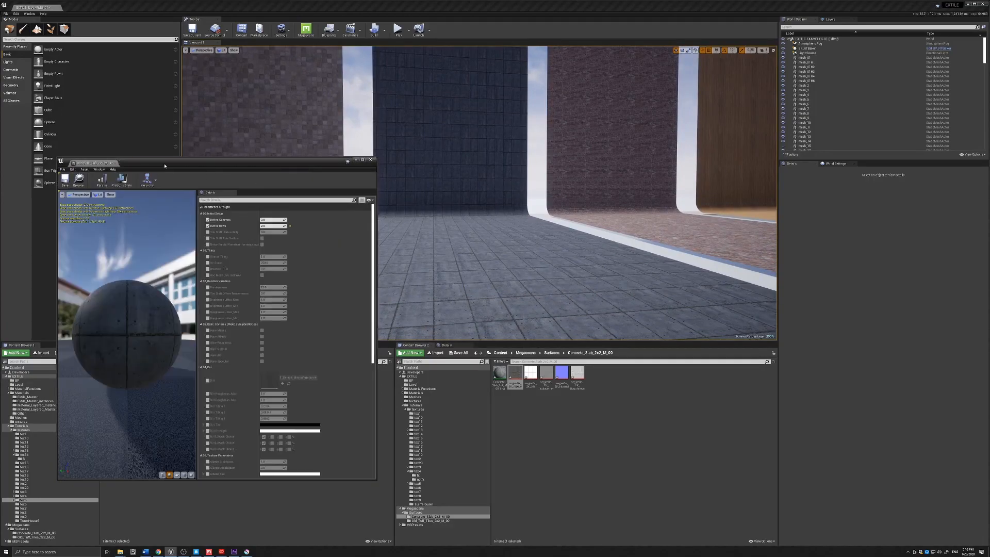
Step: Enable the Overall Tiling and Randomness overrides, vary Randomness, and lower Overall Tiling to enlarge the slabs on the display
{"action": "left_click", "coordinate": [208, 256]}
{"action": "left_click", "coordinate": [207, 287]}
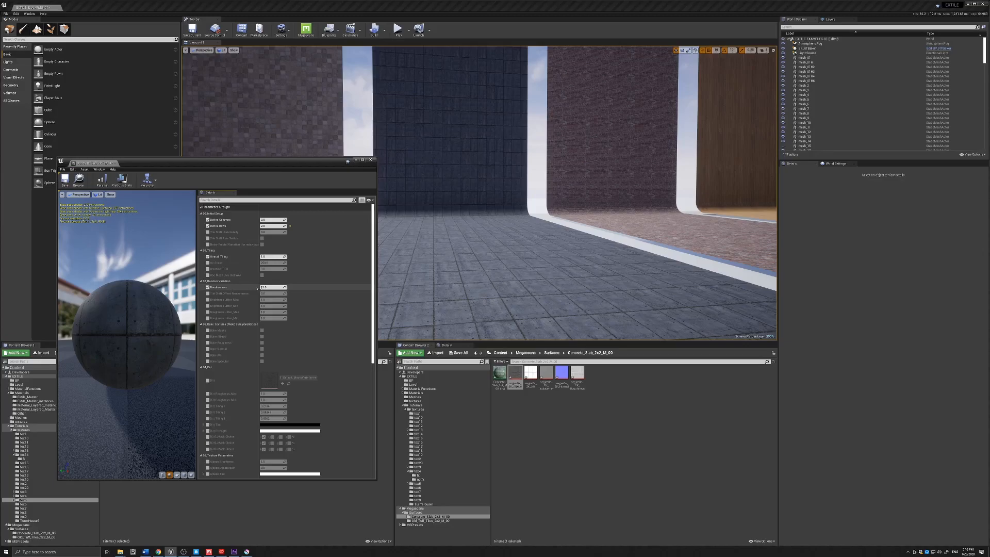
{"action": "mouse_move", "coordinate": [270, 287]}
{"action": "left_mouse_down"}
{"action": "mouse_move", "coordinate": [264, 257]}
{"action": "mouse_move", "coordinate": [251, 257]}
{"action": "mouse_move", "coordinate": [279, 287]}
{"action": "left_mouse_up"}
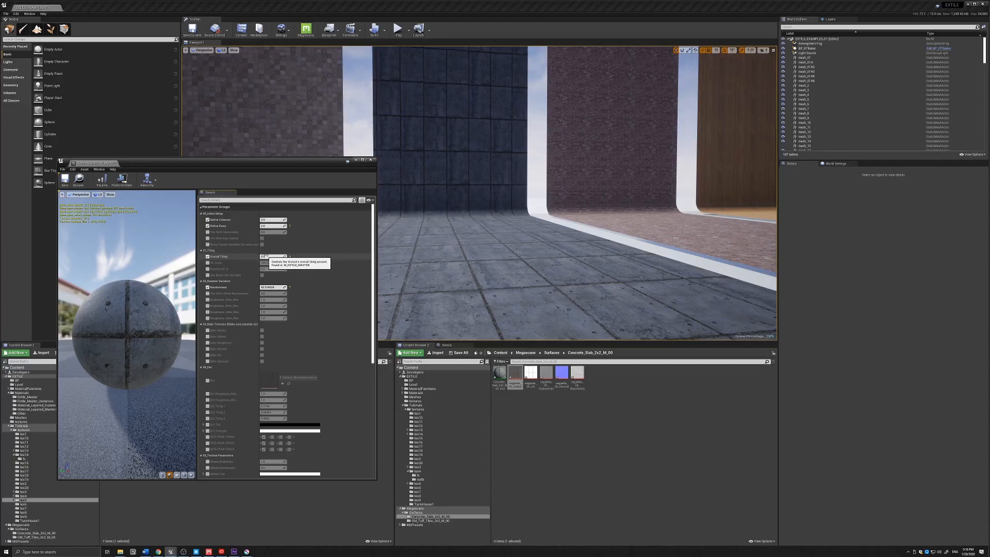
{"action": "right_click_drag", "start_coordinate": [509, 214], "coordinate": [477, 128]}
{"action": "right_click_drag", "start_coordinate": [477, 166], "coordinate": [459, 170]}
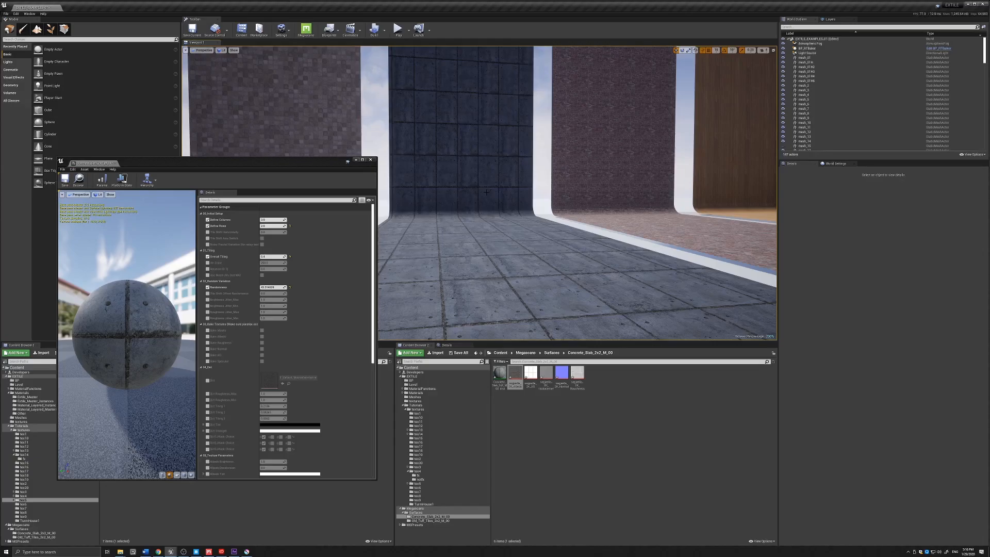
{"action": "mouse_move", "coordinate": [468, 202]}
{"action": "right_mouse_down"}
{"action": "mouse_move", "coordinate": [447, 202]}
{"action": "mouse_move", "coordinate": [465, 195]}
{"action": "right_mouse_up"}
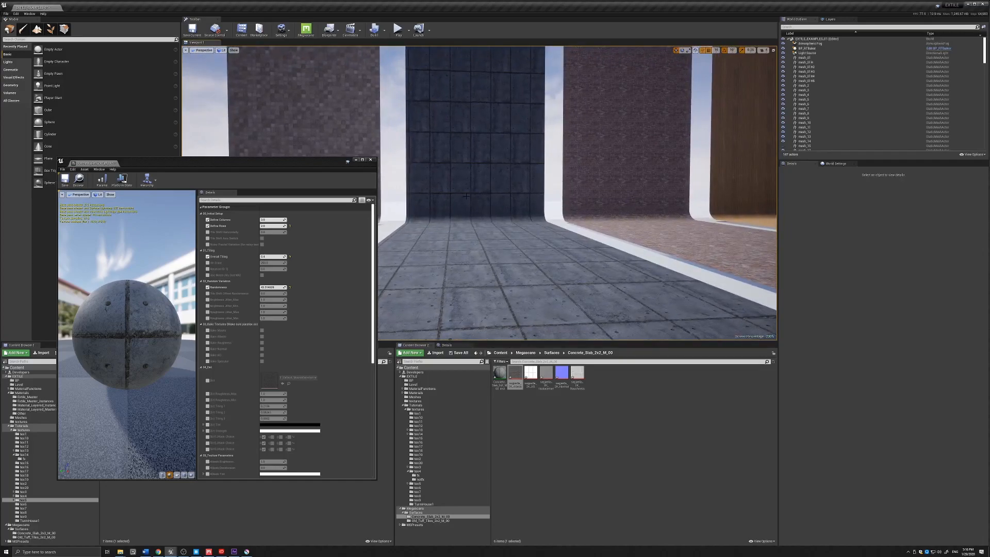
{"action": "right_click_drag", "start_coordinate": [461, 200], "coordinate": [452, 201]}
{"action": "right_click_drag", "start_coordinate": [470, 133], "coordinate": [464, 132]}
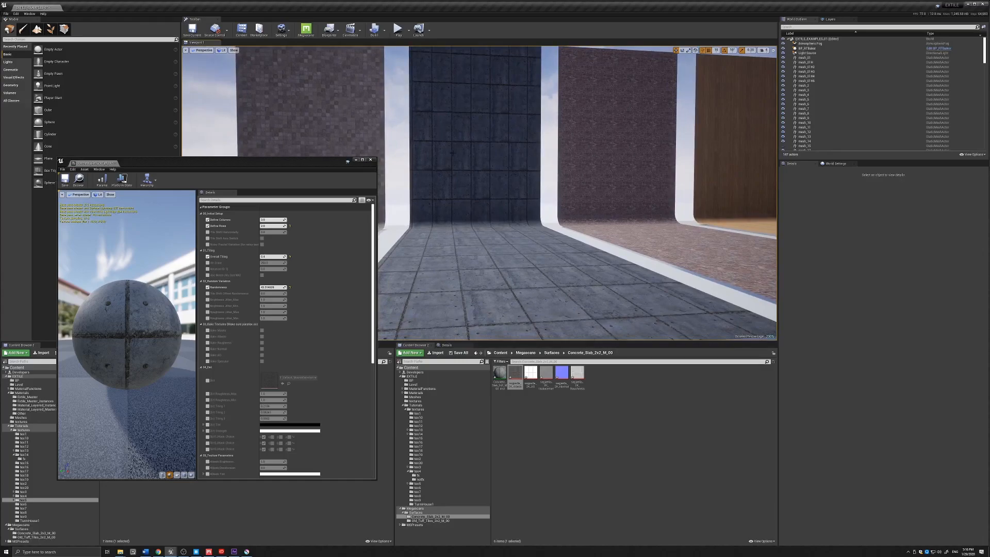
{"action": "right_click_drag", "start_coordinate": [458, 184], "coordinate": [453, 184]}
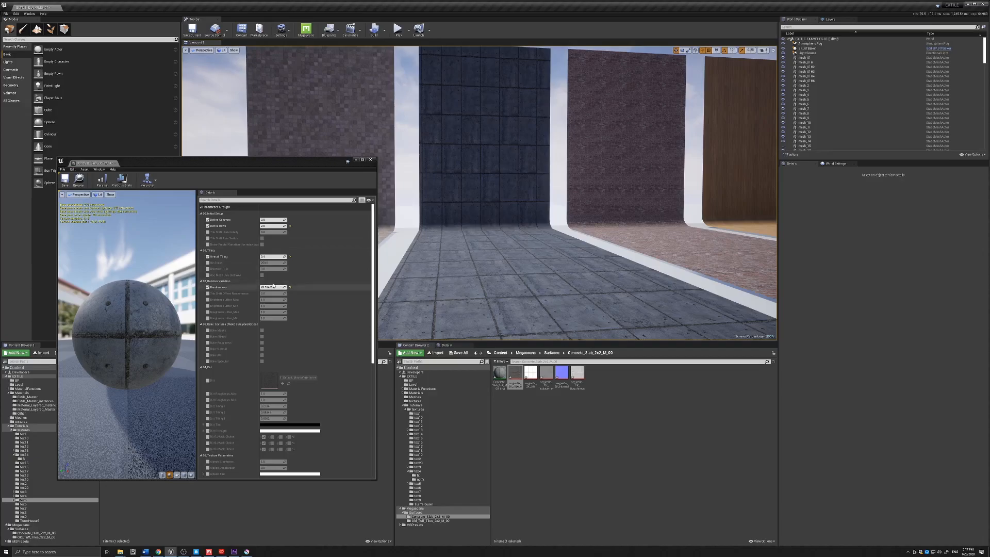
Step: Try a much higher Overall Tiling with a different Randomness, and reset both parameters to their defaults
{"action": "left_click_drag", "start_coordinate": [268, 256], "coordinate": [355, 257]}
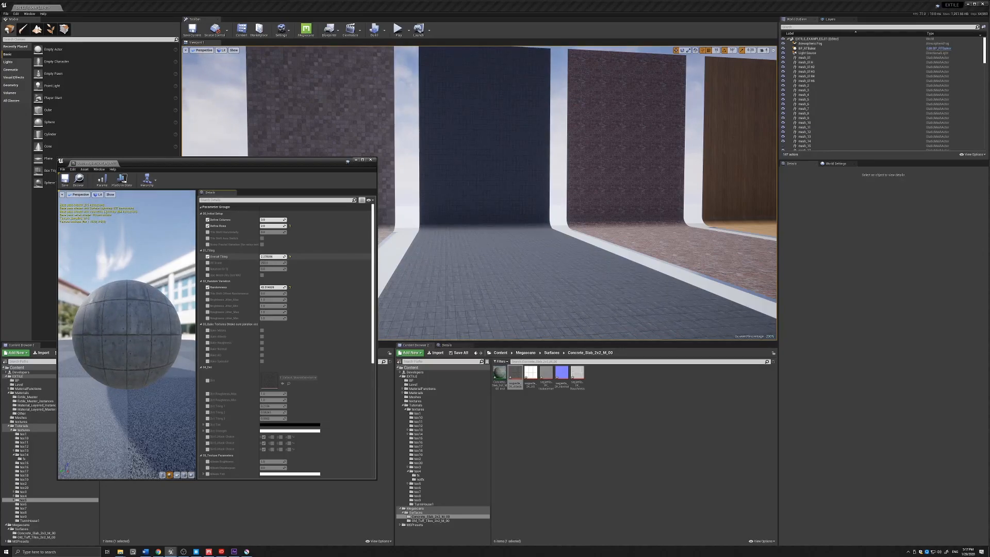
{"action": "mouse_move", "coordinate": [273, 287]}
{"action": "left_mouse_down"}
{"action": "mouse_move", "coordinate": [250, 288]}
{"action": "mouse_move", "coordinate": [279, 287]}
{"action": "left_mouse_up"}
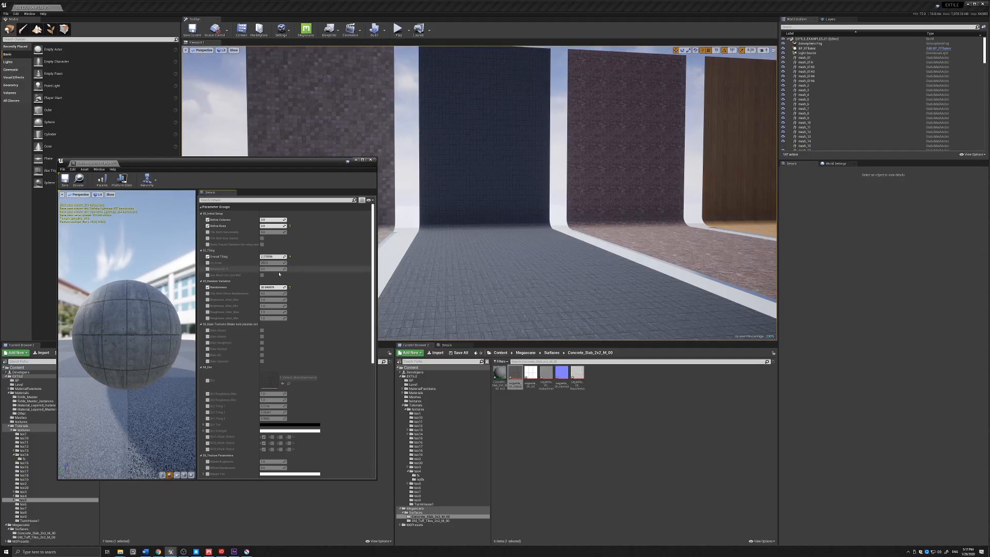
{"action": "left_click", "coordinate": [290, 289]}
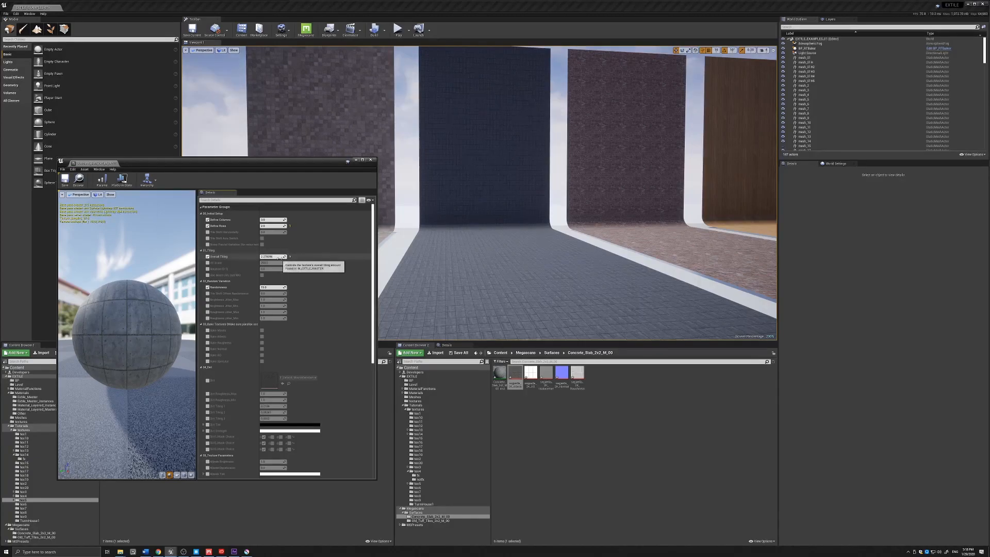
{"action": "left_click", "coordinate": [289, 256]}
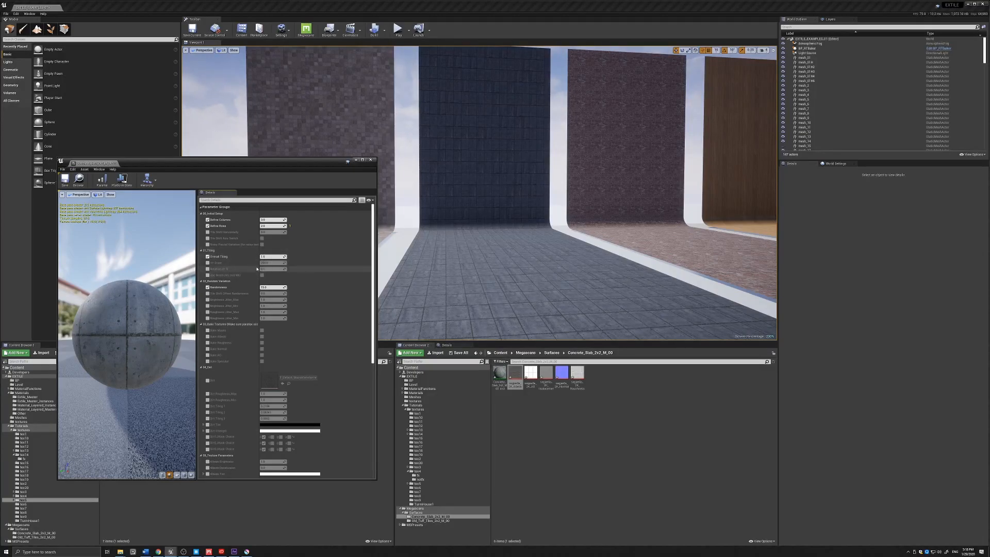
Step: Enable the maximum and minimum overrides for both Brightness Jitter and Roughness Jitter
{"action": "left_click", "coordinate": [208, 299]}
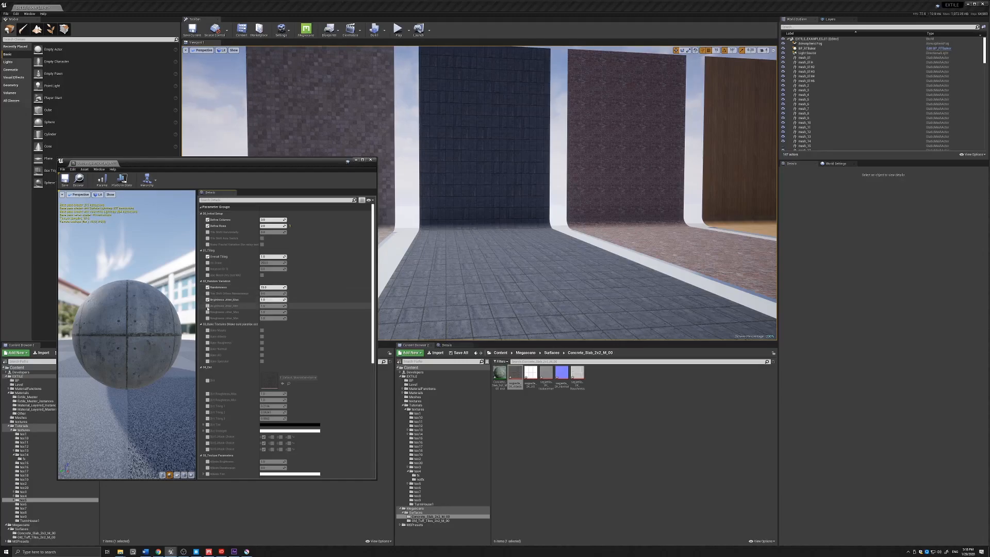
{"action": "left_click", "coordinate": [208, 307]}
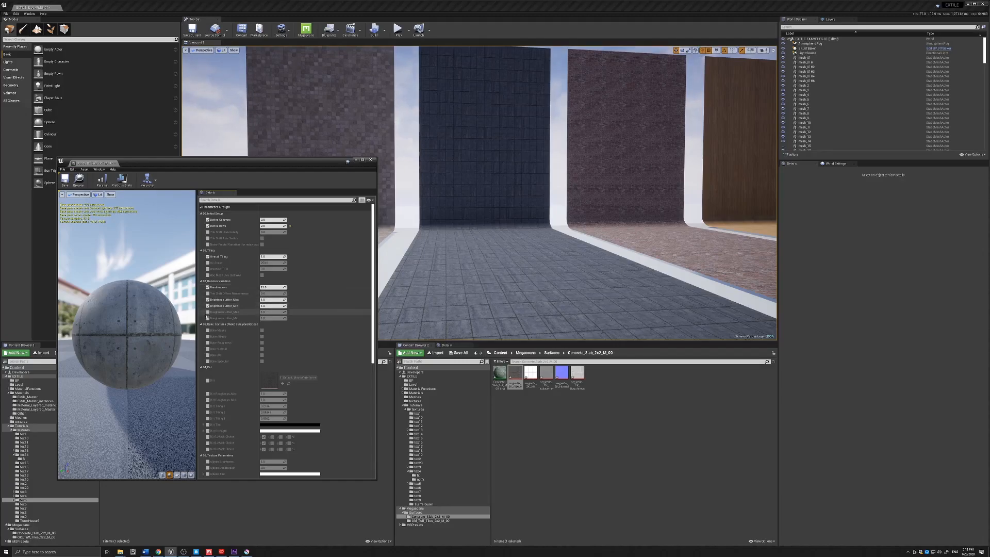
{"action": "left_click", "coordinate": [208, 312]}
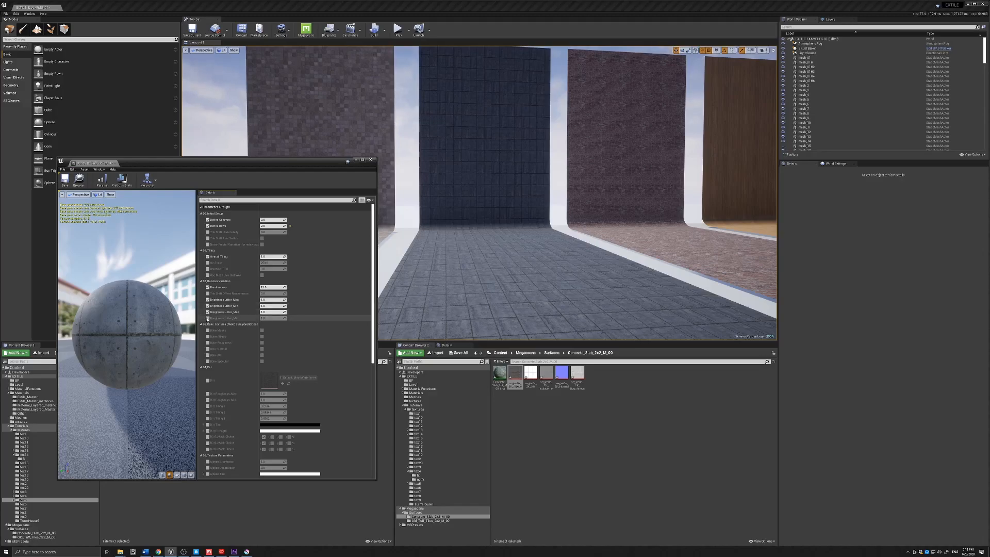
{"action": "left_click", "coordinate": [208, 318]}
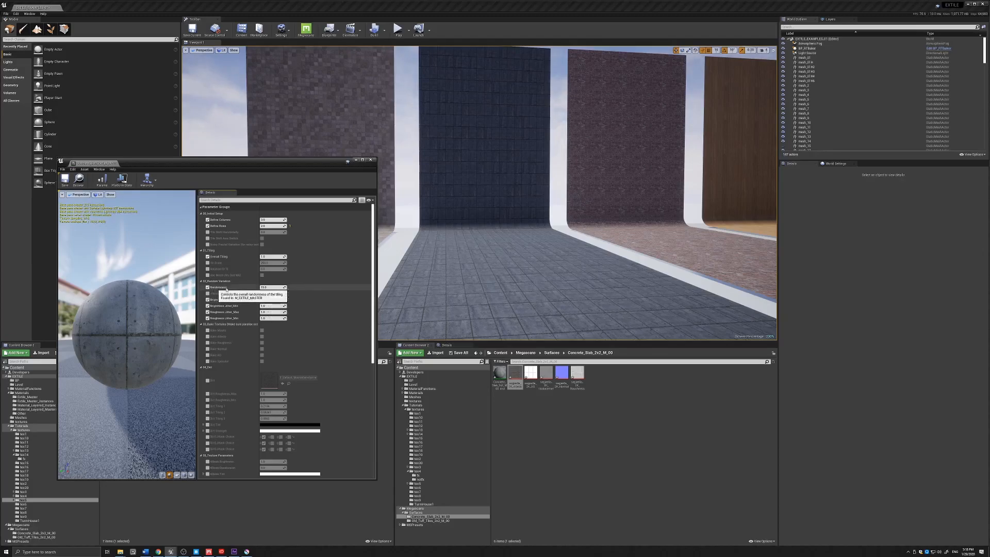
Step: Change the Randomness seed and raise the maximum Brightness Jitter to vary the brightness between individual slabs
{"action": "left_click_drag", "start_coordinate": [268, 288], "coordinate": [284, 287]}
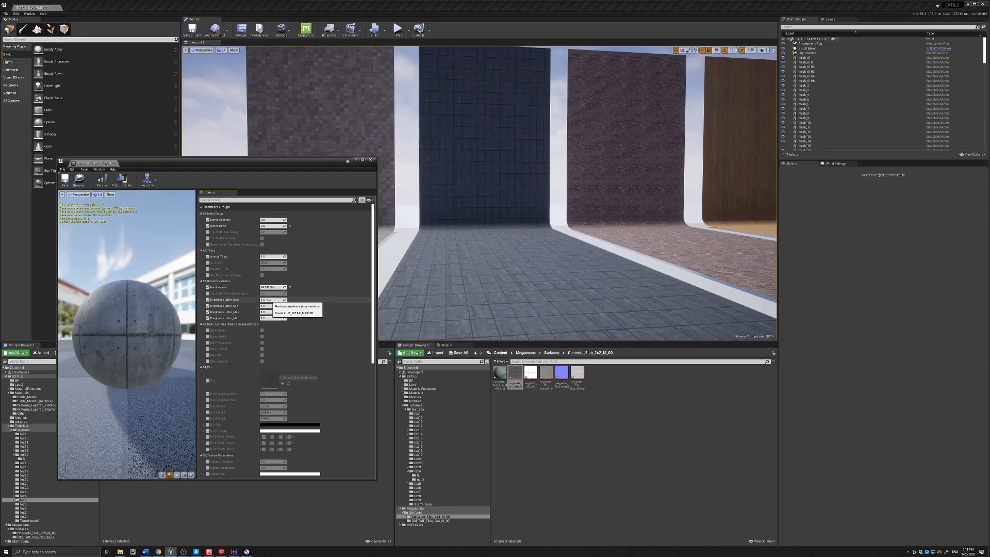
{"action": "left_click_drag", "start_coordinate": [269, 300], "coordinate": [273, 300]}
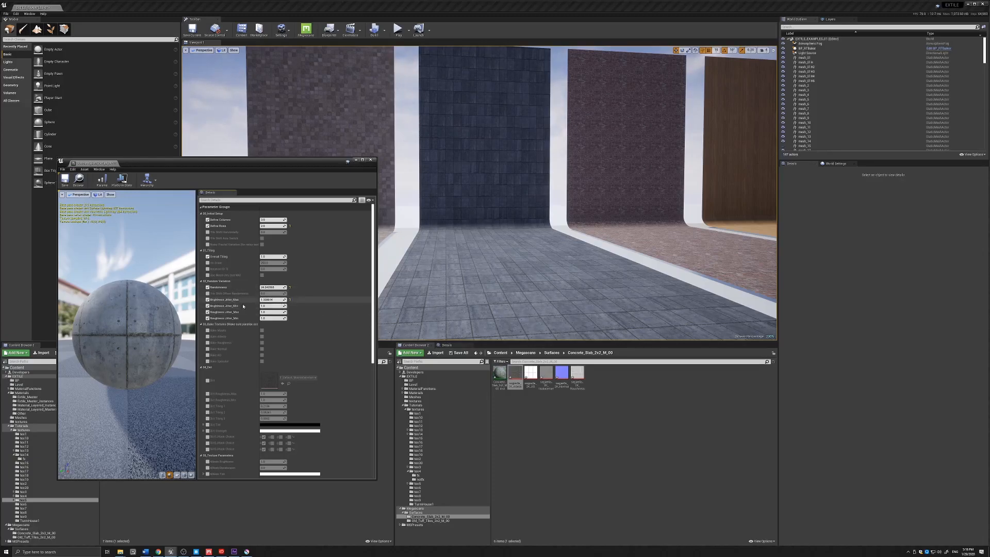
{"action": "left_click_drag", "start_coordinate": [269, 300], "coordinate": [264, 300]}
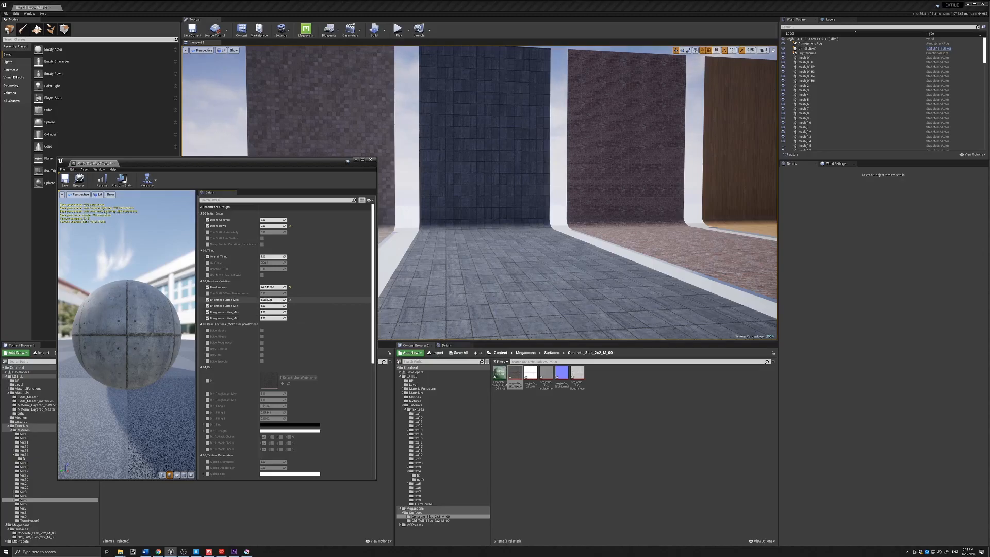
{"action": "right_click_drag", "start_coordinate": [535, 284], "coordinate": [494, 291]}
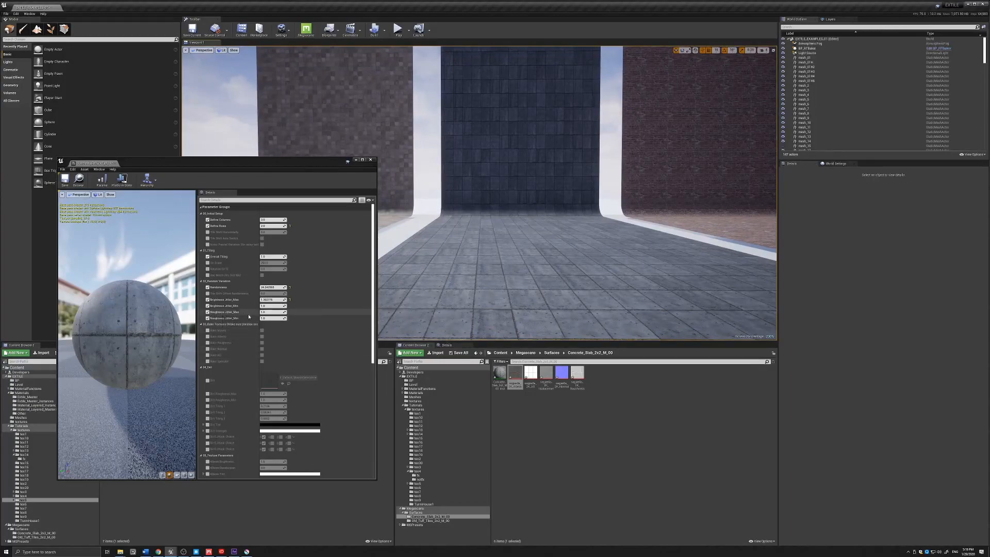
Step: Try a different maximum Roughness Jitter on the concrete slabs and reset it to its default
{"action": "left_click_drag", "start_coordinate": [272, 312], "coordinate": [263, 312]}
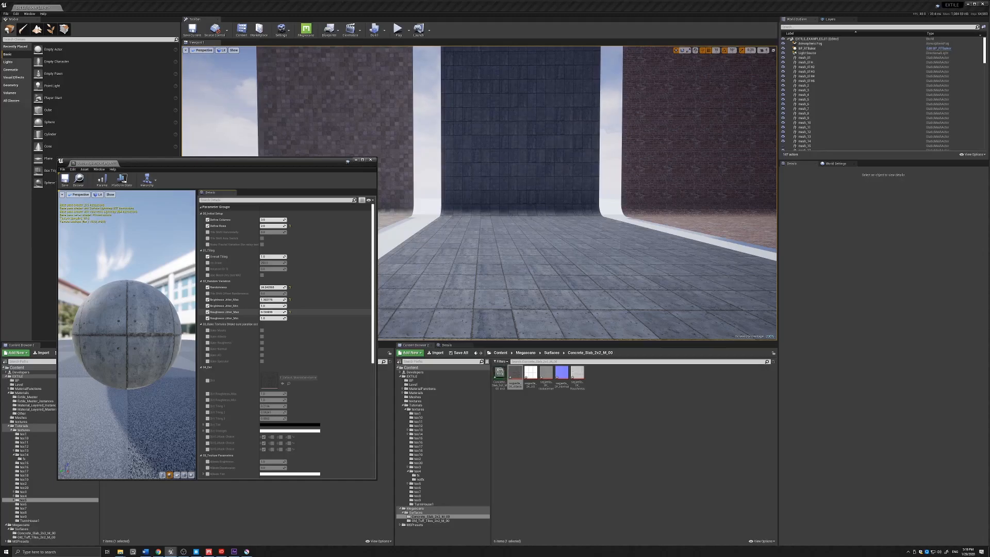
{"action": "left_click", "coordinate": [289, 312]}
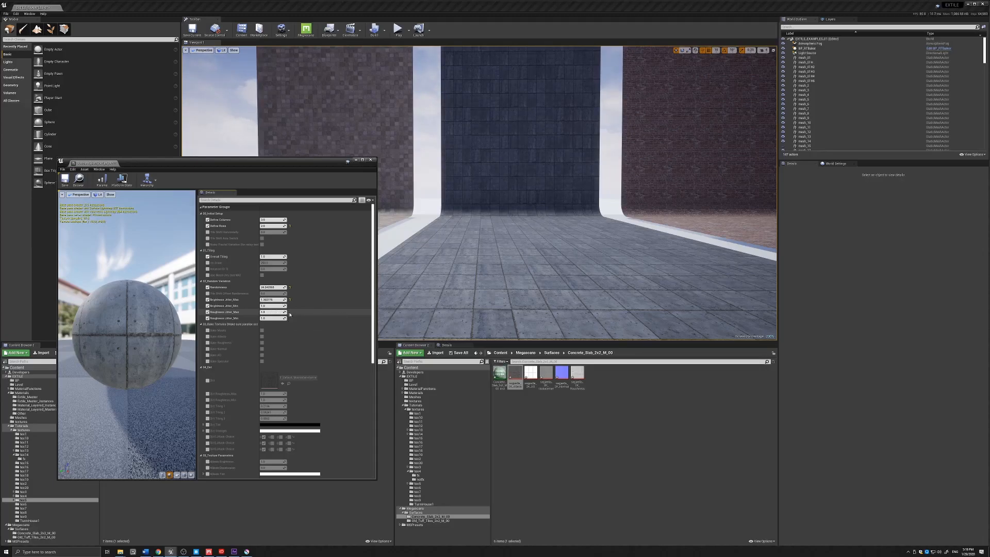
{"action": "right_click_drag", "start_coordinate": [454, 273], "coordinate": [454, 248]}
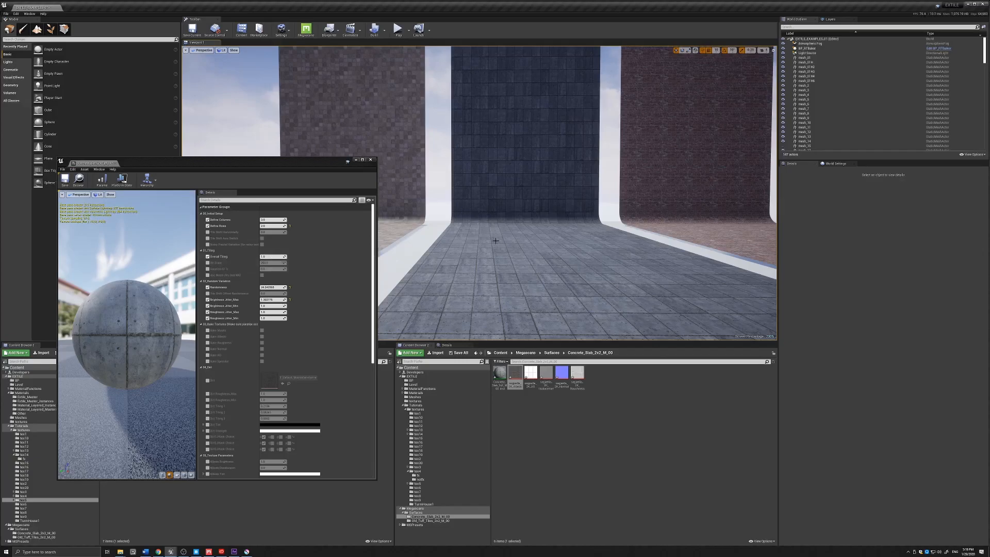
Step: Switch to Quixel Bridge and export the Mixer surface Xtile16 to Unreal Engine for the brick display beside the concrete slabs
{"action": "middle_click_drag", "start_coordinate": [509, 245], "coordinate": [522, 261]}
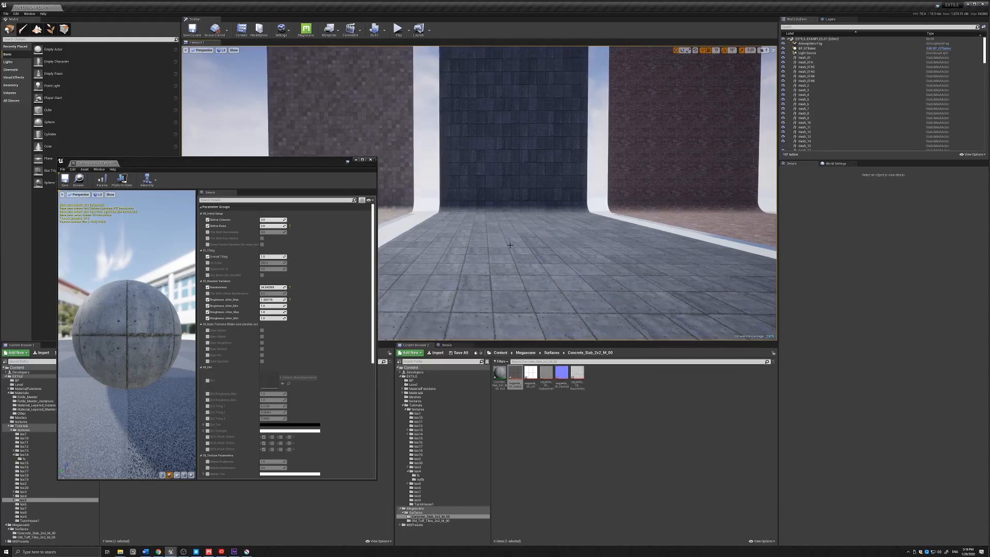
{"action": "middle_click_drag", "start_coordinate": [500, 197], "coordinate": [508, 186]}
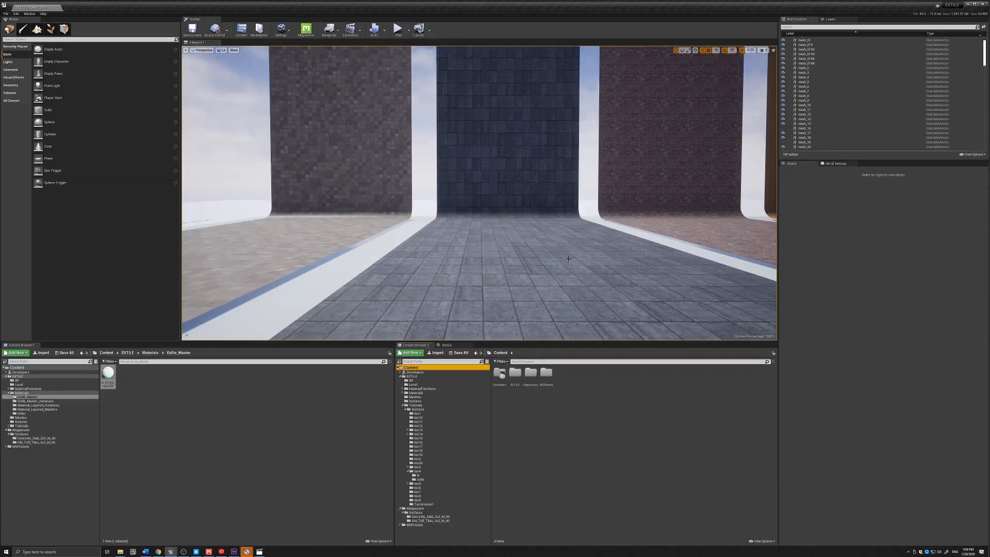
{"action": "middle_click_drag", "start_coordinate": [608, 238], "coordinate": [773, 241]}
{"action": "right_click_drag", "start_coordinate": [539, 243], "coordinate": [501, 239]}
{"action": "key", "text": "q"}
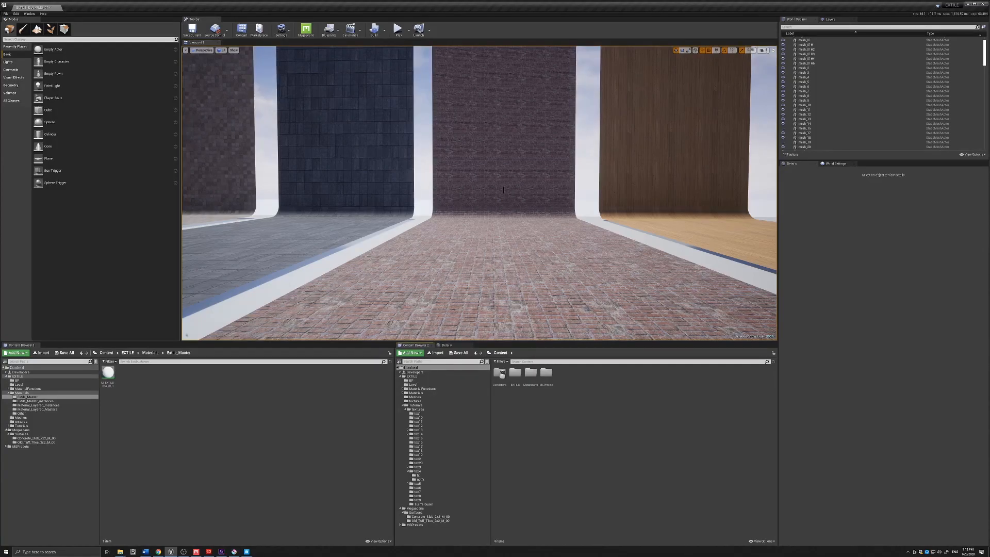
{"action": "left_click", "coordinate": [248, 552]}
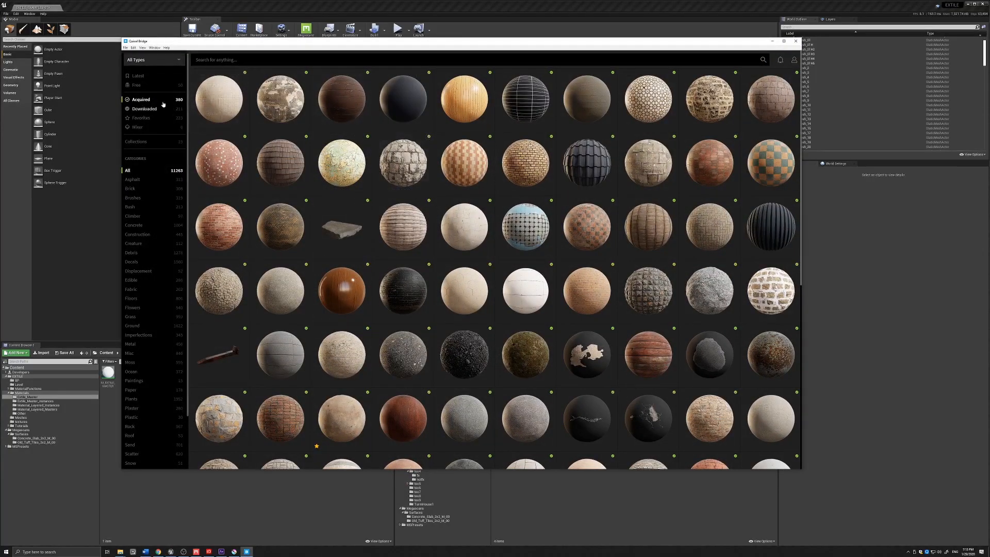
{"action": "left_click", "coordinate": [139, 128]}
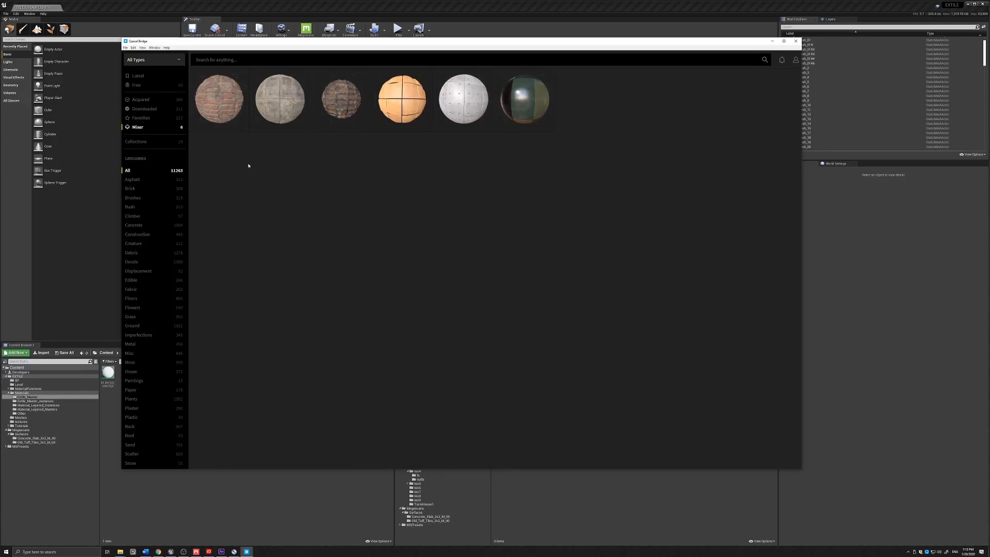
{"action": "left_click", "coordinate": [214, 96]}
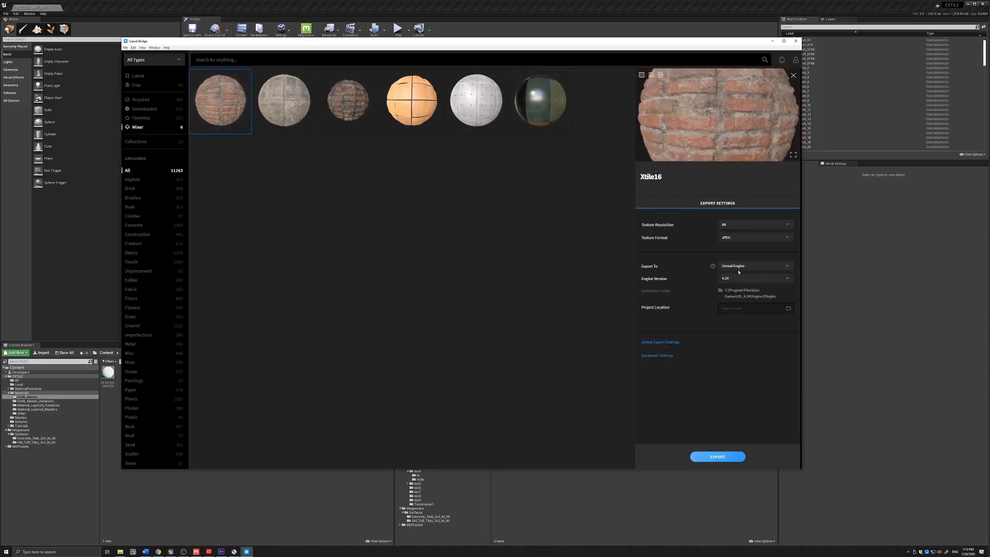
{"action": "left_click", "coordinate": [711, 457]}
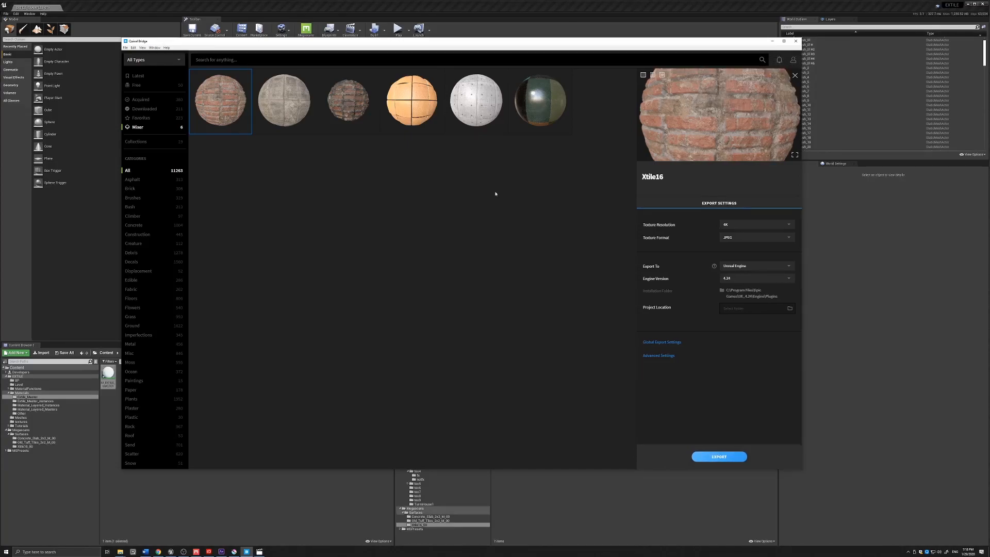
{"action": "left_click", "coordinate": [773, 41]}
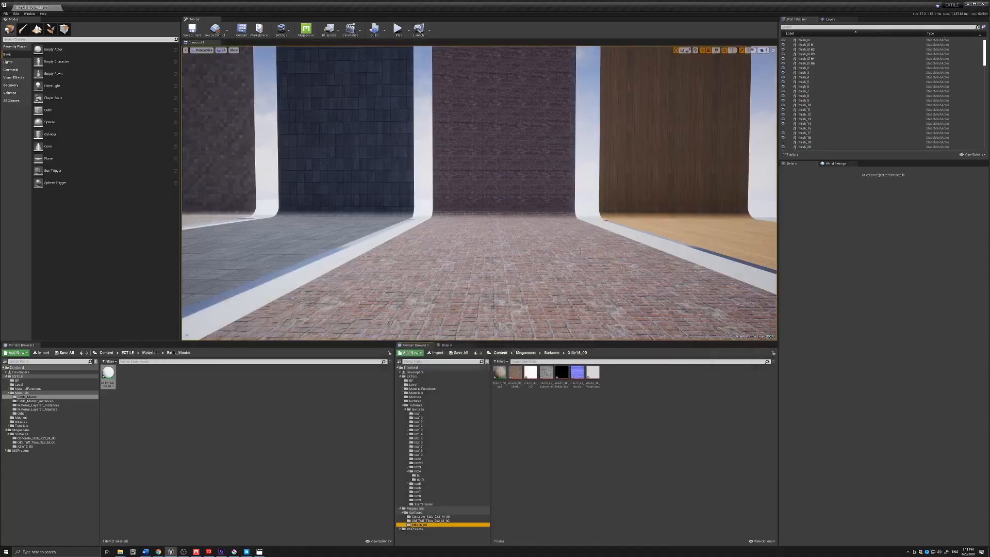
Step: Apply the Xtile16 material instance to the brick display and open the instance for editing beside the display
{"action": "left_click", "coordinate": [499, 375]}
{"action": "left_click_drag", "start_coordinate": [499, 373], "coordinate": [500, 291]}
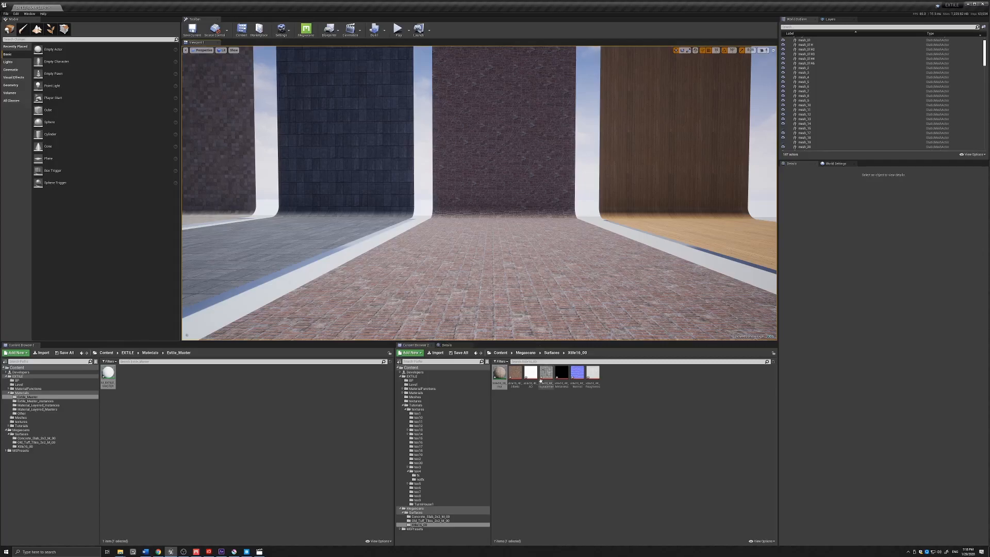
{"action": "double_click", "coordinate": [500, 372]}
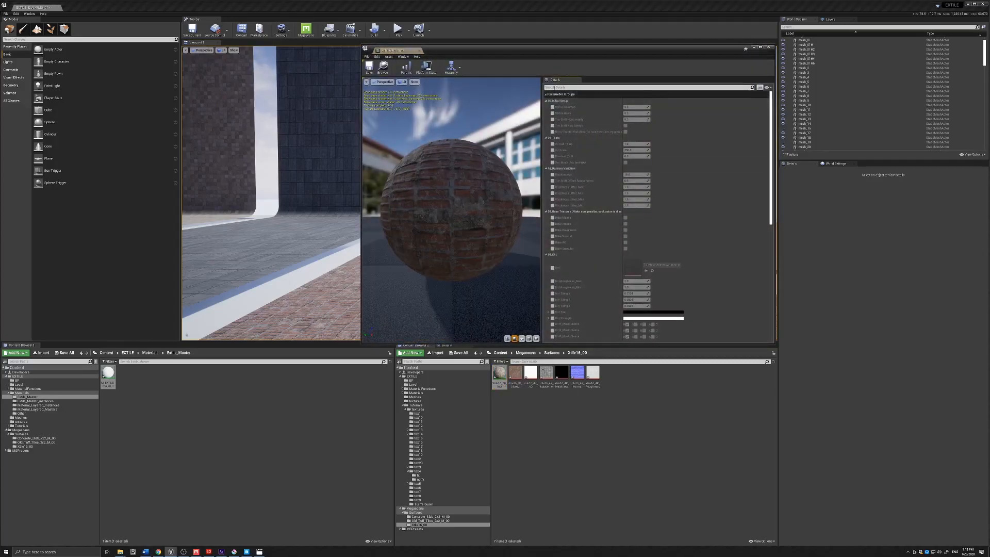
{"action": "left_click_drag", "start_coordinate": [557, 51], "coordinate": [233, 43]}
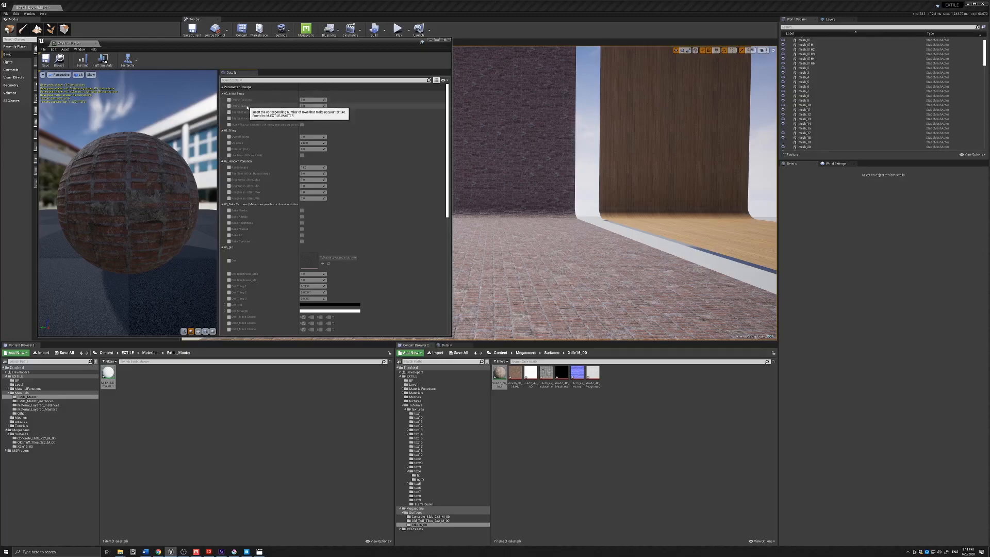
Step: Enable the Define Columns and Define Rows overrides, and inspect the Xtile16 albedo texture to count its brick columns and rows
{"action": "left_click", "coordinate": [229, 99]}
{"action": "left_click", "coordinate": [229, 106]}
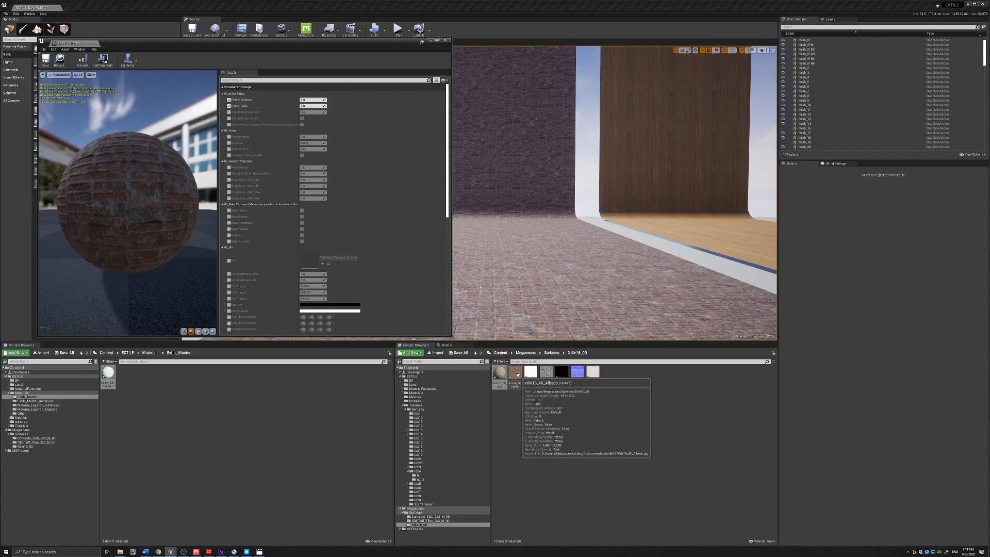
{"action": "double_click", "coordinate": [516, 373]}
{"action": "scroll", "coordinate": [241, 166], "scroll_direction": "down", "scroll_amount": 5}
{"action": "scroll", "coordinate": [241, 165], "scroll_direction": "up", "scroll_amount": 5}
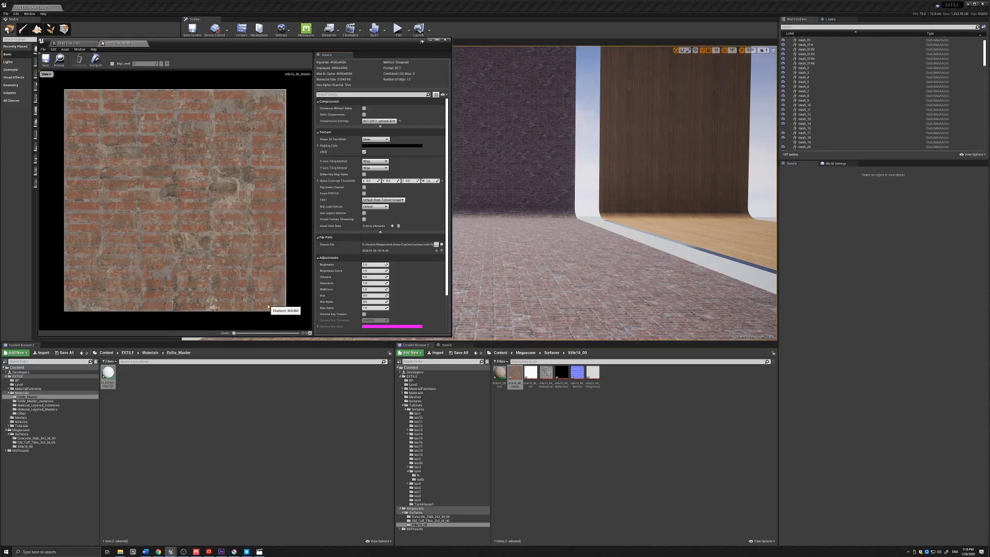
{"action": "left_click", "coordinate": [145, 44]}
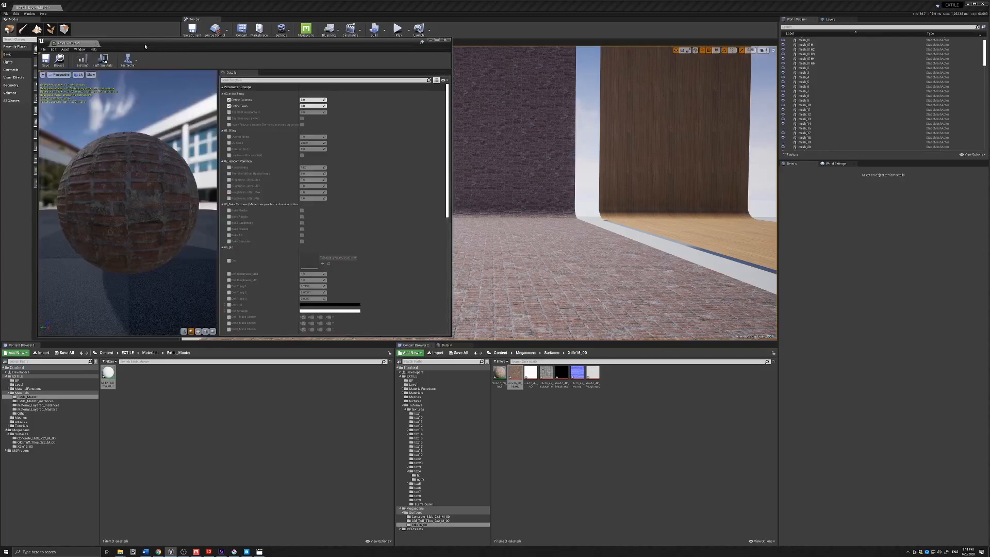
Step: Set Define Columns to 6 and Define Rows to 20 for the brick material
{"action": "left_click", "coordinate": [312, 100]}
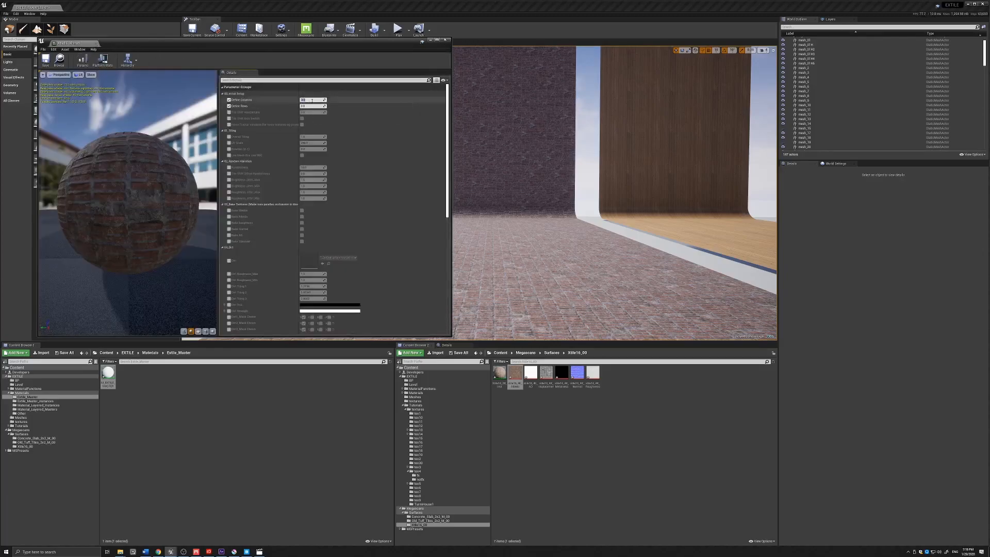
{"action": "type", "text": "6"}
{"action": "key", "text": "Return"}
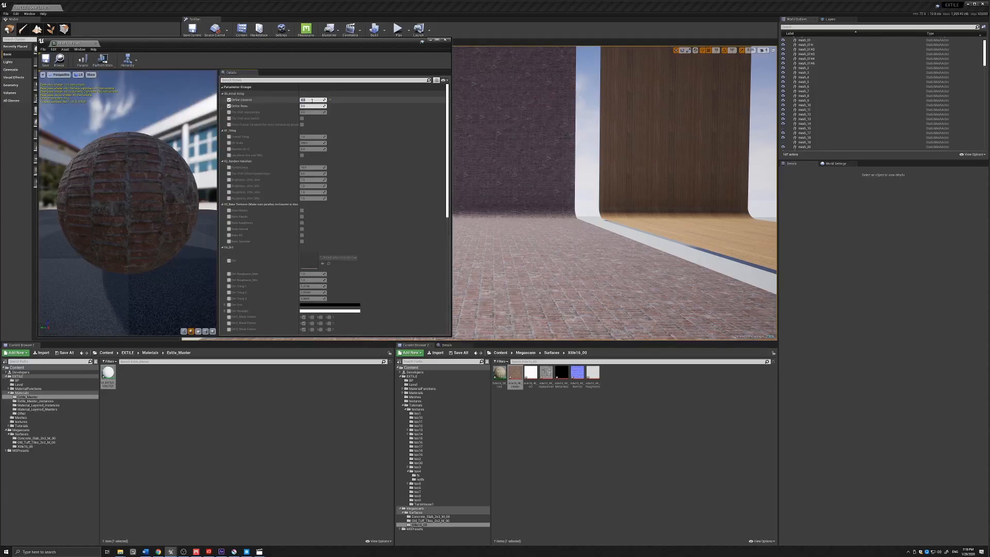
{"action": "left_click", "coordinate": [312, 106]}
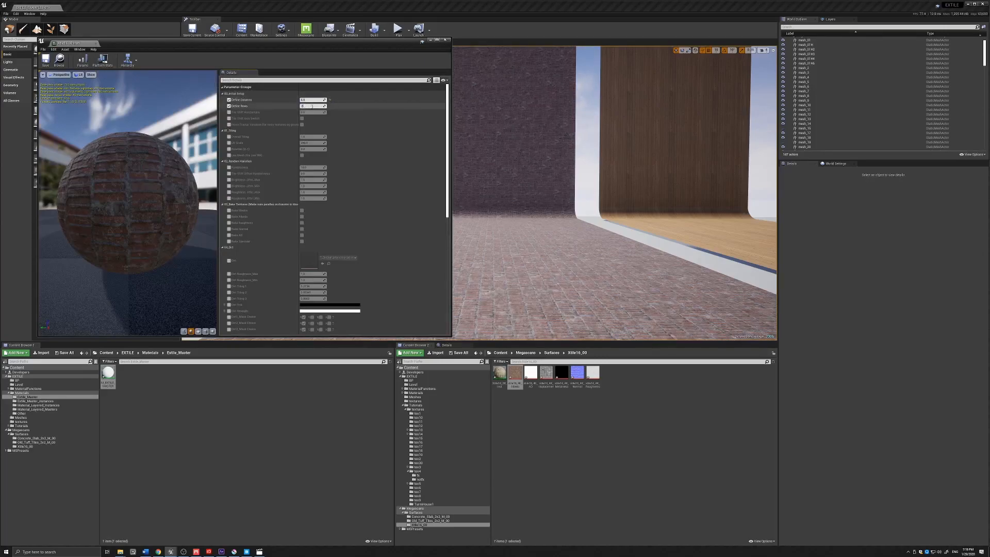
{"action": "type", "text": "20"}
{"action": "key", "text": "Return"}
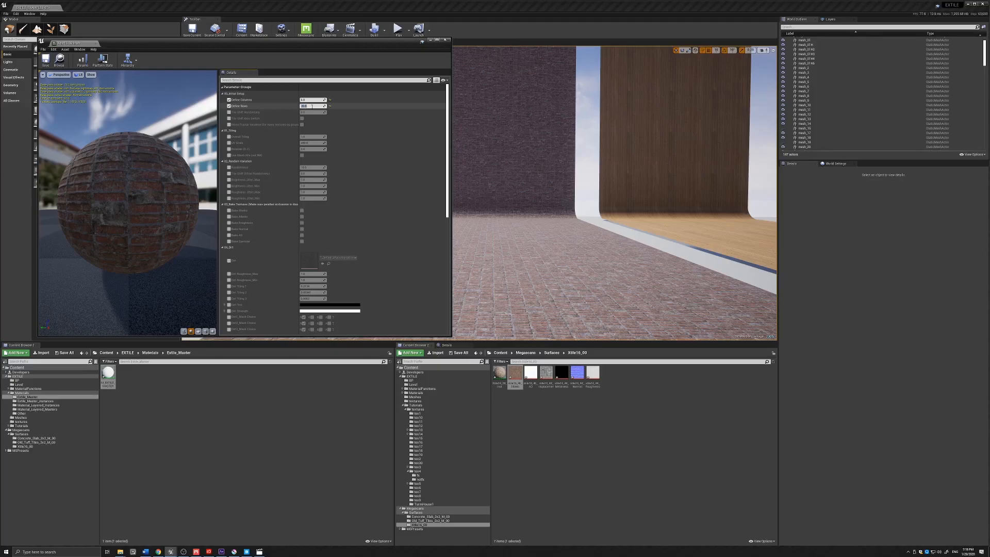
Step: Enable the Randomness override on the brick material and change its seed to rearrange the bricks
{"action": "mouse_move", "coordinate": [282, 44]}
{"action": "left_mouse_down"}
{"action": "mouse_move", "coordinate": [256, 54]}
{"action": "mouse_move", "coordinate": [269, 55]}
{"action": "left_mouse_up"}
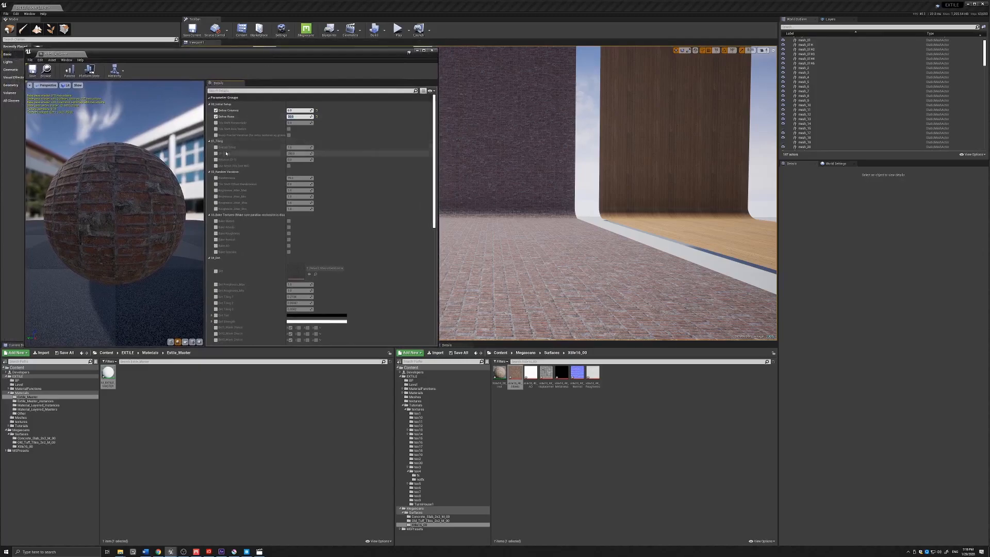
{"action": "left_click", "coordinate": [216, 178]}
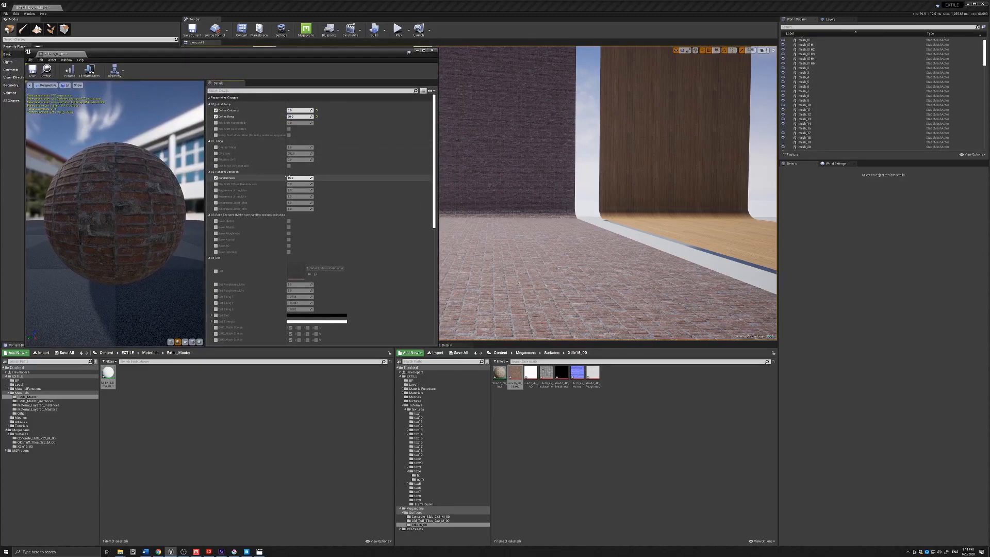
{"action": "mouse_move", "coordinate": [293, 178]}
{"action": "left_mouse_down"}
{"action": "mouse_move", "coordinate": [327, 178]}
{"action": "mouse_move", "coordinate": [302, 178]}
{"action": "left_mouse_up"}
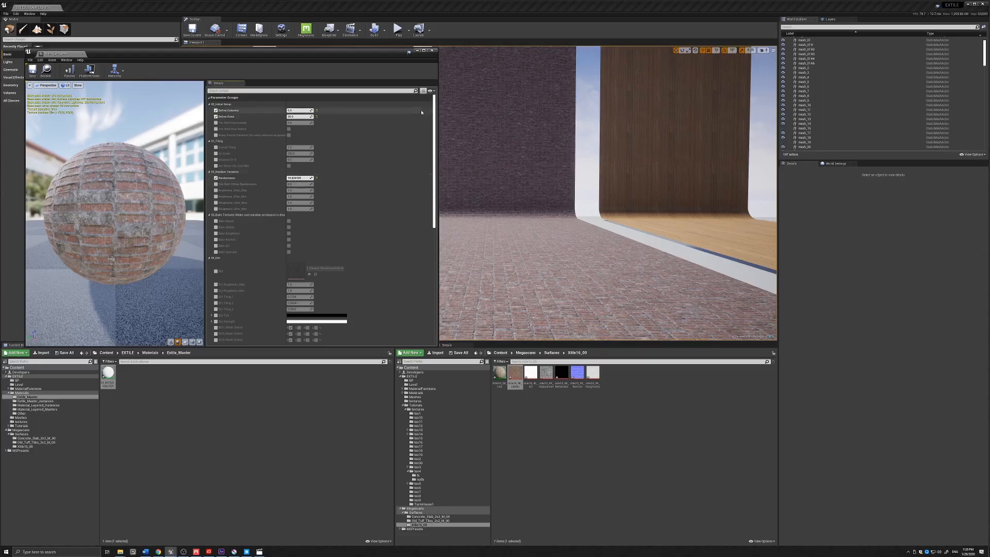
Step: Enable the Tile Shift Horizontally override and raise its value to offset alternating brick rows
{"action": "left_click_drag", "start_coordinate": [437, 247], "coordinate": [407, 251]}
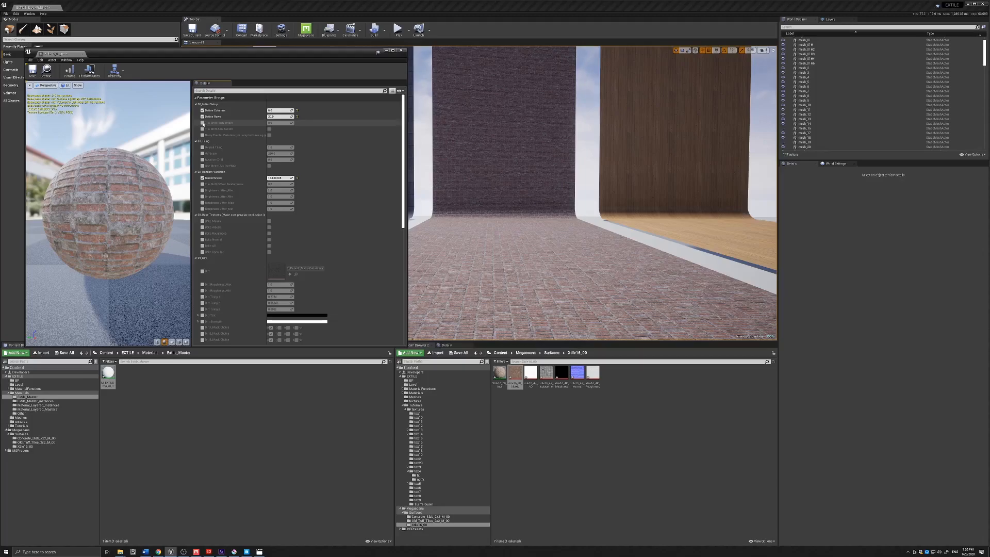
{"action": "left_click", "coordinate": [203, 123]}
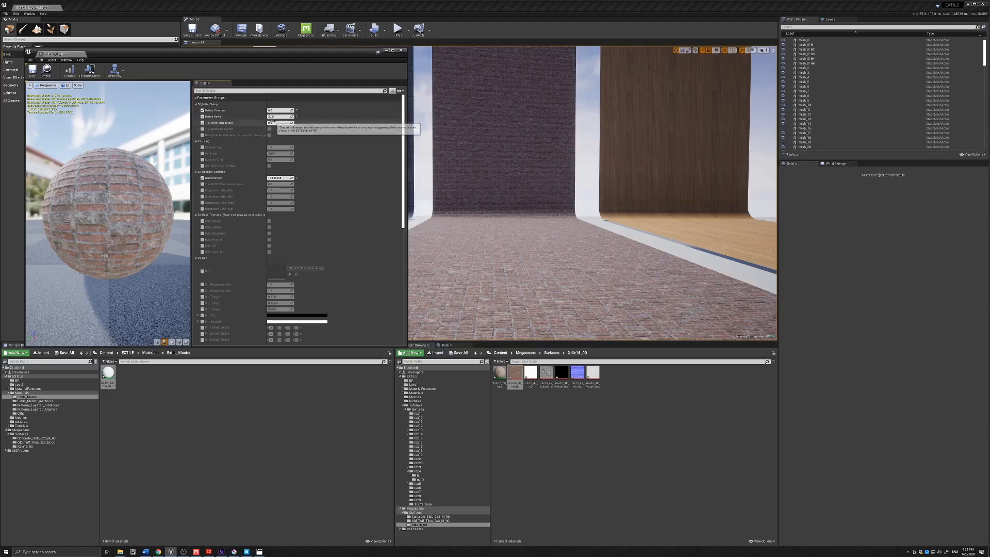
{"action": "mouse_move", "coordinate": [274, 123]}
{"action": "left_mouse_down"}
{"action": "mouse_move", "coordinate": [286, 123]}
{"action": "mouse_move", "coordinate": [278, 123]}
{"action": "left_mouse_up"}
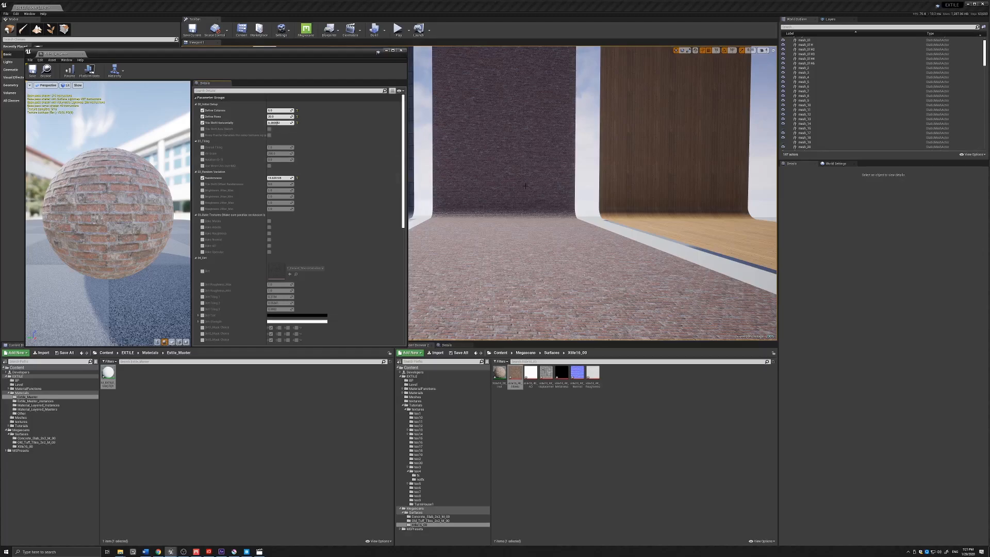
Step: Enable the maximum Brightness Jitter override and raise it to vary the brightness between individual bricks
{"action": "mouse_move", "coordinate": [350, 57]}
{"action": "left_mouse_down"}
{"action": "mouse_move", "coordinate": [340, 61]}
{"action": "mouse_move", "coordinate": [349, 62]}
{"action": "left_mouse_up"}
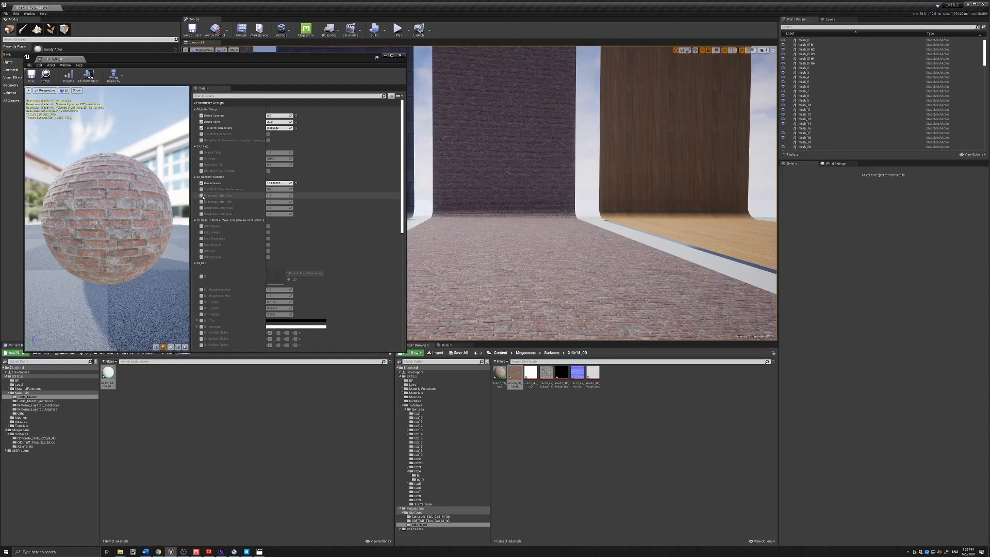
{"action": "left_click", "coordinate": [201, 195]}
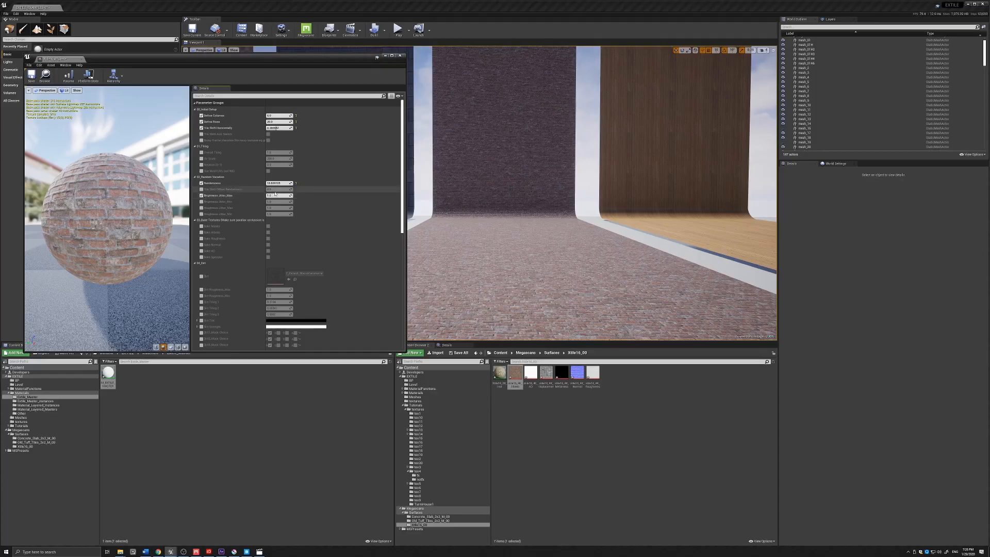
{"action": "left_click_drag", "start_coordinate": [270, 196], "coordinate": [285, 196]}
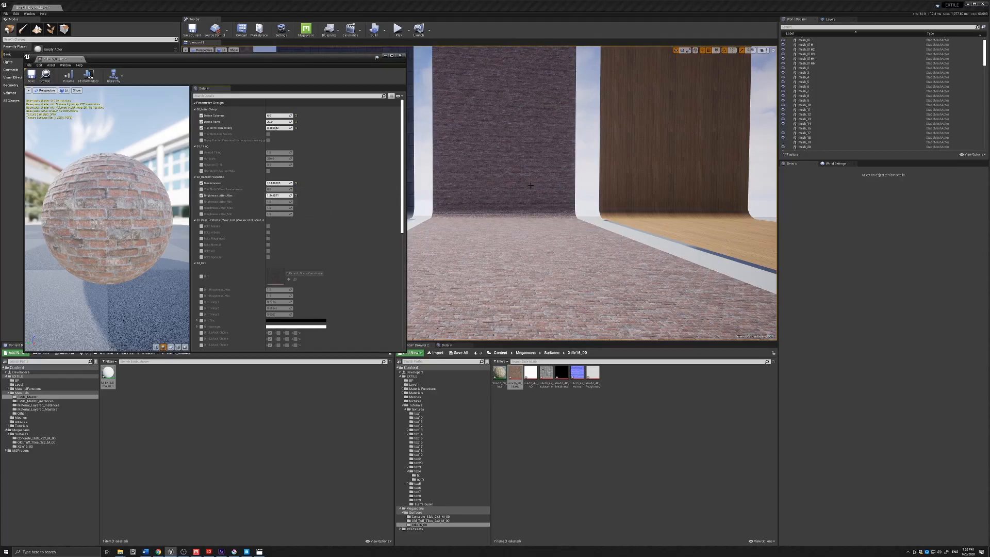
Step: Examine the brick display's floor and wall from several angles to judge the shifted rows and brightness variation
{"action": "right_click_drag", "start_coordinate": [521, 188], "coordinate": [508, 182]}
{"action": "right_click_drag", "start_coordinate": [528, 224], "coordinate": [533, 224]}
{"action": "left_click", "coordinate": [507, 289]}
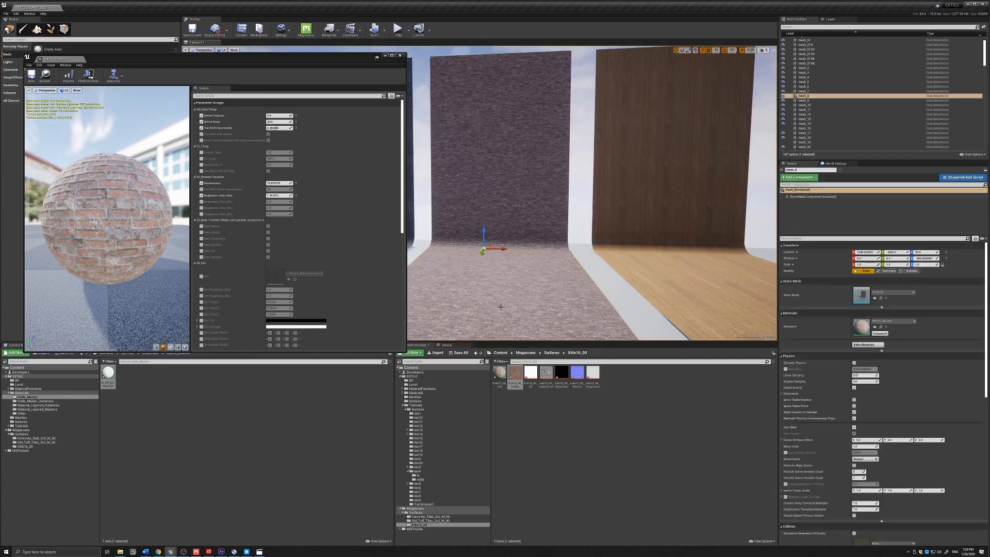
{"action": "scroll", "coordinate": [499, 304], "scroll_direction": "down", "scroll_amount": 5}
{"action": "left_click_drag", "start_coordinate": [500, 305], "coordinate": [433, 338], "text": "alt"}
{"action": "right_click_drag", "start_coordinate": [487, 266], "coordinate": [459, 270]}
{"action": "right_click_drag", "start_coordinate": [654, 164], "coordinate": [644, 129]}
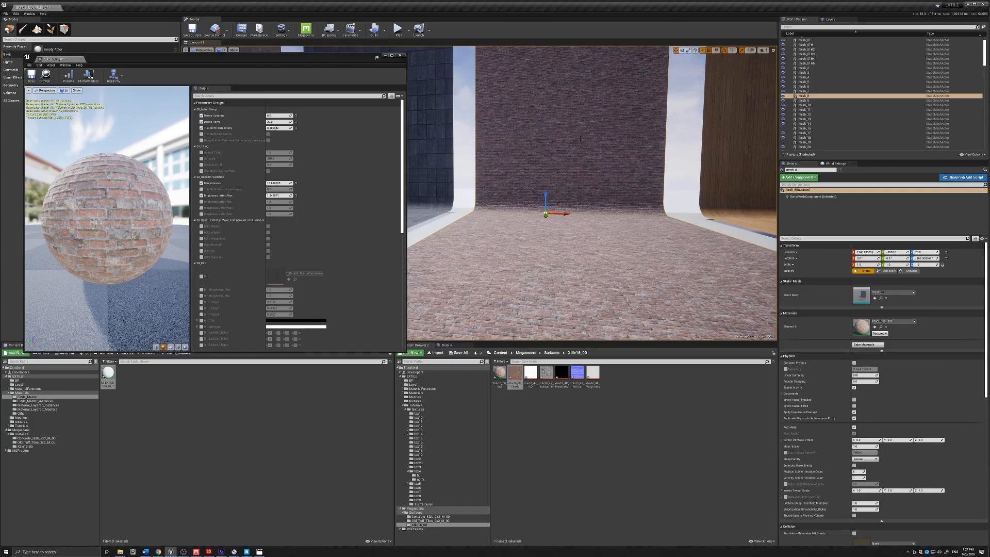
{"action": "key", "text": "Escape"}
{"action": "mouse_move", "coordinate": [569, 142]}
{"action": "right_mouse_down"}
{"action": "mouse_move", "coordinate": [569, 151]}
{"action": "mouse_move", "coordinate": [569, 142]}
{"action": "right_mouse_up"}
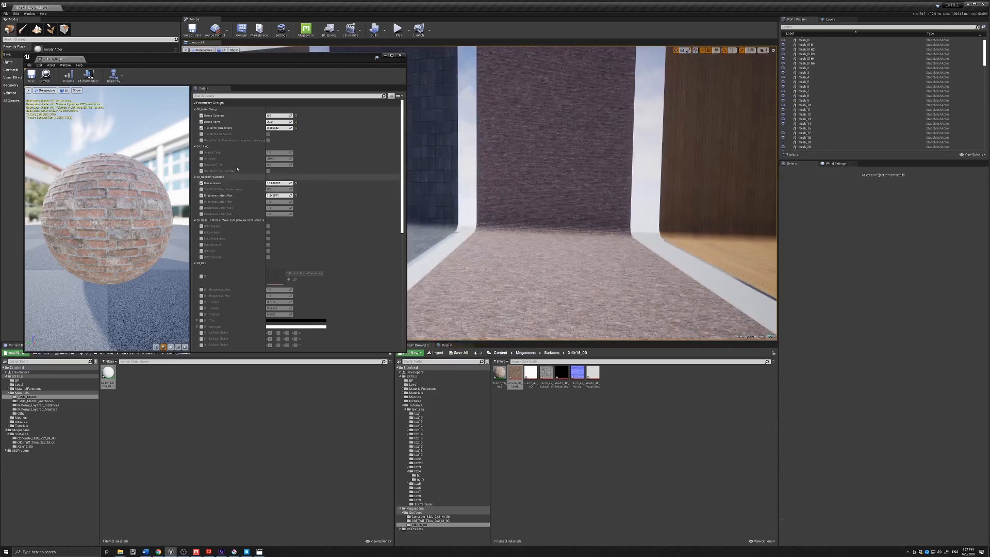
Step: Enable the Overall Tiling override, lower it to enlarge the bricks, and put the material instance editor away
{"action": "left_click", "coordinate": [201, 152]}
{"action": "left_click_drag", "start_coordinate": [281, 153], "coordinate": [323, 153]}
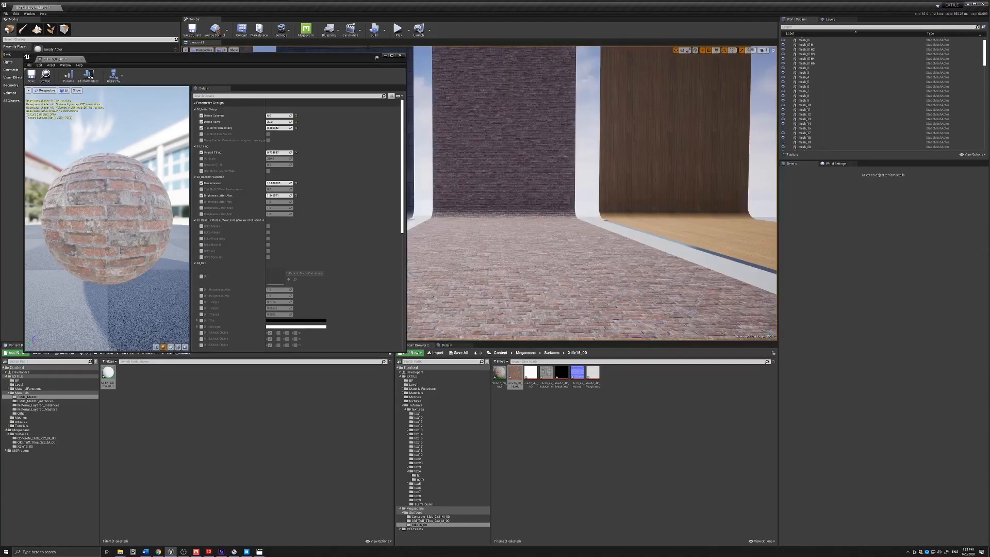
{"action": "left_click", "coordinate": [386, 55]}
Step: Go to the wooden floor display and open the Wooden_Floor_2x2_M_00 material instance for editing
{"action": "key", "text": "d"}
{"action": "right_click_drag", "start_coordinate": [480, 193], "coordinate": [513, 185]}
{"action": "middle_click_drag", "start_coordinate": [513, 186], "coordinate": [515, 177]}
{"action": "scroll", "coordinate": [515, 177], "scroll_direction": "down", "scroll_amount": 1}
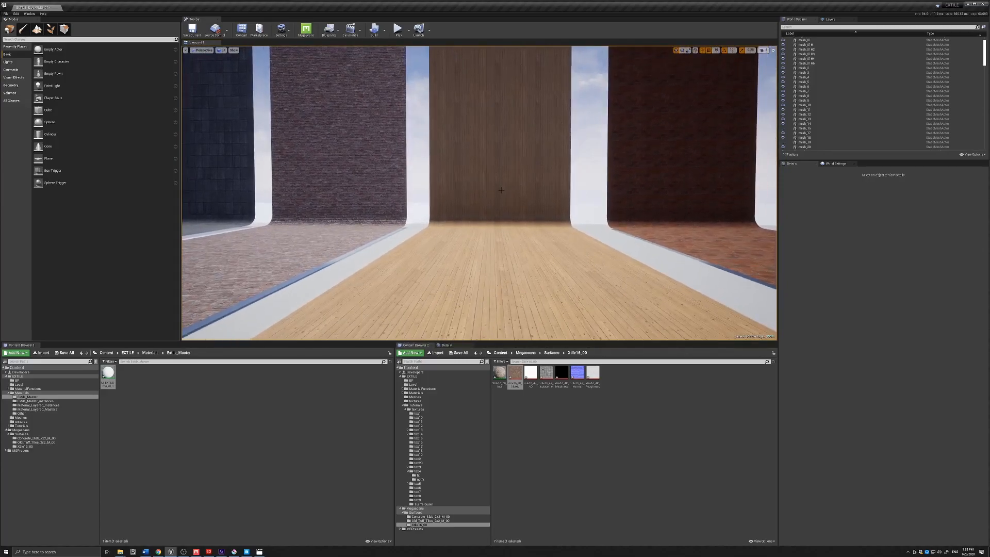
{"action": "right_click_drag", "start_coordinate": [500, 191], "coordinate": [502, 190]}
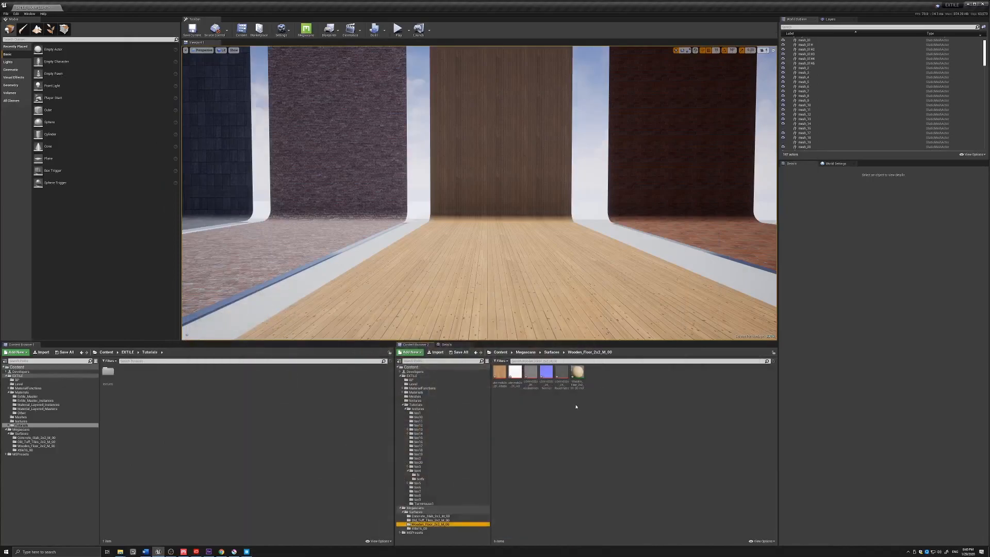
{"action": "left_click", "coordinate": [578, 373]}
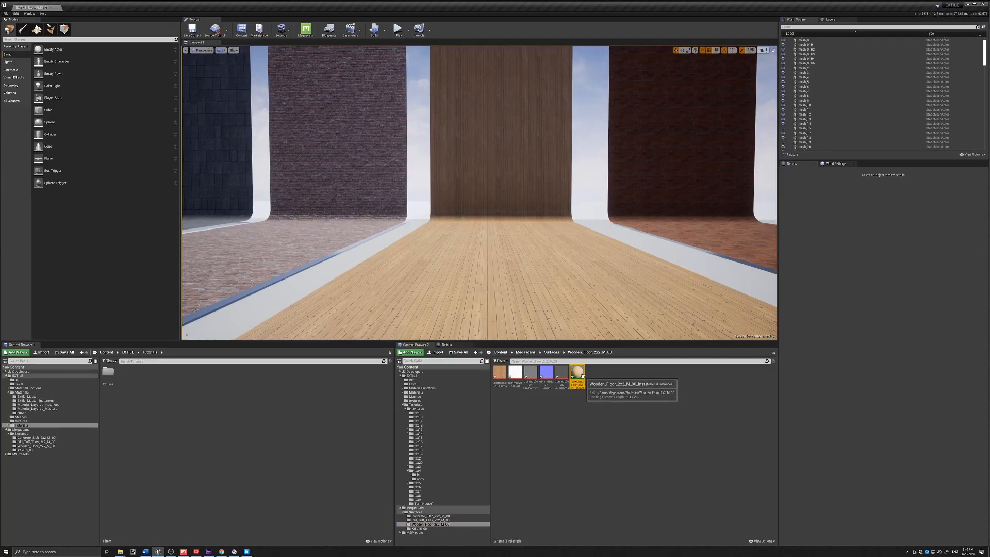
{"action": "double_click", "coordinate": [577, 372]}
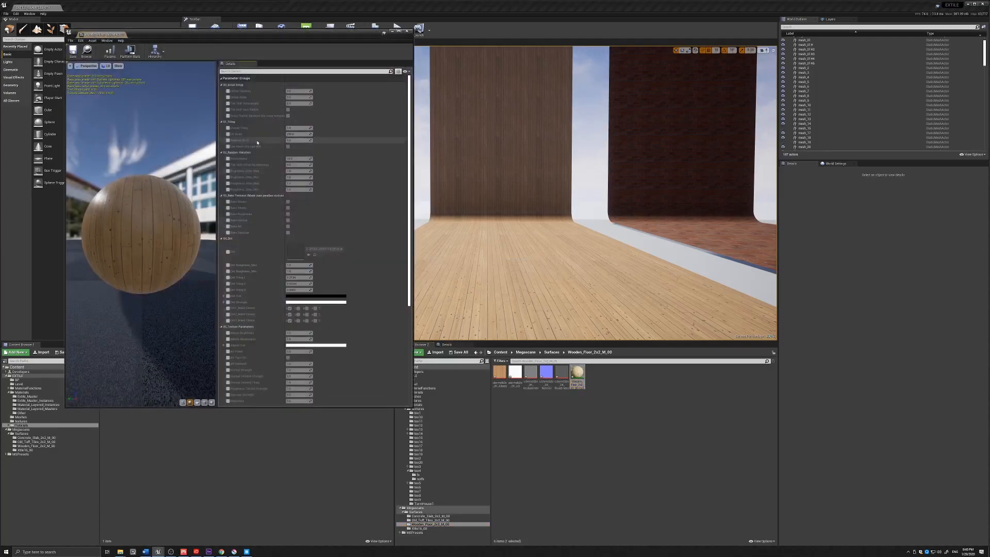
Step: Enable the Define Columns and Define Rows overrides and open the wooden floor's albedo texture zoomed out to show its full plank layout
{"action": "left_click_drag", "start_coordinate": [220, 35], "coordinate": [193, 38]}
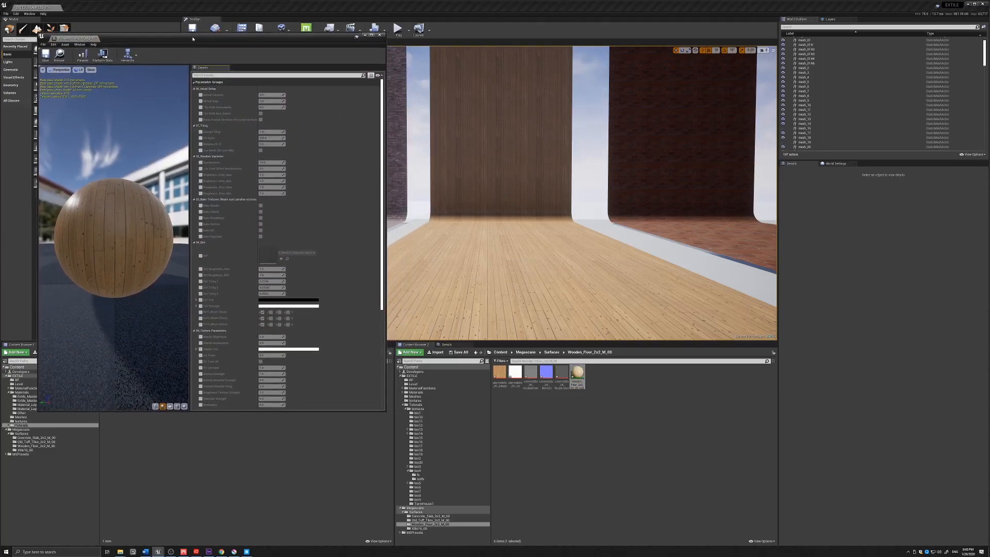
{"action": "left_click", "coordinate": [200, 94]}
{"action": "left_click", "coordinate": [201, 101]}
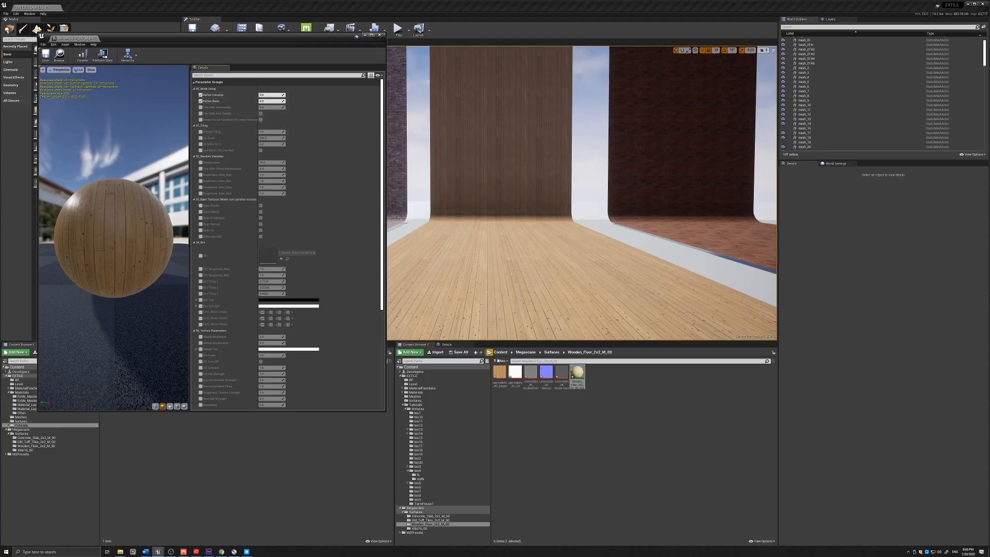
{"action": "double_click", "coordinate": [499, 373]}
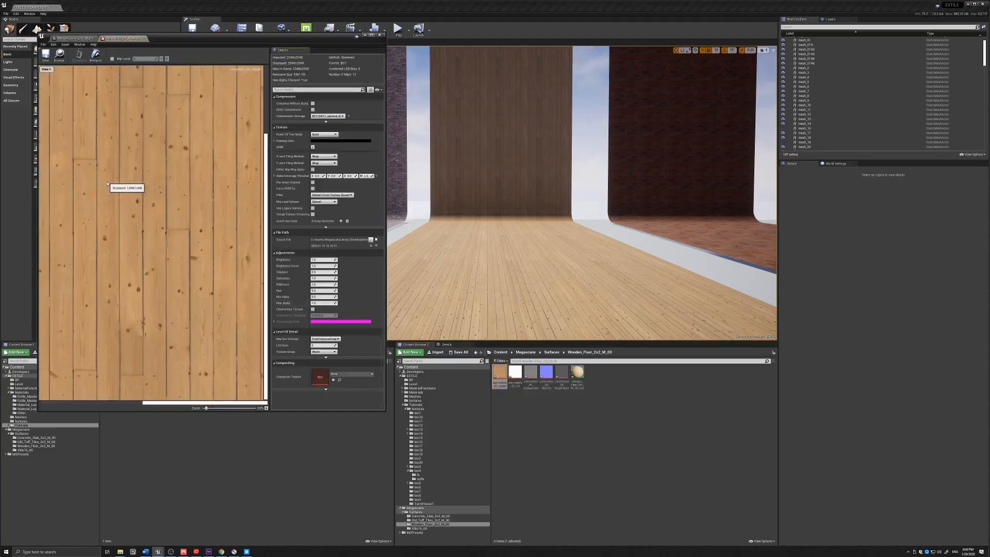
{"action": "scroll", "coordinate": [108, 184], "scroll_direction": "down", "scroll_amount": 3}
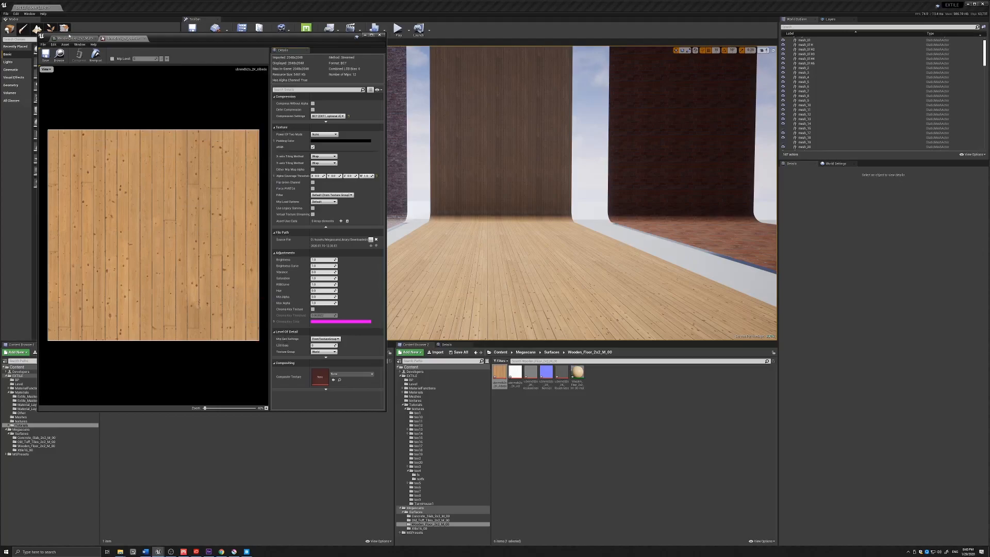
Step: Set Define Columns to 18 and Define Rows to 1 in the wooden floor instance, and apply the instance to the wooden display's floor
{"action": "left_click", "coordinate": [74, 40]}
{"action": "left_click", "coordinate": [264, 96]}
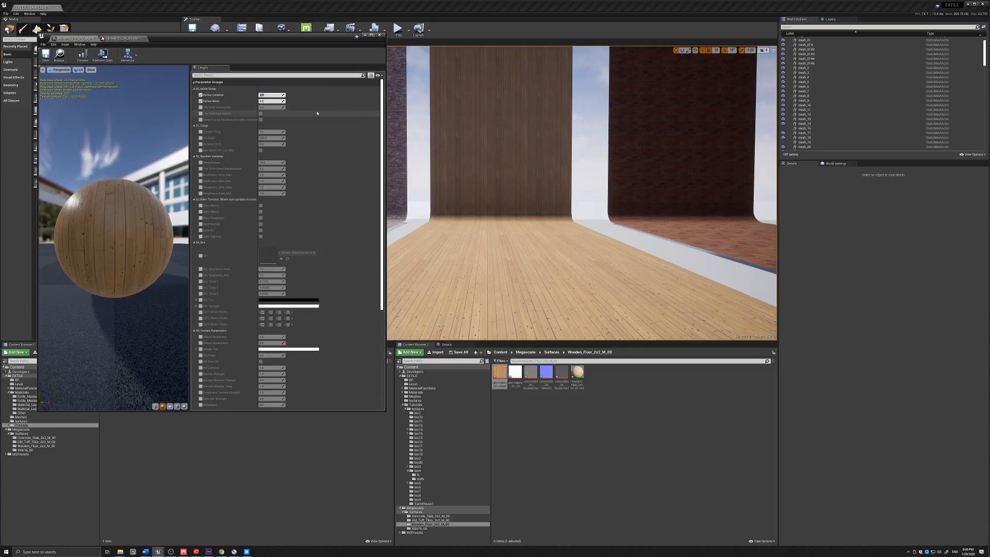
{"action": "type", "text": "18"}
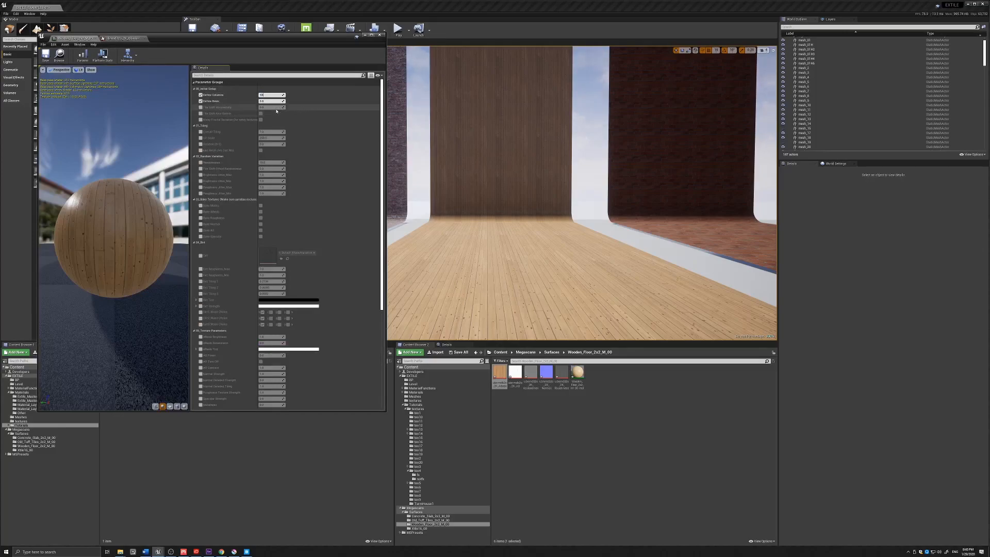
{"action": "left_click", "coordinate": [272, 102]}
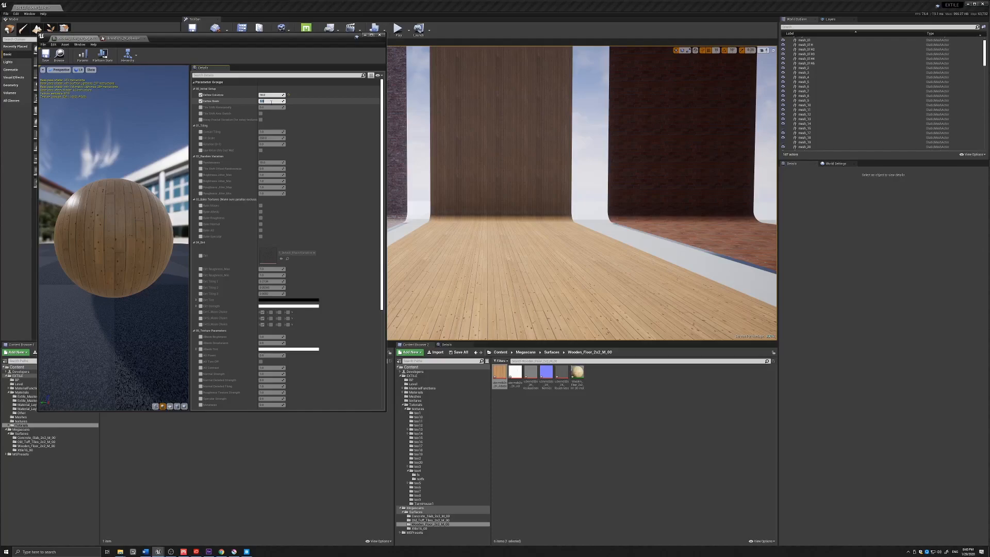
{"action": "key", "text": "Return"}
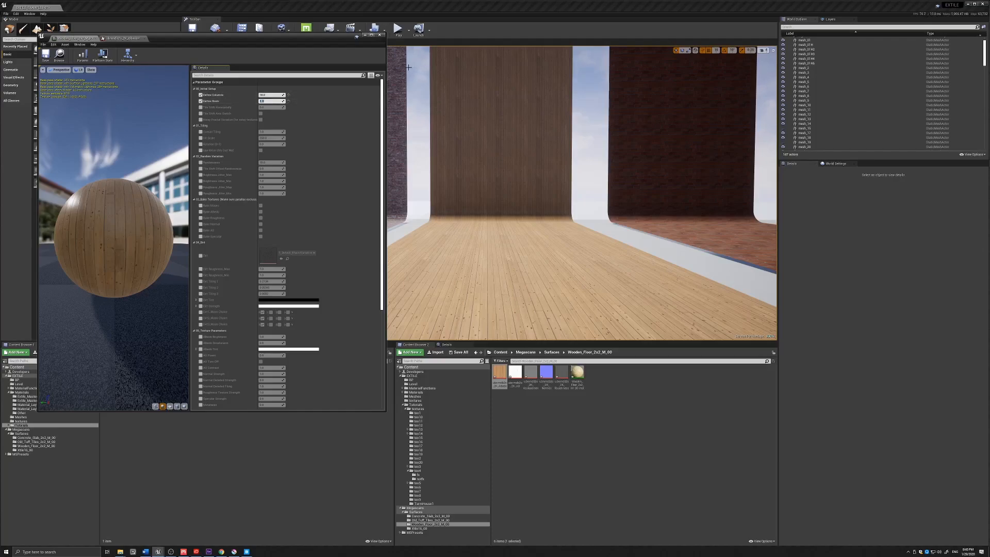
{"action": "left_click", "coordinate": [577, 372]}
{"action": "left_click_drag", "start_coordinate": [577, 371], "coordinate": [519, 284]}
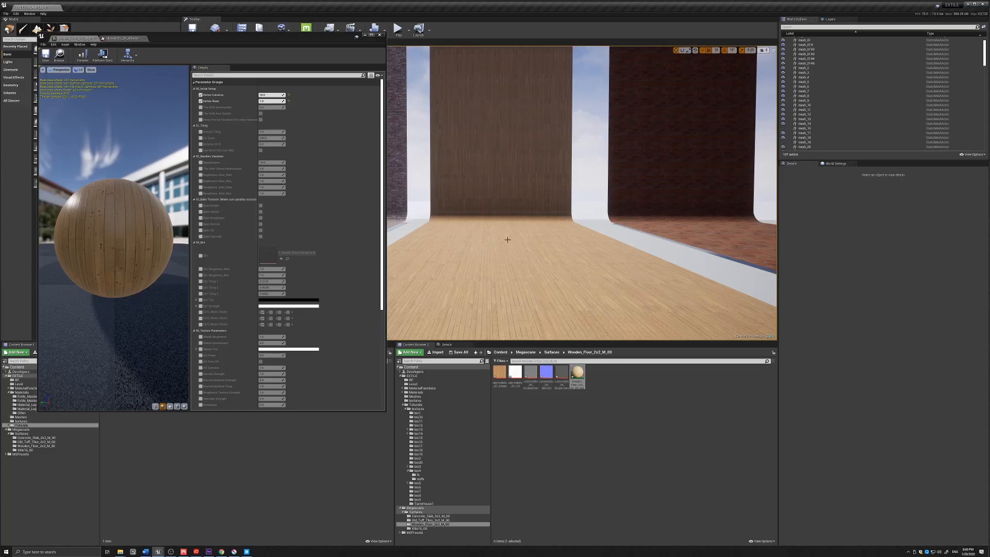
Step: Examine the randomized planks on the wooden display's floor and wall from several angles to judge the cut plank ends
{"action": "mouse_move", "coordinate": [506, 241]}
{"action": "right_mouse_down"}
{"action": "mouse_move", "coordinate": [518, 241]}
{"action": "mouse_move", "coordinate": [501, 241]}
{"action": "right_mouse_up"}
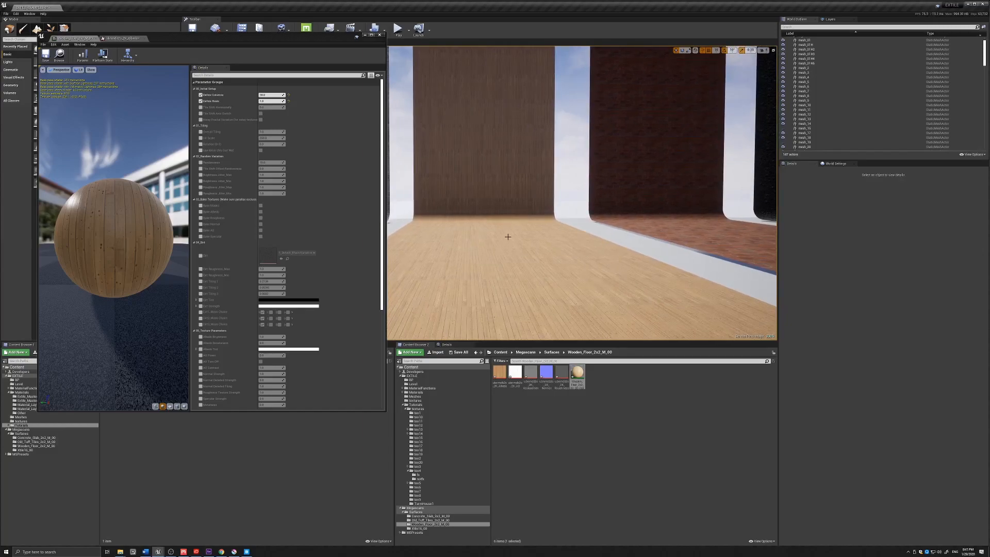
{"action": "mouse_move", "coordinate": [513, 246]}
{"action": "right_mouse_down"}
{"action": "mouse_move", "coordinate": [503, 244]}
{"action": "mouse_move", "coordinate": [514, 246]}
{"action": "right_mouse_up"}
{"action": "key", "text": "w"}
{"action": "right_click_drag", "start_coordinate": [582, 193], "coordinate": [546, 193]}
{"action": "key", "text": "w"}
{"action": "mouse_move", "coordinate": [535, 285]}
{"action": "middle_mouse_down"}
{"action": "mouse_move", "coordinate": [500, 287]}
{"action": "mouse_move", "coordinate": [551, 288]}
{"action": "middle_mouse_up"}
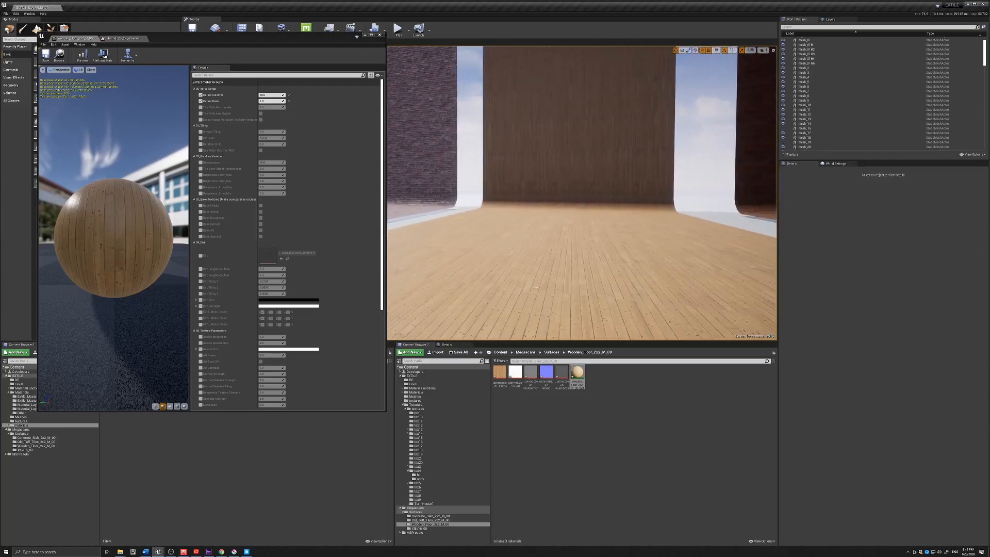
{"action": "mouse_move", "coordinate": [536, 288]}
{"action": "left_mouse_down"}
{"action": "mouse_move", "coordinate": [540, 299]}
{"action": "mouse_move", "coordinate": [534, 280]}
{"action": "left_mouse_up"}
{"action": "mouse_move", "coordinate": [536, 287]}
{"action": "middle_mouse_down"}
{"action": "mouse_move", "coordinate": [524, 287]}
{"action": "mouse_move", "coordinate": [555, 303]}
{"action": "mouse_move", "coordinate": [535, 290]}
{"action": "middle_mouse_up"}
{"action": "left_click_drag", "start_coordinate": [529, 271], "coordinate": [543, 277]}
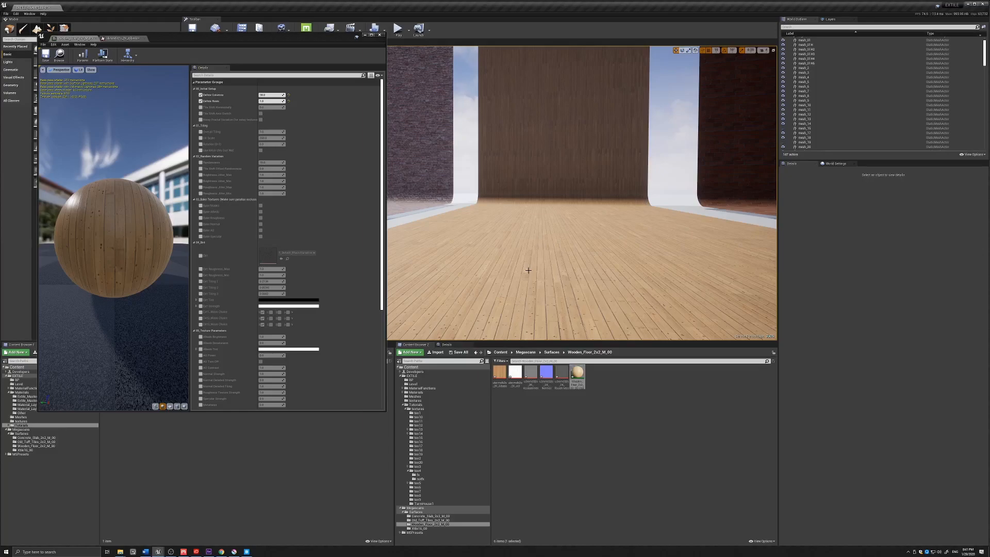
{"action": "right_click_drag", "start_coordinate": [529, 253], "coordinate": [562, 252]}
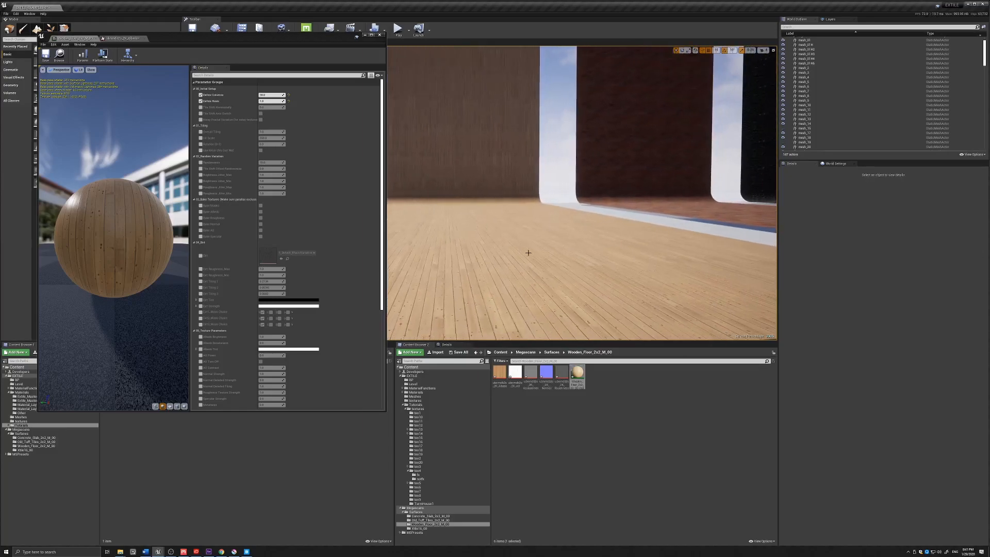
{"action": "right_click_drag", "start_coordinate": [477, 255], "coordinate": [474, 255]}
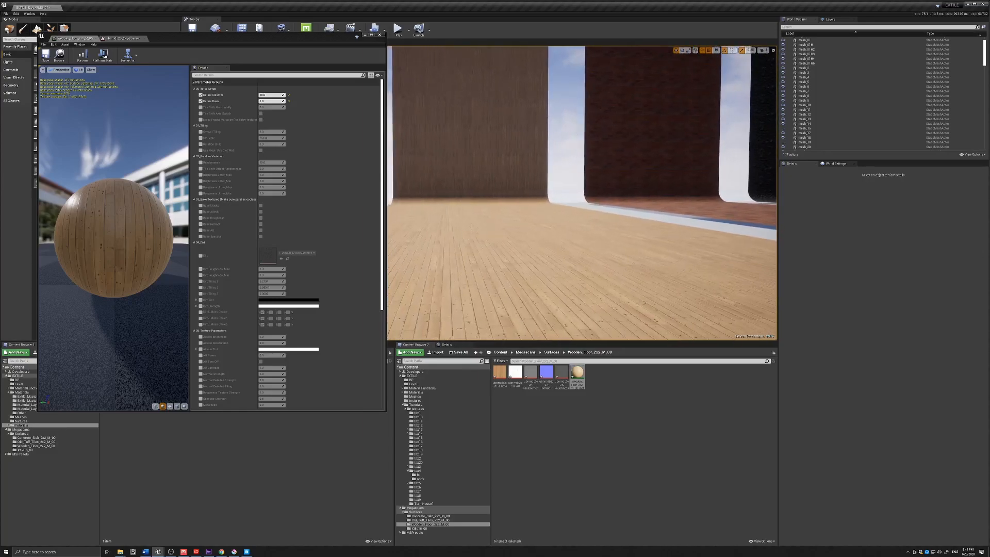
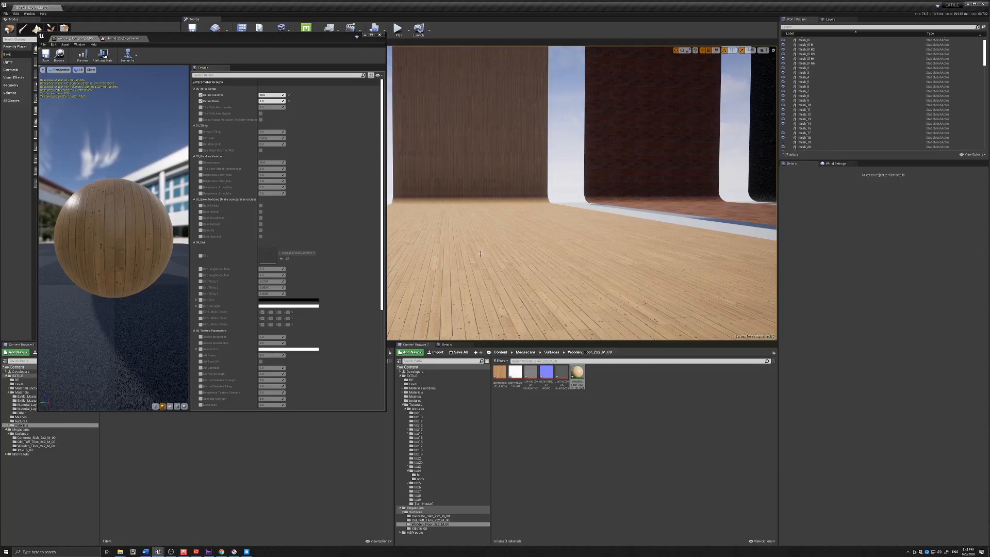
{"action": "right_click_drag", "start_coordinate": [498, 277], "coordinate": [471, 265]}
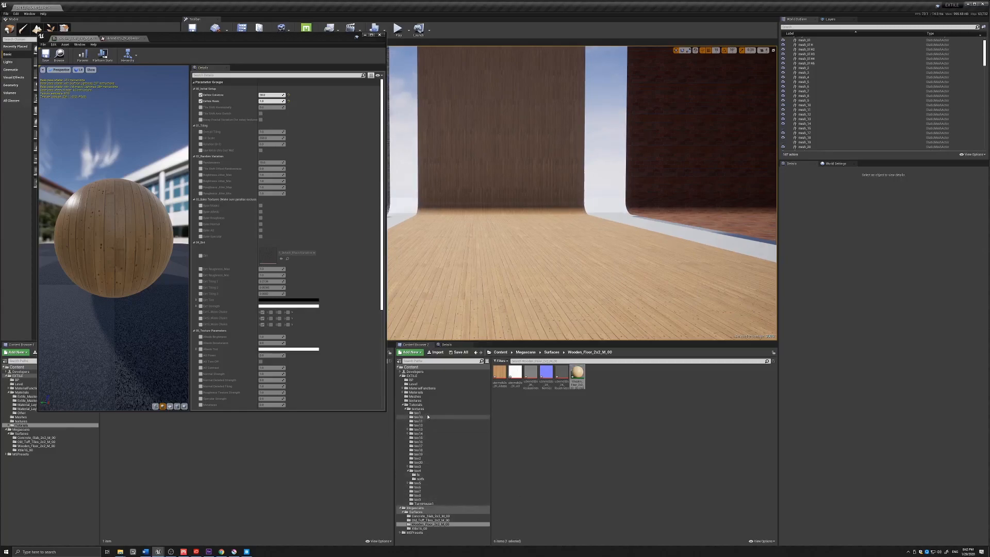
Step: Replace the instance's albedo, AO, normal and roughness textures with the wood textures from the first subfolder of tex4
{"action": "left_click", "coordinate": [426, 474]}
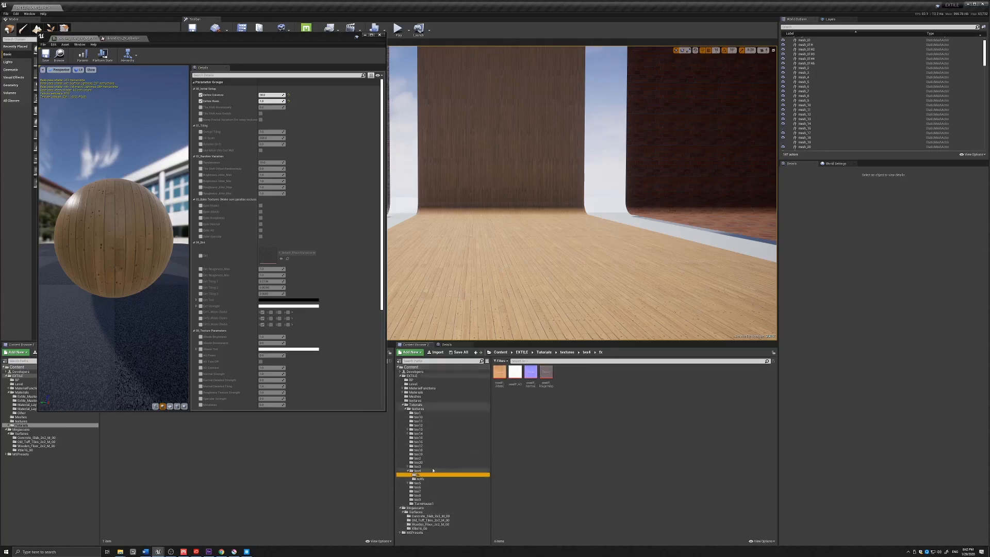
{"action": "left_click_drag", "start_coordinate": [382, 235], "coordinate": [382, 371]}
{"action": "left_click_drag", "start_coordinate": [500, 372], "coordinate": [268, 253]}
{"action": "left_click_drag", "start_coordinate": [521, 377], "coordinate": [268, 273]}
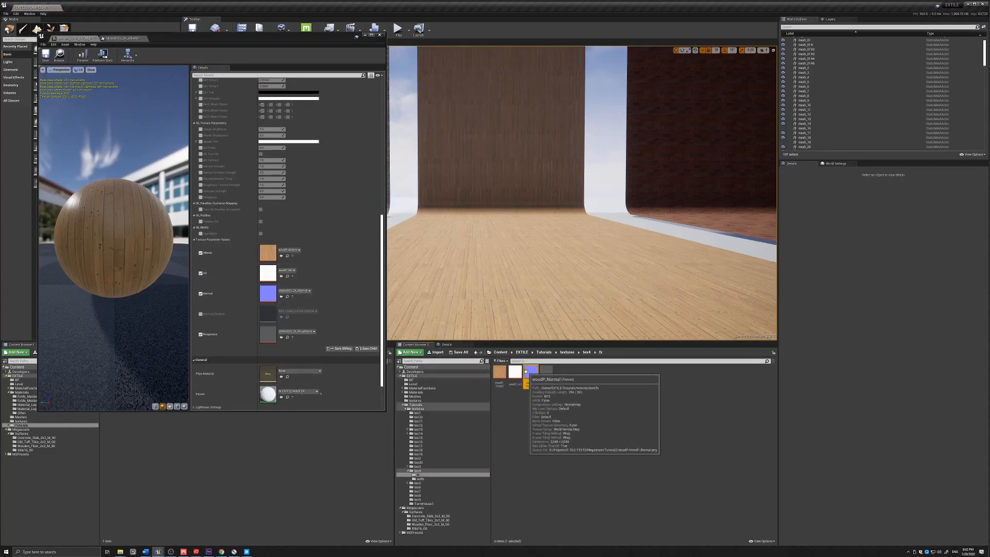
{"action": "left_click_drag", "start_coordinate": [525, 370], "coordinate": [268, 334]}
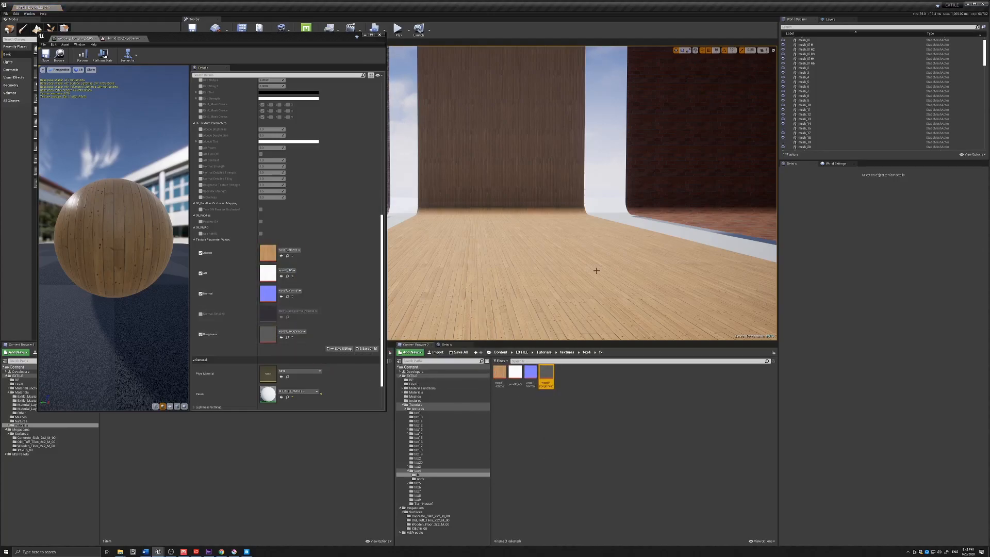
Step: Turn on the tile shift axis switch, then enable the vertical tile shift override and raise it to stagger the planks
{"action": "middle_click_drag", "start_coordinate": [535, 270], "coordinate": [537, 254]}
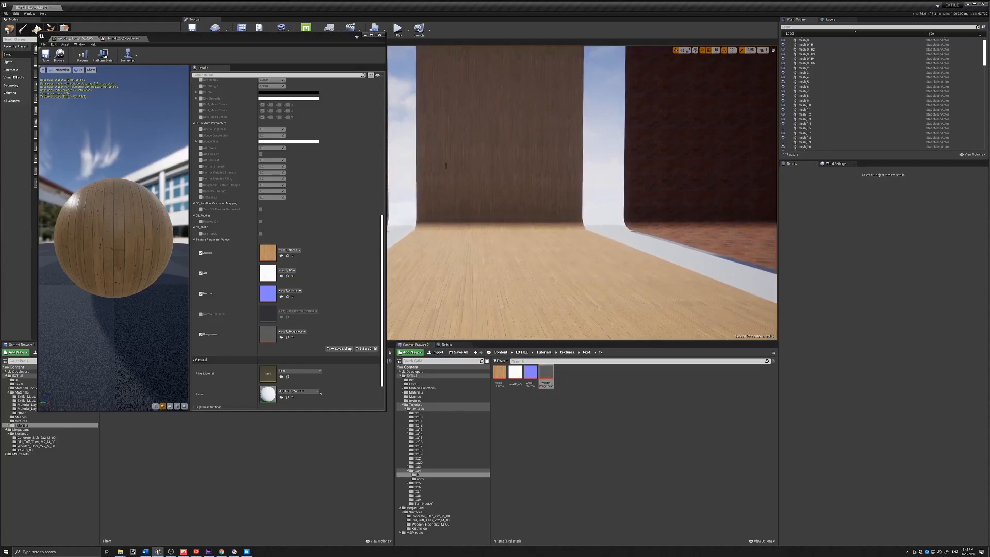
{"action": "right_click_drag", "start_coordinate": [453, 222], "coordinate": [493, 230]}
{"action": "right_click_drag", "start_coordinate": [501, 183], "coordinate": [483, 176]}
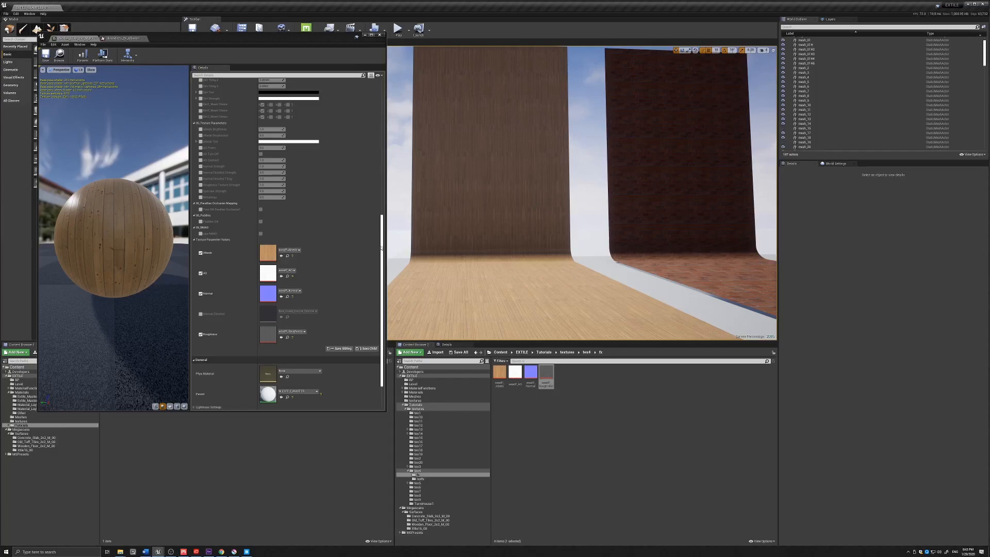
{"action": "scroll", "coordinate": [240, 102], "scroll_direction": "up", "scroll_amount": 10}
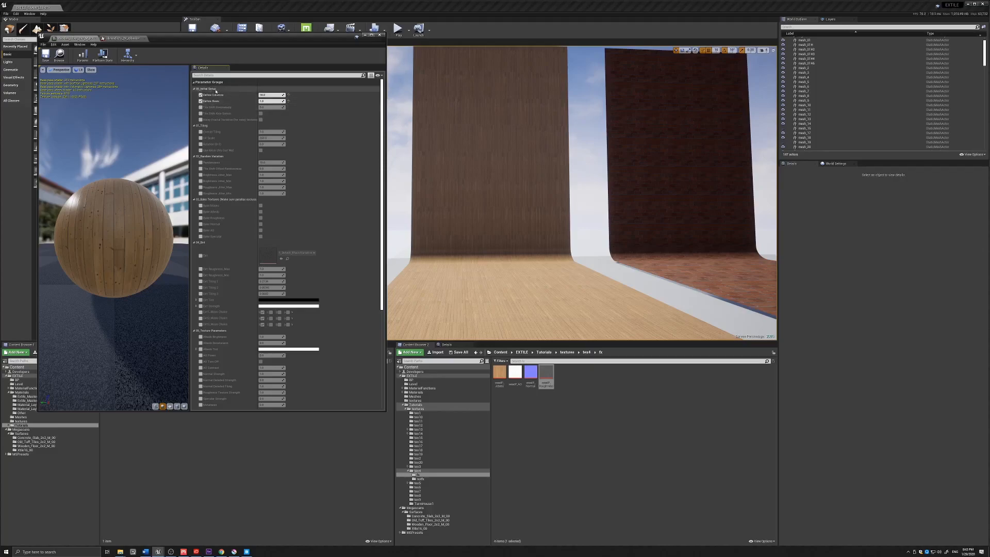
{"action": "left_click", "coordinate": [201, 114]}
{"action": "left_click", "coordinate": [261, 114]}
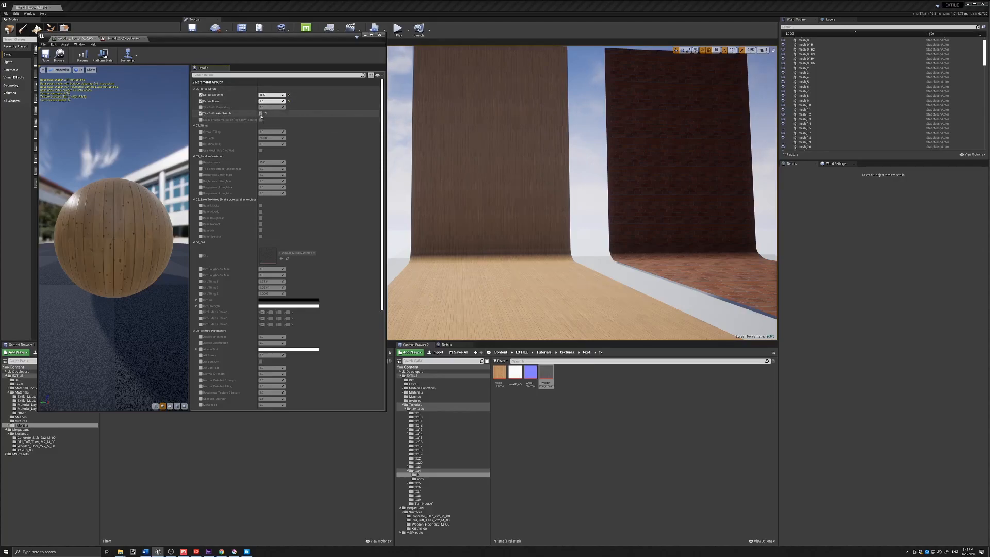
{"action": "left_click", "coordinate": [201, 108]}
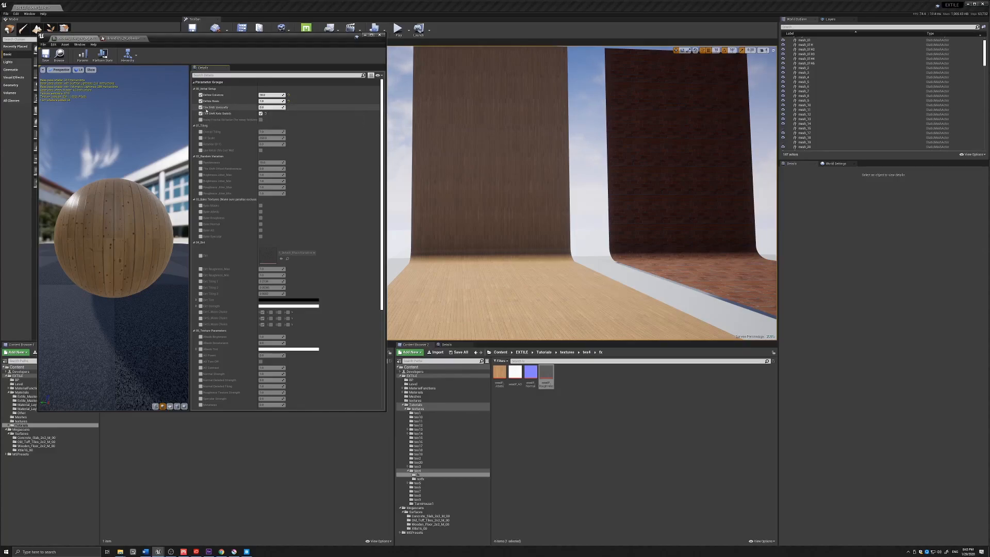
{"action": "mouse_move", "coordinate": [208, 109]}
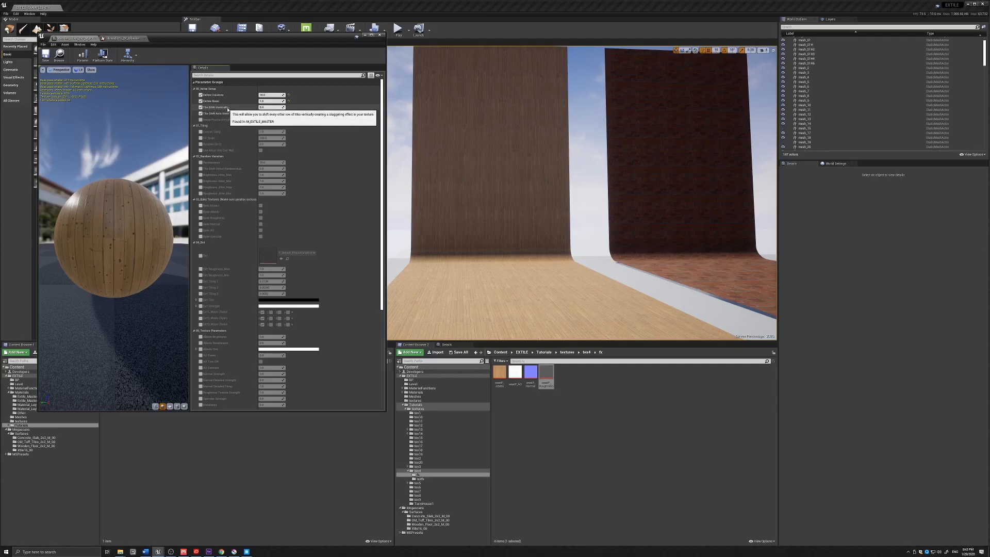
{"action": "left_click_drag", "start_coordinate": [267, 107], "coordinate": [274, 108]}
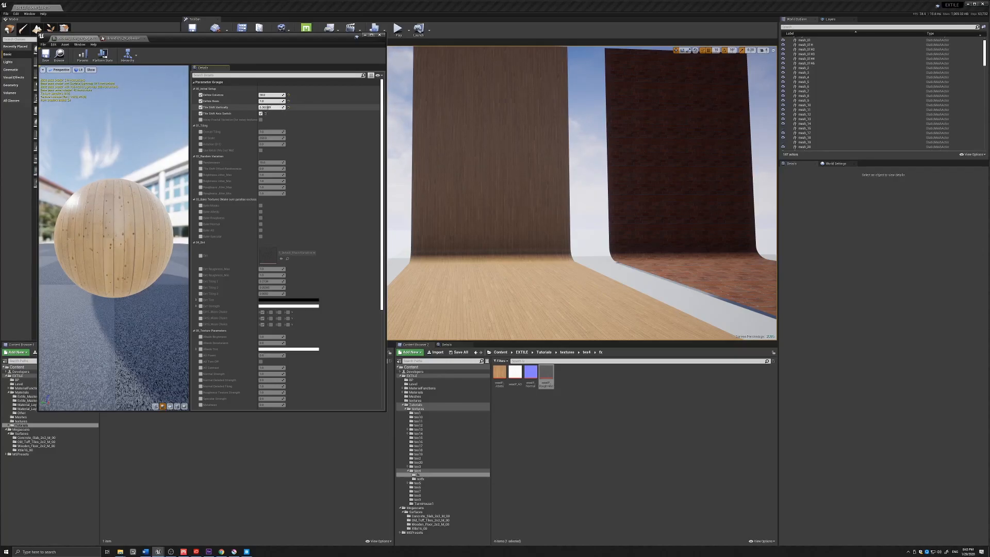
{"action": "left_click_drag", "start_coordinate": [274, 108], "coordinate": [268, 108]}
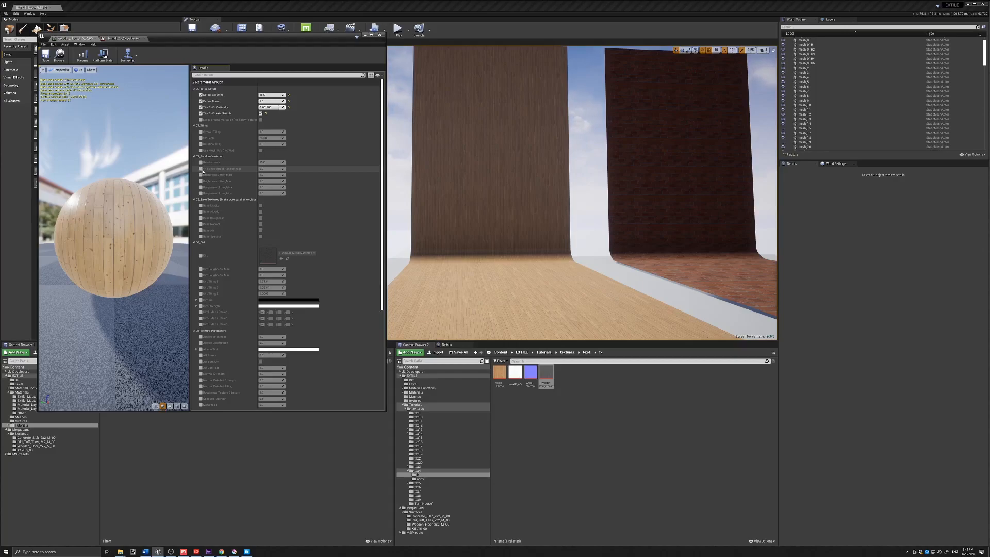
Step: Enable the Tile Shift Offset Randomness override and adjust it to randomize the plank offsets
{"action": "left_click", "coordinate": [201, 170]}
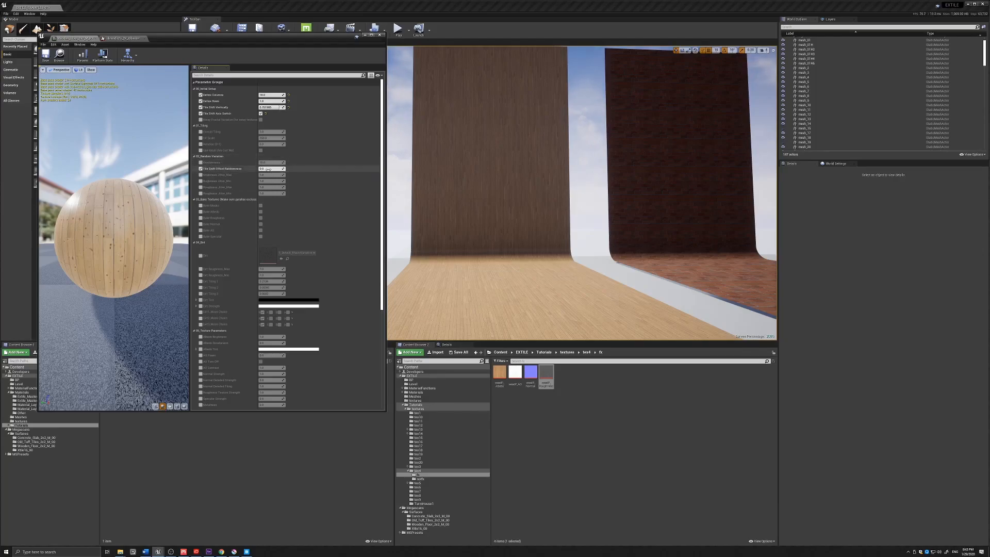
{"action": "mouse_move", "coordinate": [271, 169]}
{"action": "left_mouse_down"}
{"action": "mouse_move", "coordinate": [250, 169]}
{"action": "mouse_move", "coordinate": [286, 169]}
{"action": "left_mouse_up"}
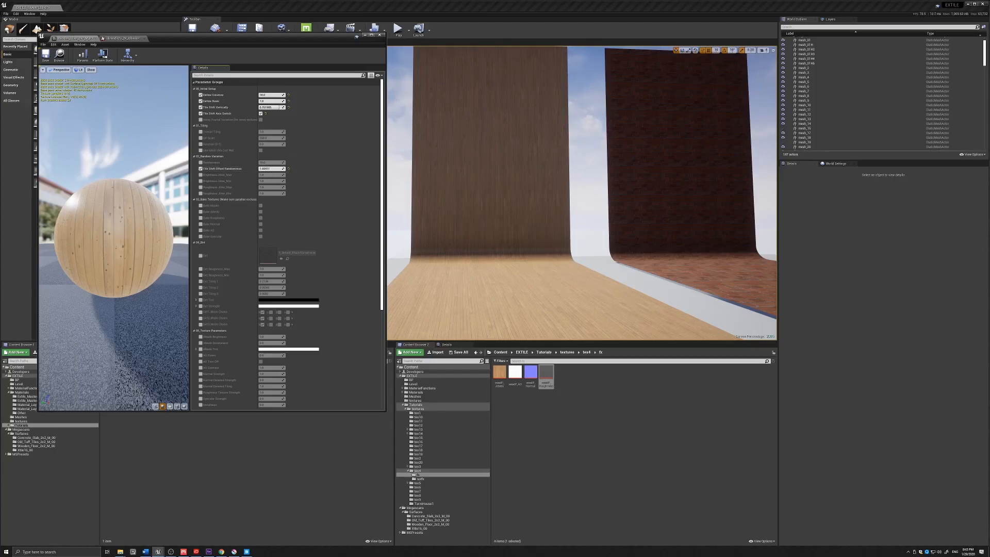
{"action": "left_click_drag", "start_coordinate": [286, 169], "coordinate": [281, 169]}
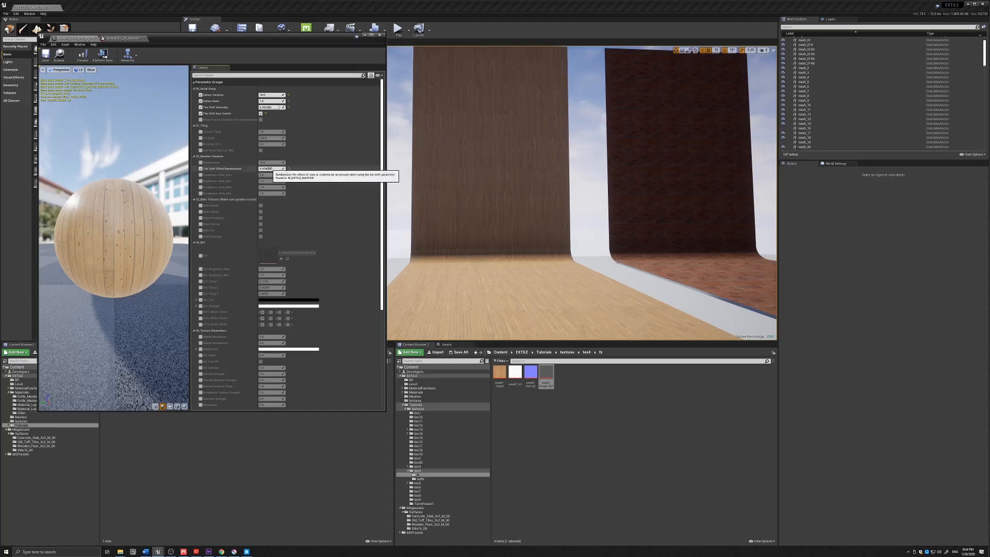
{"action": "left_click_drag", "start_coordinate": [271, 168], "coordinate": [282, 169]}
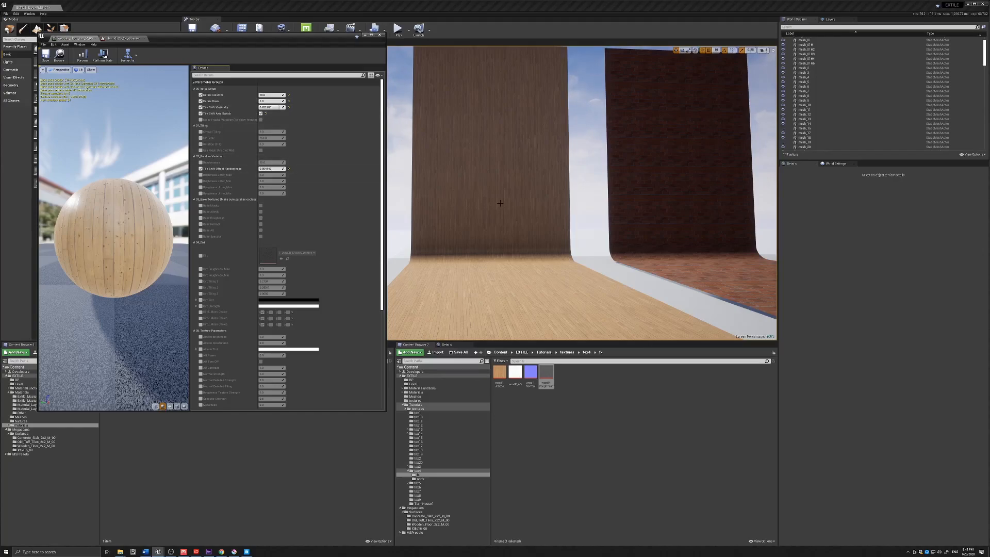
Step: Enable the maximum Brightness Jitter override, raise it slightly above 1, and check the brightness variation between planks on the display
{"action": "left_click", "coordinate": [201, 176]}
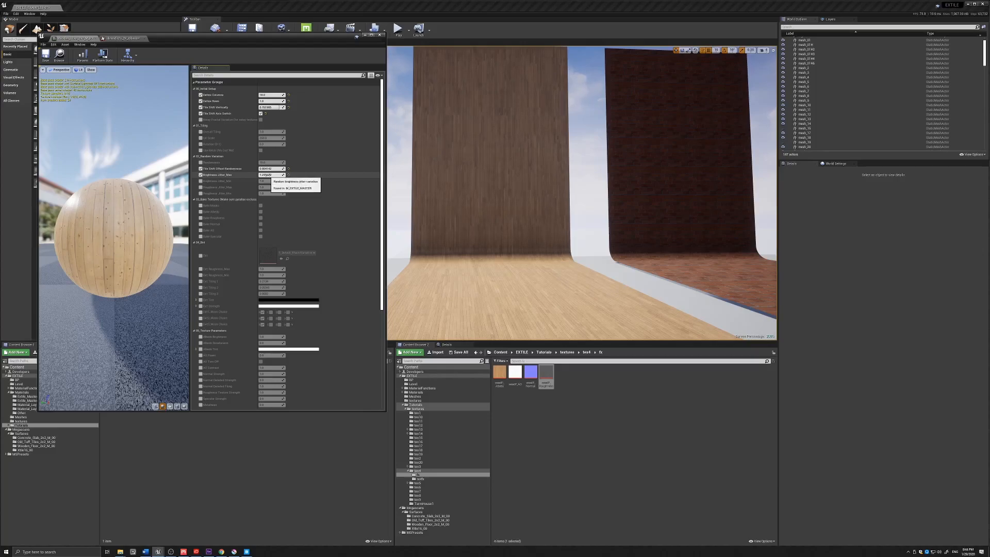
{"action": "right_click_drag", "start_coordinate": [470, 223], "coordinate": [471, 223]}
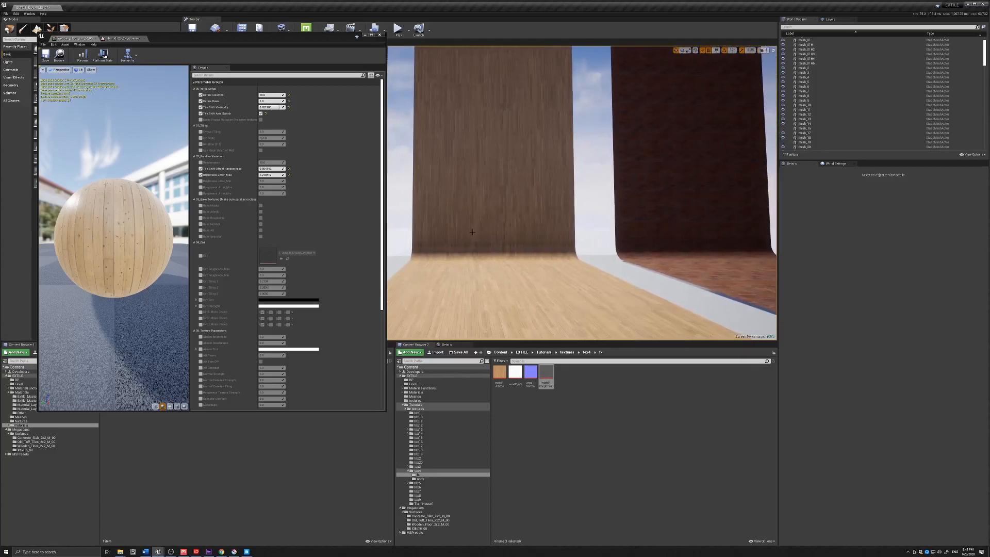
{"action": "right_click_drag", "start_coordinate": [470, 253], "coordinate": [469, 253]}
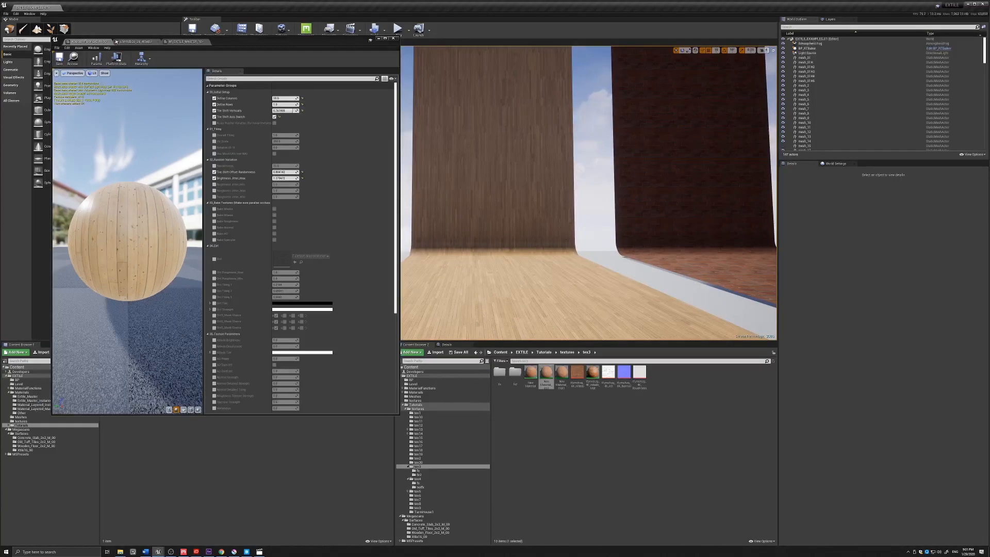
Step: Select the light source and adjust its rotation so sunlight falls on the front of the wood and brick displays
{"action": "left_click", "coordinate": [807, 53]}
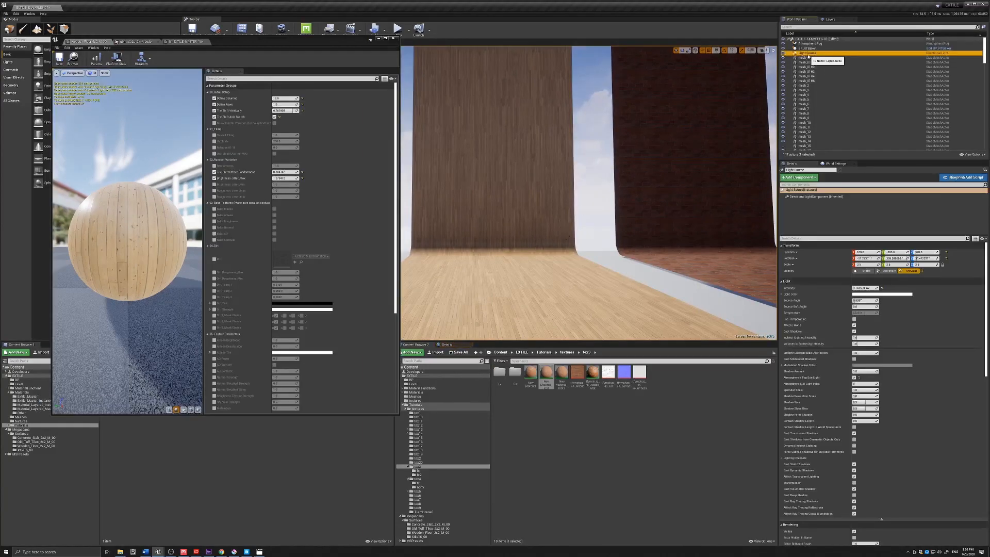
{"action": "left_click_drag", "start_coordinate": [895, 259], "coordinate": [904, 258]}
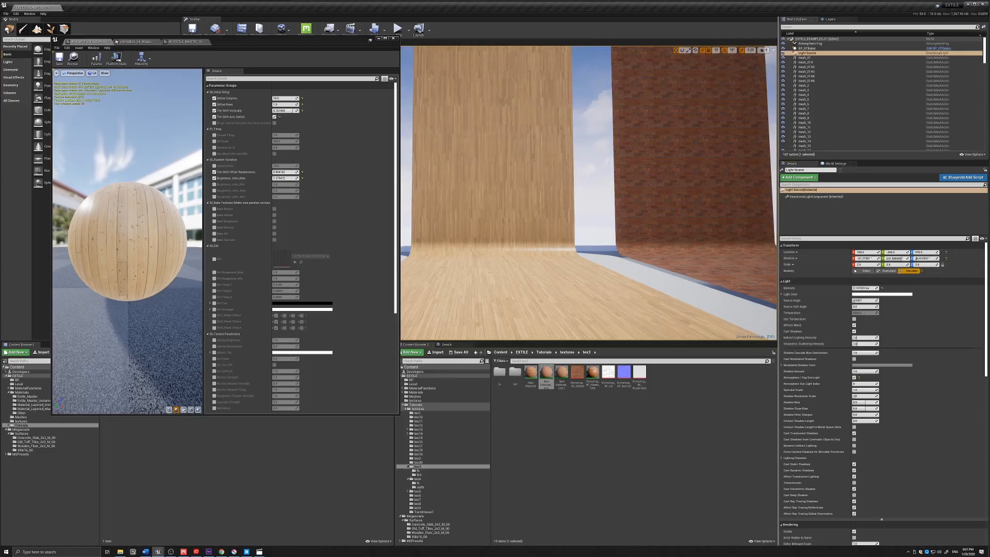
Step: Apply the material instance from the second subfolder of tex3 to the brick display
{"action": "key", "text": "d"}
{"action": "right_click_drag", "start_coordinate": [589, 193], "coordinate": [557, 245]}
{"action": "key", "text": "d"}
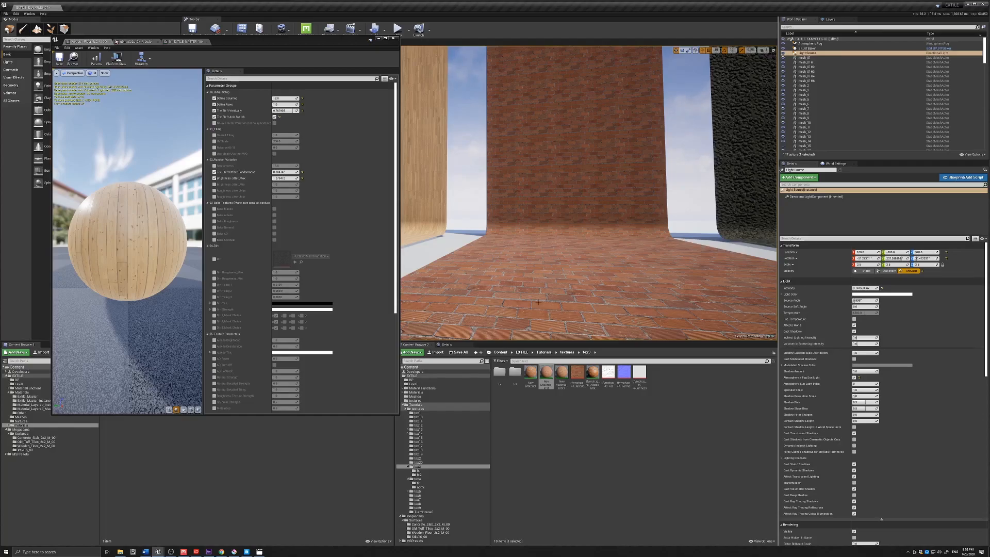
{"action": "double_click", "coordinate": [515, 374]}
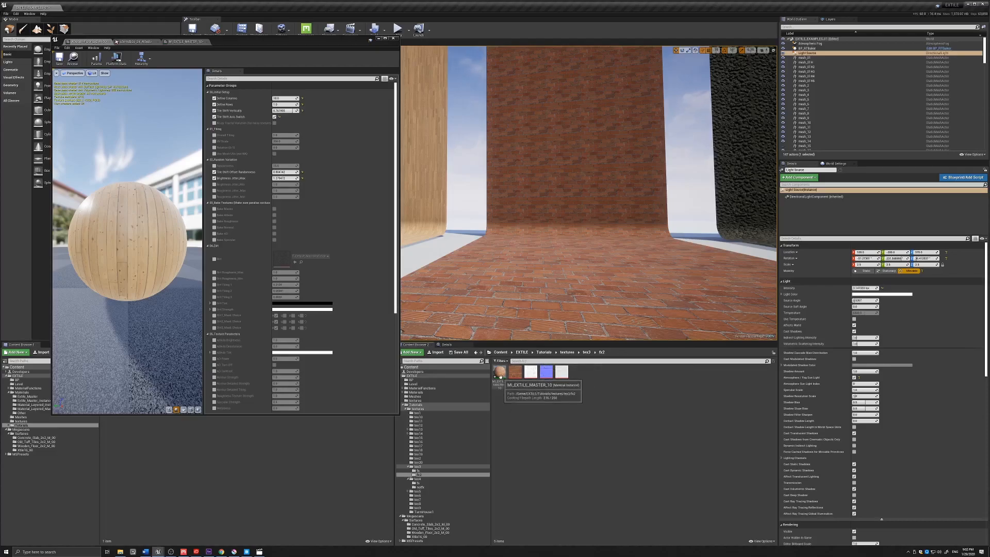
{"action": "left_click_drag", "start_coordinate": [500, 377], "coordinate": [552, 274]}
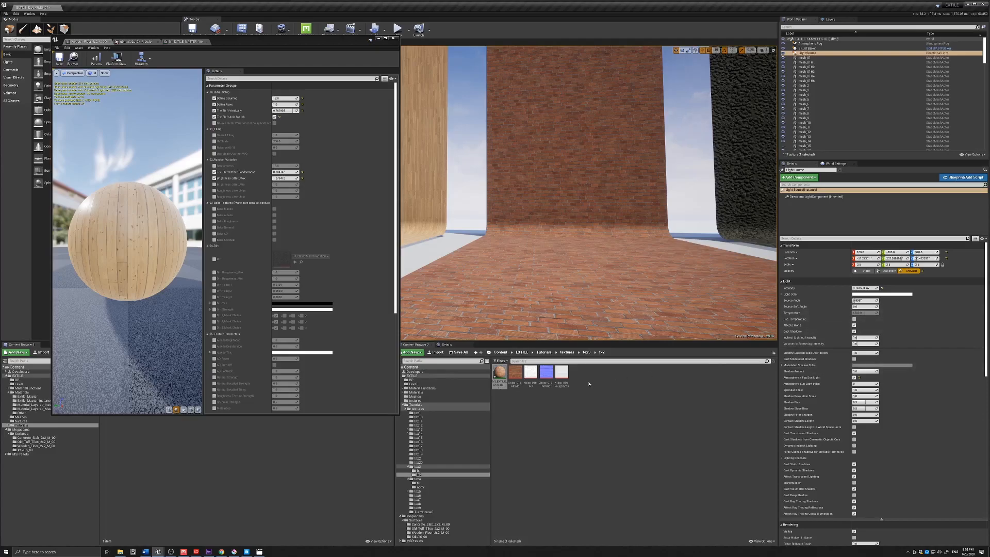
Step: Open the brick display's material instance and adjust its horizontal tile shift, with overall tiling lowered to about 0.75
{"action": "left_click", "coordinate": [602, 305]}
{"action": "double_click", "coordinate": [862, 327]}
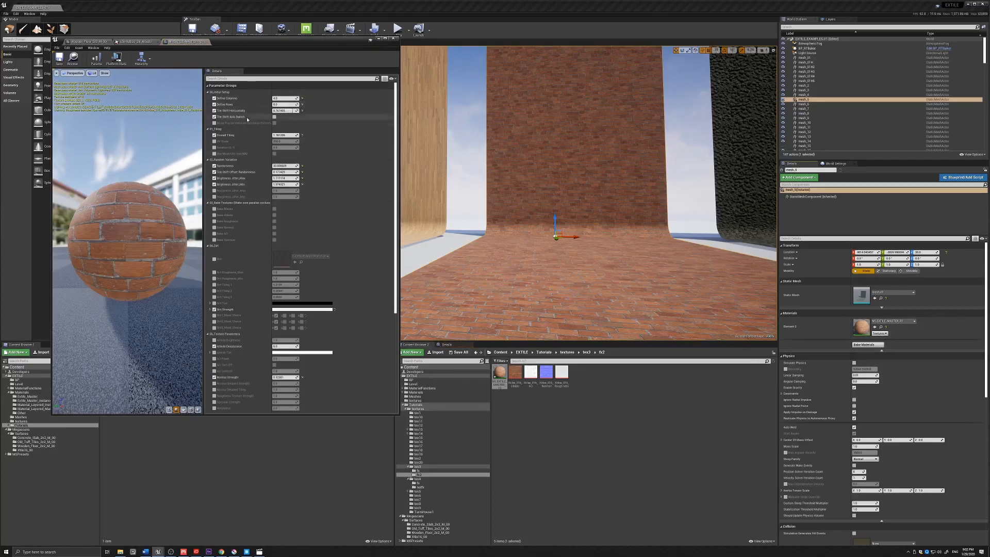
{"action": "left_click_drag", "start_coordinate": [290, 111], "coordinate": [277, 135]}
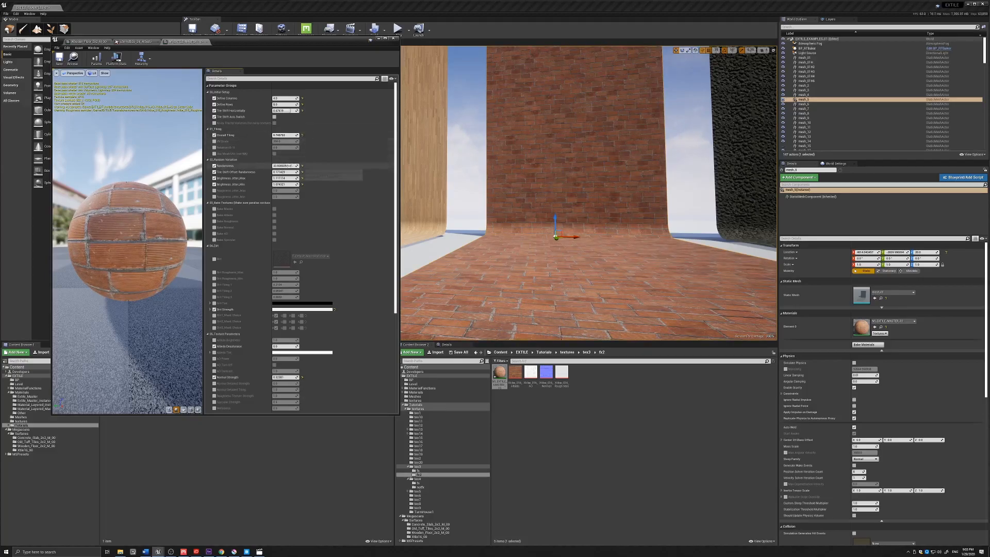
Step: Adjust the brick instance's Randomness and maximum Brightness Jitter, and readjust the horizontal tile shift
{"action": "left_click_drag", "start_coordinate": [282, 166], "coordinate": [284, 178]}
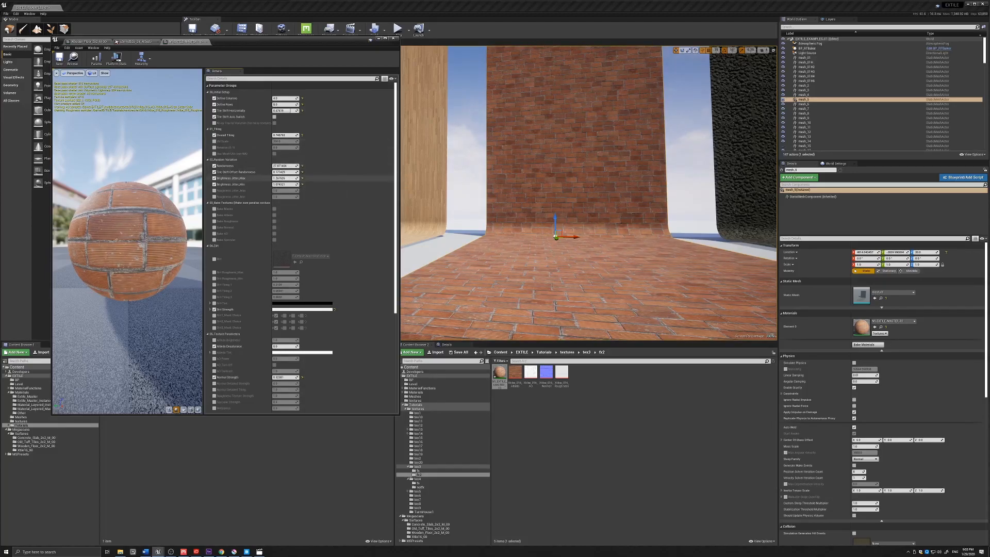
{"action": "left_click_drag", "start_coordinate": [282, 166], "coordinate": [278, 166]}
{"action": "left_click_drag", "start_coordinate": [292, 111], "coordinate": [284, 110]}
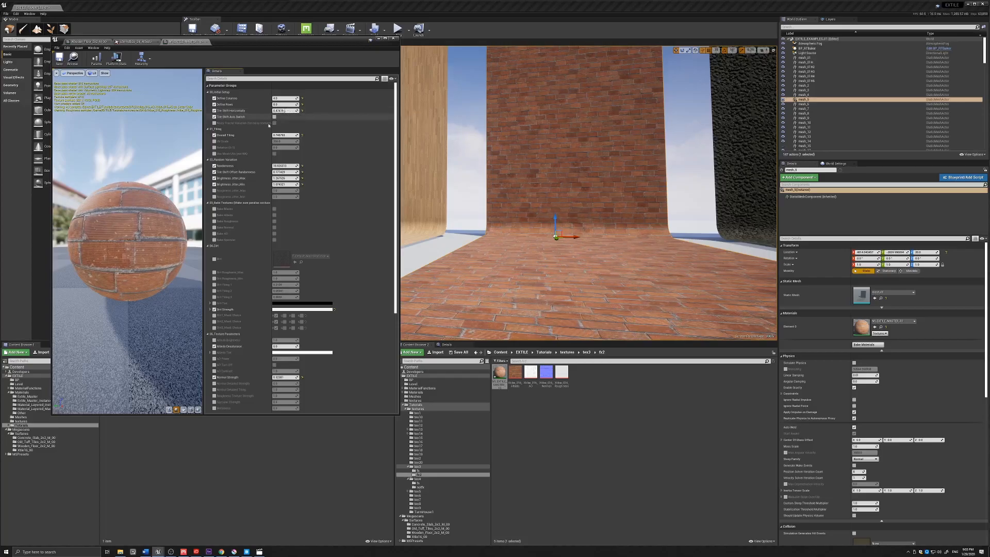
Step: Turn off the Tile Shift Offset Randomness override and fine-tune the horizontal tile shift so the brick rows stagger evenly
{"action": "left_click", "coordinate": [214, 171]}
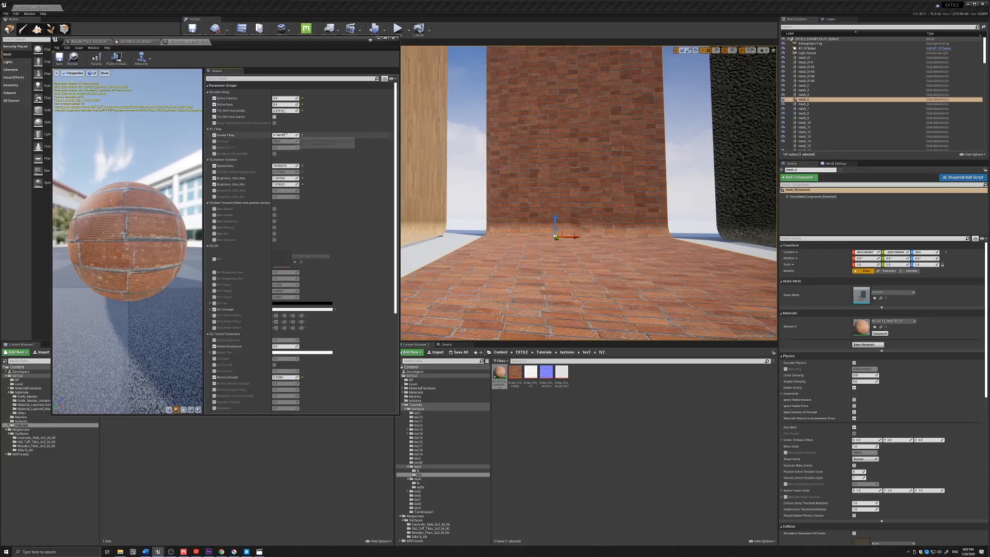
{"action": "mouse_move", "coordinate": [284, 111]}
{"action": "left_mouse_down"}
{"action": "mouse_move", "coordinate": [274, 111]}
{"action": "mouse_move", "coordinate": [282, 111]}
{"action": "left_mouse_up"}
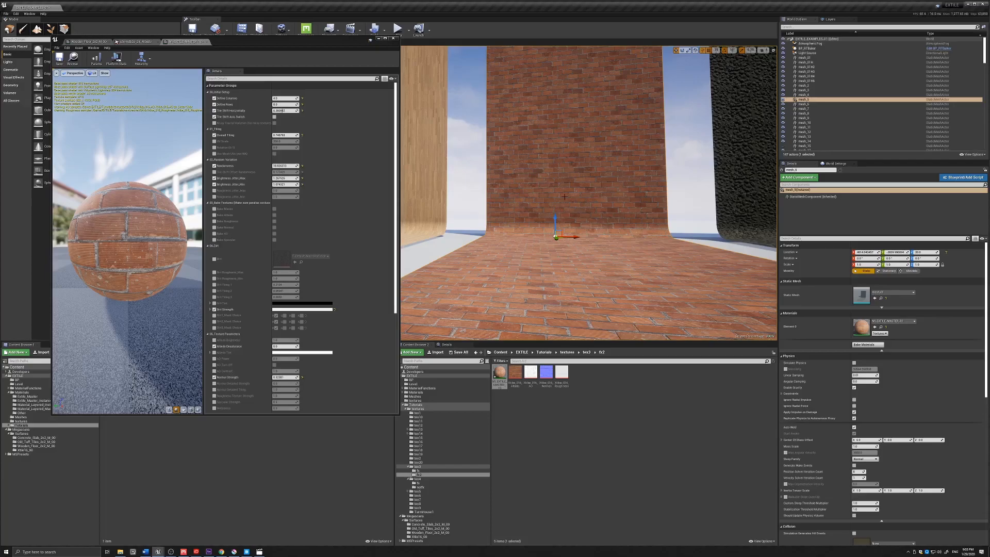
{"action": "key", "text": "Escape"}
{"action": "right_click_drag", "start_coordinate": [551, 168], "coordinate": [551, 168]}
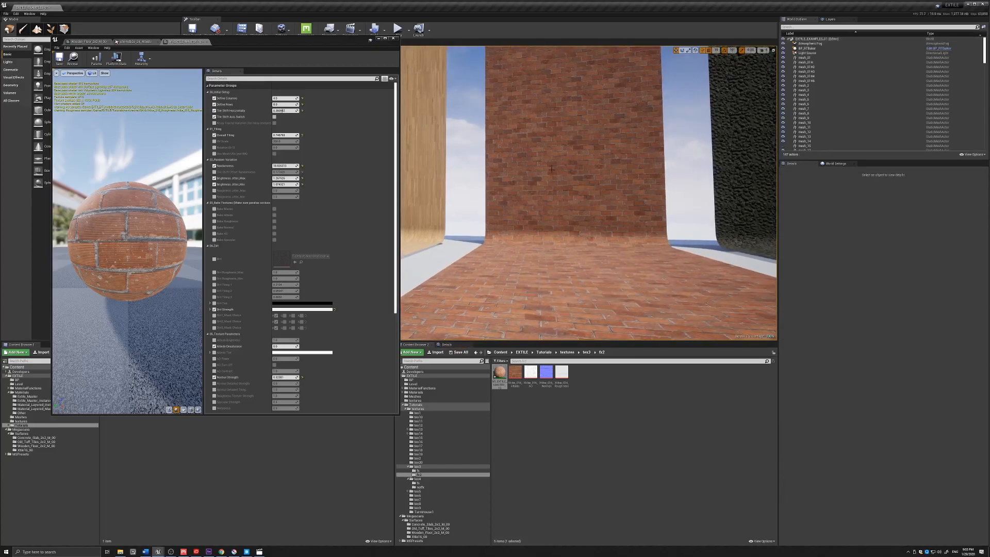
Step: Apply the base brick instance from tex3 to the display for comparison, and reapply the instance from its second subfolder
{"action": "left_click", "coordinate": [567, 352]}
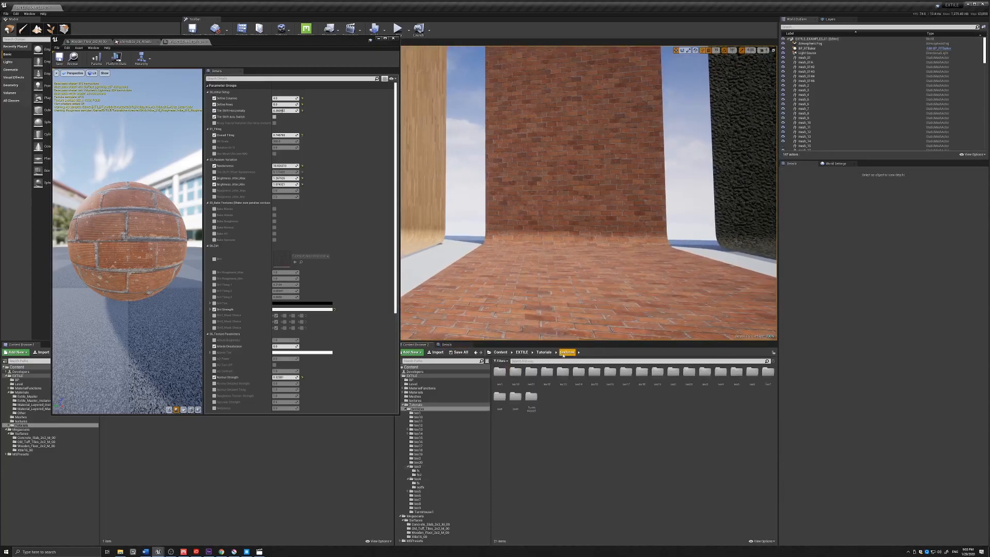
{"action": "double_click", "coordinate": [563, 372]}
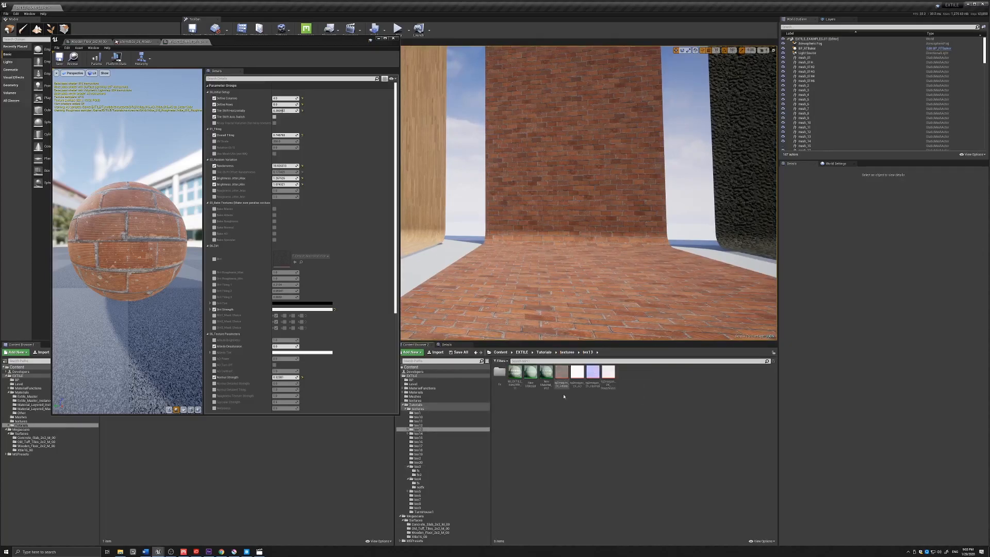
{"action": "left_click", "coordinate": [431, 468]}
{"action": "left_click_drag", "start_coordinate": [546, 372], "coordinate": [558, 266]}
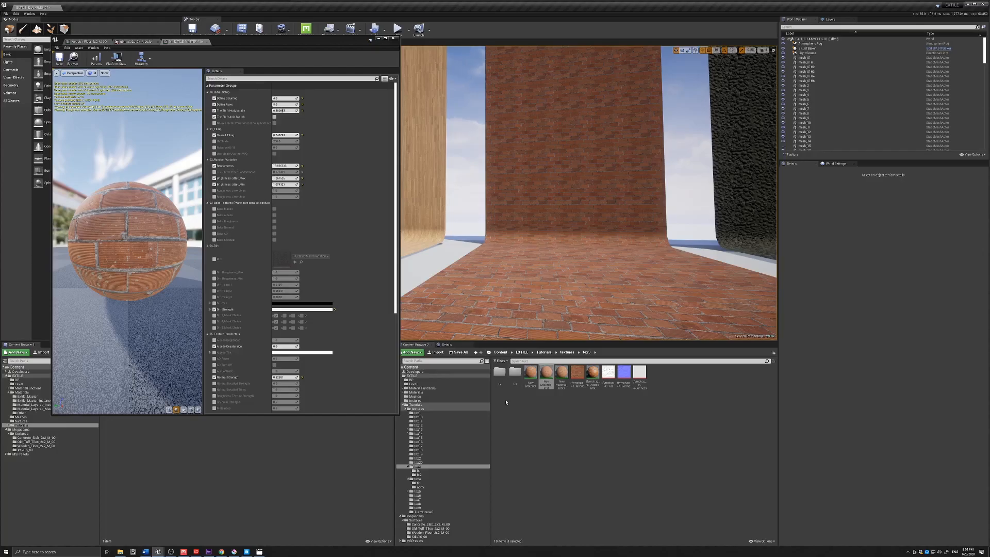
{"action": "double_click", "coordinate": [515, 373]}
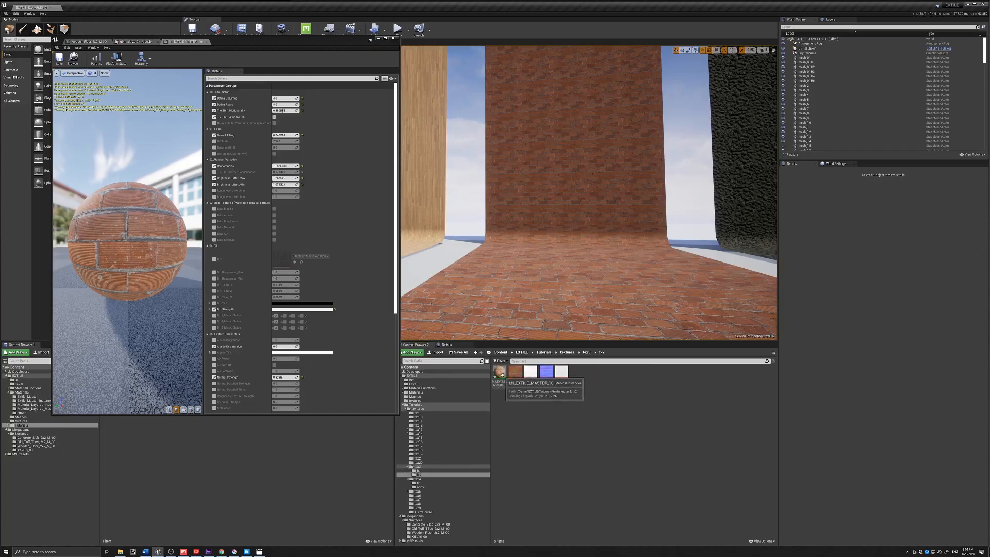
{"action": "left_click_drag", "start_coordinate": [501, 374], "coordinate": [554, 268]}
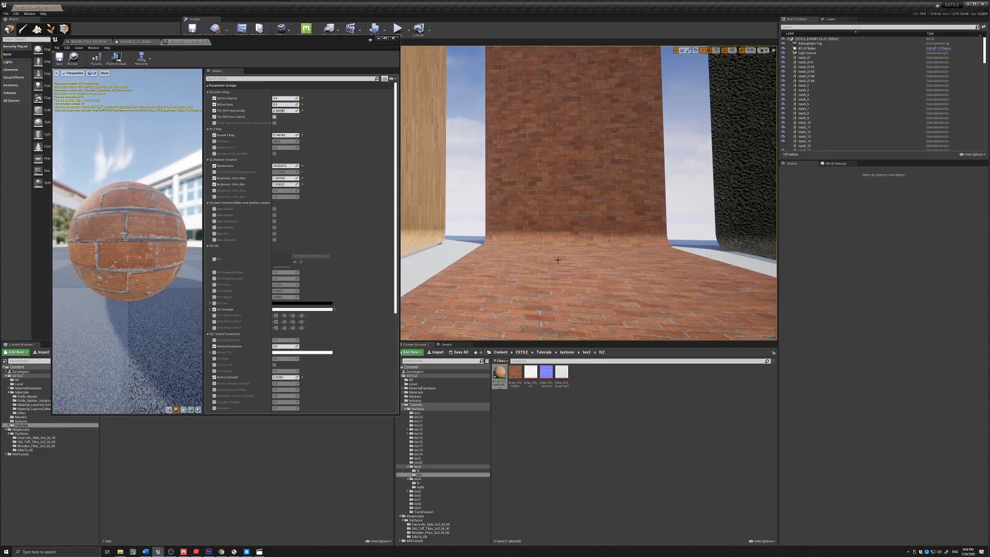
Step: Examine the dark rock surface on the display next to the brick one, including its repetition across floor and wall
{"action": "right_click_drag", "start_coordinate": [554, 268], "coordinate": [564, 195]}
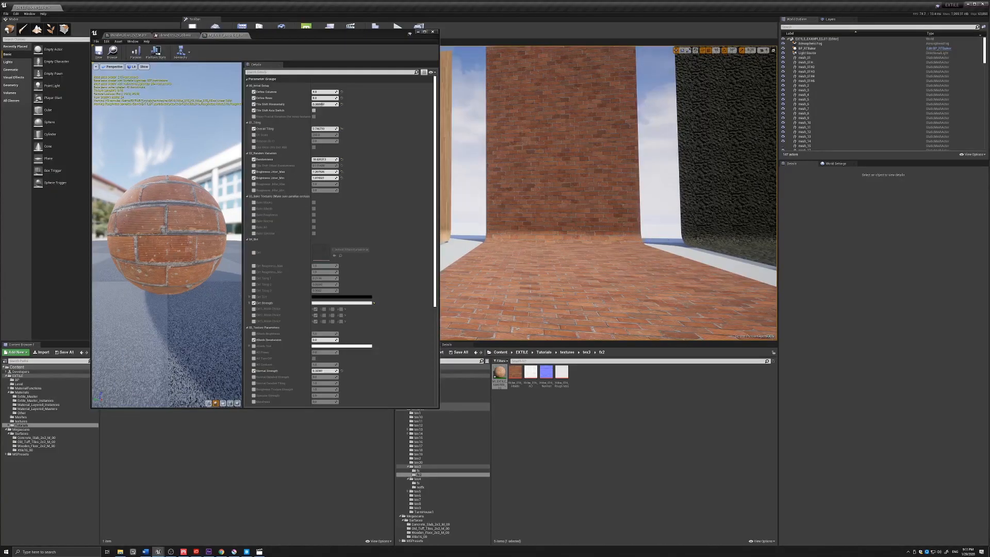
{"action": "key", "text": "d"}
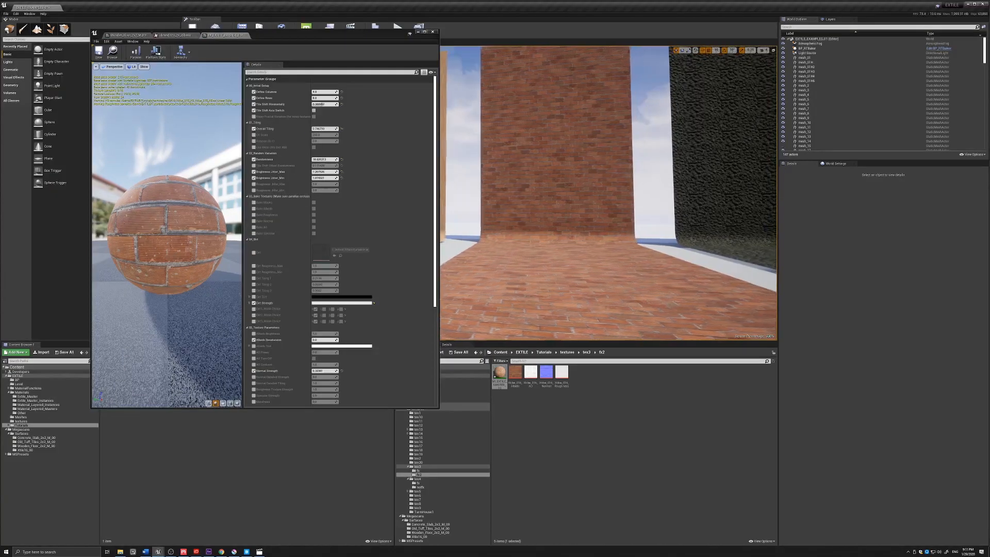
{"action": "key", "text": "d"}
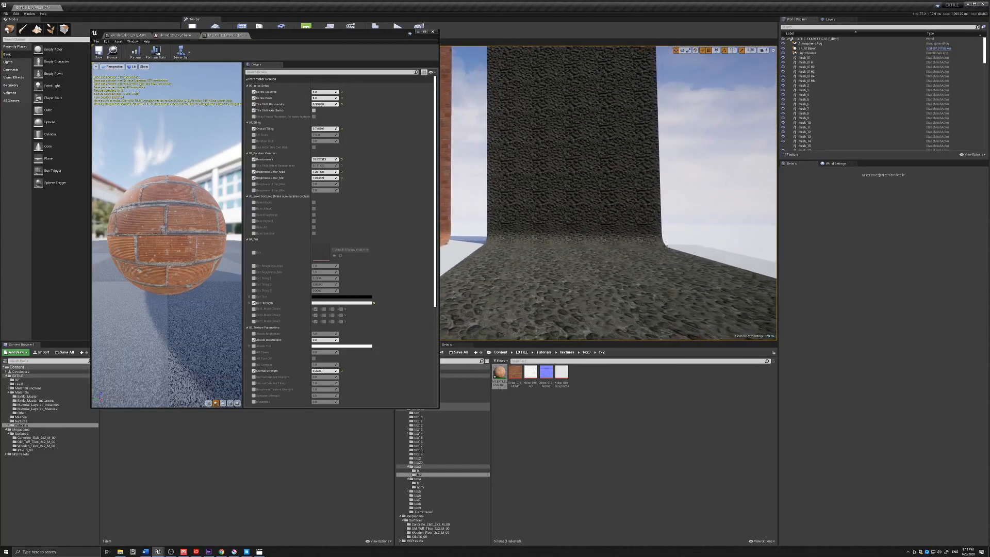
{"action": "mouse_move", "coordinate": [609, 194]}
{"action": "right_mouse_down"}
{"action": "mouse_move", "coordinate": [591, 193]}
{"action": "mouse_move", "coordinate": [601, 193]}
{"action": "right_mouse_up"}
{"action": "key", "text": "q"}
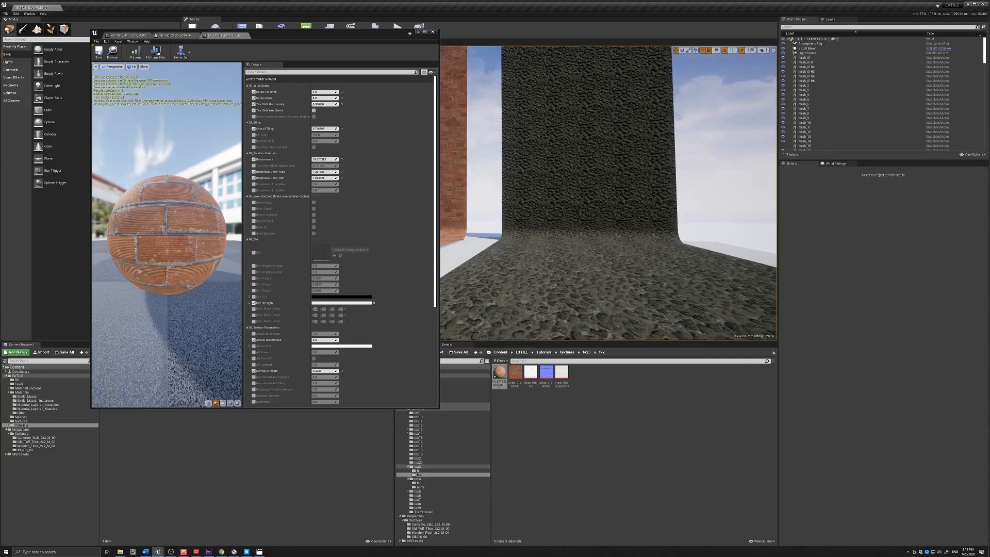
{"action": "middle_click_drag", "start_coordinate": [609, 193], "coordinate": [599, 207]}
{"action": "left_click_drag", "start_coordinate": [574, 219], "coordinate": [581, 234]}
{"action": "middle_click_drag", "start_coordinate": [576, 185], "coordinate": [567, 182]}
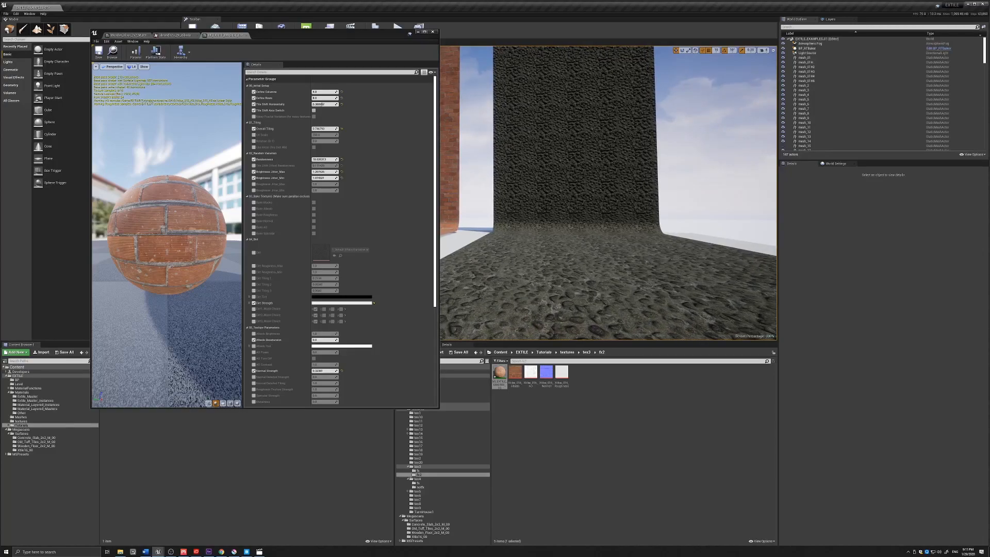
{"action": "left_click_drag", "start_coordinate": [576, 206], "coordinate": [580, 212]}
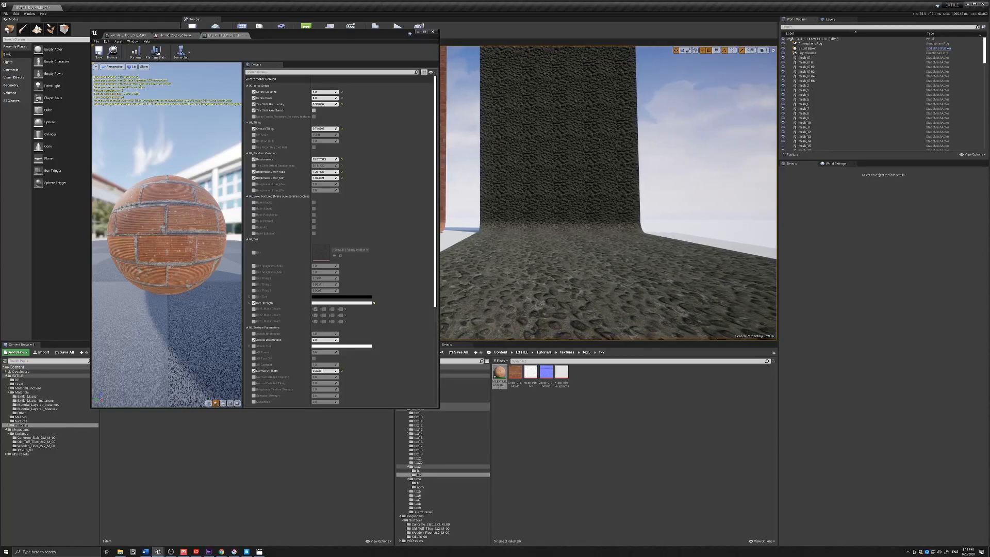
Step: Switch to Quixel Bridge and export the acquired Gravel On Concrete surface to Unreal Engine
{"action": "middle_click_drag", "start_coordinate": [577, 206], "coordinate": [572, 209]}
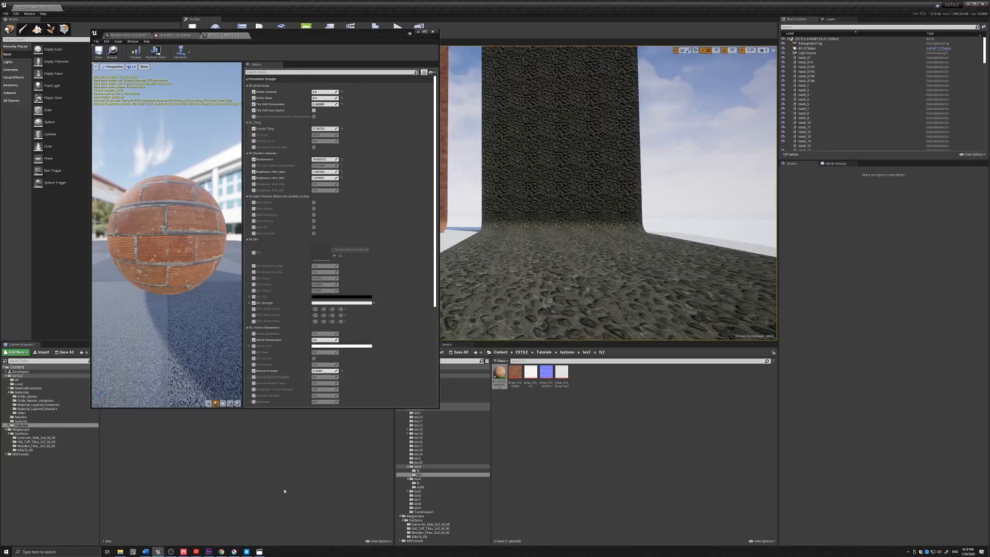
{"action": "left_click", "coordinate": [247, 552]}
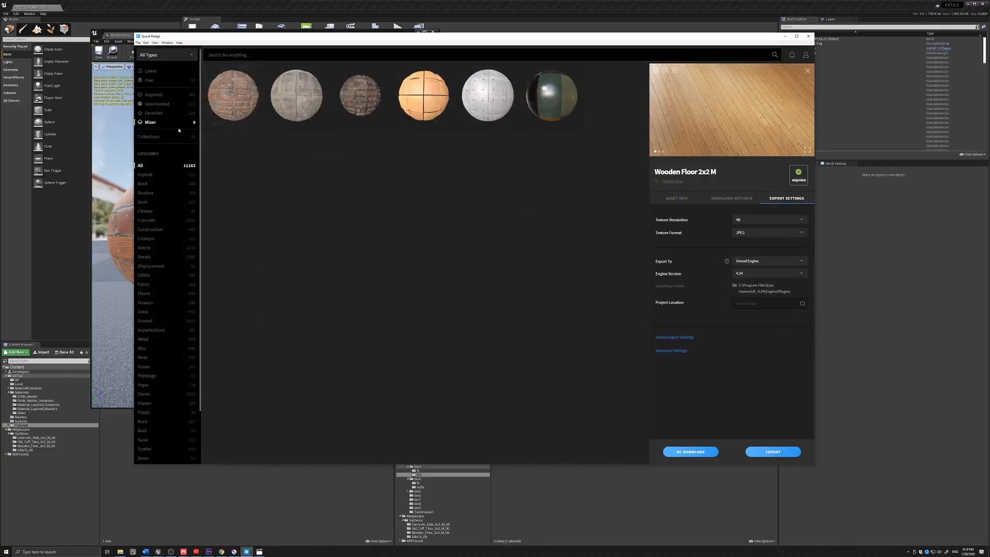
{"action": "left_click", "coordinate": [158, 96]}
{"action": "scroll", "coordinate": [494, 164], "scroll_direction": "down", "scroll_amount": 1}
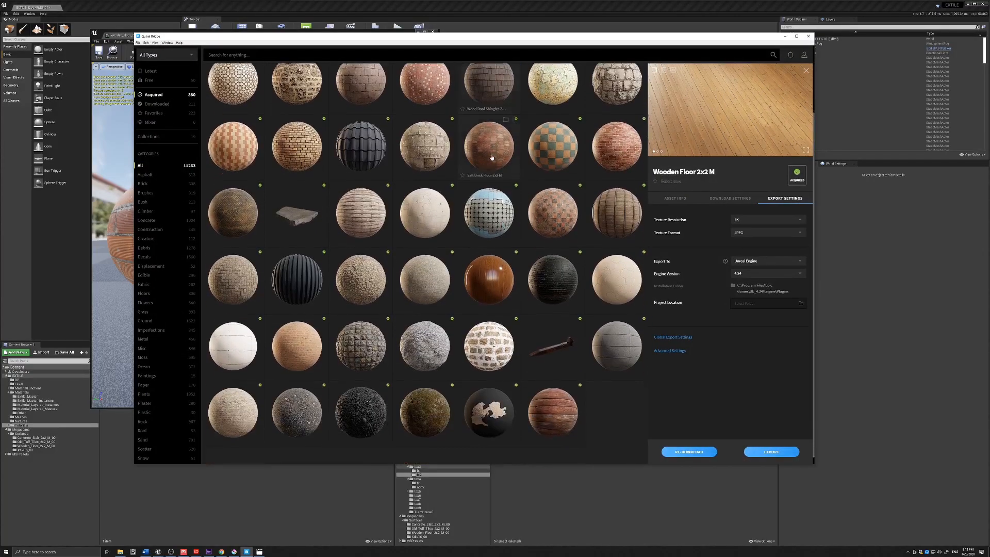
{"action": "scroll", "coordinate": [494, 169], "scroll_direction": "down", "scroll_amount": 5}
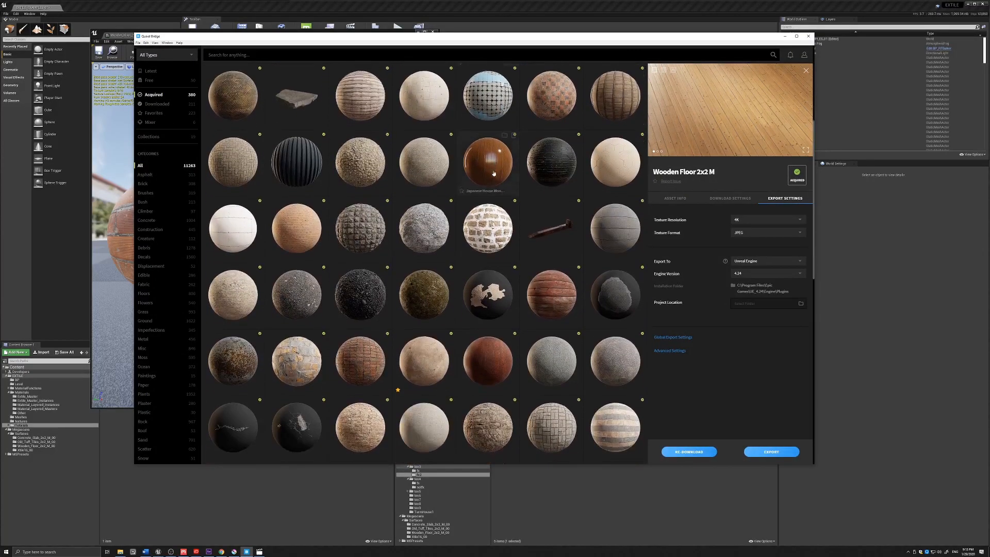
{"action": "scroll", "coordinate": [490, 180], "scroll_direction": "down", "scroll_amount": 5}
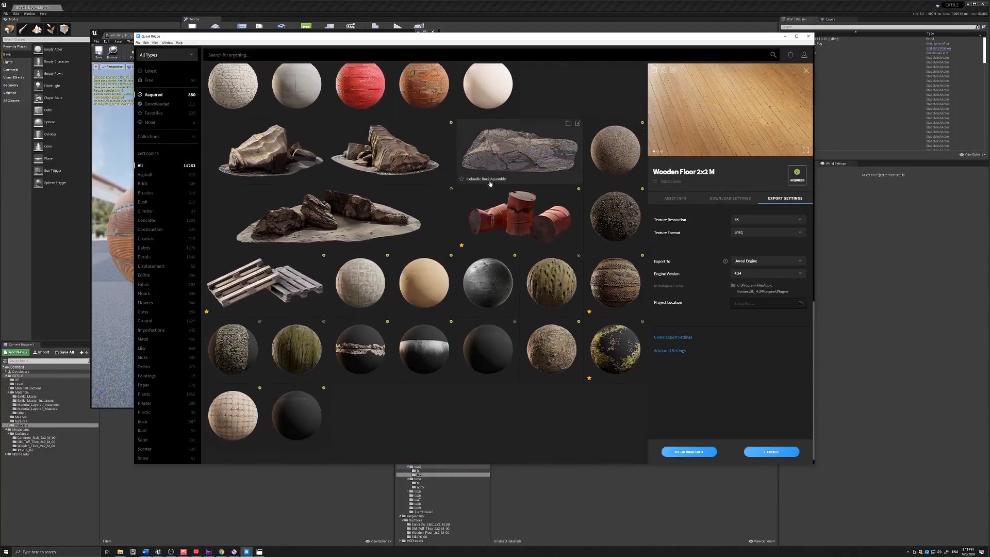
{"action": "scroll", "coordinate": [482, 201], "scroll_direction": "down", "scroll_amount": 6}
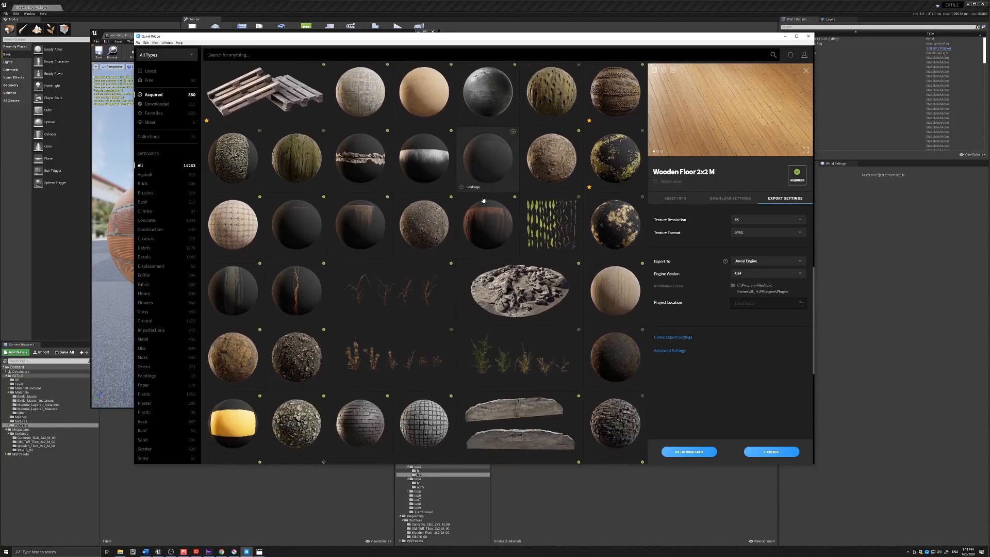
{"action": "scroll", "coordinate": [487, 202], "scroll_direction": "down", "scroll_amount": 3}
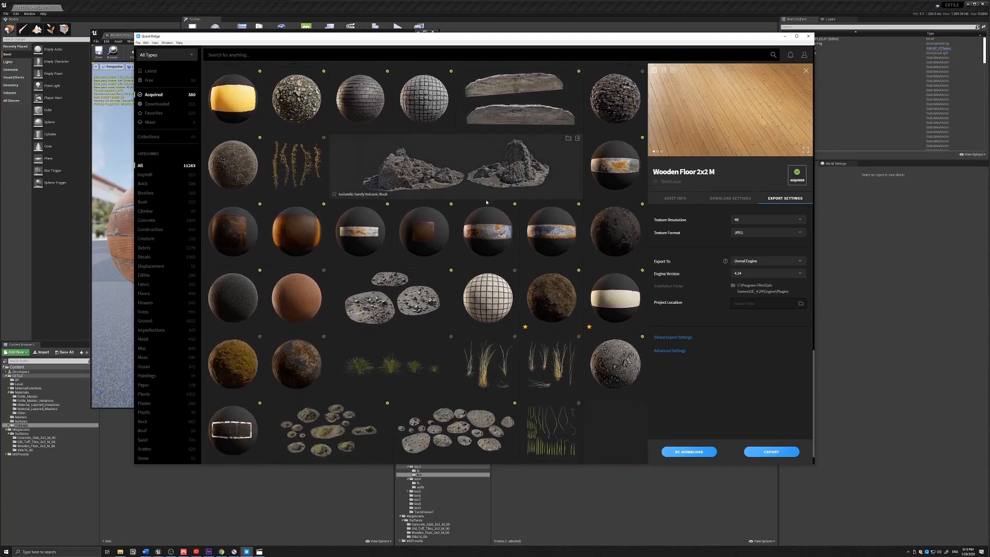
{"action": "scroll", "coordinate": [489, 203], "scroll_direction": "down", "scroll_amount": 5}
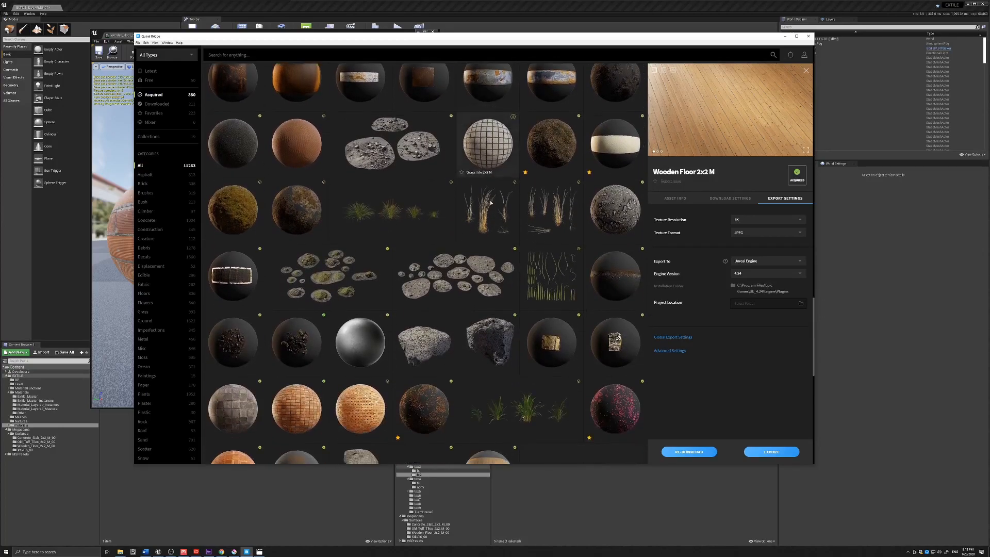
{"action": "scroll", "coordinate": [492, 206], "scroll_direction": "down", "scroll_amount": 6}
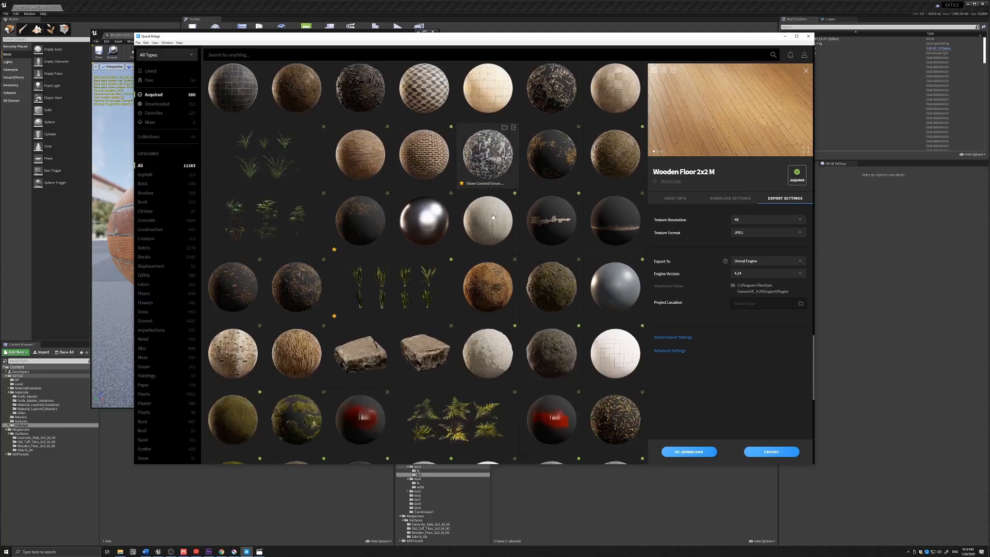
{"action": "scroll", "coordinate": [493, 216], "scroll_direction": "down", "scroll_amount": 5}
{"action": "scroll", "coordinate": [494, 217], "scroll_direction": "down", "scroll_amount": 4}
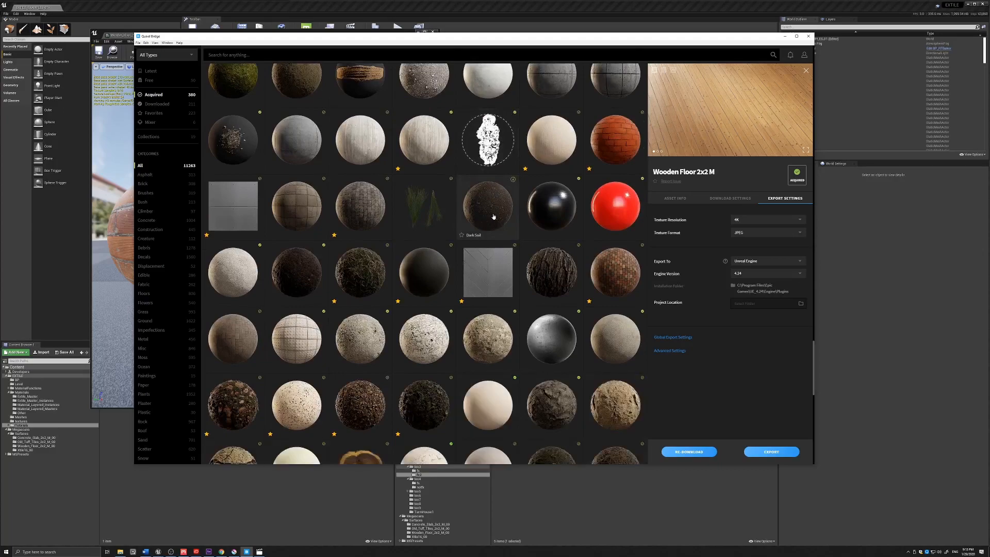
{"action": "scroll", "coordinate": [493, 216], "scroll_direction": "down", "scroll_amount": 4}
{"action": "scroll", "coordinate": [494, 217], "scroll_direction": "down", "scroll_amount": 2}
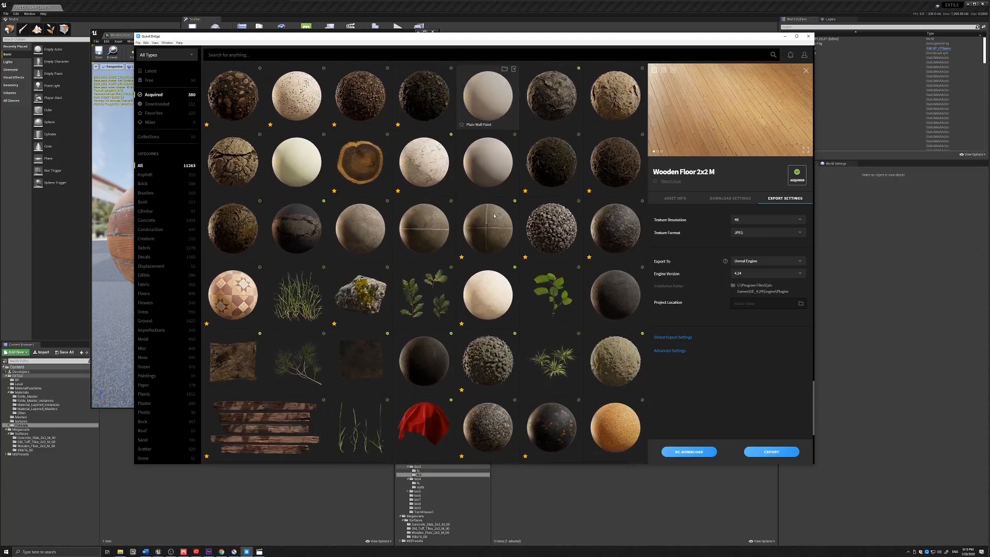
{"action": "left_click", "coordinate": [506, 355]}
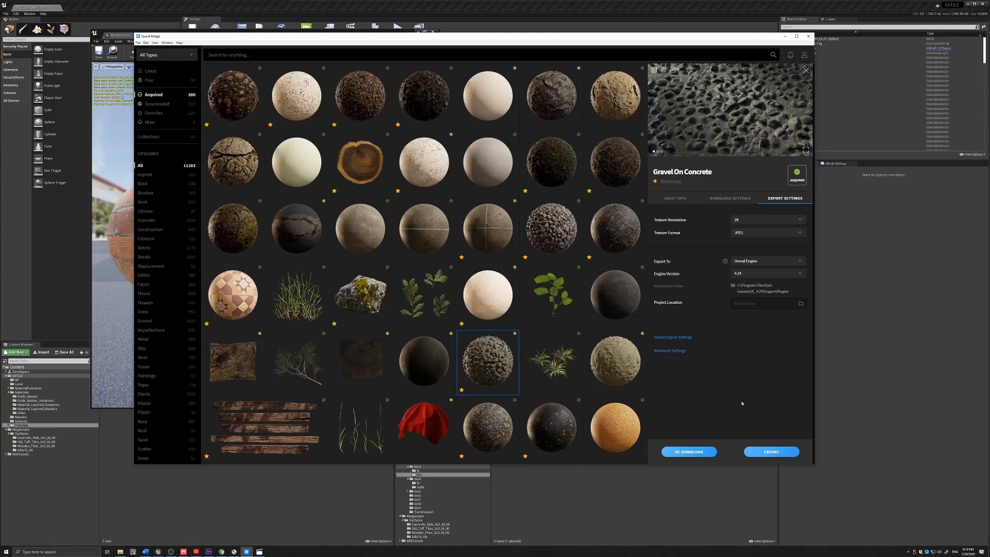
{"action": "left_click", "coordinate": [772, 452]}
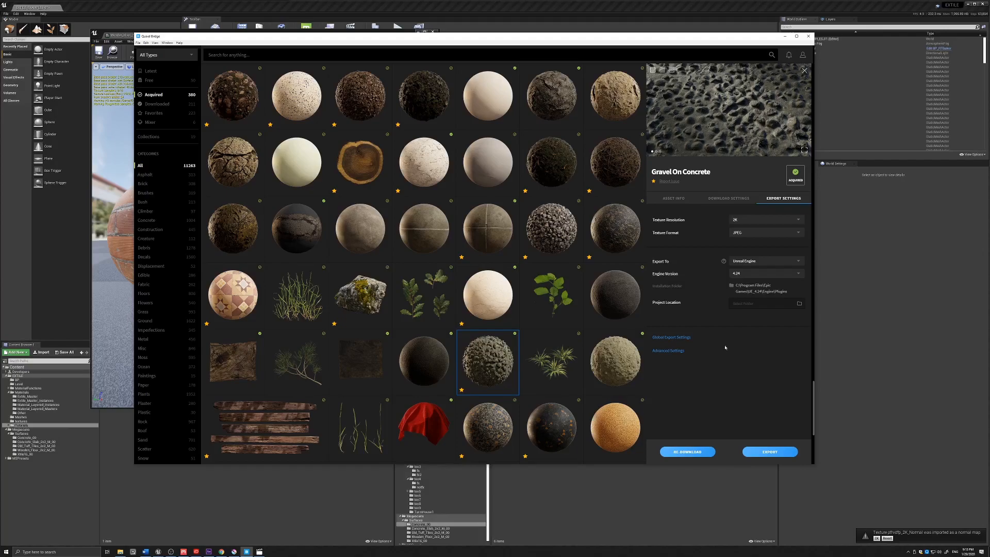
{"action": "left_click", "coordinate": [785, 37]}
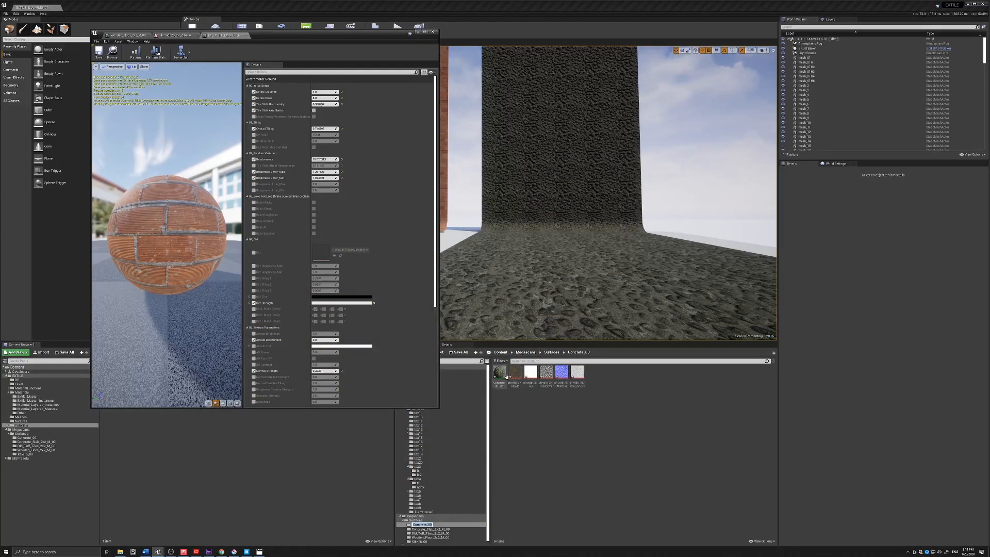
Step: Apply the imported gravel material to the curved backdrop and turn off Flip Green Channel on its normal map
{"action": "left_click_drag", "start_coordinate": [507, 376], "coordinate": [542, 281]}
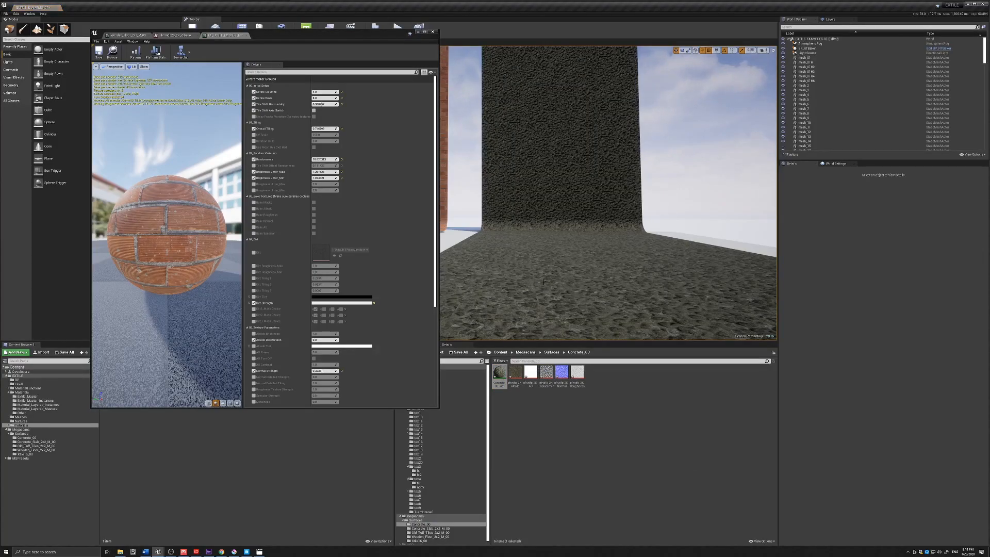
{"action": "double_click", "coordinate": [561, 373]}
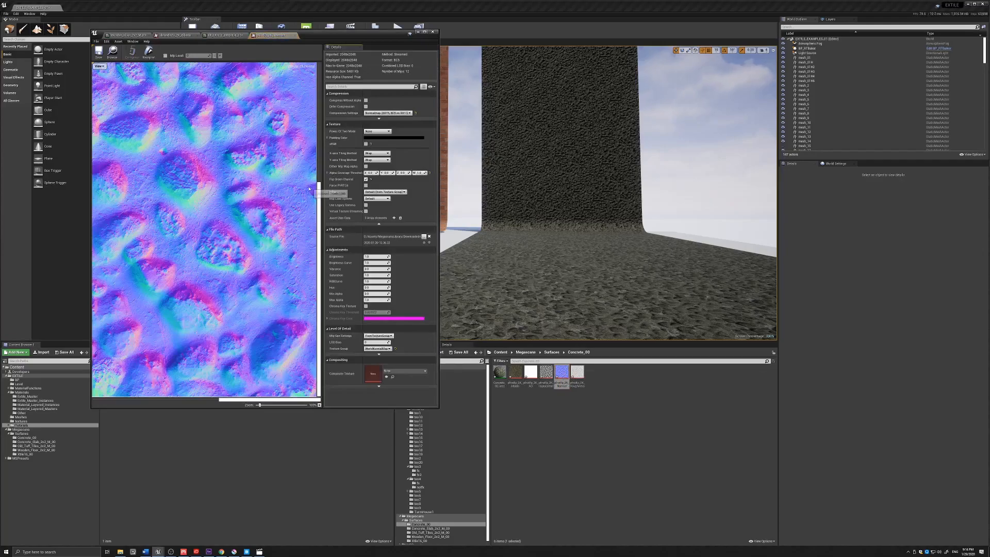
{"action": "scroll", "coordinate": [260, 203], "scroll_direction": "down", "scroll_amount": 4}
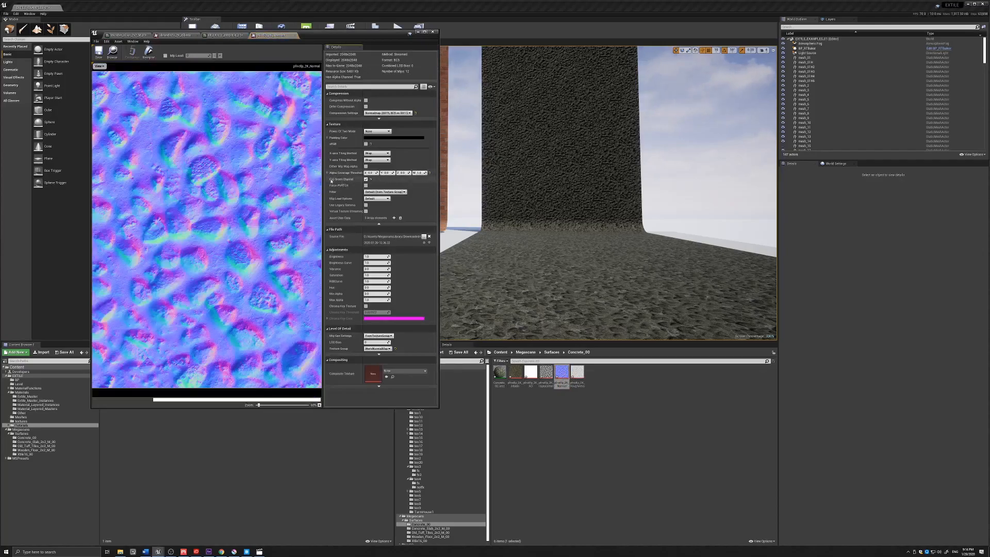
{"action": "left_click", "coordinate": [367, 179]}
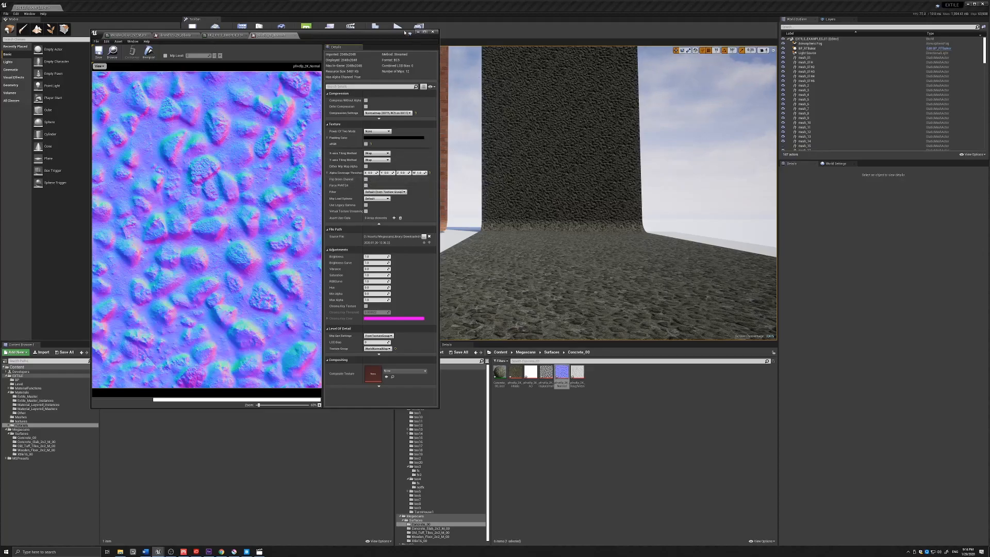
Step: Open the gravel material instance and enable the Noisy Fractal Variation for noisy textures
{"action": "double_click", "coordinate": [499, 372]}
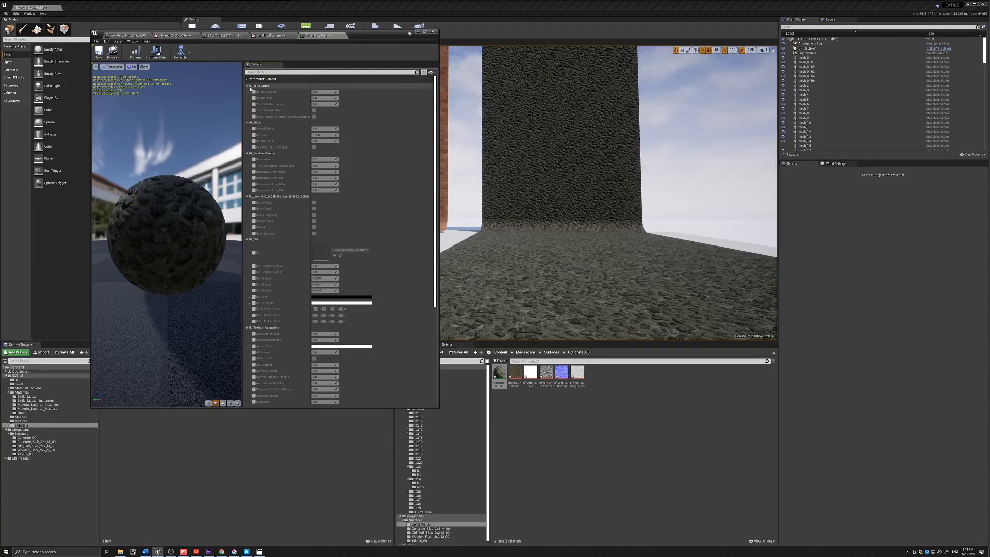
{"action": "left_click", "coordinate": [254, 117]}
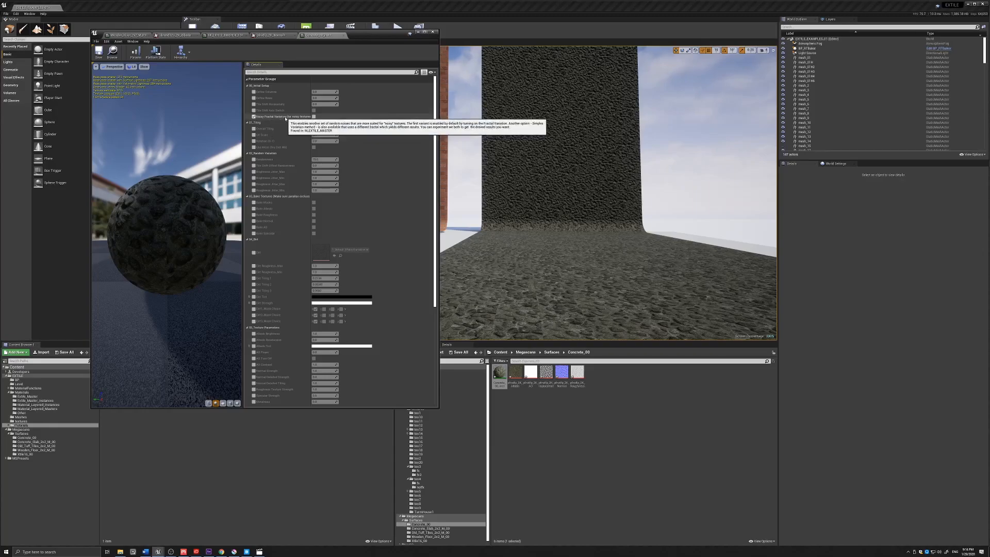
{"action": "left_click", "coordinate": [314, 117]}
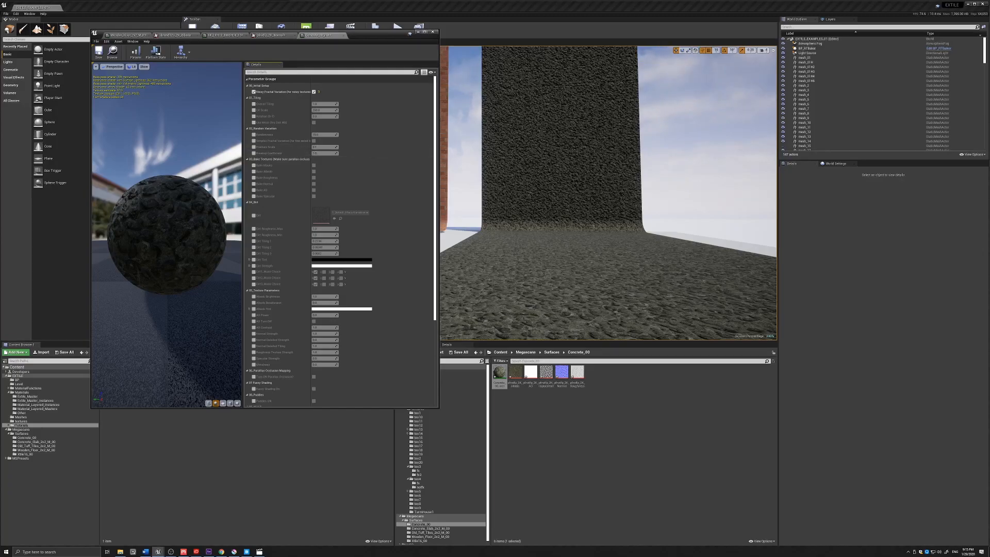
Step: Enable the Fracture Scale and Breakup Coefficient overrides and adjust both, with the scale at about 0.27
{"action": "left_click", "coordinate": [253, 147]}
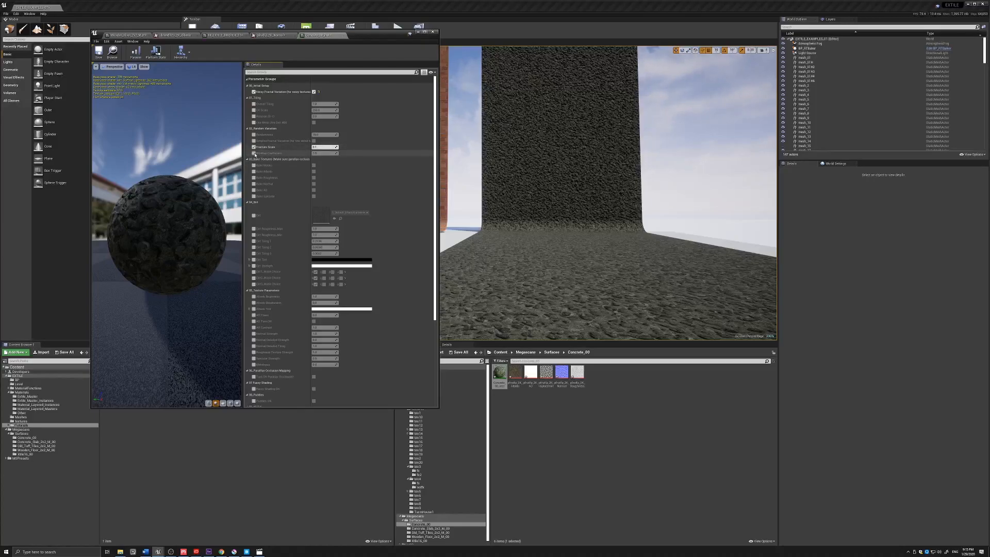
{"action": "left_click", "coordinate": [253, 153]}
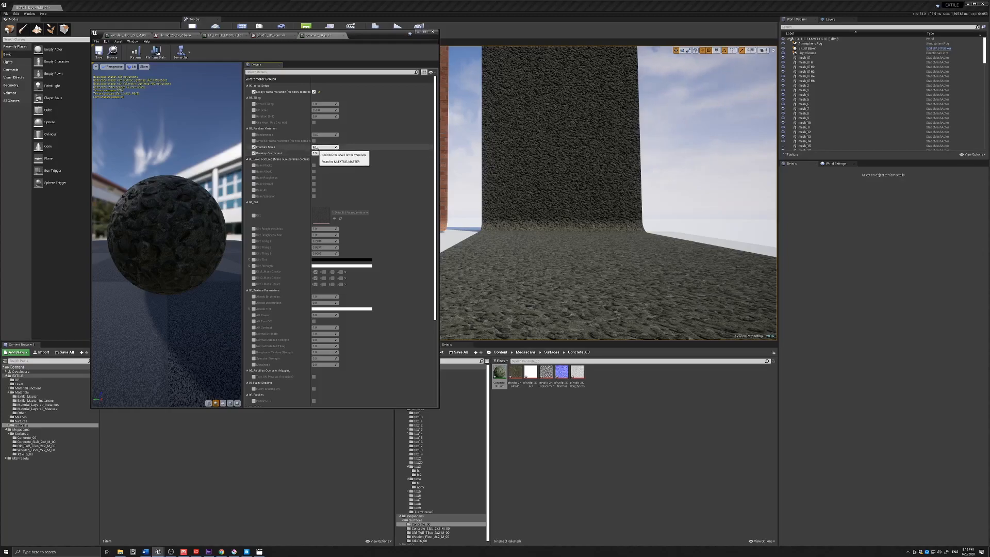
{"action": "left_click_drag", "start_coordinate": [318, 147], "coordinate": [334, 153]}
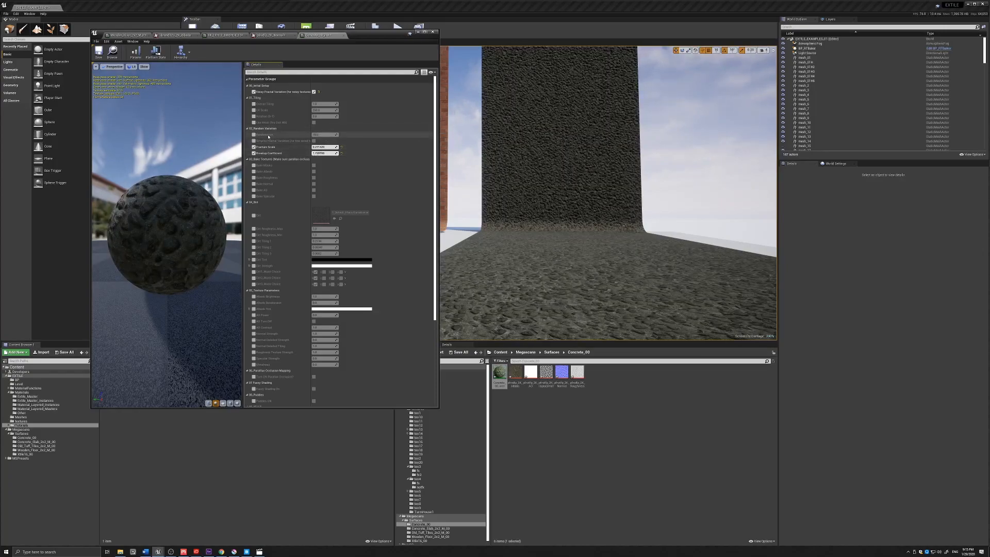
Step: Override the gravel material's Randomness and UV Scale, increasing the UV Scale to enlarge the stones
{"action": "left_click", "coordinate": [254, 134]}
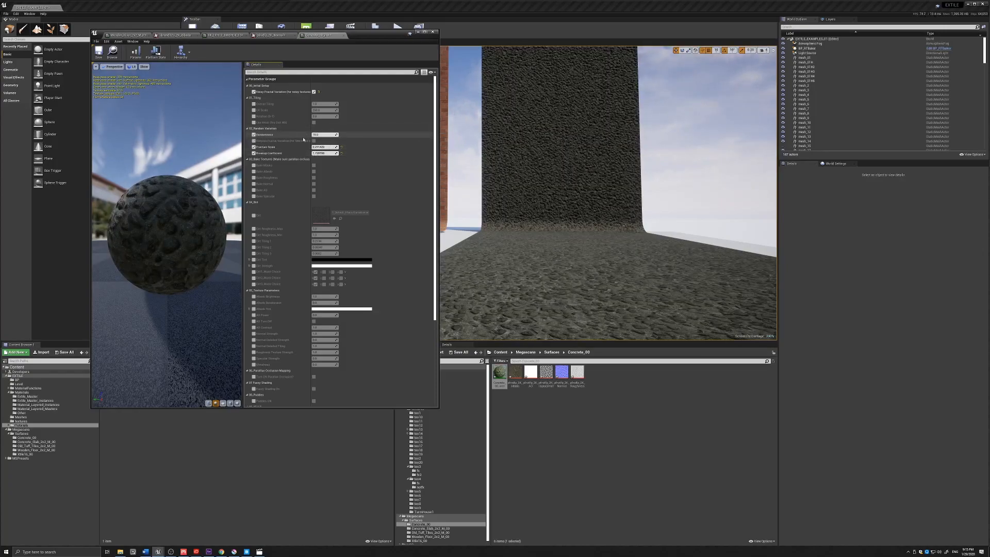
{"action": "left_click_drag", "start_coordinate": [325, 134], "coordinate": [333, 135]}
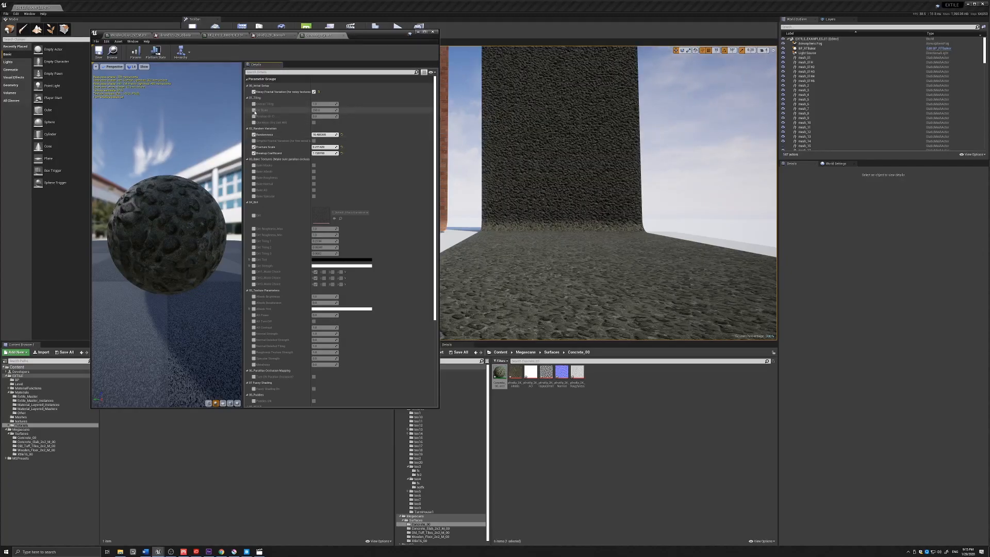
{"action": "left_click", "coordinate": [253, 110]}
{"action": "left_click_drag", "start_coordinate": [324, 110], "coordinate": [355, 110]}
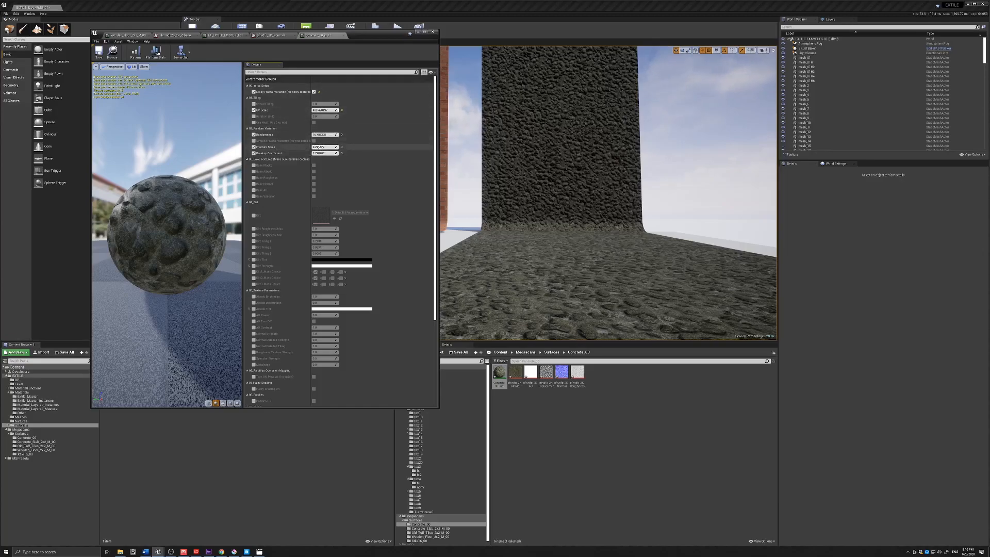
Step: Fine-tune the gravel's Fracture Scale and check the variation on the backdrop's wall and floor
{"action": "left_click_drag", "start_coordinate": [321, 147], "coordinate": [331, 148]}
{"action": "middle_click_drag", "start_coordinate": [549, 230], "coordinate": [569, 245]}
{"action": "mouse_move", "coordinate": [557, 261]}
{"action": "right_mouse_down"}
{"action": "mouse_move", "coordinate": [583, 262]}
{"action": "mouse_move", "coordinate": [527, 258]}
{"action": "mouse_move", "coordinate": [554, 261]}
{"action": "right_mouse_up"}
{"action": "left_click_drag", "start_coordinate": [536, 244], "coordinate": [543, 241]}
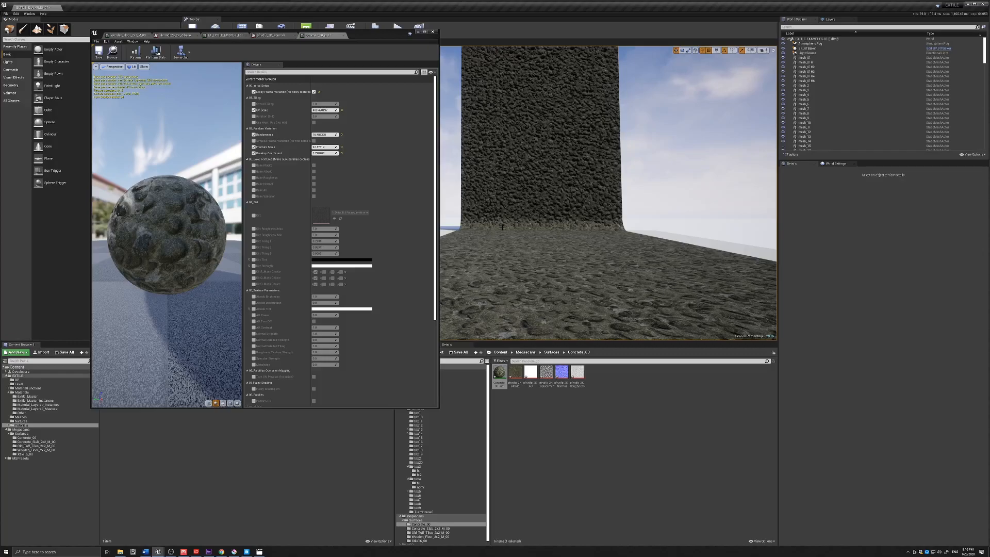
{"action": "right_click_drag", "start_coordinate": [543, 241], "coordinate": [536, 230]}
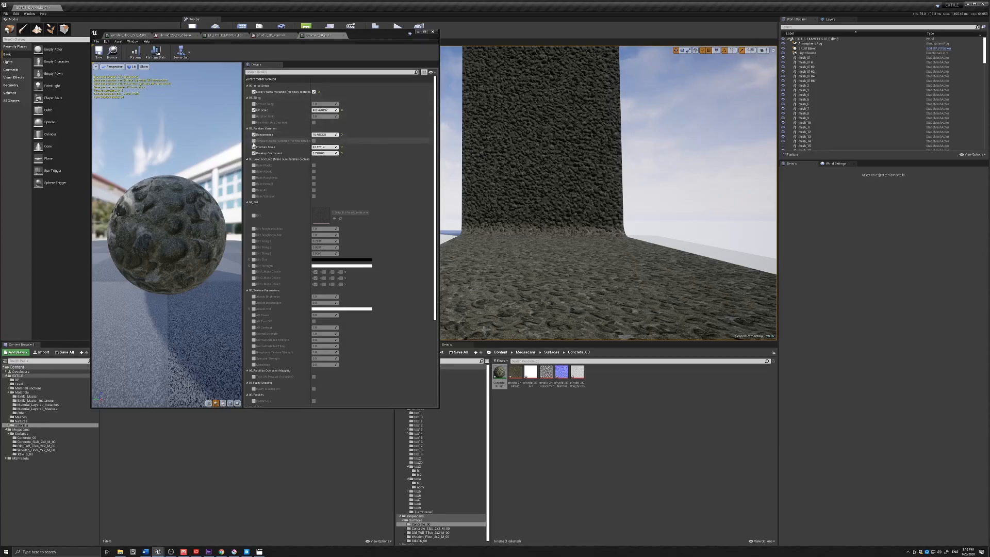
Step: Try the Simplex Fractal Variation, overriding its filter width and adjusting it together with the Fracture Scale
{"action": "left_click", "coordinate": [254, 140]}
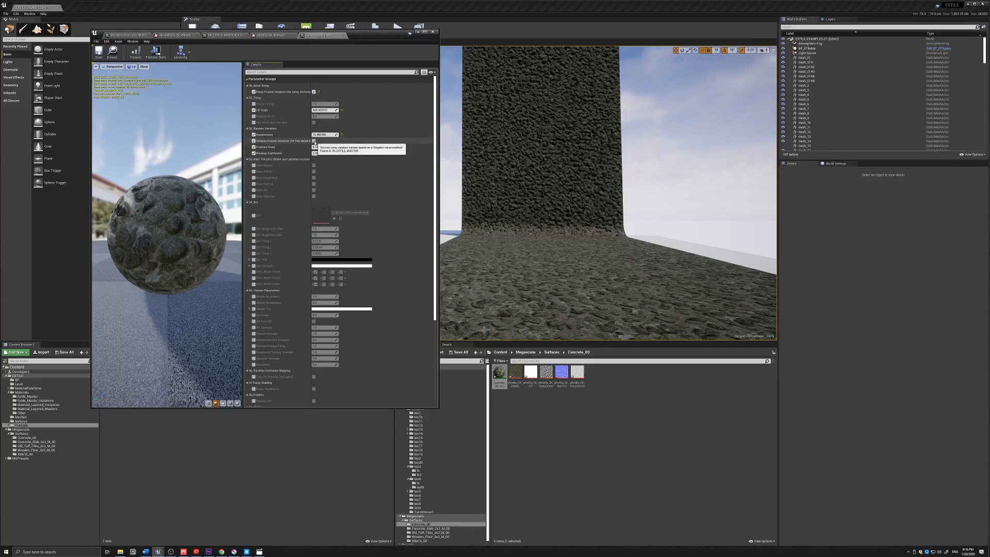
{"action": "left_click", "coordinate": [314, 142]}
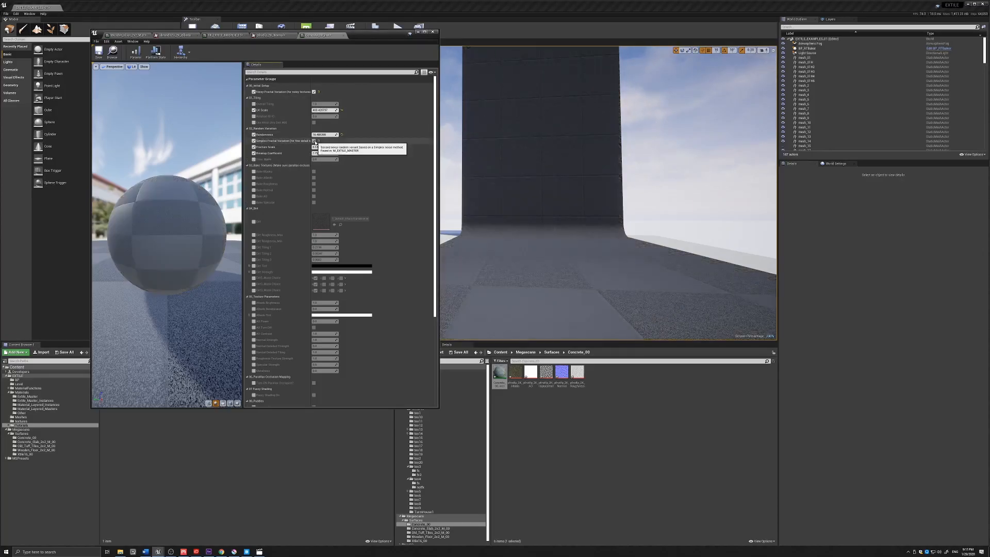
{"action": "left_click", "coordinate": [254, 159]}
{"action": "left_click_drag", "start_coordinate": [324, 159], "coordinate": [336, 147]}
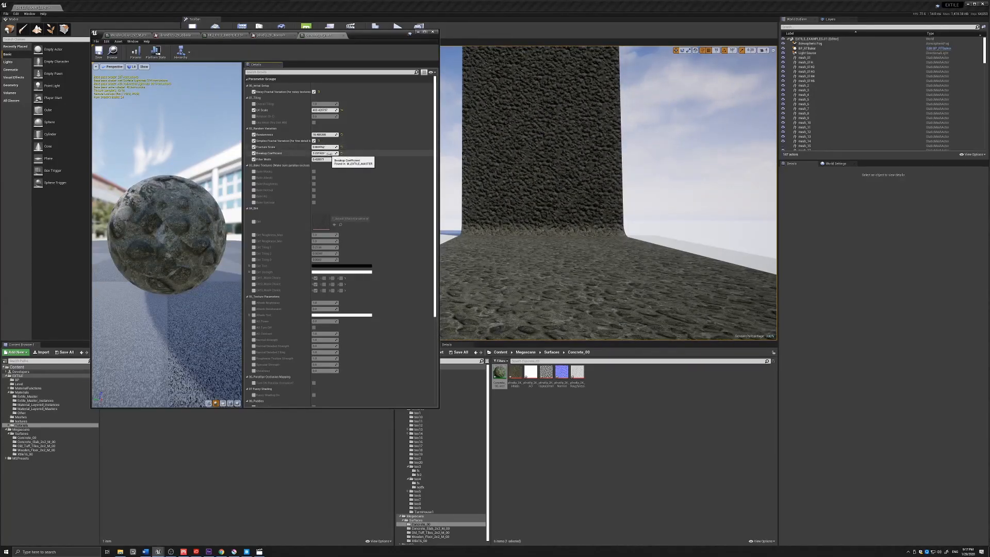
{"action": "left_click_drag", "start_coordinate": [322, 159], "coordinate": [322, 159]}
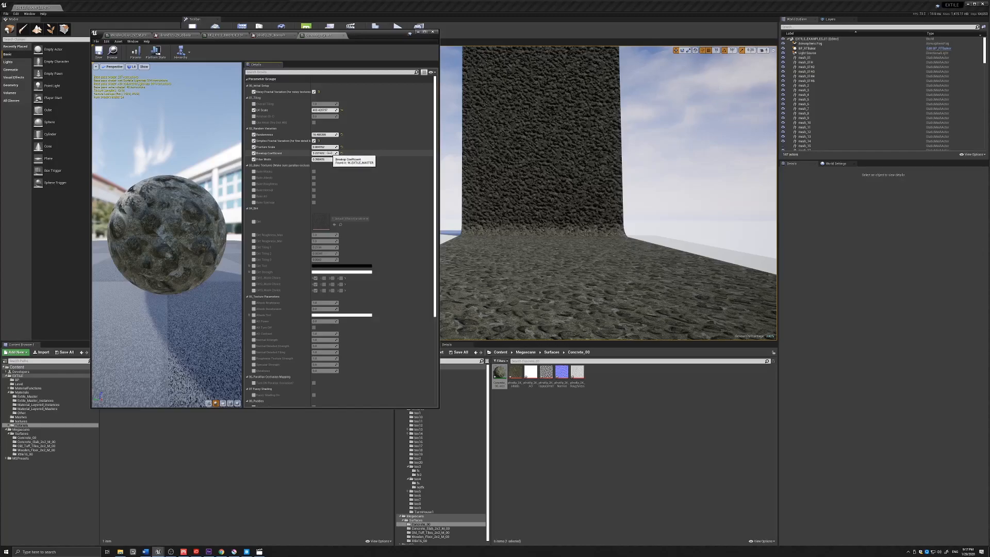
Step: Adjust the Breakup Coefficient, then turn off the Simplex Fractal Variation and retune the Fracture Scale
{"action": "left_click_drag", "start_coordinate": [329, 153], "coordinate": [345, 153]}
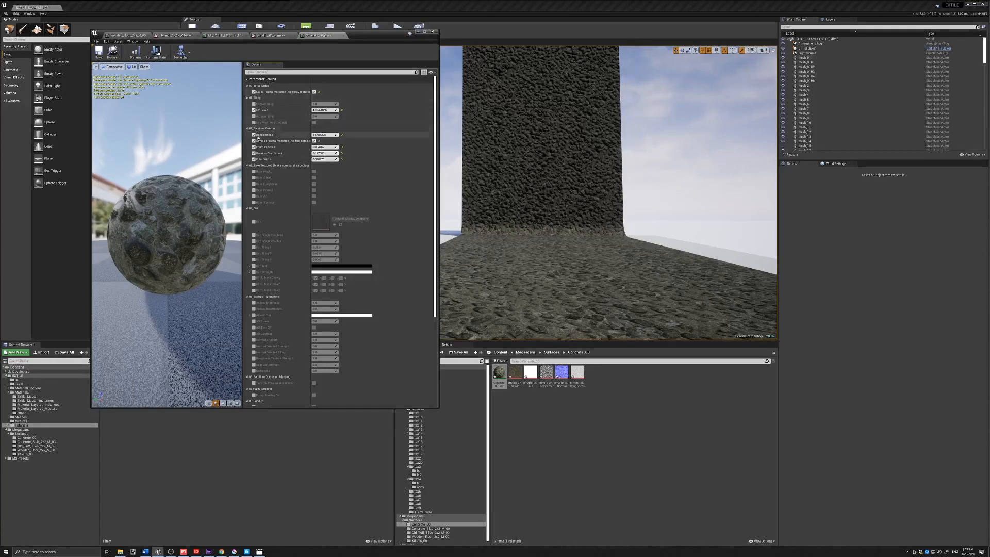
{"action": "left_click", "coordinate": [314, 141]}
{"action": "left_click_drag", "start_coordinate": [324, 147], "coordinate": [323, 147]}
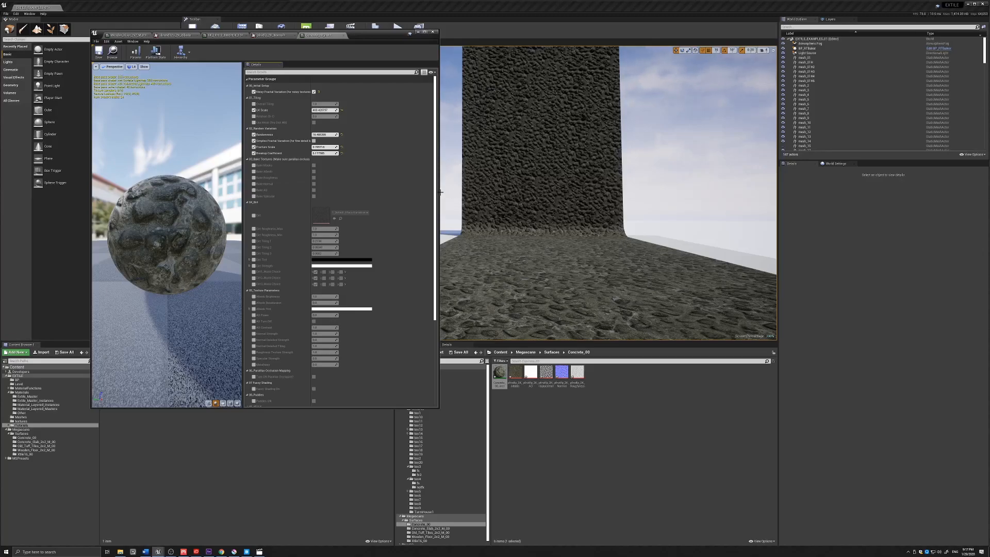
Step: Override the gravel material's Dirt Strength and change its color from white to a medium grey
{"action": "left_click_drag", "start_coordinate": [436, 185], "coordinate": [445, 245]}
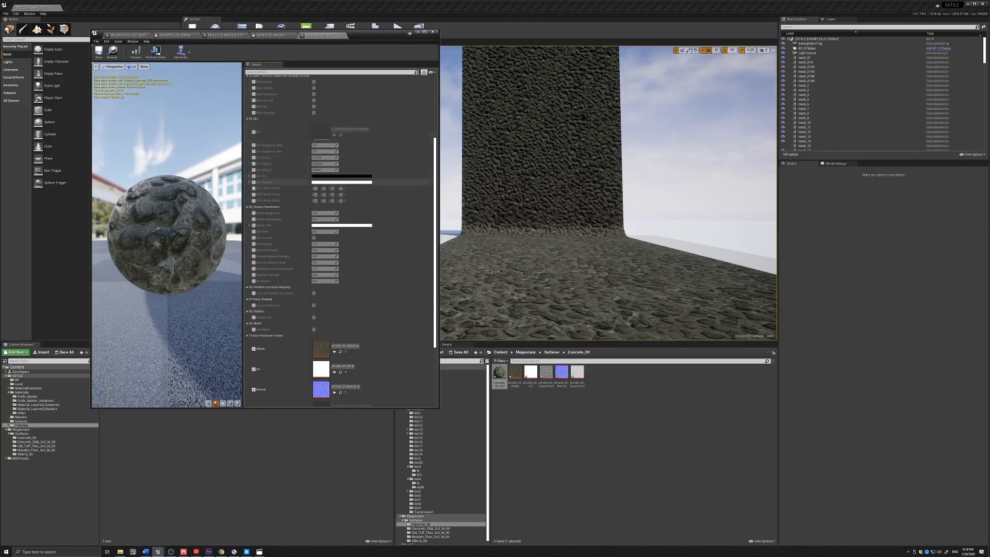
{"action": "left_click", "coordinate": [254, 182]}
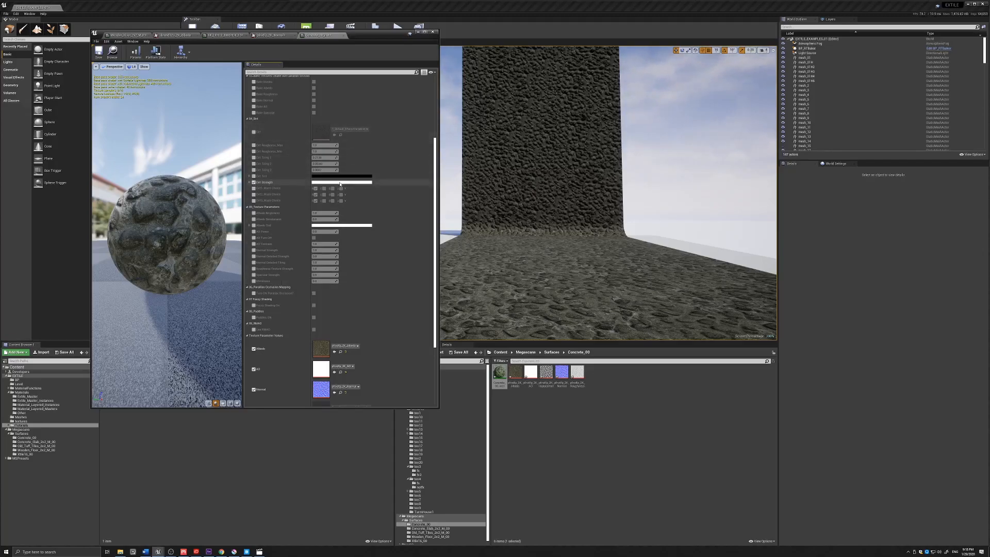
{"action": "left_click", "coordinate": [340, 182]}
{"action": "mouse_move", "coordinate": [416, 244]}
{"action": "left_mouse_down"}
{"action": "mouse_move", "coordinate": [418, 220]}
{"action": "mouse_move", "coordinate": [419, 230]}
{"action": "left_mouse_up"}
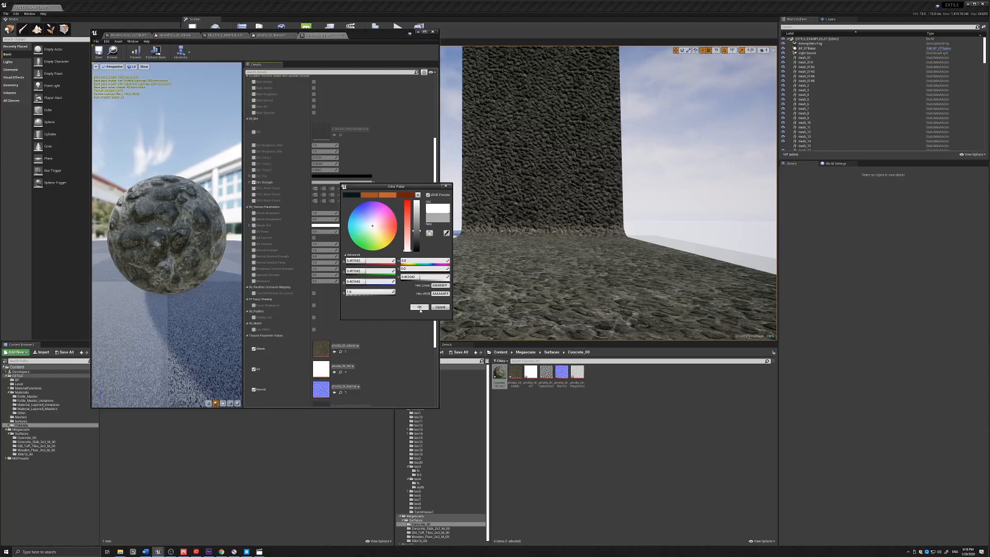
{"action": "left_click", "coordinate": [420, 308]}
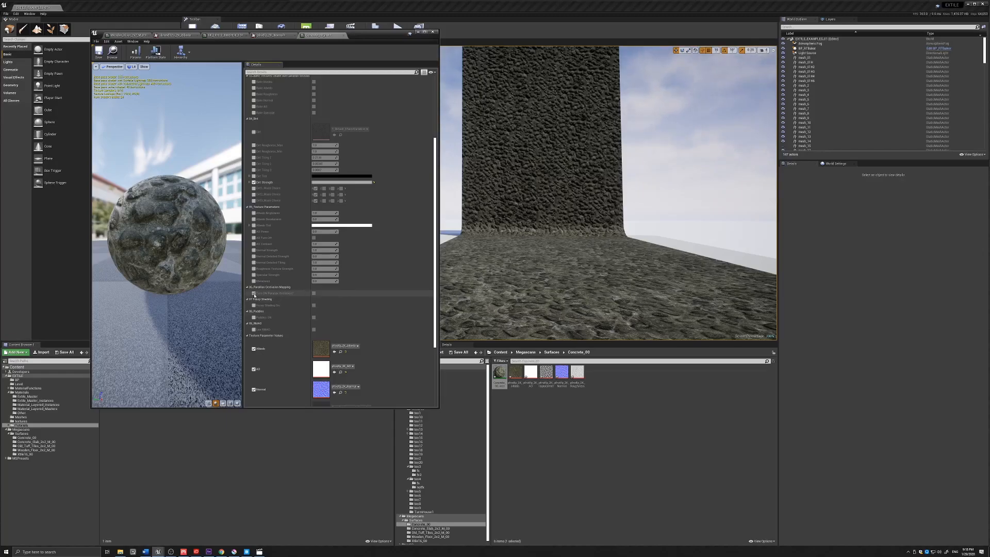
Step: Turn on Parallax Occlusion, override the Heightratio and raise it, checking the relief on the backdrop floor
{"action": "left_click", "coordinate": [313, 293]}
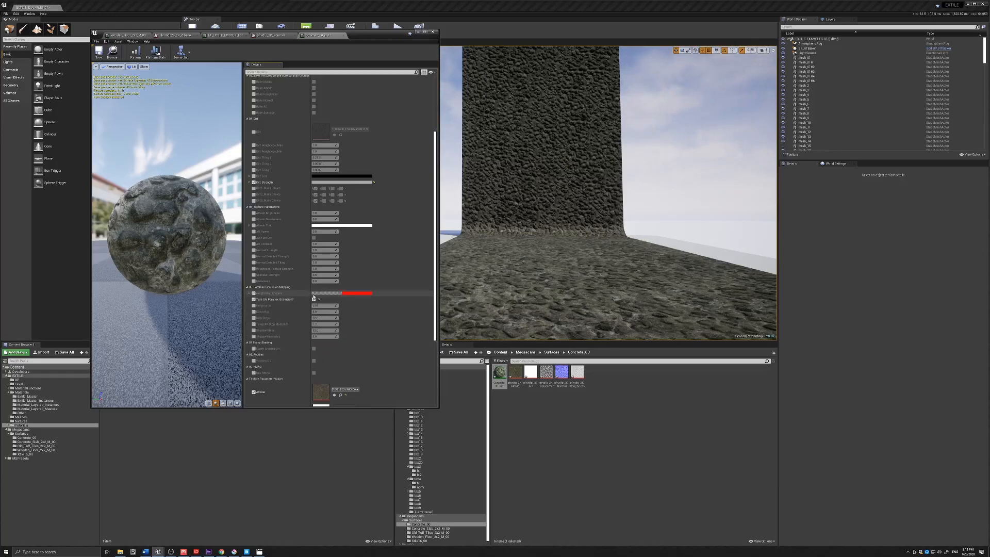
{"action": "scroll", "coordinate": [273, 330], "scroll_direction": "down", "scroll_amount": 3}
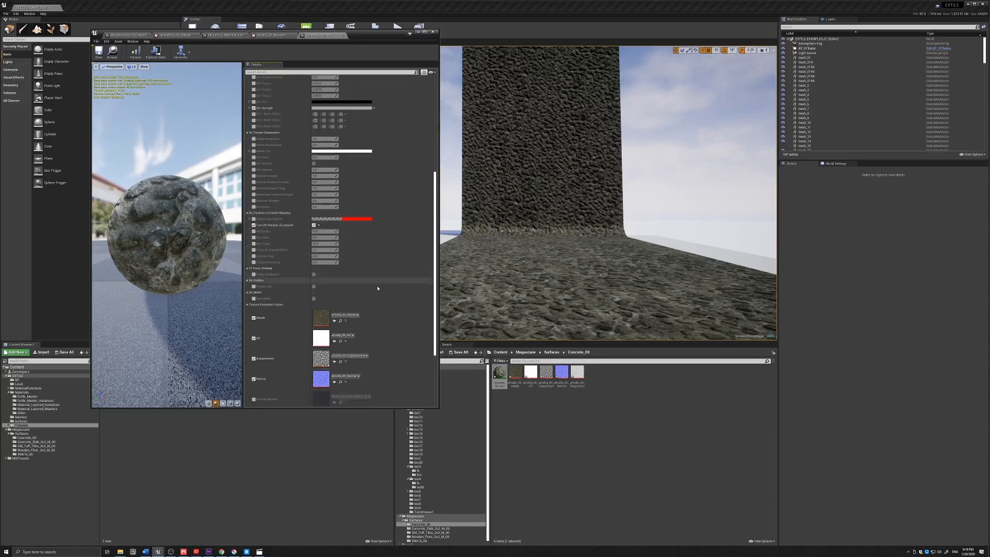
{"action": "scroll", "coordinate": [333, 344], "scroll_direction": "down", "scroll_amount": 1}
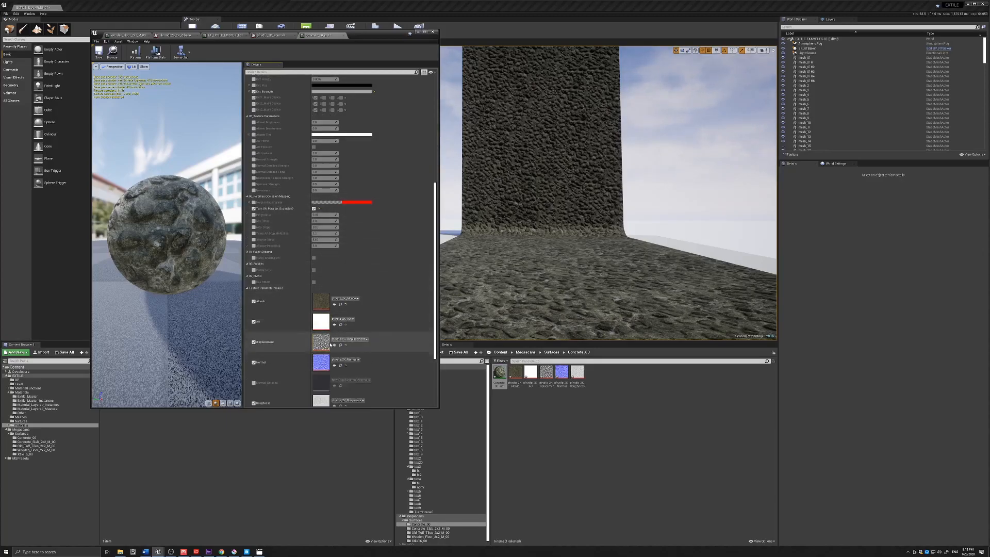
{"action": "scroll", "coordinate": [260, 257], "scroll_direction": "up", "scroll_amount": 2}
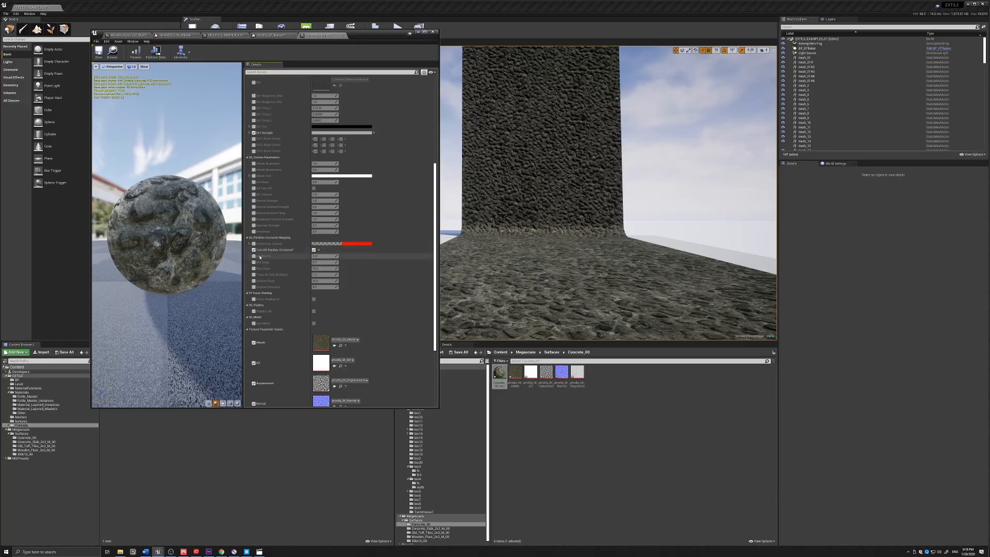
{"action": "left_click", "coordinate": [254, 257]}
{"action": "left_click_drag", "start_coordinate": [325, 256], "coordinate": [338, 256]}
{"action": "right_click_drag", "start_coordinate": [557, 226], "coordinate": [583, 236]}
{"action": "right_click_drag", "start_coordinate": [586, 270], "coordinate": [559, 285]}
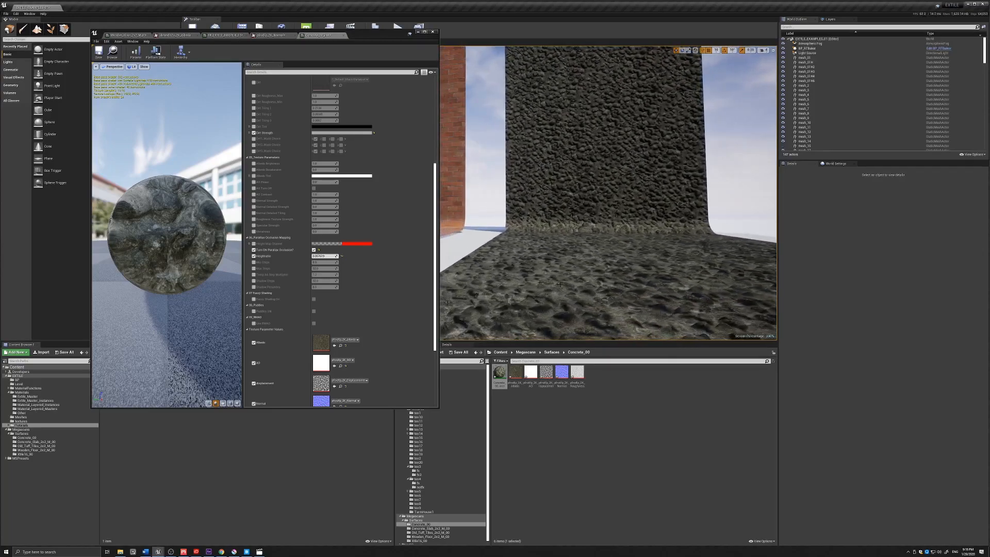
{"action": "right_click_drag", "start_coordinate": [564, 281], "coordinate": [568, 248]}
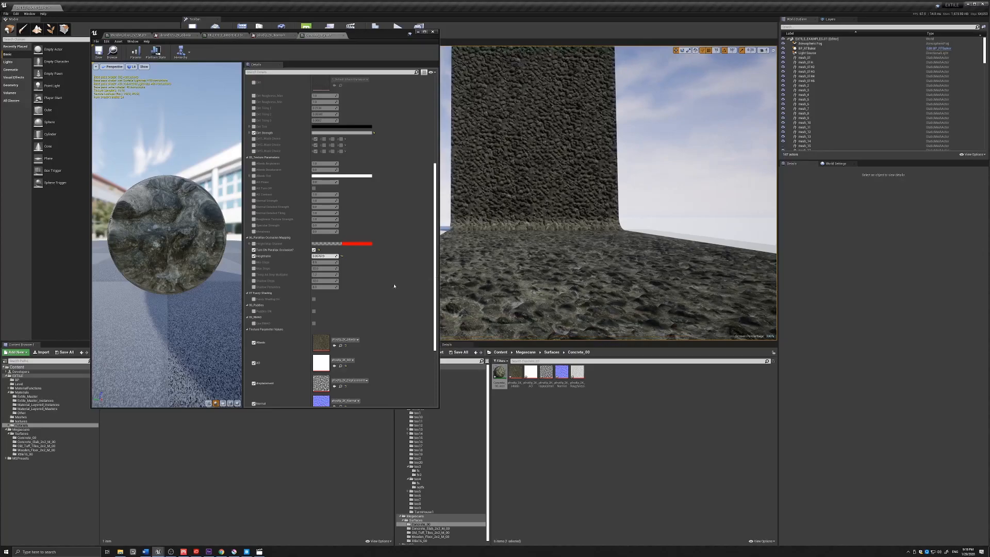
Step: Override the Puddles setting and turn puddles on for the gravel material
{"action": "scroll", "coordinate": [269, 290], "scroll_direction": "down", "scroll_amount": 2}
{"action": "left_click", "coordinate": [254, 286]}
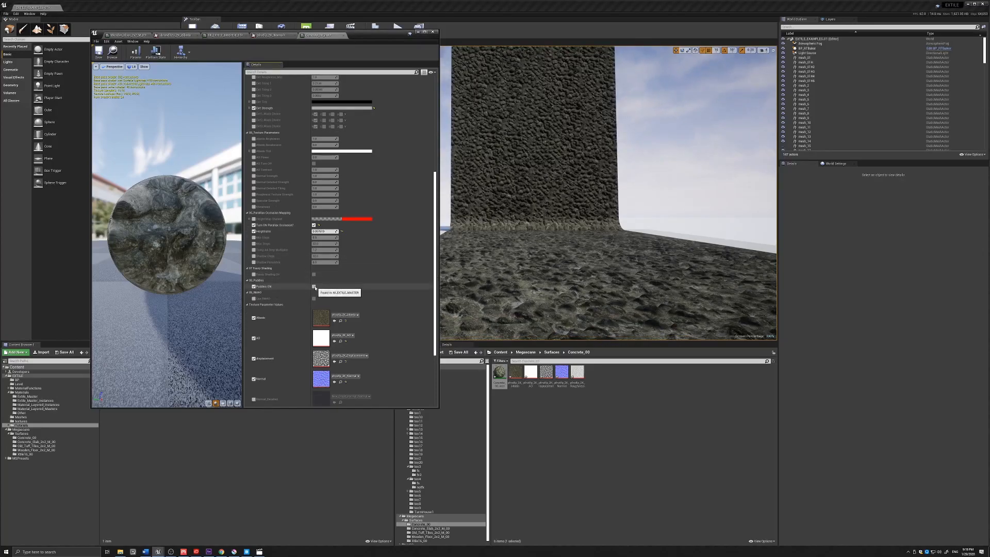
{"action": "left_click", "coordinate": [314, 287]}
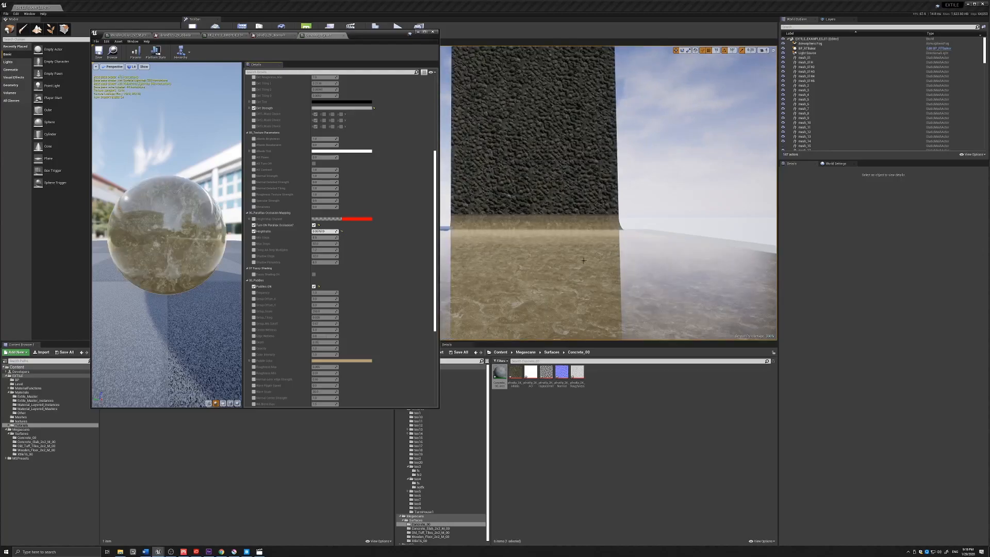
Step: Override the puddle mask texture and assign the black texture with the white blotch from the project's textures folder
{"action": "scroll", "coordinate": [359, 294], "scroll_direction": "down", "scroll_amount": 3}
{"action": "scroll", "coordinate": [359, 294], "scroll_direction": "down", "scroll_amount": 5}
{"action": "scroll", "coordinate": [373, 295], "scroll_direction": "down", "scroll_amount": 1}
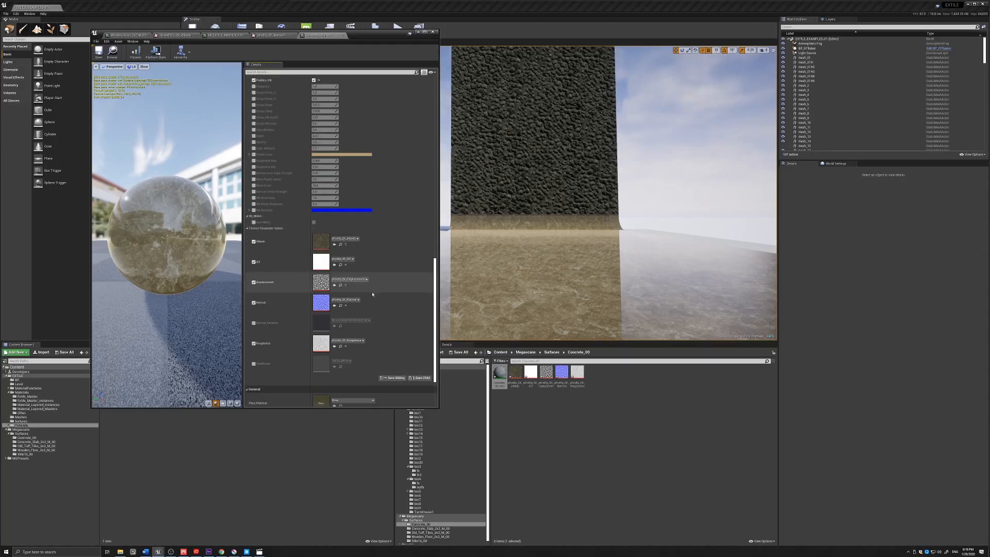
{"action": "left_click", "coordinate": [254, 363]}
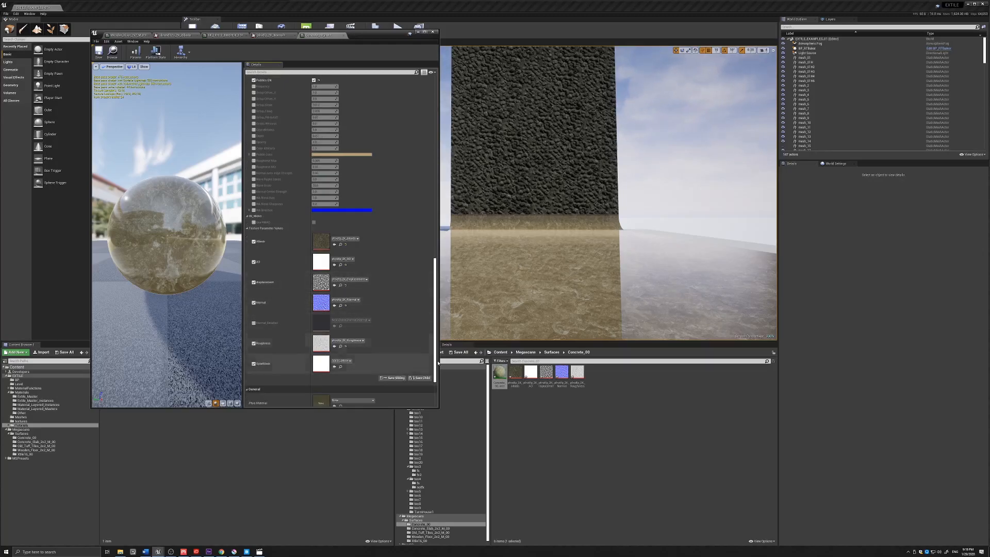
{"action": "left_click_drag", "start_coordinate": [375, 408], "coordinate": [375, 405]}
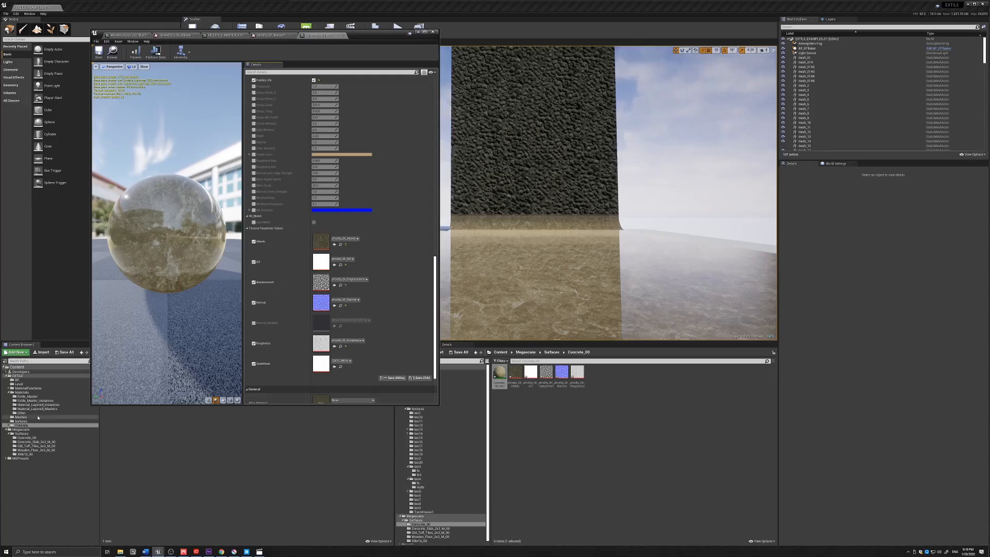
{"action": "left_click", "coordinate": [23, 422]}
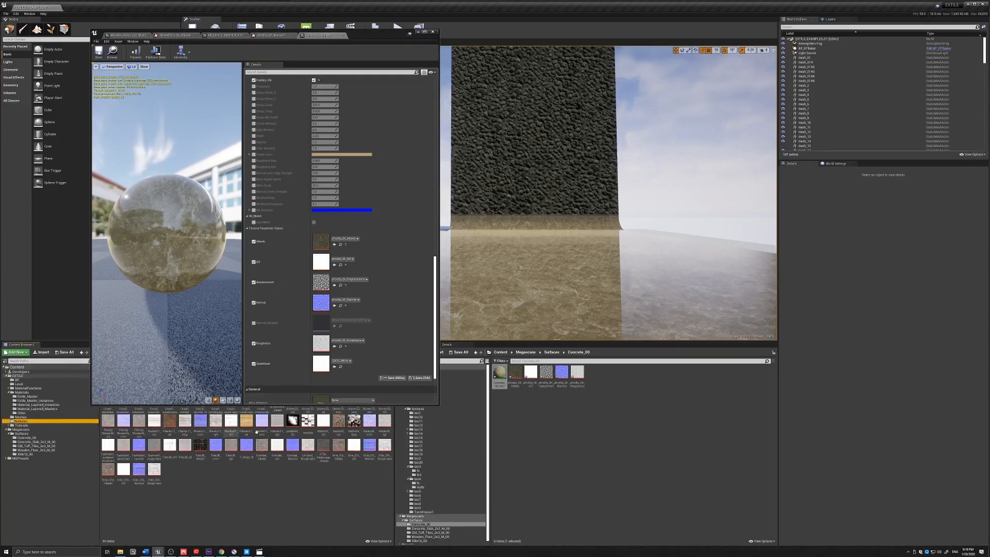
{"action": "left_click_drag", "start_coordinate": [292, 422], "coordinate": [322, 363]}
{"action": "right_click_drag", "start_coordinate": [535, 269], "coordinate": [516, 289]}
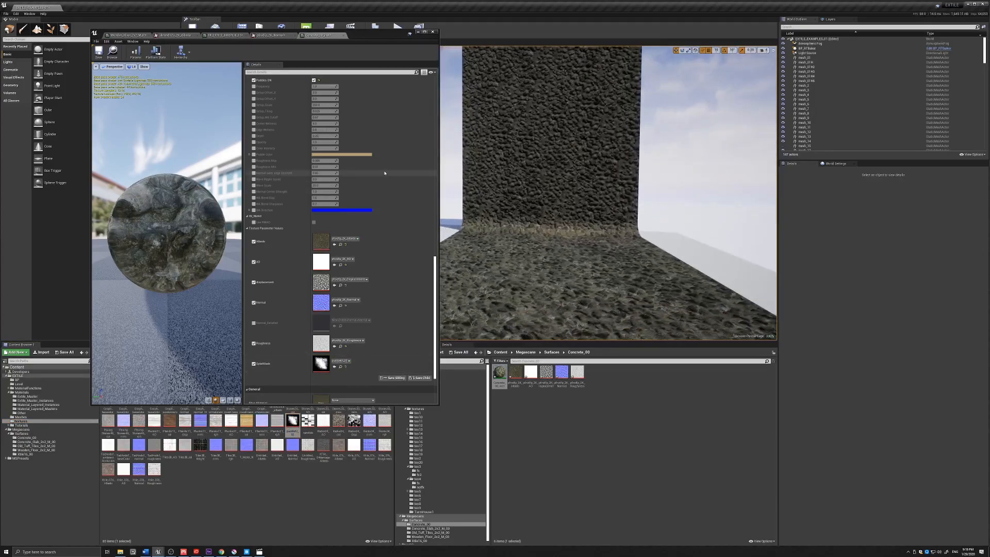
Step: Override the puddle's frequency, X and Y offsets and scale, tuning the offsets and scale to place one patch on the backdrop floor
{"action": "scroll", "coordinate": [388, 165], "scroll_direction": "up", "scroll_amount": 5}
{"action": "left_click", "coordinate": [253, 161]}
{"action": "left_click", "coordinate": [253, 166]}
{"action": "left_click", "coordinate": [253, 173]}
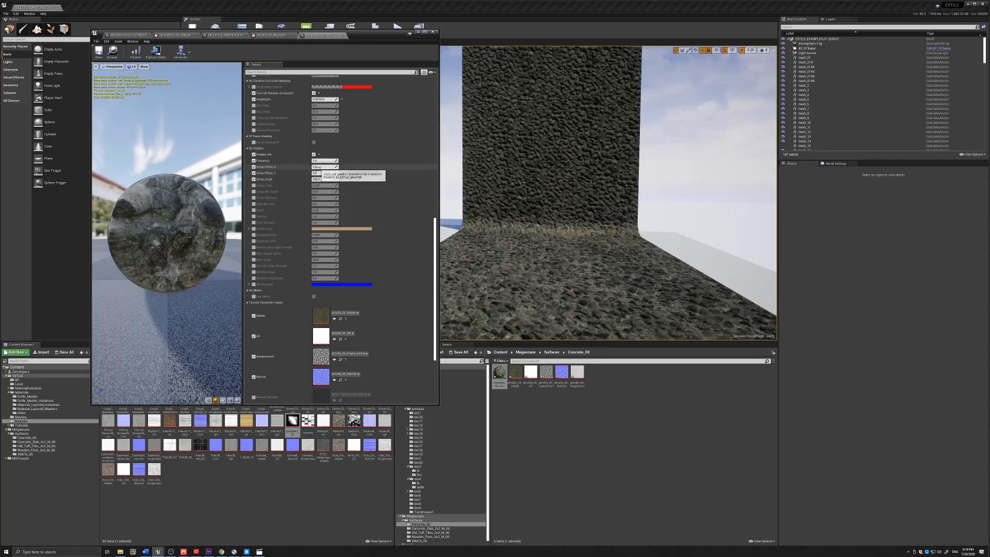
{"action": "mouse_move", "coordinate": [321, 167]}
{"action": "left_mouse_down"}
{"action": "mouse_move", "coordinate": [361, 172]}
{"action": "mouse_move", "coordinate": [330, 173]}
{"action": "left_mouse_up"}
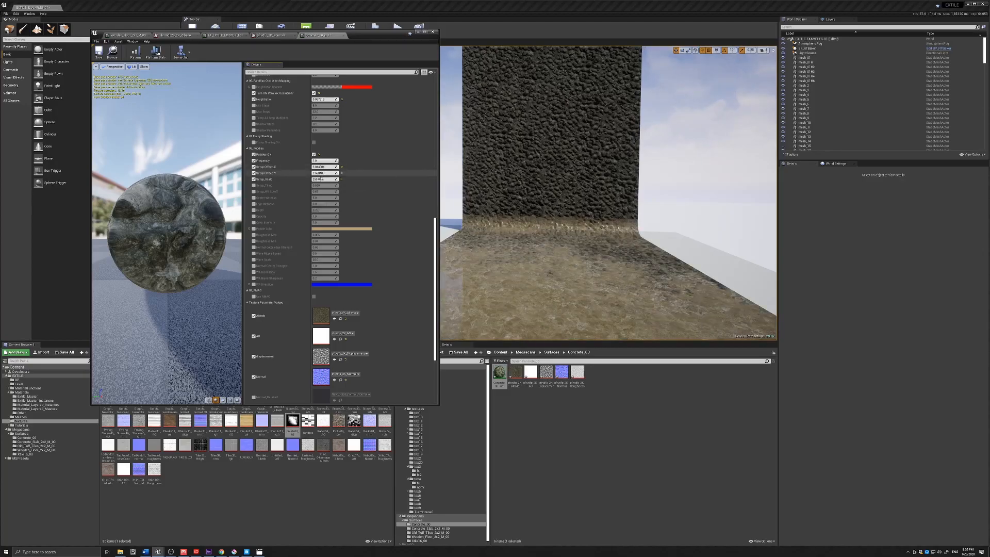
{"action": "mouse_move", "coordinate": [325, 179]}
{"action": "left_mouse_down"}
{"action": "mouse_move", "coordinate": [285, 179]}
{"action": "mouse_move", "coordinate": [341, 167]}
{"action": "mouse_move", "coordinate": [335, 173]}
{"action": "left_mouse_up"}
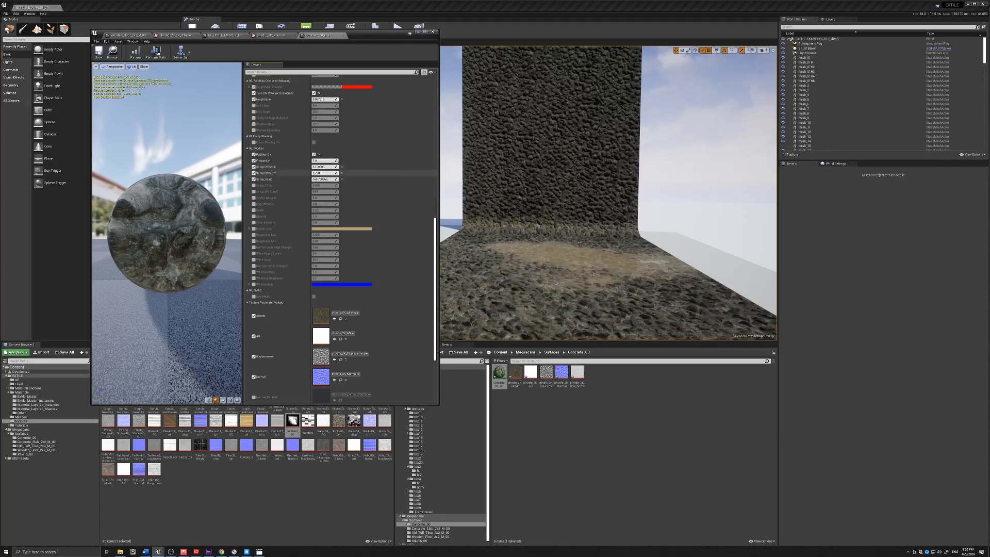
{"action": "right_click_drag", "start_coordinate": [573, 261], "coordinate": [524, 281]}
{"action": "left_click", "coordinate": [537, 259]}
{"action": "key", "text": "Escape"}
{"action": "mouse_move", "coordinate": [580, 245]}
{"action": "right_mouse_down"}
{"action": "mouse_move", "coordinate": [605, 225]}
{"action": "mouse_move", "coordinate": [647, 221]}
{"action": "mouse_move", "coordinate": [567, 226]}
{"action": "mouse_move", "coordinate": [585, 248]}
{"action": "right_mouse_up"}
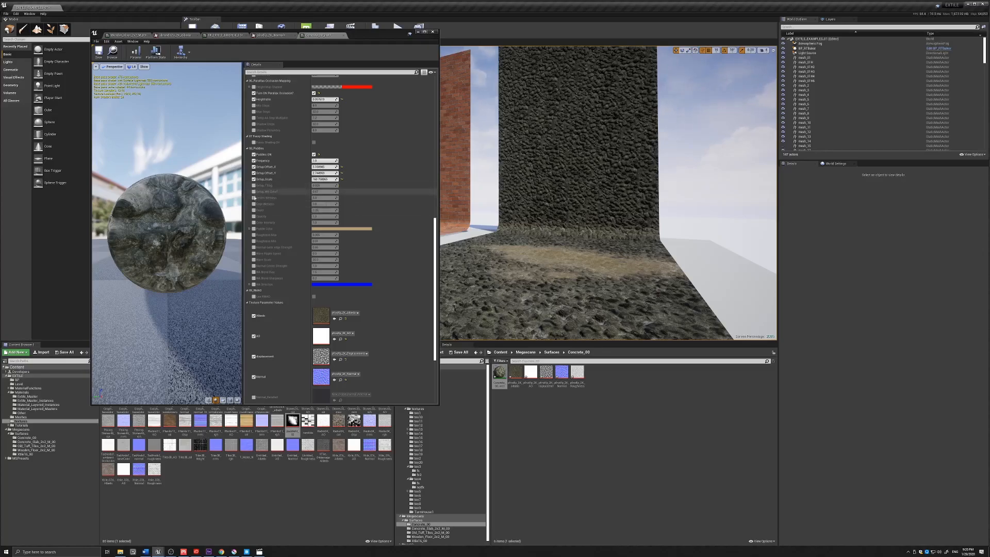
Step: Override the puddle's center wetness and edge wetness, adjust both and check the reflections on the floor
{"action": "left_click", "coordinate": [253, 197]}
{"action": "left_click", "coordinate": [254, 204]}
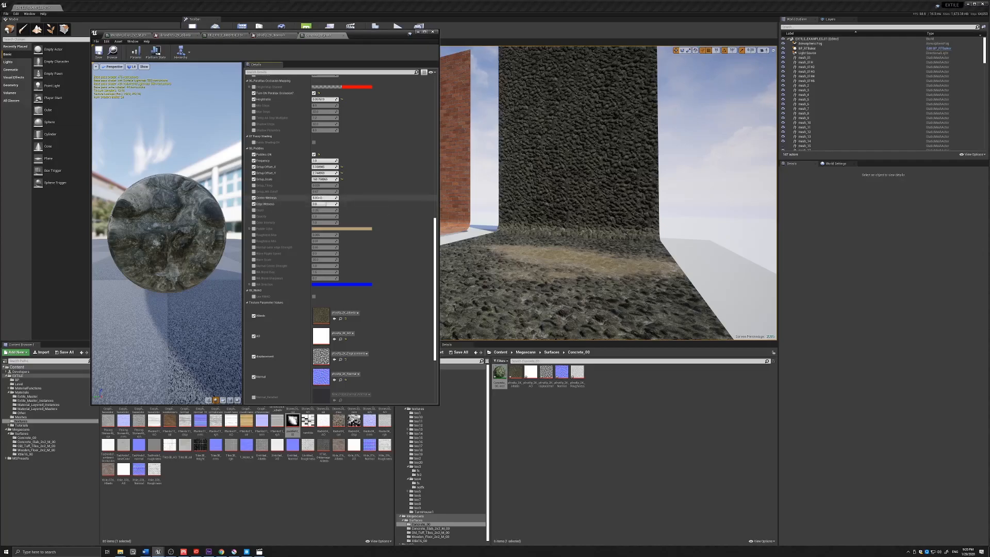
{"action": "mouse_move", "coordinate": [320, 198]}
{"action": "left_mouse_down"}
{"action": "mouse_move", "coordinate": [306, 198]}
{"action": "mouse_move", "coordinate": [320, 204]}
{"action": "left_mouse_up"}
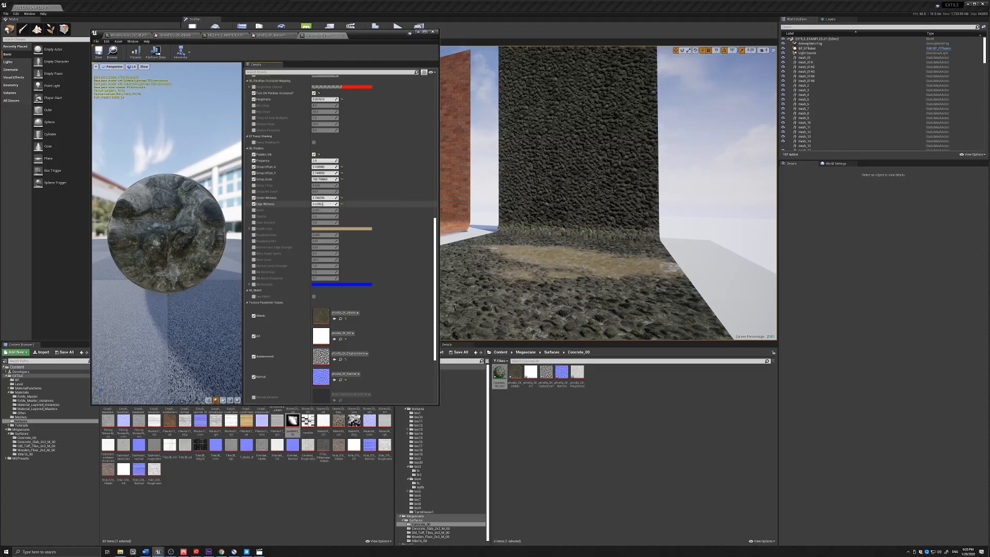
{"action": "mouse_move", "coordinate": [578, 206]}
{"action": "right_mouse_down"}
{"action": "mouse_move", "coordinate": [508, 206]}
{"action": "mouse_move", "coordinate": [562, 205]}
{"action": "right_mouse_up"}
{"action": "right_click_drag", "start_coordinate": [568, 268], "coordinate": [582, 269]}
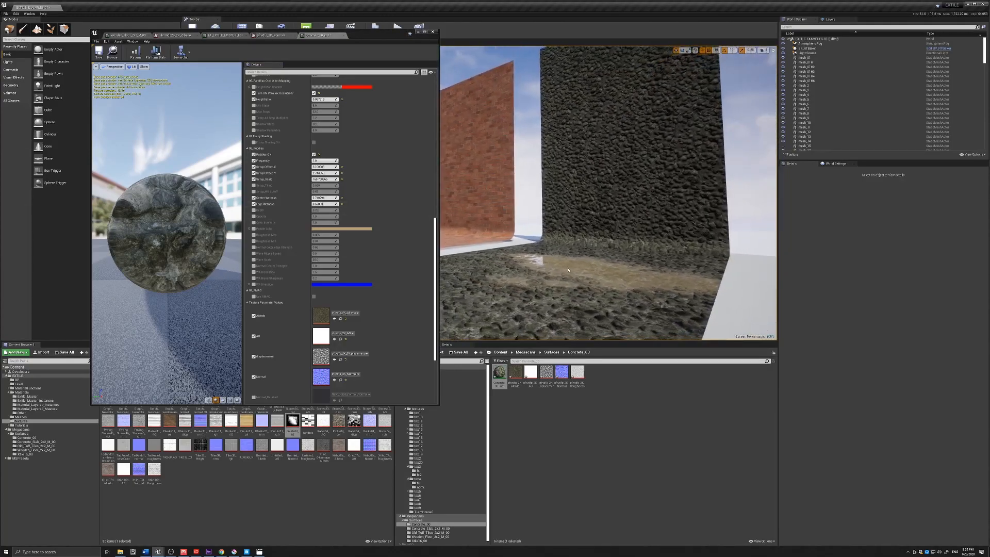
Step: Override the puddle's color intensity and depth, and lower both values
{"action": "left_click", "coordinate": [253, 223]}
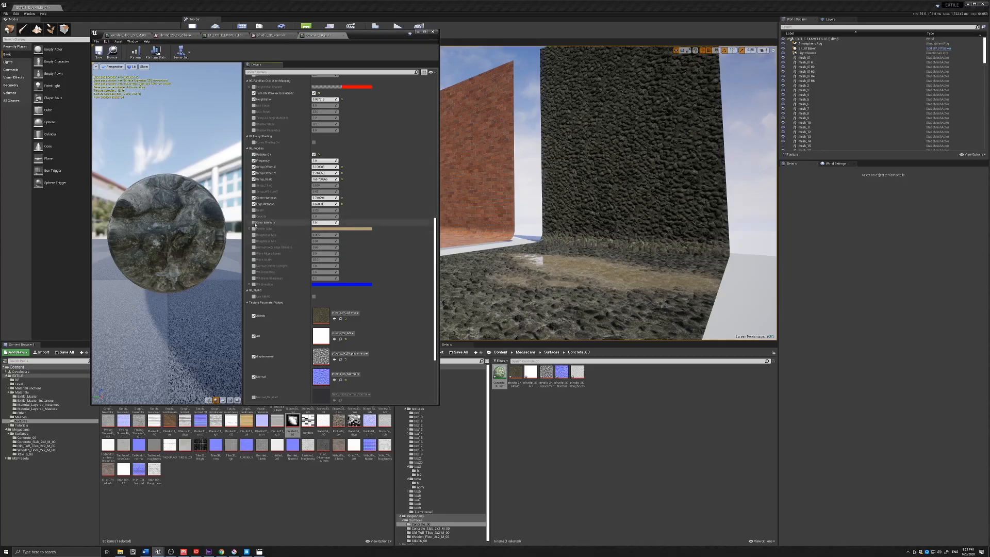
{"action": "left_click_drag", "start_coordinate": [329, 223], "coordinate": [316, 223]}
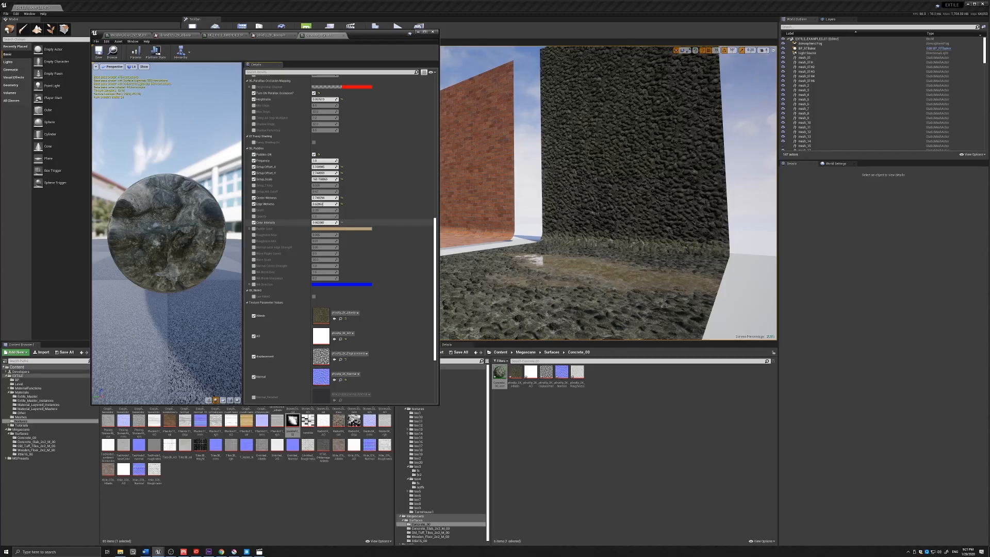
{"action": "left_click_drag", "start_coordinate": [316, 223], "coordinate": [315, 223]}
{"action": "right_click_drag", "start_coordinate": [609, 207], "coordinate": [485, 201]}
{"action": "right_click_drag", "start_coordinate": [498, 253], "coordinate": [500, 231]}
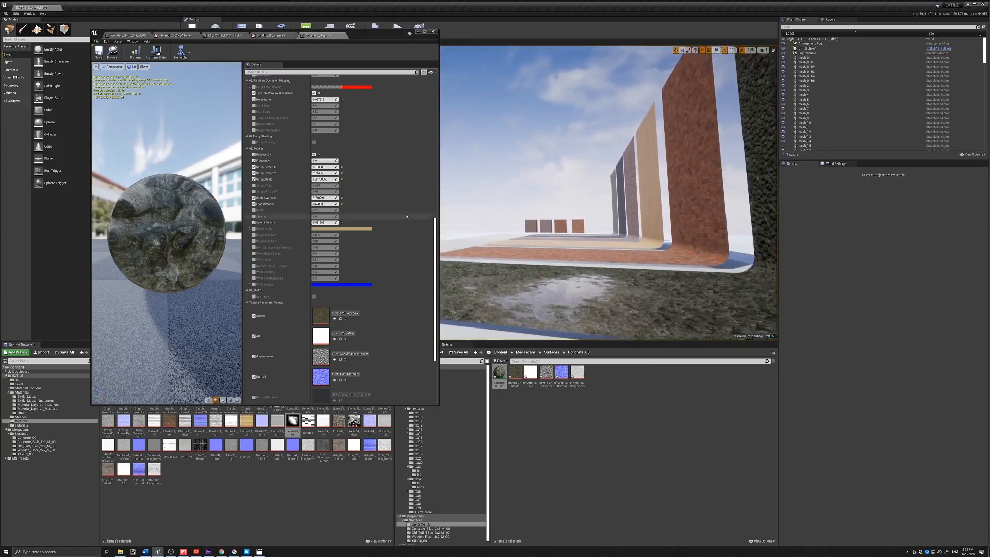
{"action": "left_click", "coordinate": [253, 210]}
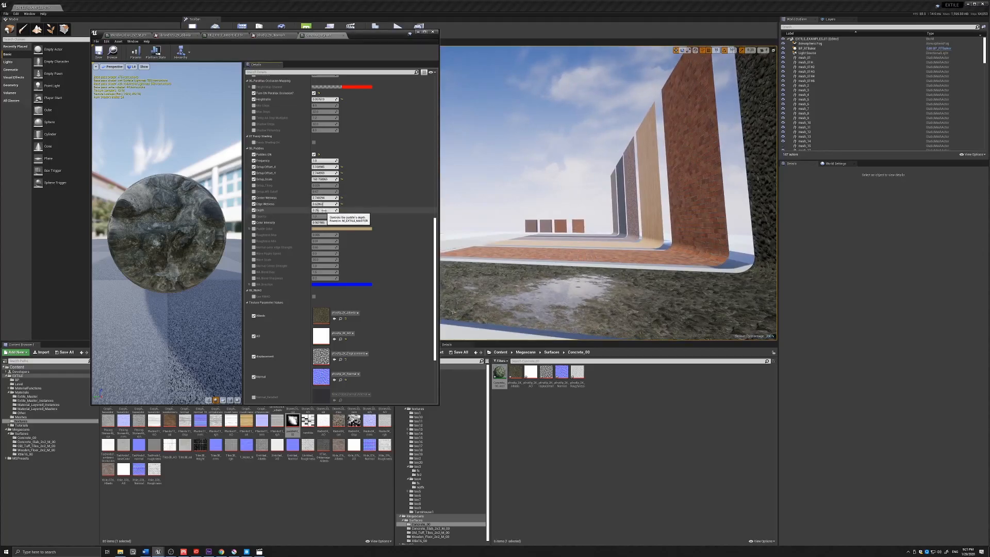
{"action": "left_click_drag", "start_coordinate": [317, 210], "coordinate": [309, 210]}
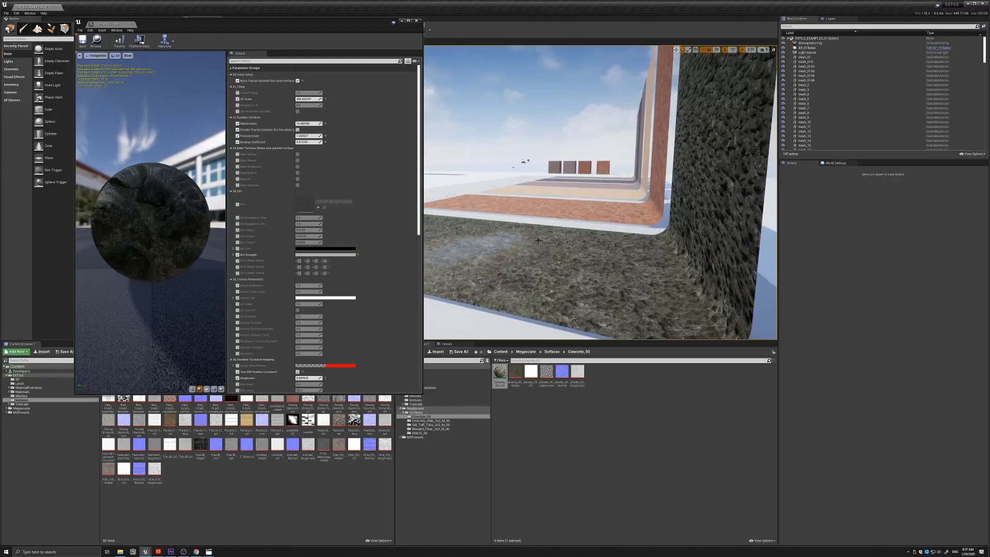
Step: Examine the puddle reflections and gravel relief from several angles, and review the material's parameter groups
{"action": "key", "text": "a"}
{"action": "right_click_drag", "start_coordinate": [538, 240], "coordinate": [523, 249]}
{"action": "key", "text": "a"}
{"action": "key", "text": "a"}
{"action": "key", "text": "d"}
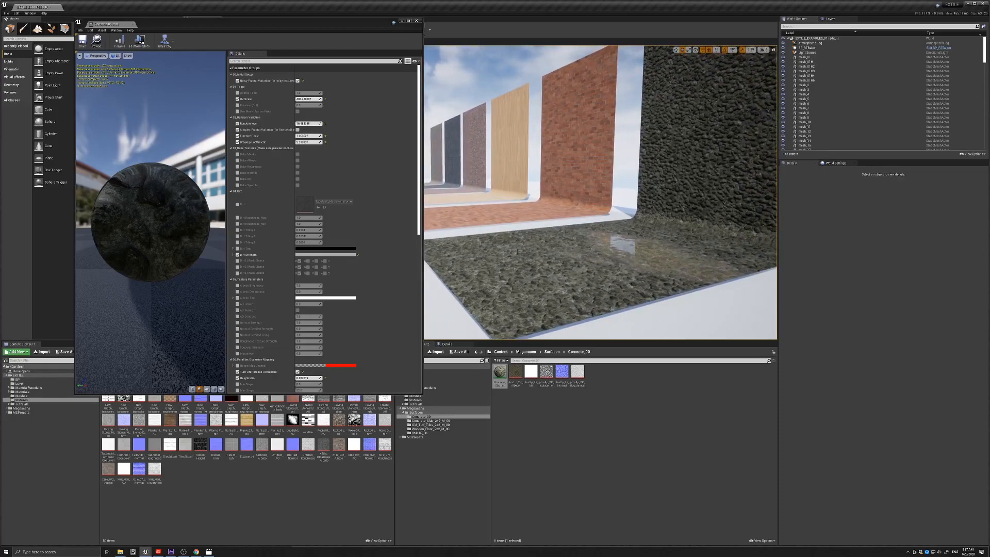
{"action": "key", "text": "d"}
{"action": "right_click_drag", "start_coordinate": [523, 260], "coordinate": [584, 300]}
{"action": "key", "text": "a"}
{"action": "key", "text": "d"}
{"action": "key", "text": "a"}
{"action": "key", "text": "a"}
{"action": "key", "text": "d"}
{"action": "key", "text": "q"}
{"action": "key", "text": "a"}
{"action": "key", "text": "d"}
{"action": "key", "text": "a"}
{"action": "key", "text": "a"}
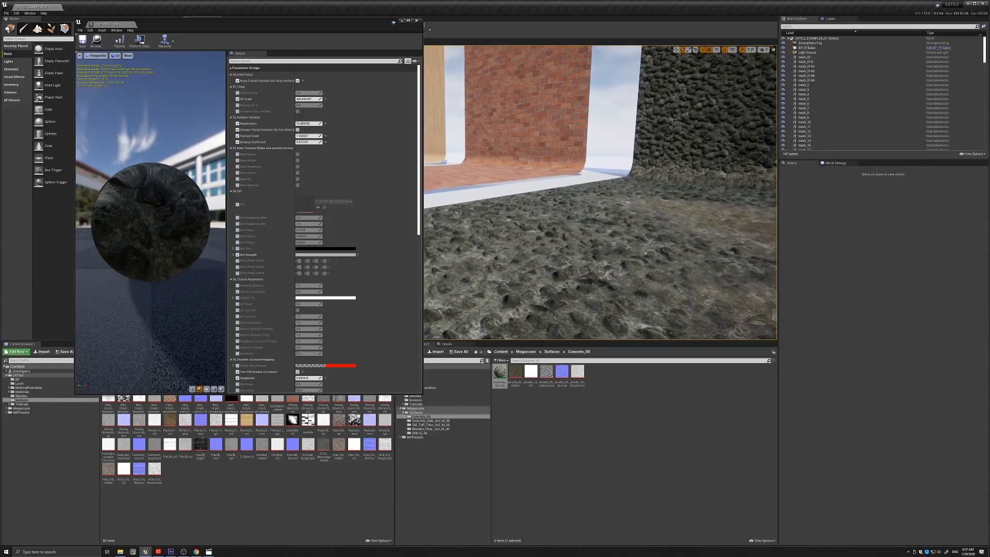
{"action": "right_click_drag", "start_coordinate": [601, 268], "coordinate": [603, 268]}
{"action": "key", "text": "a"}
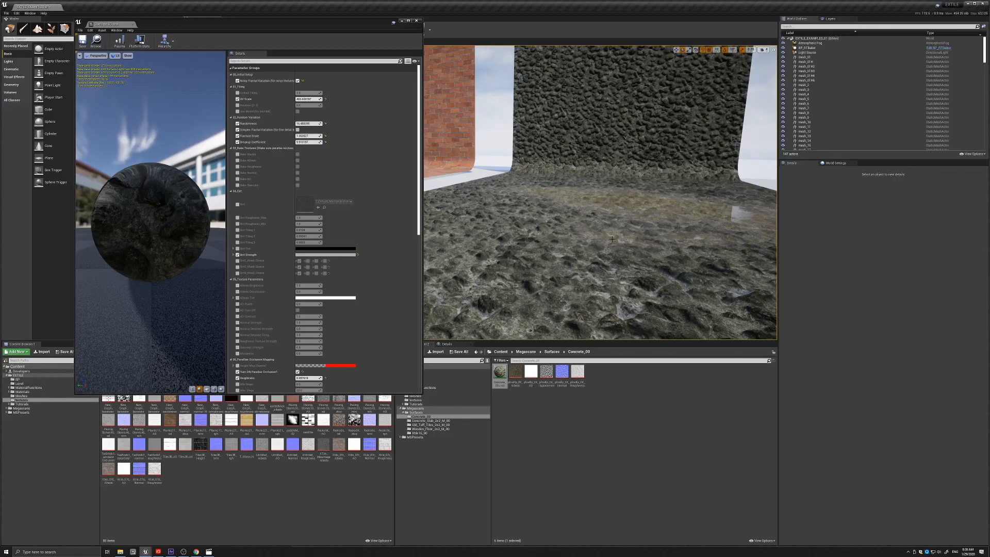
{"action": "right_click_drag", "start_coordinate": [613, 239], "coordinate": [614, 239]}
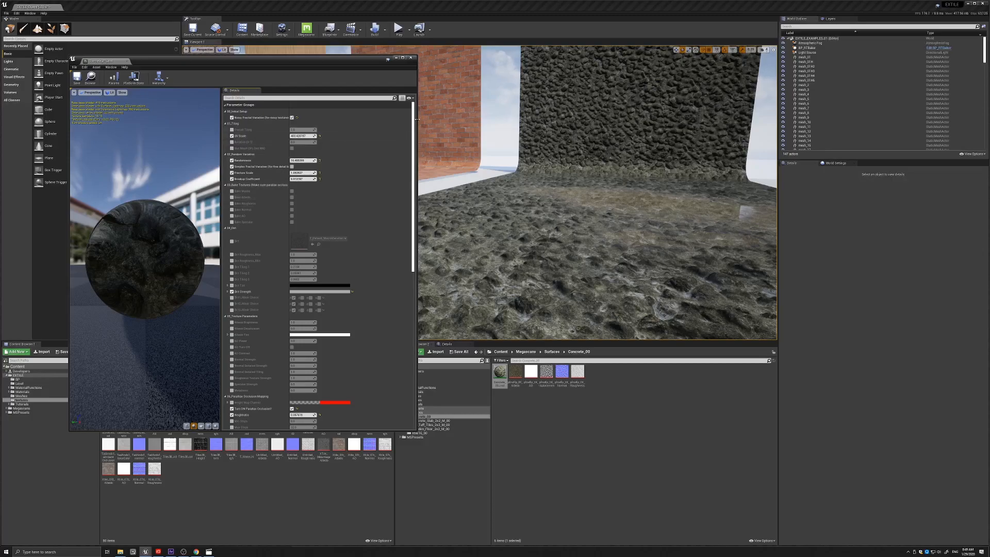
{"action": "scroll", "coordinate": [252, 217], "scroll_direction": "down", "scroll_amount": 1}
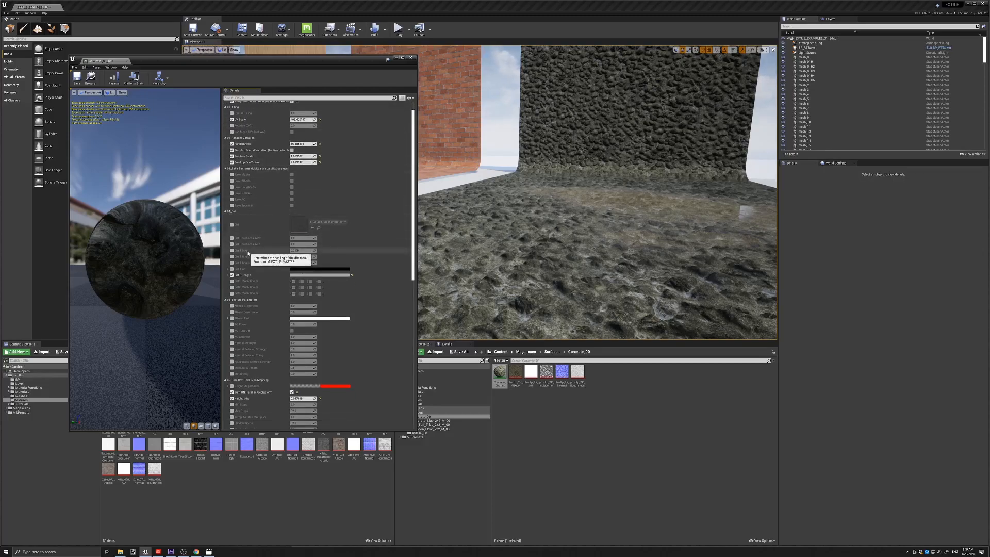
{"action": "scroll", "coordinate": [257, 351], "scroll_direction": "down", "scroll_amount": 2}
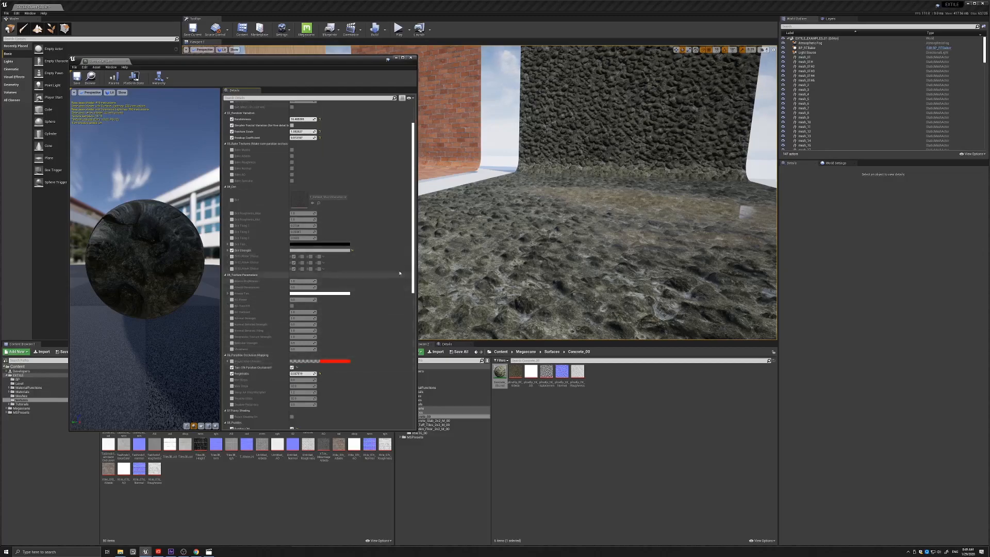
Step: Review the gravel material's parameter groups and examine the puddle floor beside the brick backdrop from several viewpoints
{"action": "scroll", "coordinate": [283, 371], "scroll_direction": "down", "scroll_amount": 2}
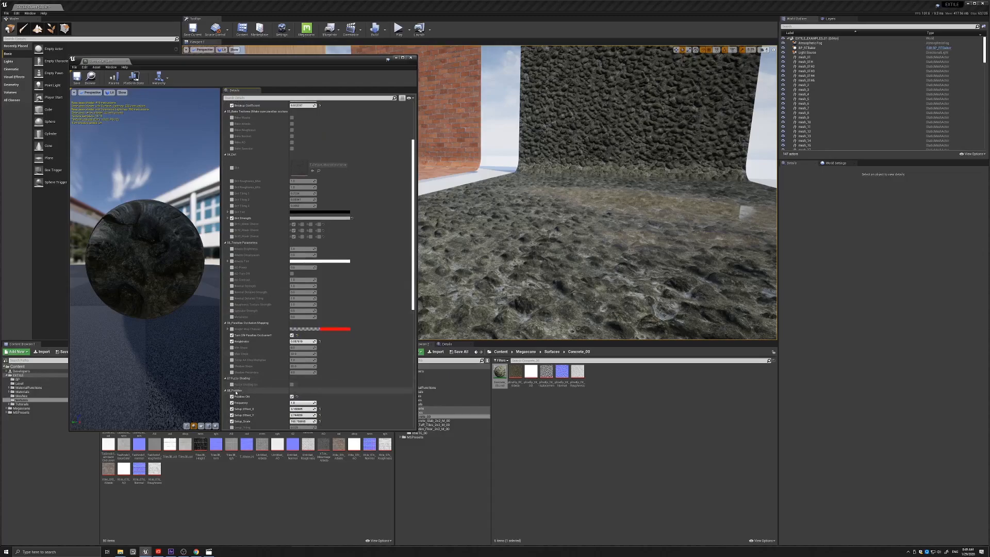
{"action": "mouse_move", "coordinate": [414, 296]}
{"action": "left_mouse_down"}
{"action": "mouse_move", "coordinate": [413, 361]}
{"action": "mouse_move", "coordinate": [412, 290]}
{"action": "left_mouse_up"}
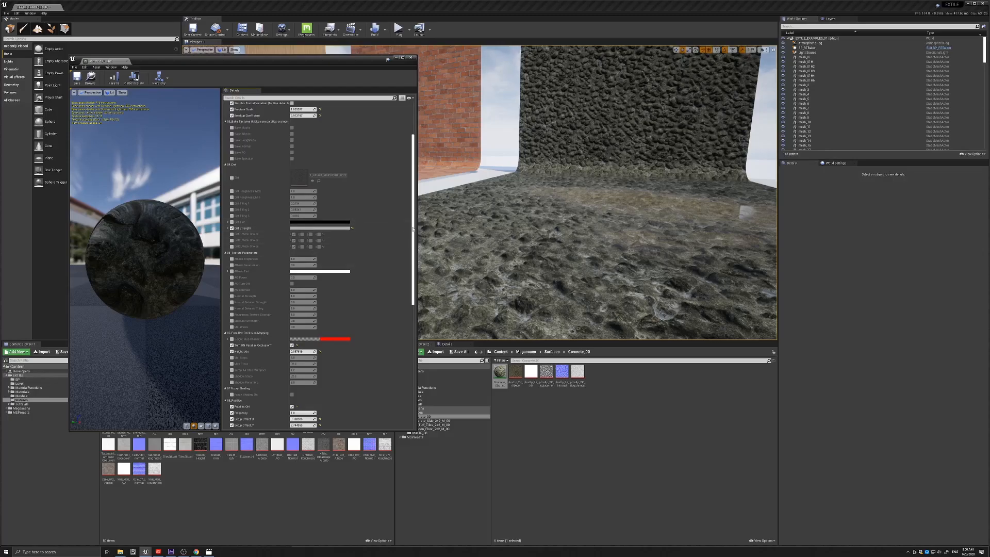
{"action": "mouse_move", "coordinate": [412, 229]}
{"action": "left_mouse_down"}
{"action": "mouse_move", "coordinate": [411, 201]}
{"action": "mouse_move", "coordinate": [414, 269]}
{"action": "mouse_move", "coordinate": [417, 215]}
{"action": "left_mouse_up"}
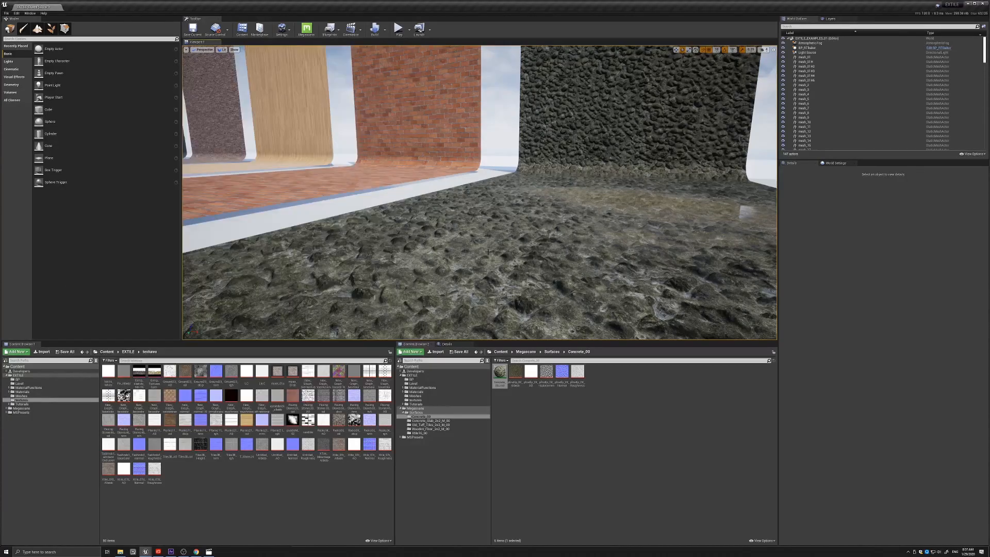
{"action": "right_click_drag", "start_coordinate": [489, 249], "coordinate": [511, 248]}
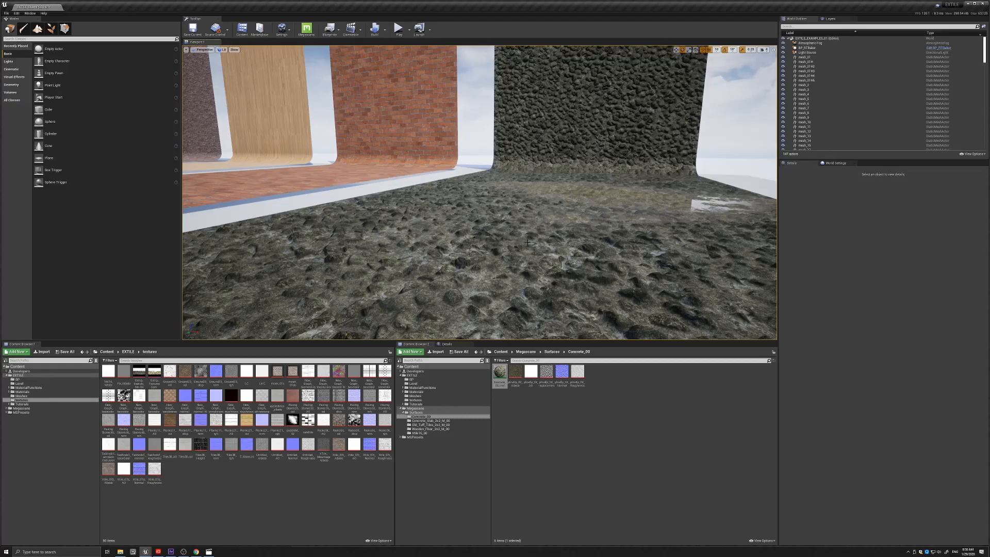
{"action": "right_click_drag", "start_coordinate": [528, 243], "coordinate": [476, 222]}
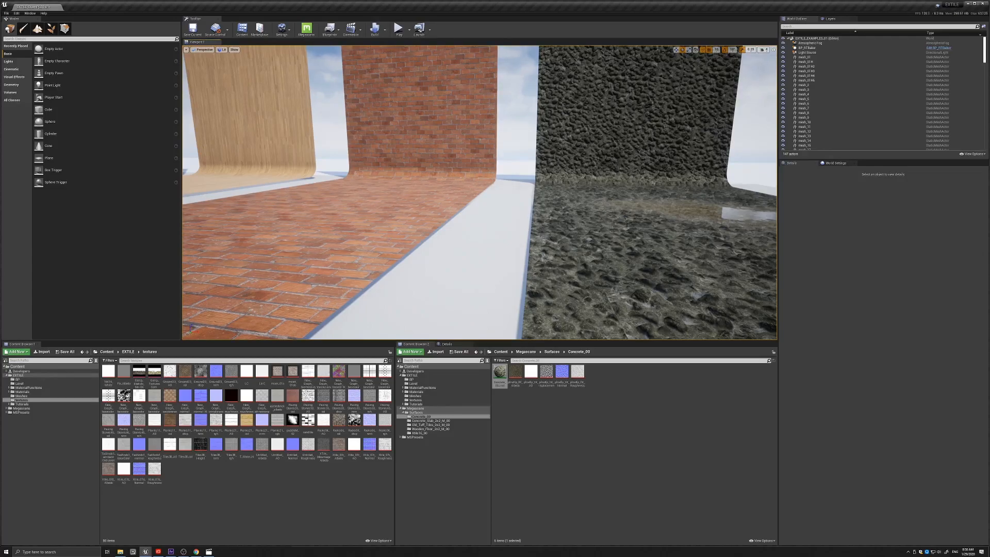
{"action": "key", "text": "d"}
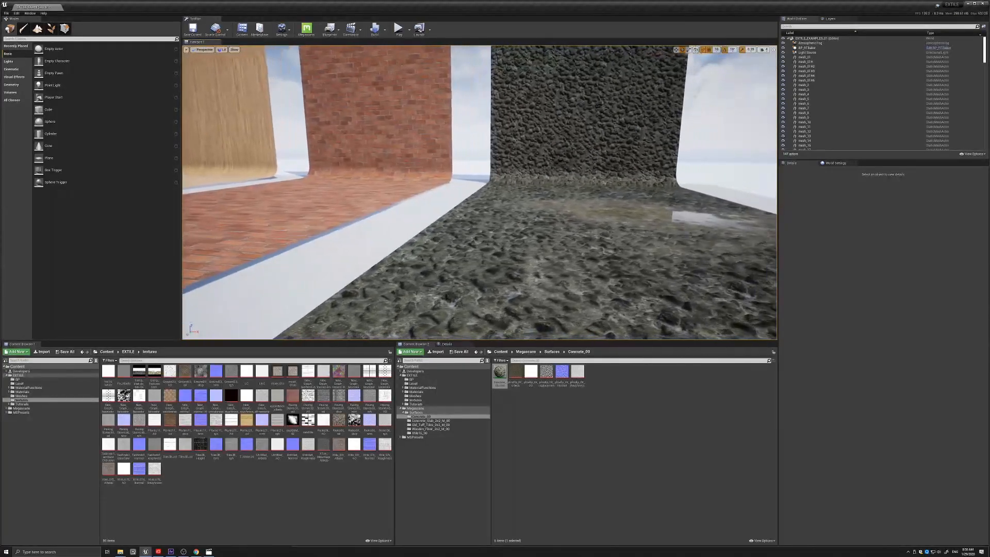
{"action": "key", "text": "d"}
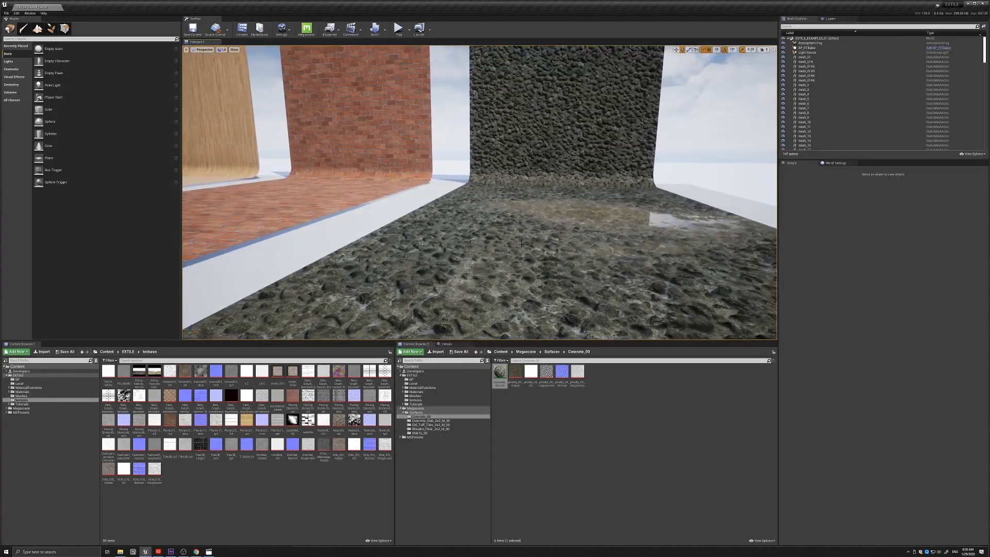
{"action": "mouse_move", "coordinate": [531, 224]}
{"action": "middle_mouse_down"}
{"action": "mouse_move", "coordinate": [520, 217]}
{"action": "mouse_move", "coordinate": [531, 224]}
{"action": "middle_mouse_up"}
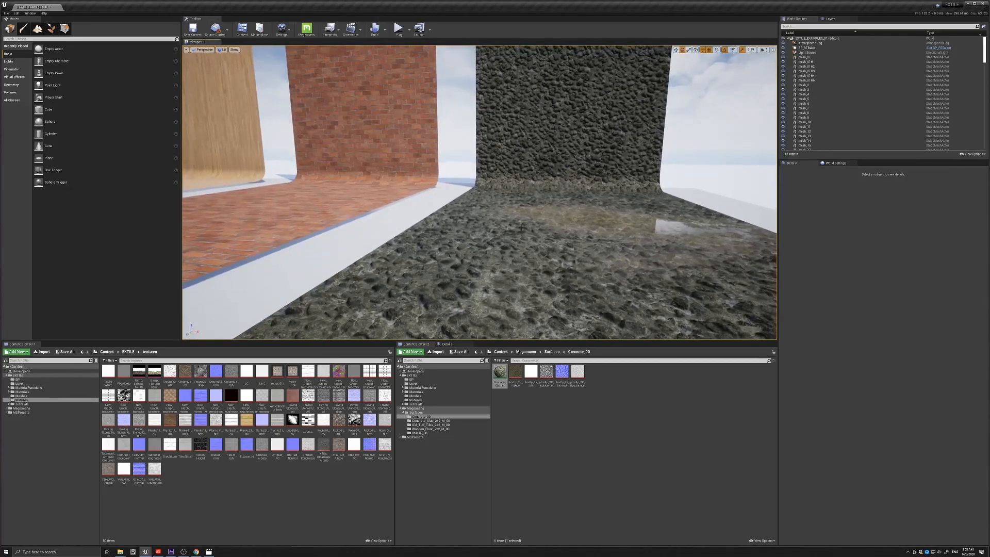
{"action": "key", "text": "a"}
{"action": "right_click_drag", "start_coordinate": [523, 228], "coordinate": [546, 228]}
{"action": "key", "text": "a"}
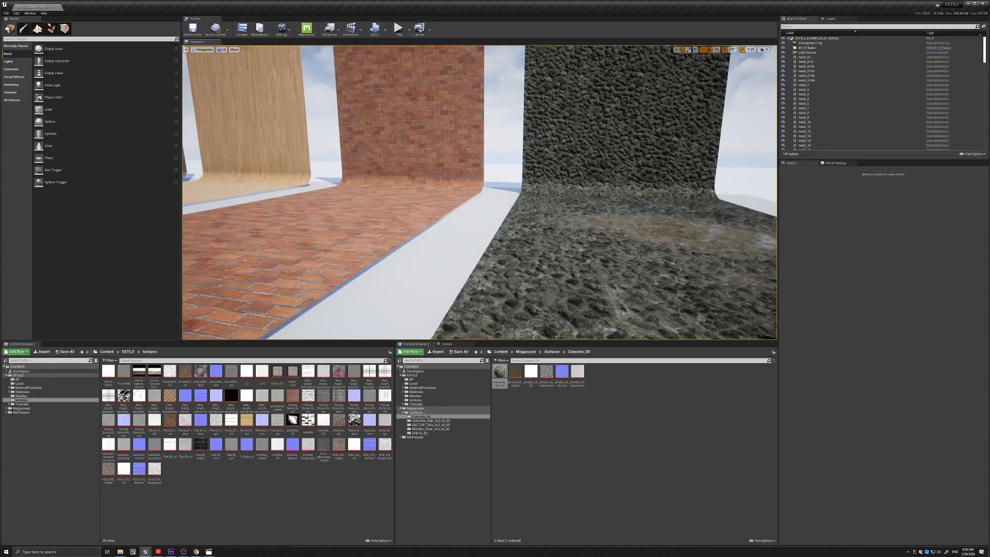
Step: Open the gravel backdrop's material instance at its bake-texture options and move the editor window clear of the gravel view
{"action": "left_click", "coordinate": [542, 242]}
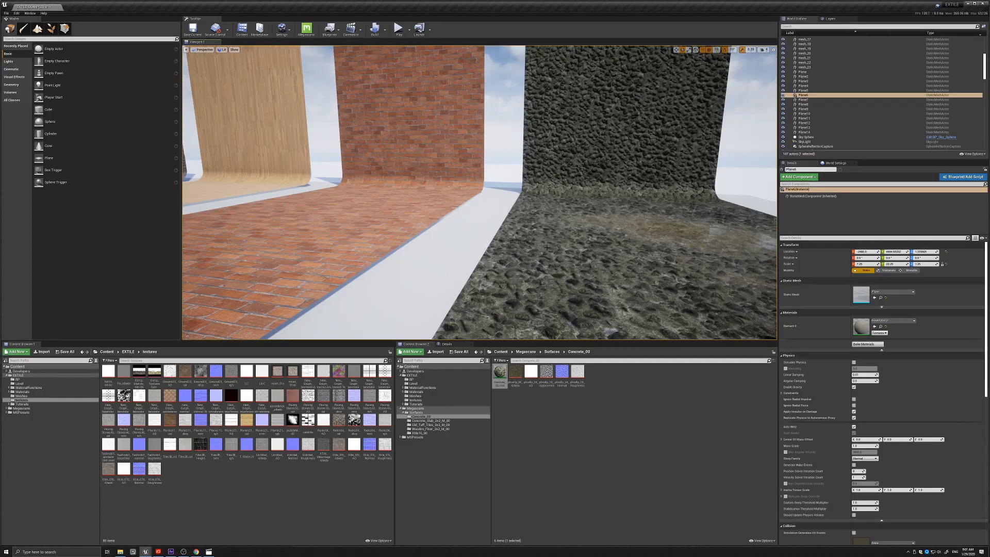
{"action": "left_click", "coordinate": [613, 149]}
{"action": "double_click", "coordinate": [861, 328]}
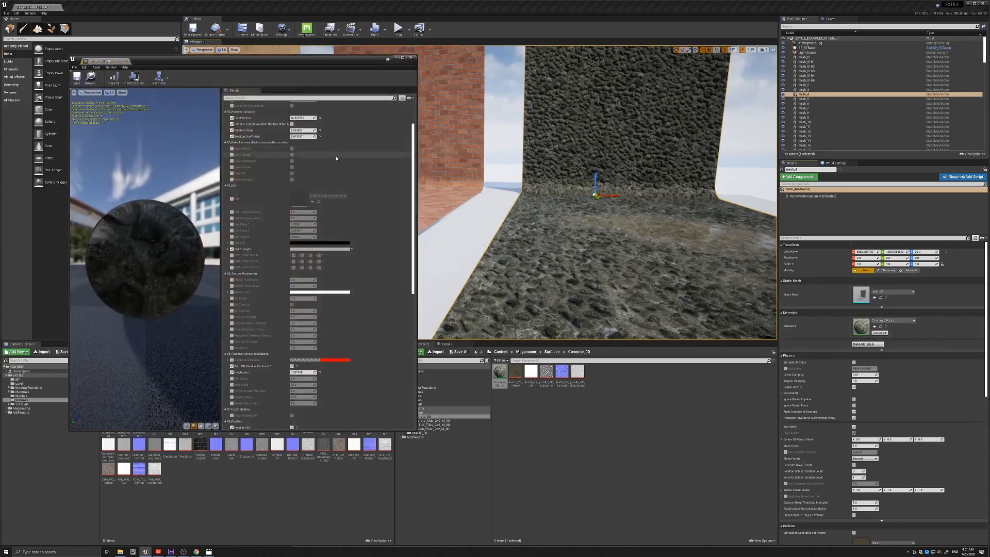
{"action": "scroll", "coordinate": [242, 173], "scroll_direction": "up", "scroll_amount": 2}
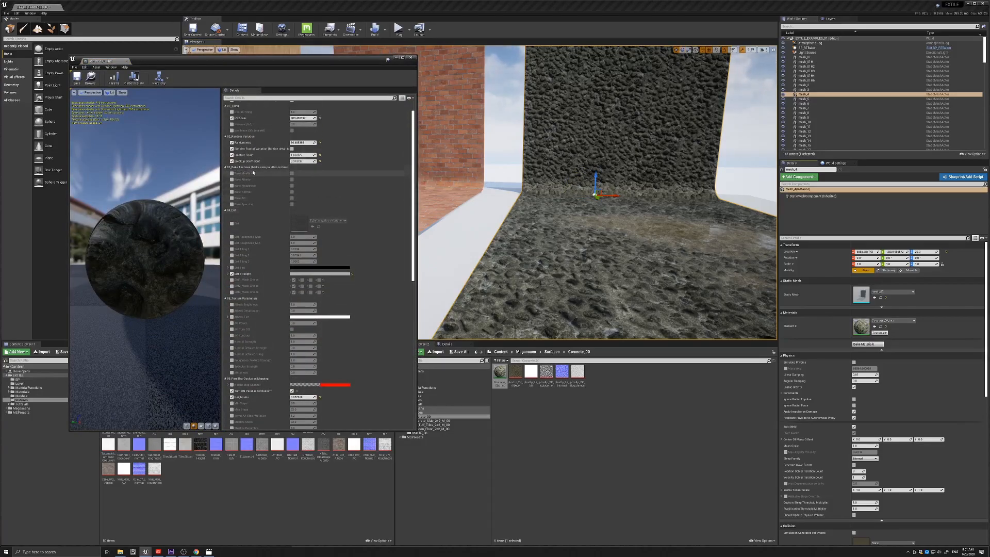
{"action": "mouse_move", "coordinate": [235, 174]}
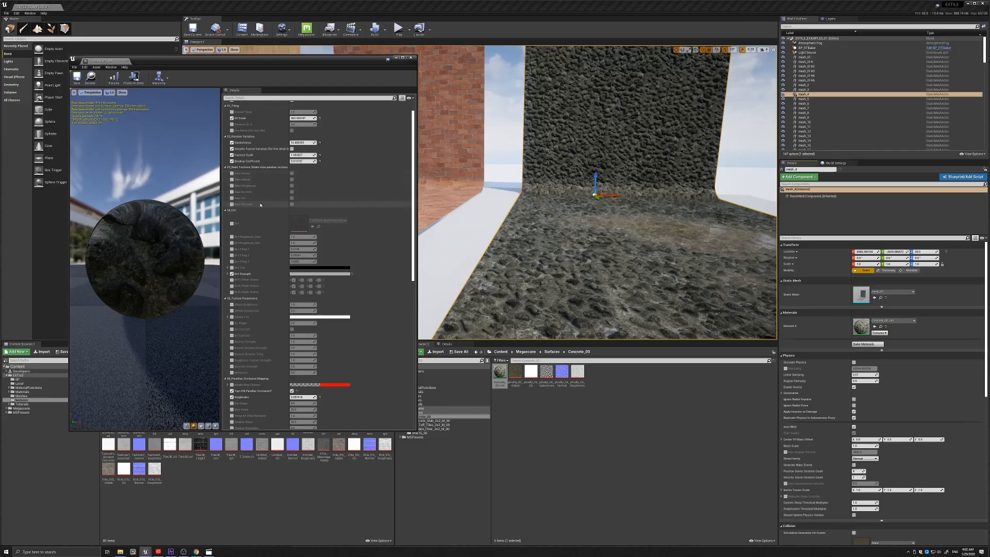
{"action": "right_click_drag", "start_coordinate": [589, 230], "coordinate": [604, 234]}
{"action": "left_click_drag", "start_coordinate": [352, 65], "coordinate": [326, 24]}
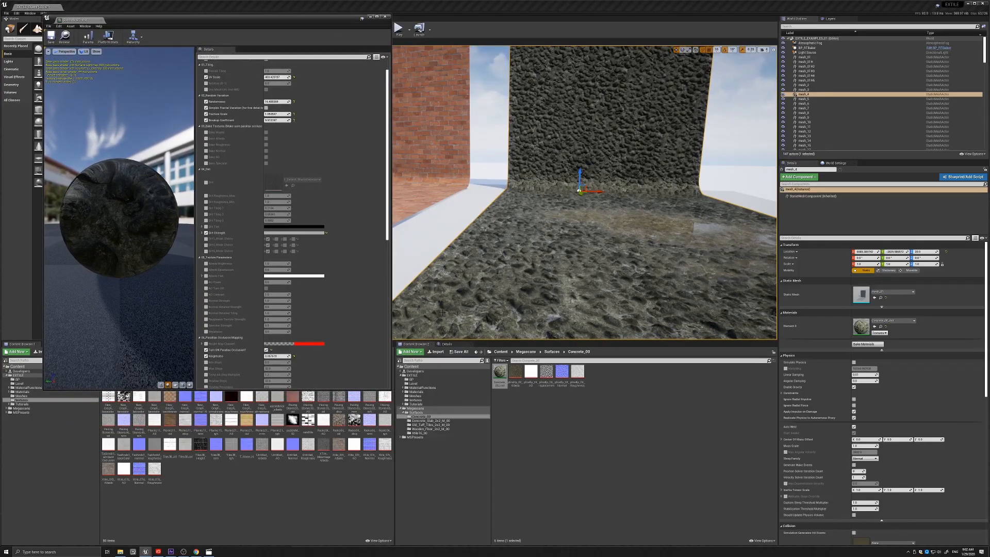
Step: Assign the RenderTarget asset from the EXTILE BP folder as the render target of the BP_RTBaker actor
{"action": "left_click", "coordinate": [412, 380]}
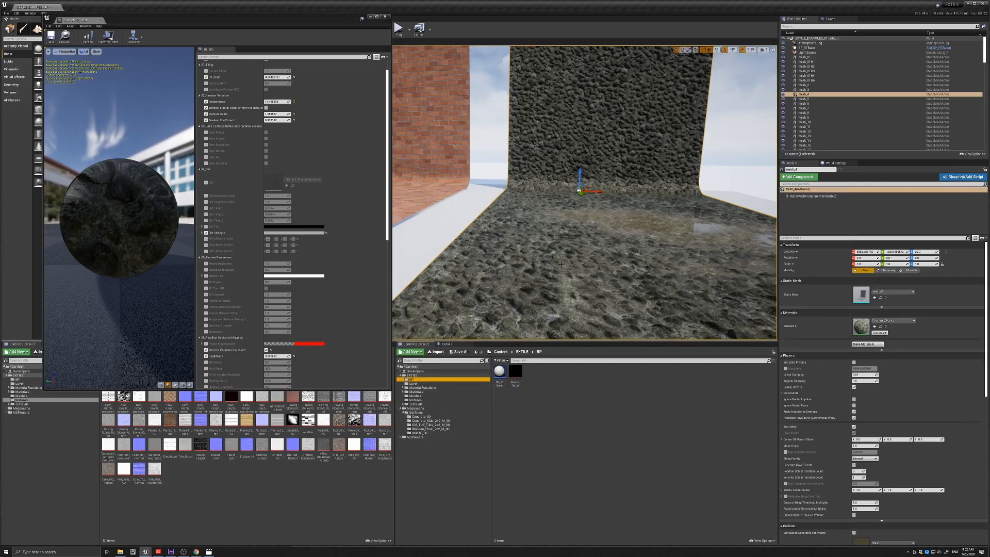
{"action": "left_click", "coordinate": [794, 48]}
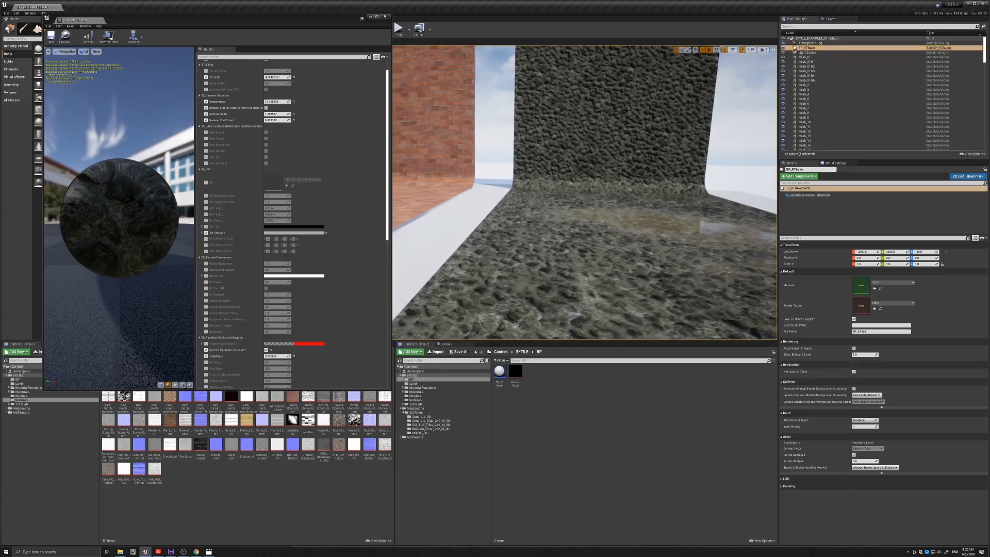
{"action": "key", "text": "d"}
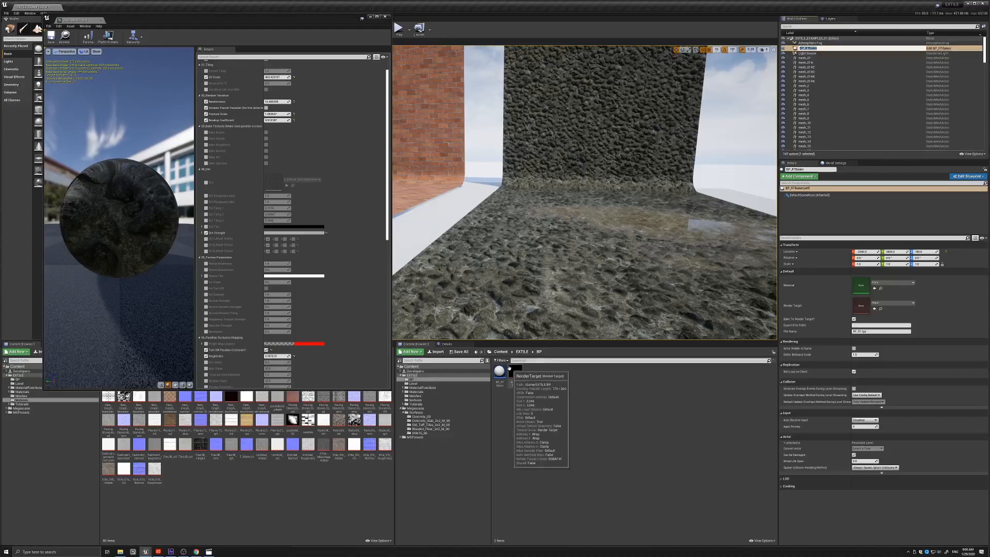
{"action": "left_click", "coordinate": [514, 372]}
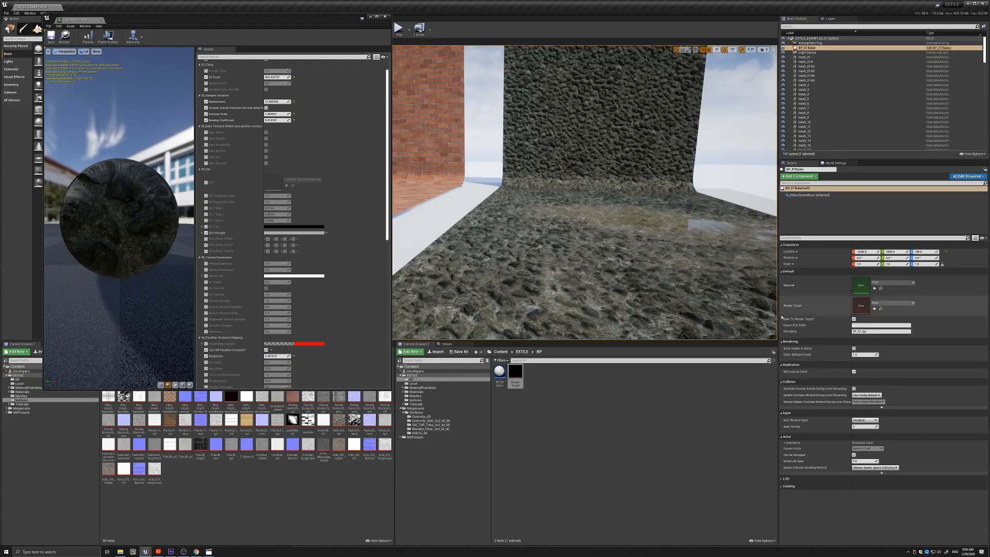
{"action": "left_click_drag", "start_coordinate": [517, 375], "coordinate": [870, 306]}
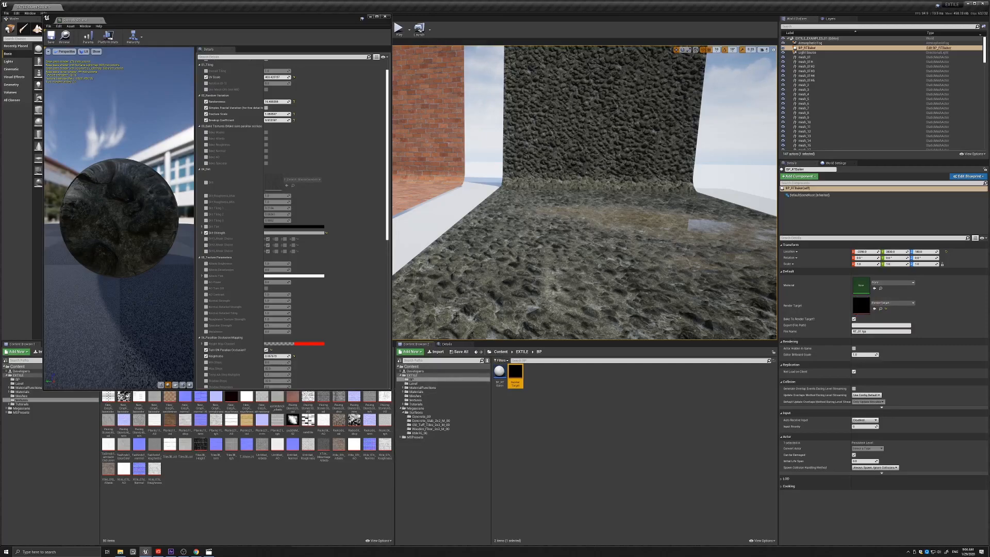
Step: Assign the gravel backdrop's Concrete_00_inst as BP_RTBaker's material and check the render target's settings
{"action": "left_click", "coordinate": [457, 315]}
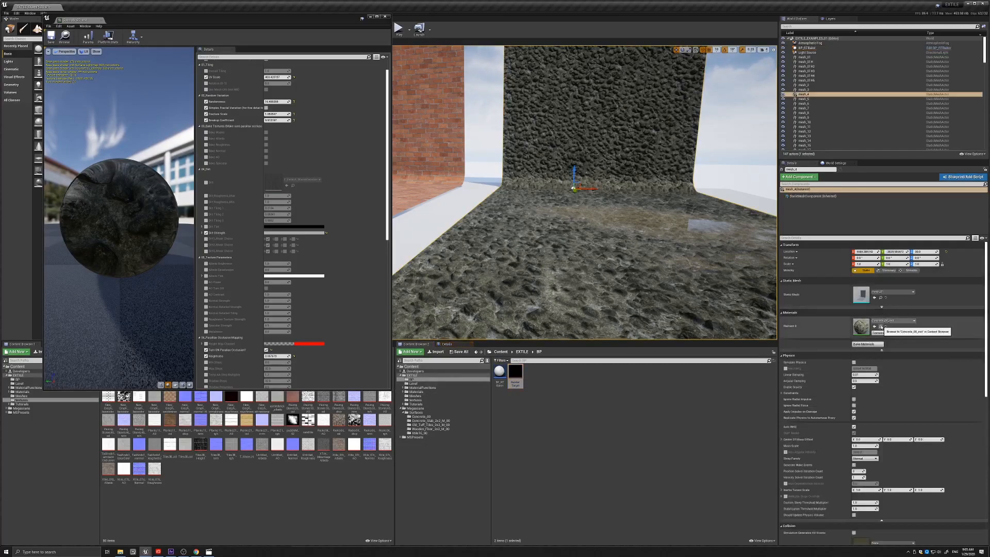
{"action": "left_click", "coordinate": [880, 327]}
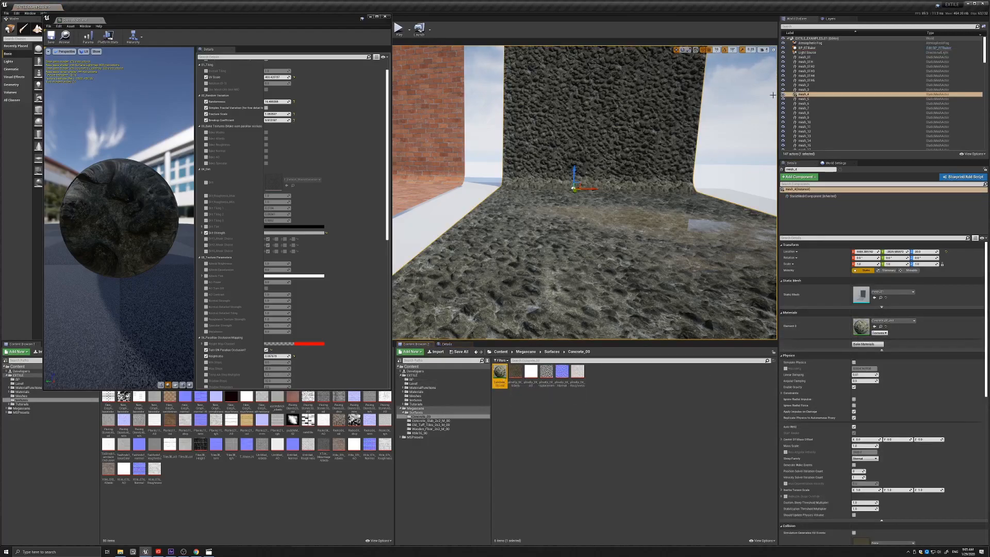
{"action": "left_click", "coordinate": [807, 48]}
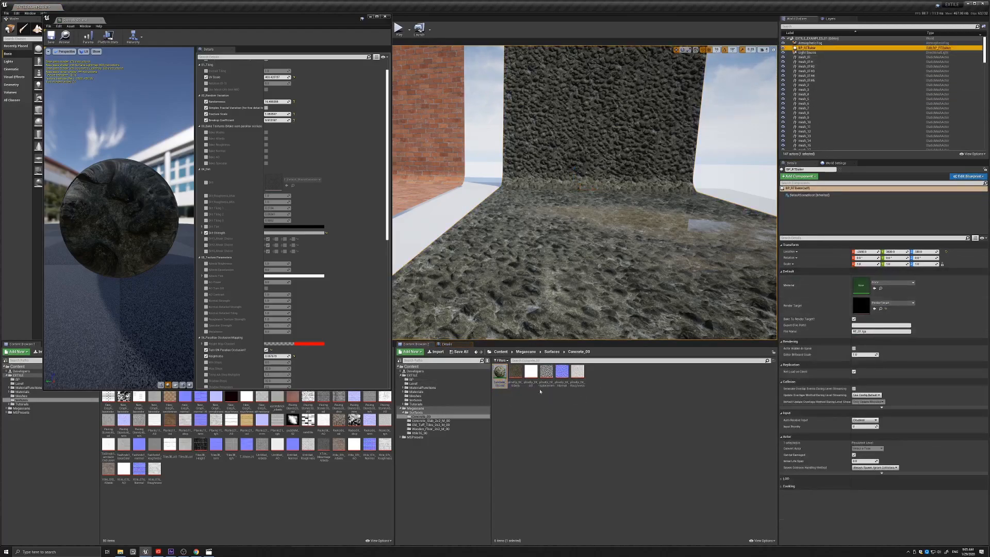
{"action": "left_click_drag", "start_coordinate": [499, 373], "coordinate": [866, 285]}
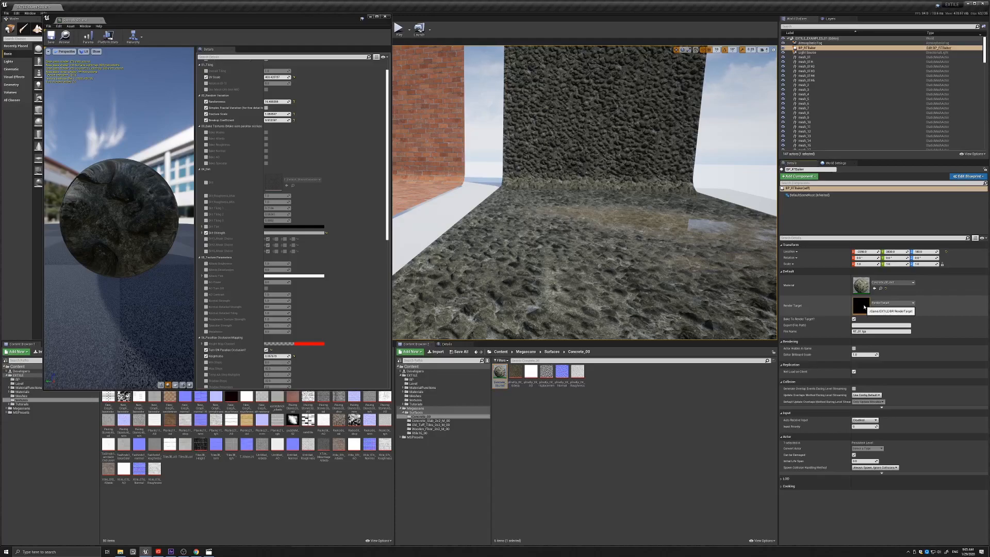
{"action": "double_click", "coordinate": [862, 305]}
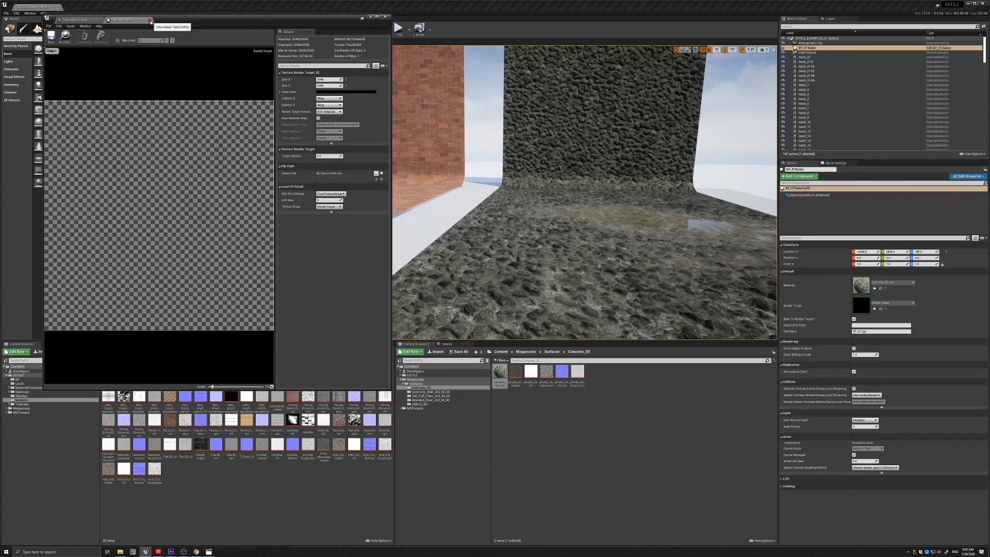
{"action": "left_click", "coordinate": [150, 21]}
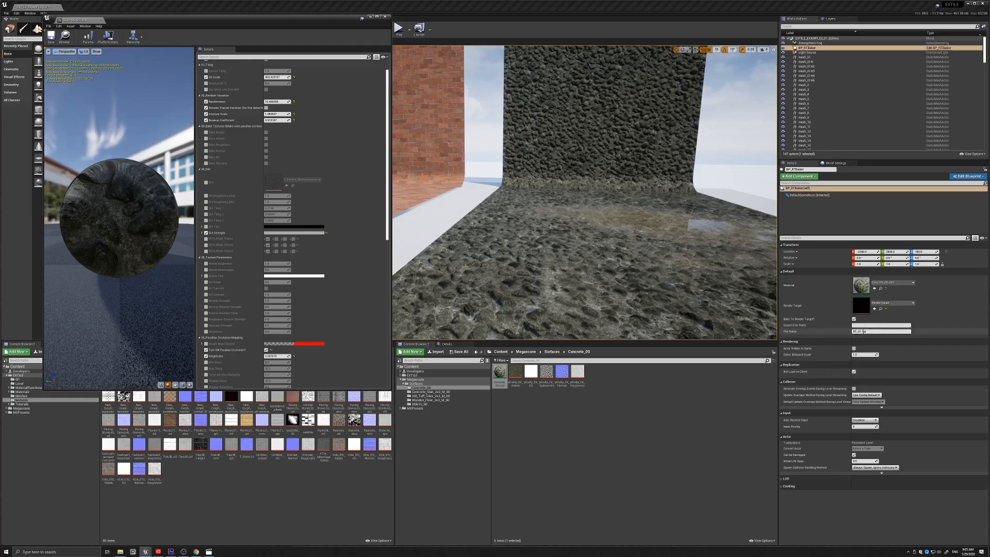
Step: Set BP_RTBaker's export file path to D:\Projects\X-TILE\Tutorials
{"action": "left_click", "coordinate": [861, 327]}
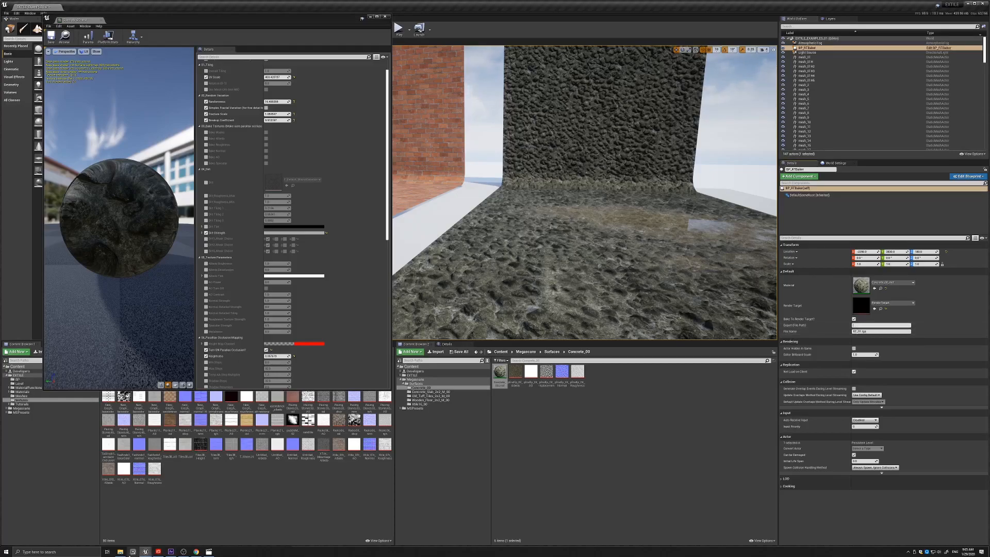
{"action": "mouse_move", "coordinate": [126, 555]}
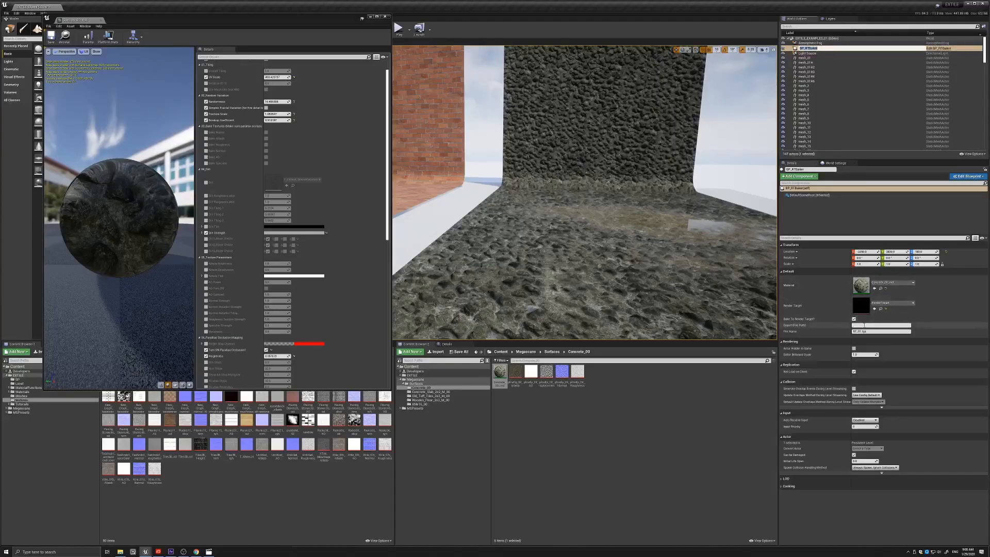
{"action": "type", "text": "D:\\Projects\\X-TILE\\Tutorials"}
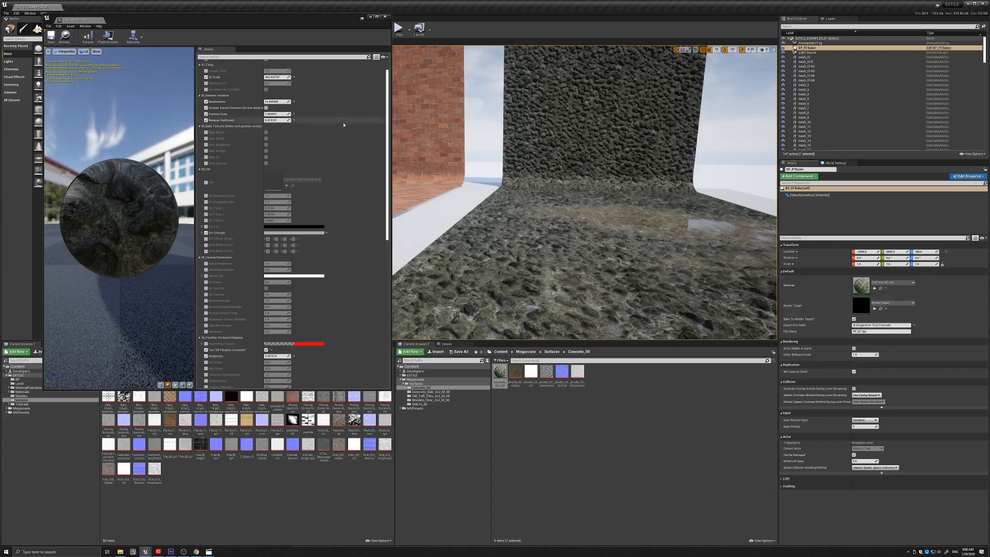
Step: Try the first texture-bake option on the gravel material instance and clear its override
{"action": "left_click_drag", "start_coordinate": [252, 23], "coordinate": [278, 24]}
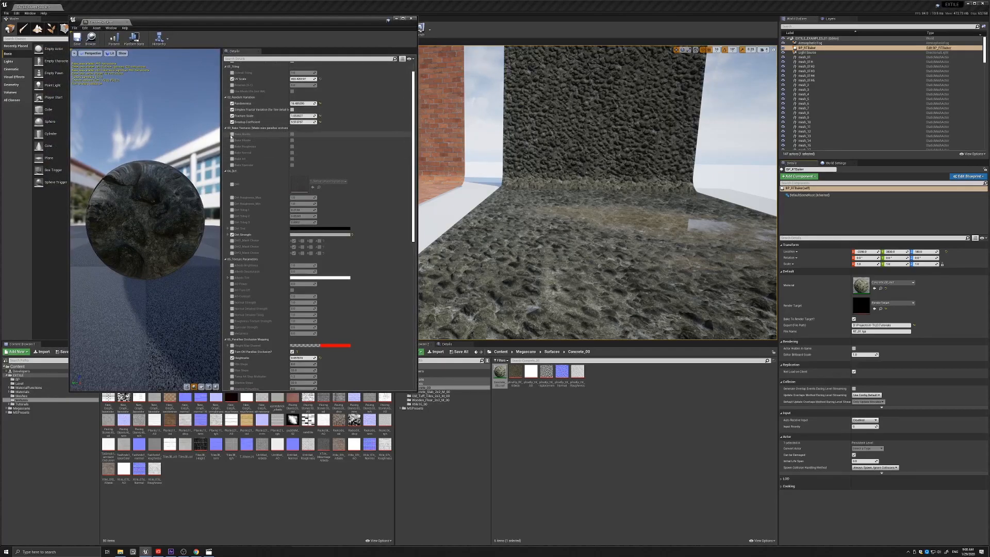
{"action": "left_click", "coordinate": [232, 135]}
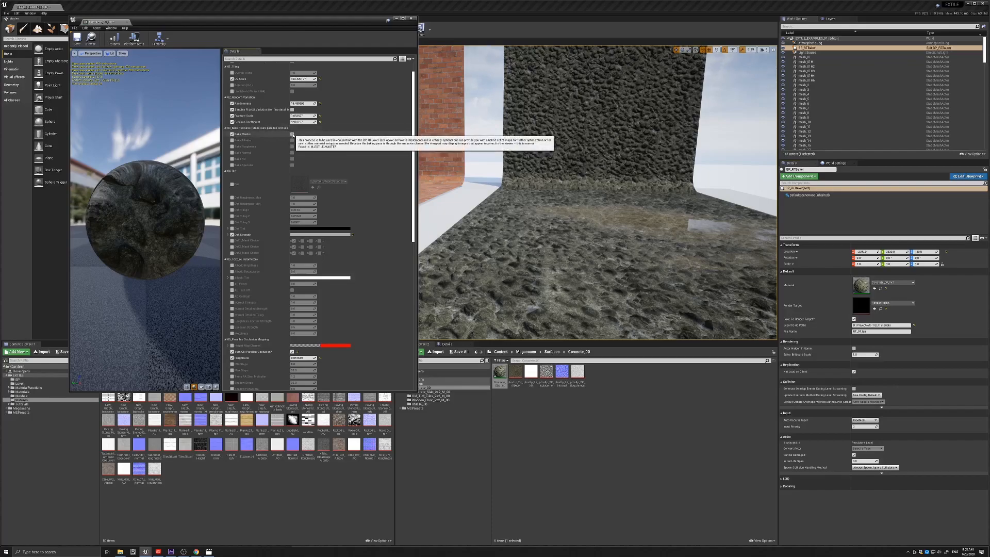
{"action": "left_click", "coordinate": [293, 135]}
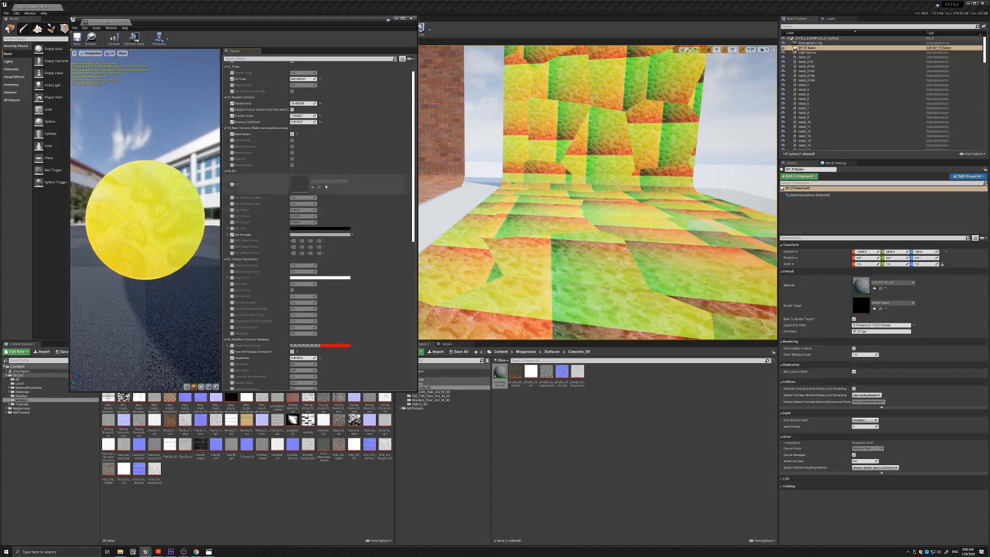
{"action": "left_click", "coordinate": [233, 134]}
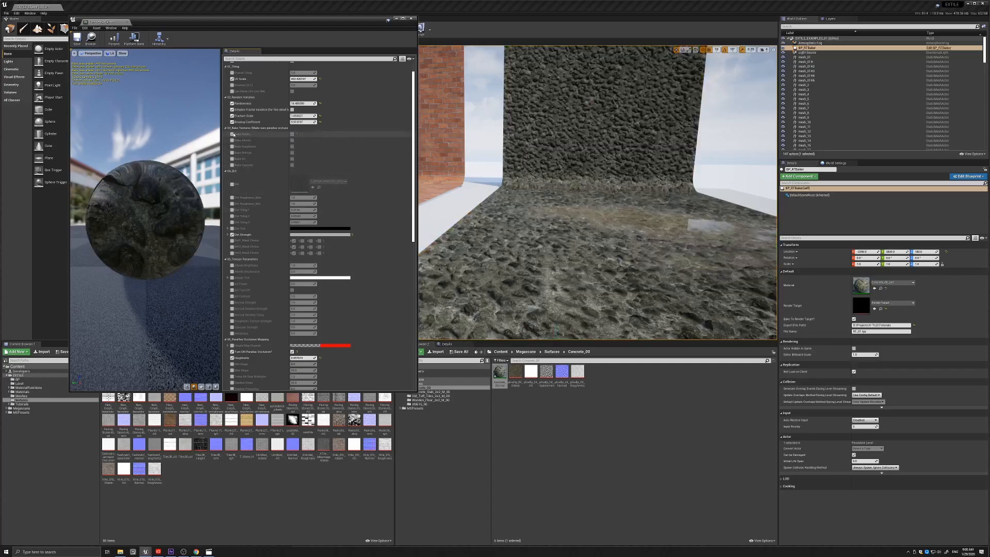
Step: Override and enable Bake Albedo on the gravel material instance, and toggle BP_RTBaker's Bake To Render Target option
{"action": "left_click", "coordinate": [232, 140]}
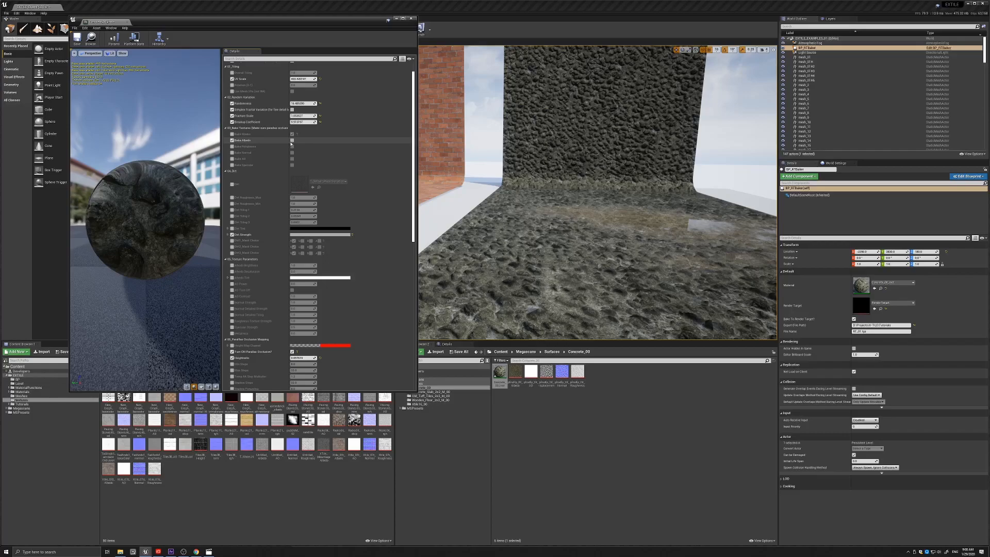
{"action": "left_click", "coordinate": [292, 140]}
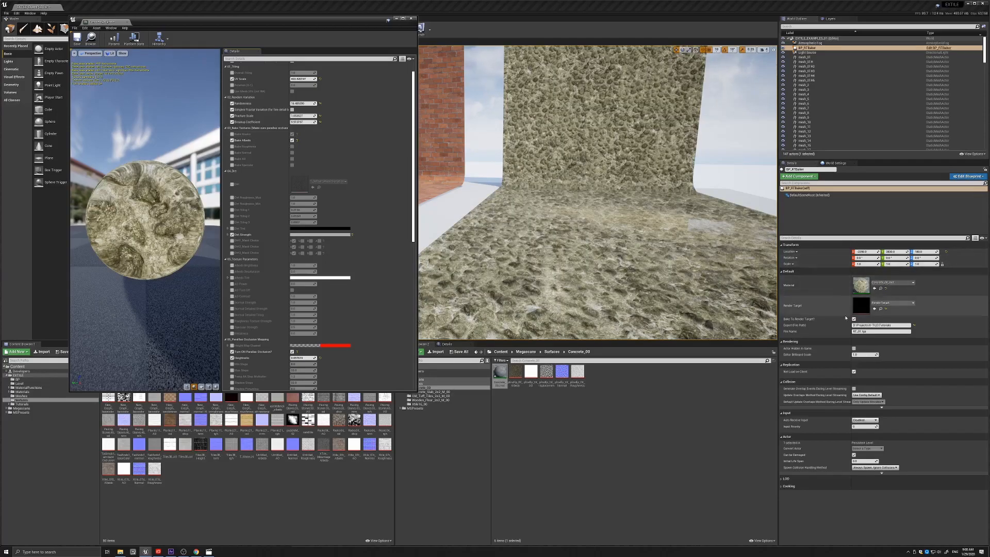
{"action": "left_click", "coordinate": [854, 319]}
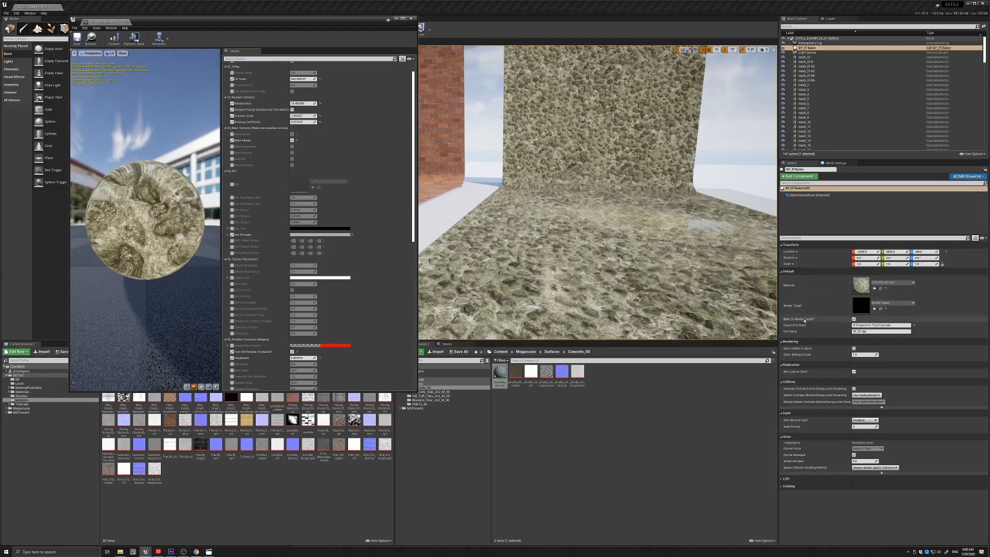
Step: Bake the gravel albedo with BP_RTBaker's Bake To Render Target option and inspect the render target with its alpha channel hidden
{"action": "left_click", "coordinate": [854, 321]}
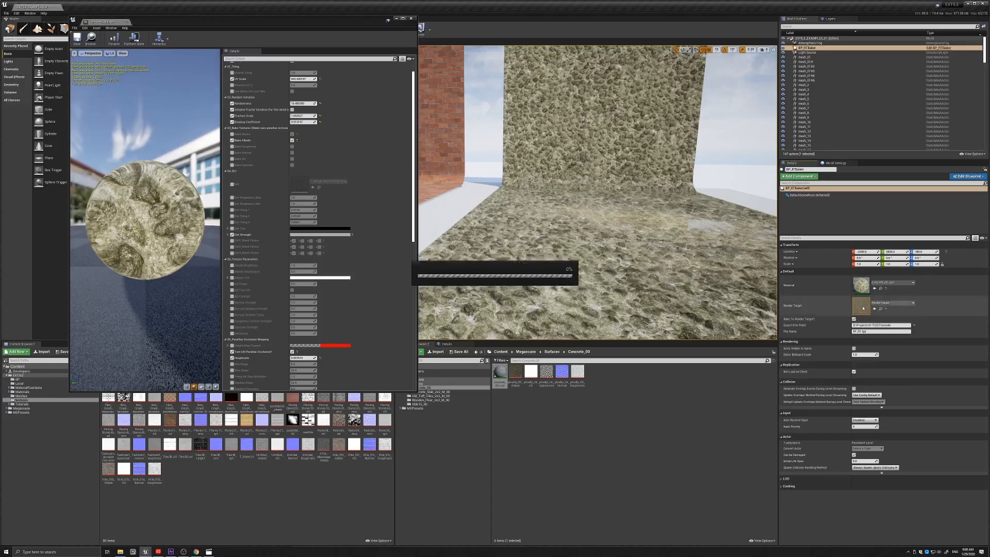
{"action": "double_click", "coordinate": [863, 308]}
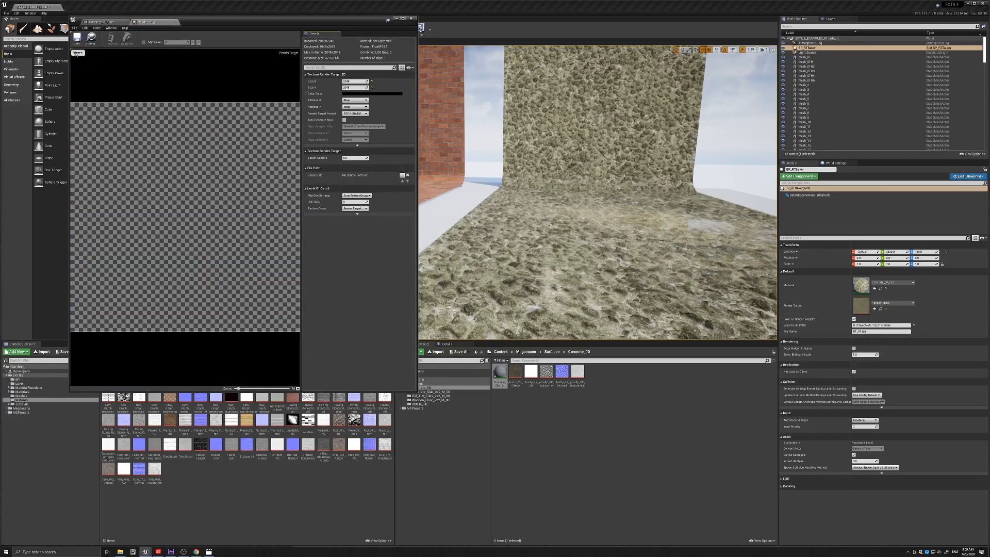
{"action": "left_click", "coordinate": [76, 52]}
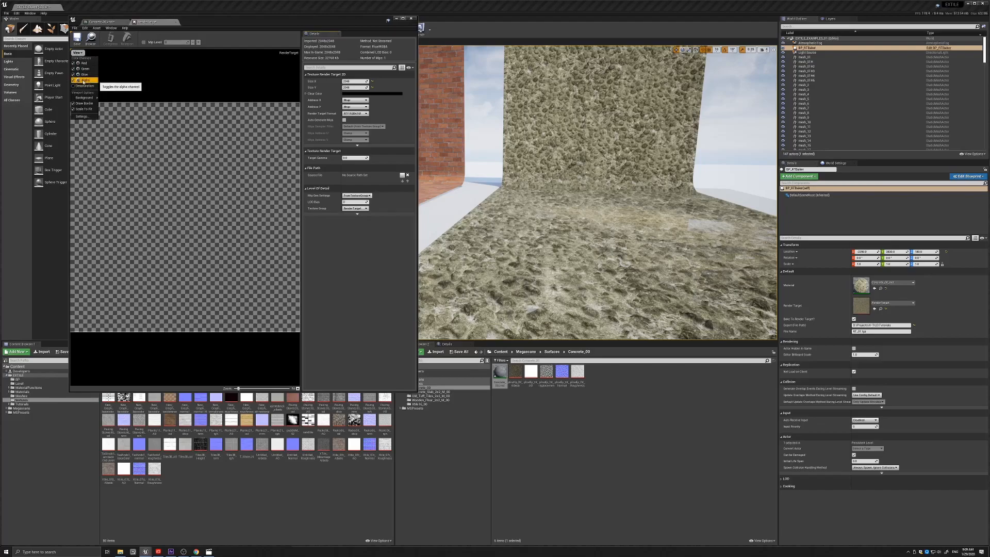
{"action": "left_click", "coordinate": [84, 80]}
{"action": "scroll", "coordinate": [182, 173], "scroll_direction": "up", "scroll_amount": 5}
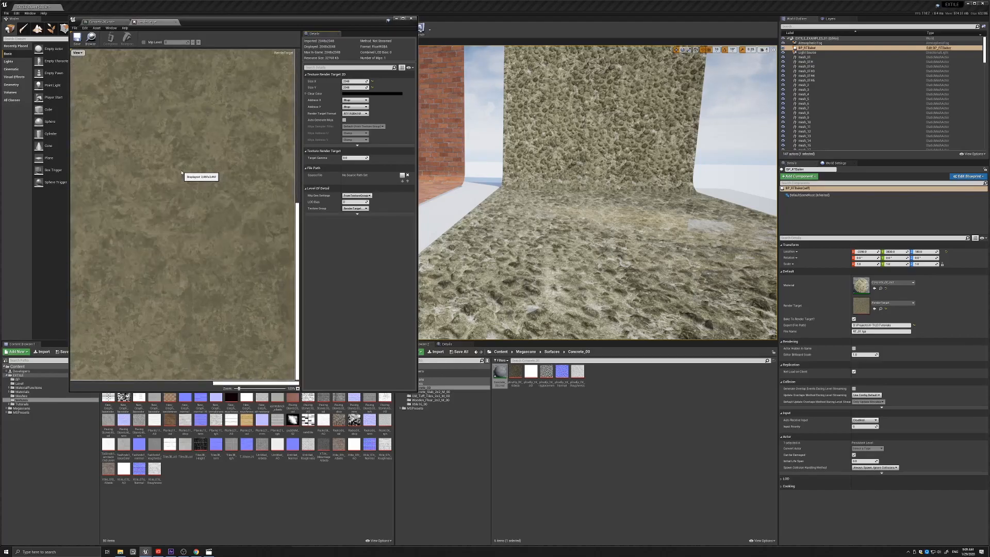
{"action": "scroll", "coordinate": [182, 173], "scroll_direction": "down", "scroll_amount": 6}
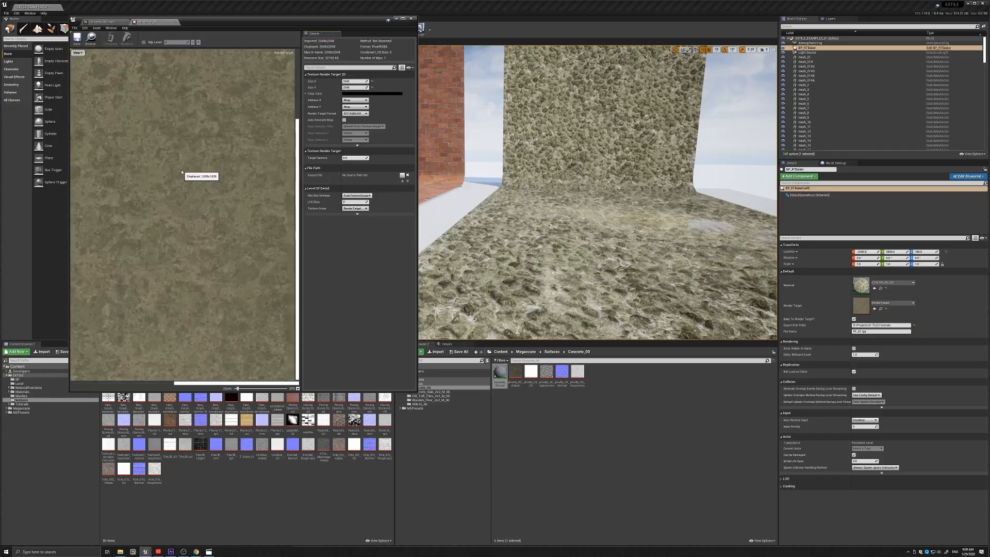
{"action": "scroll", "coordinate": [182, 173], "scroll_direction": "down", "scroll_amount": 2}
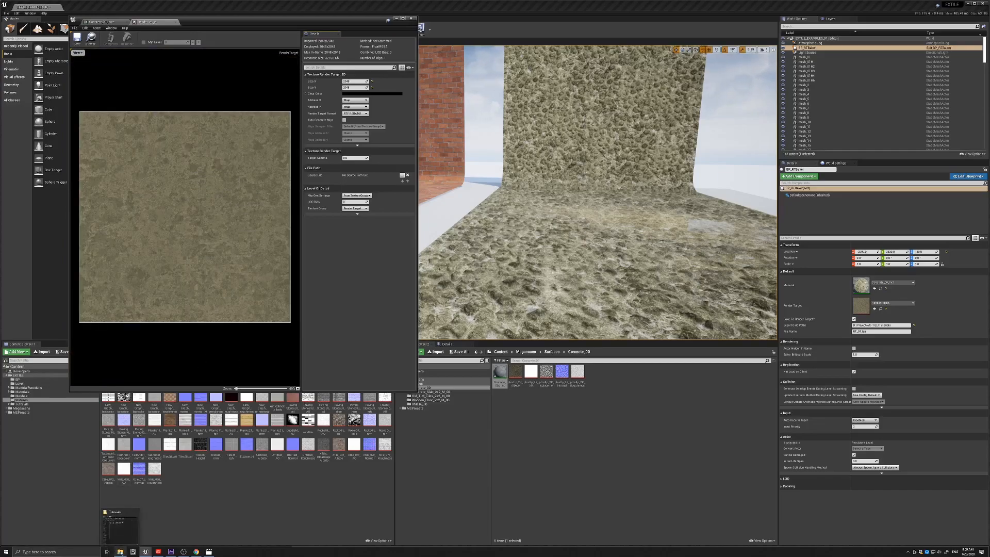
Step: Switch to File Explorer and open the exported RT_01 texture from the Tutorials folder in GIMP
{"action": "left_click", "coordinate": [120, 552]}
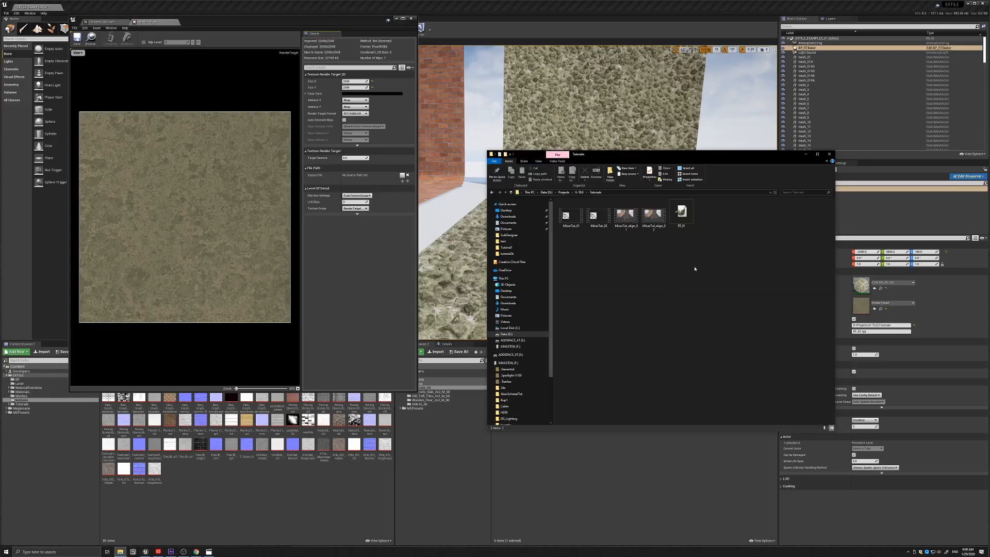
{"action": "left_click", "coordinate": [681, 212]}
{"action": "right_click", "coordinate": [687, 224]}
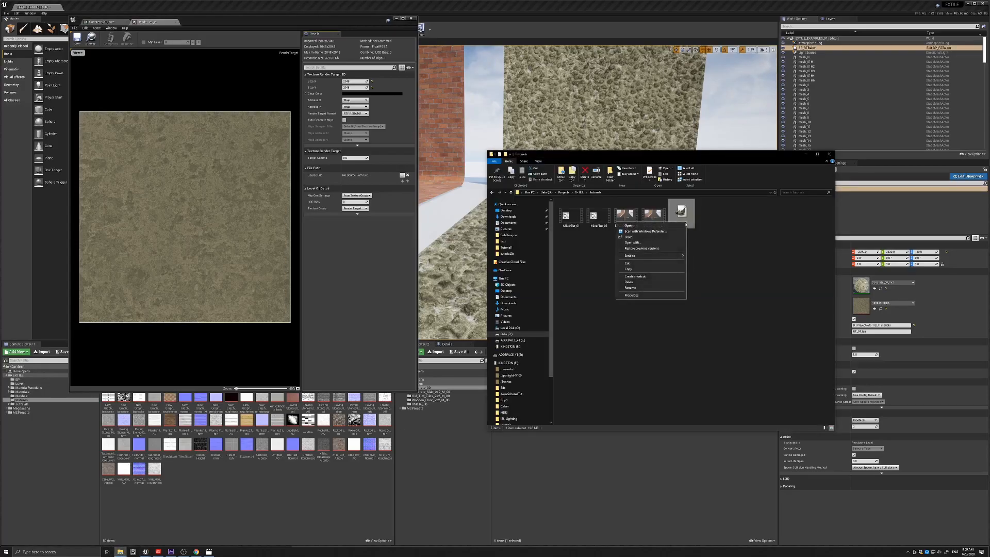
{"action": "left_click", "coordinate": [645, 244]}
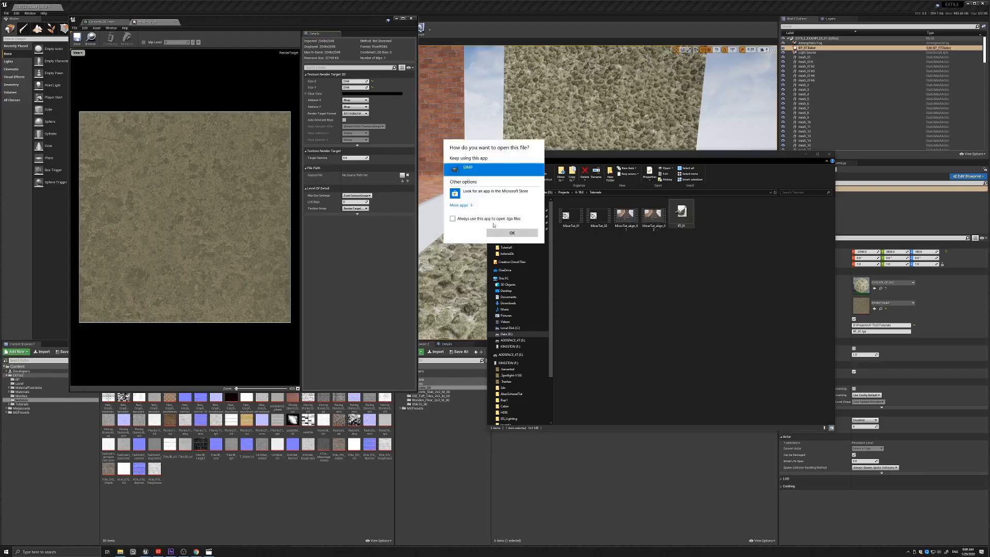
{"action": "left_click", "coordinate": [470, 205]}
{"action": "scroll", "coordinate": [471, 206], "scroll_direction": "down", "scroll_amount": 3}
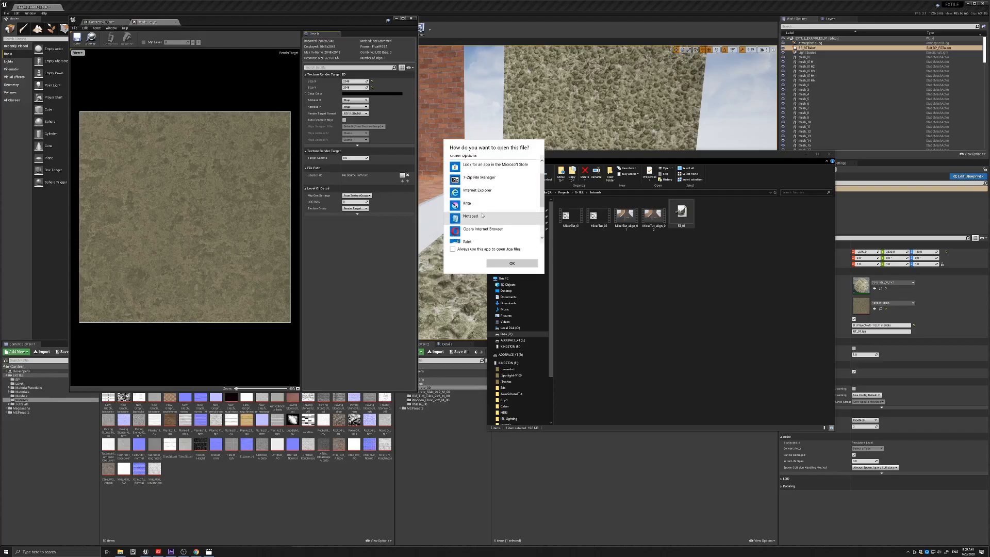
{"action": "scroll", "coordinate": [482, 216], "scroll_direction": "down", "scroll_amount": 2}
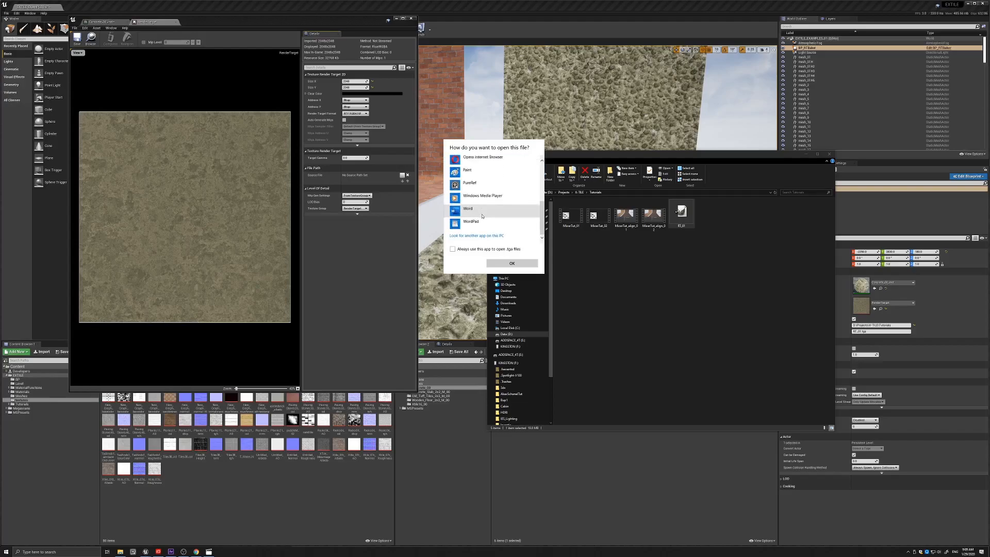
{"action": "scroll", "coordinate": [482, 217], "scroll_direction": "up", "scroll_amount": 5}
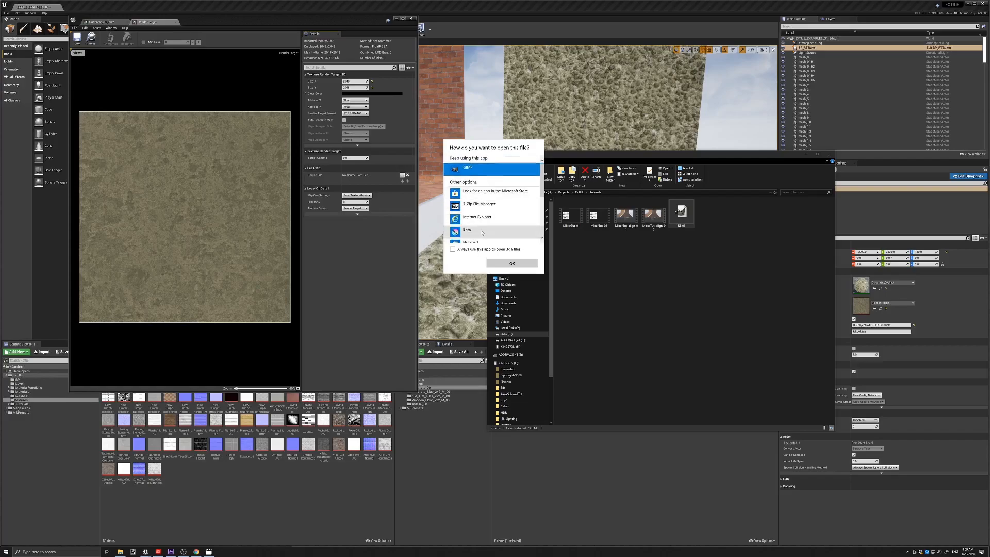
{"action": "left_click", "coordinate": [513, 263]}
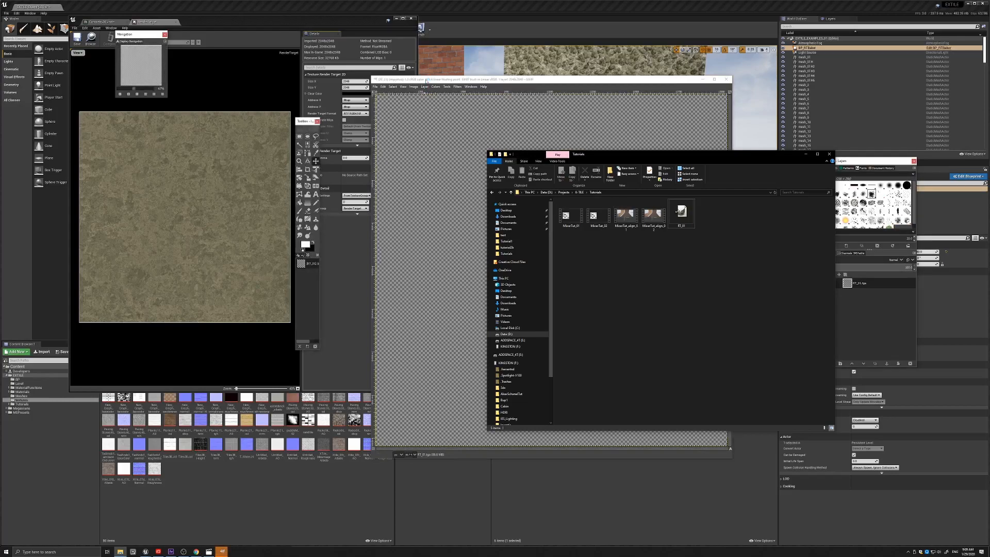
Step: Hide the alpha channel of RT_01 in GIMP to view the baked albedo, and minimize the image window
{"action": "left_click_drag", "start_coordinate": [597, 157], "coordinate": [326, 242]}
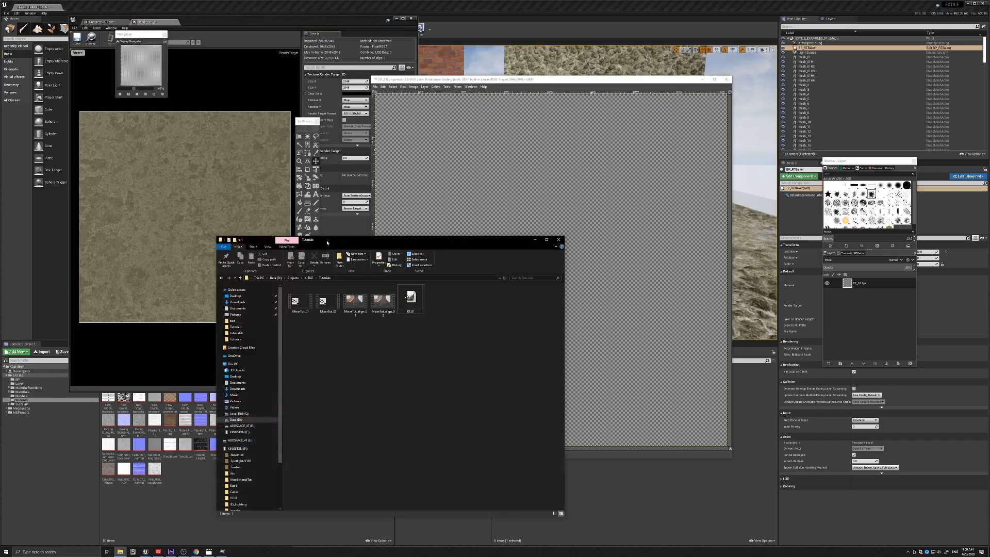
{"action": "left_click", "coordinate": [450, 80]}
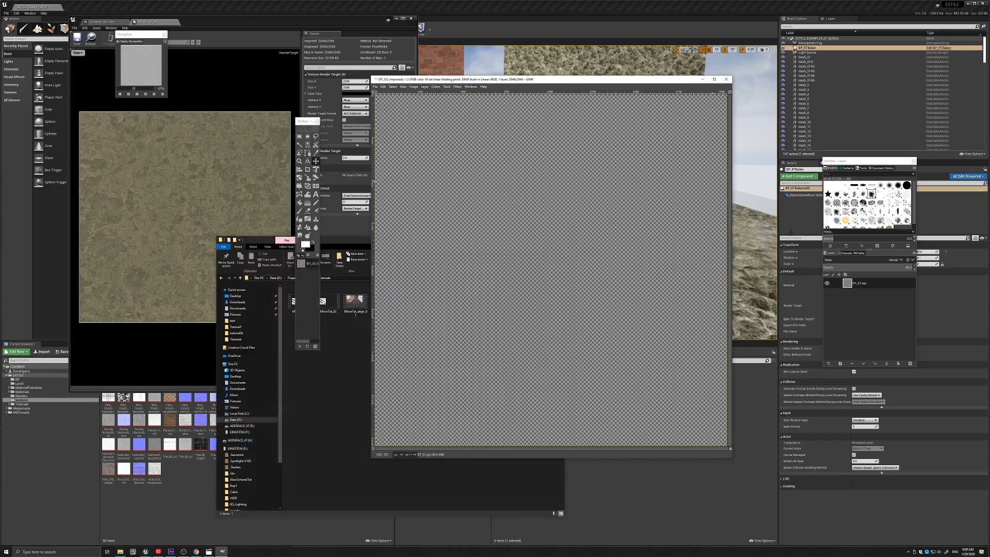
{"action": "left_click", "coordinate": [846, 253]}
{"action": "left_click", "coordinate": [828, 291]}
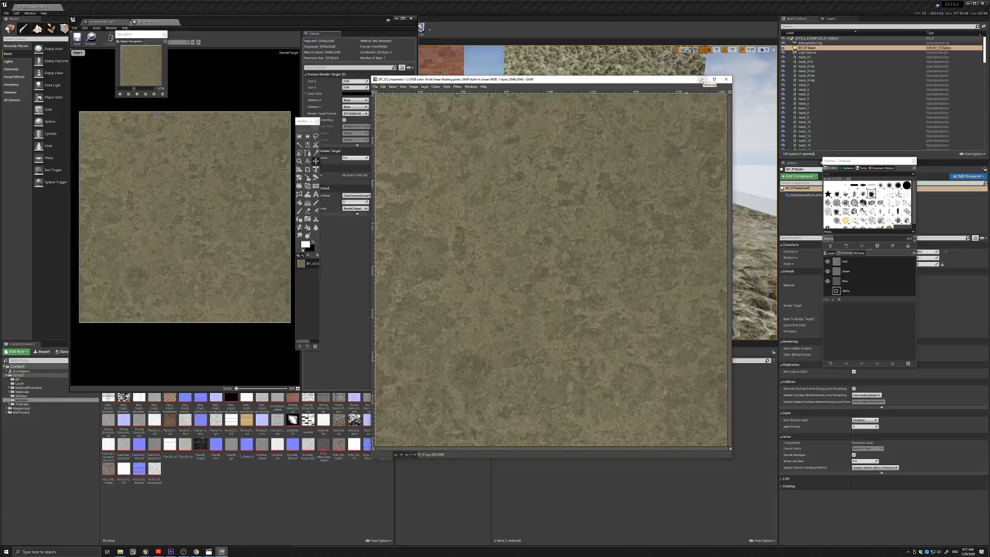
{"action": "left_click", "coordinate": [702, 80]}
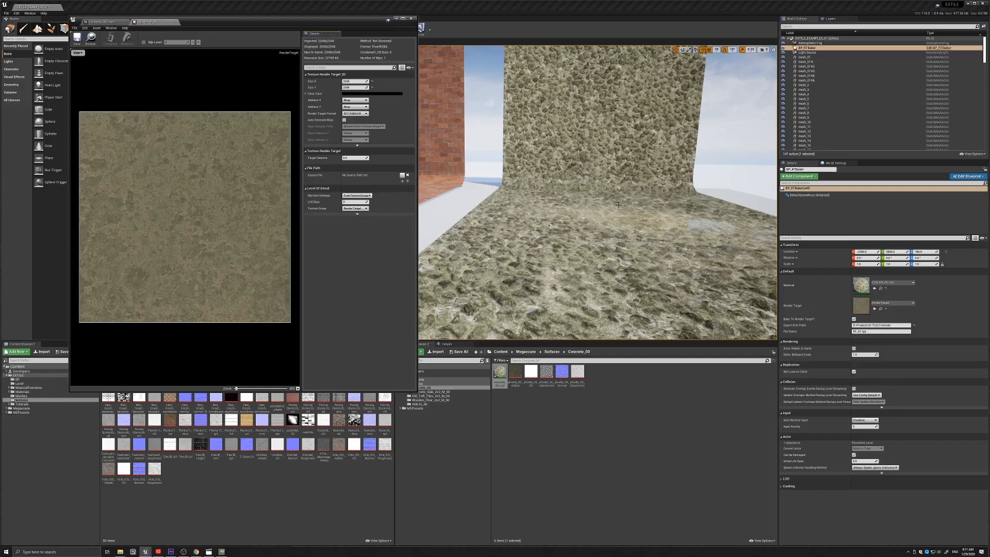
Step: Turn off Bake Albedo on the gravel material instance and clear its override
{"action": "left_click", "coordinate": [102, 22]}
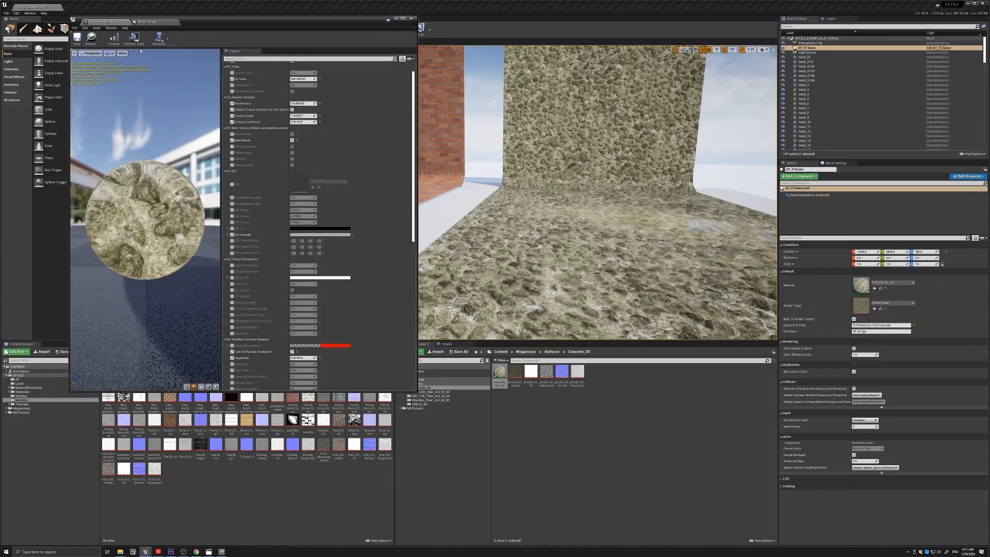
{"action": "left_click", "coordinate": [292, 140]}
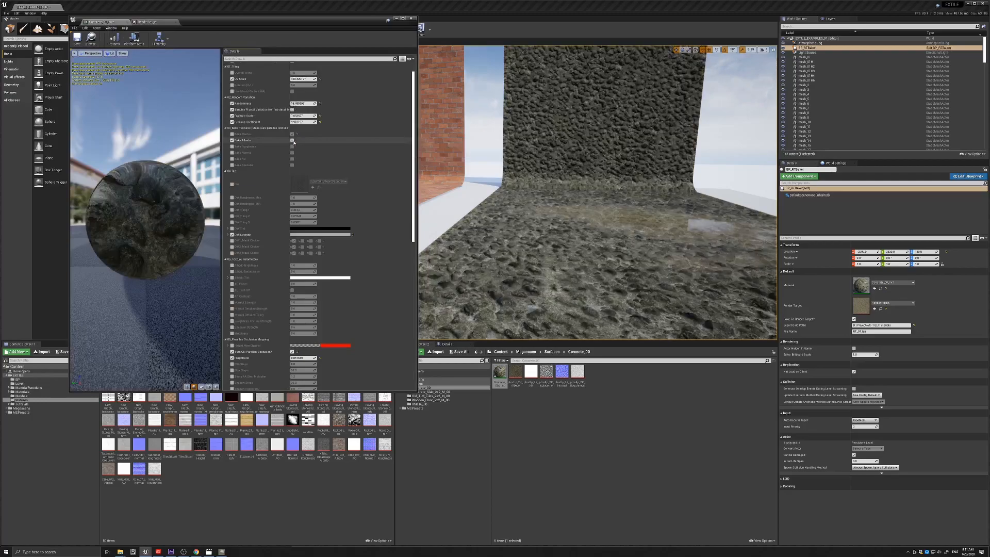
{"action": "left_click", "coordinate": [232, 141]}
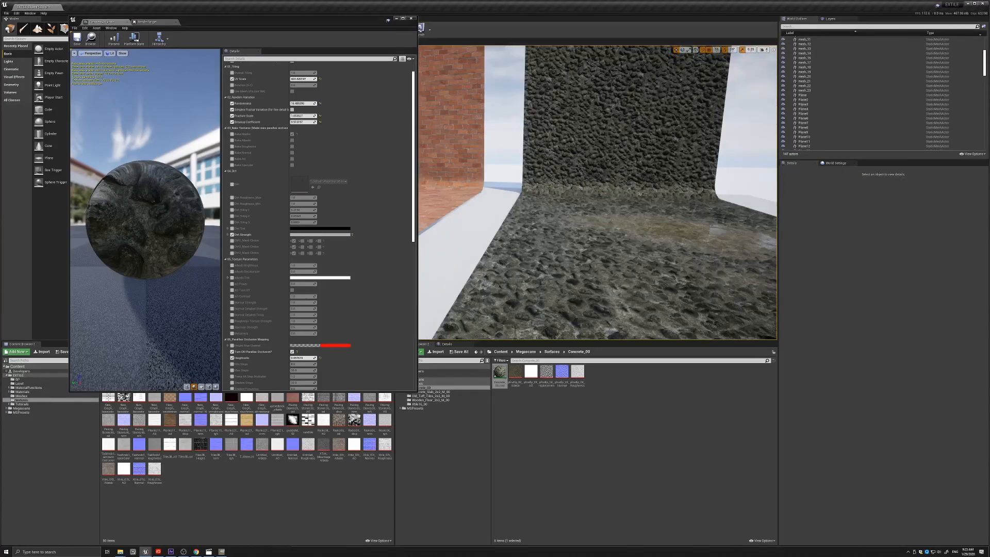
Step: Examine the row of example material backdrops and their explanatory floor text beyond the gravel backdrop
{"action": "right_click_drag", "start_coordinate": [598, 192], "coordinate": [805, 193]}
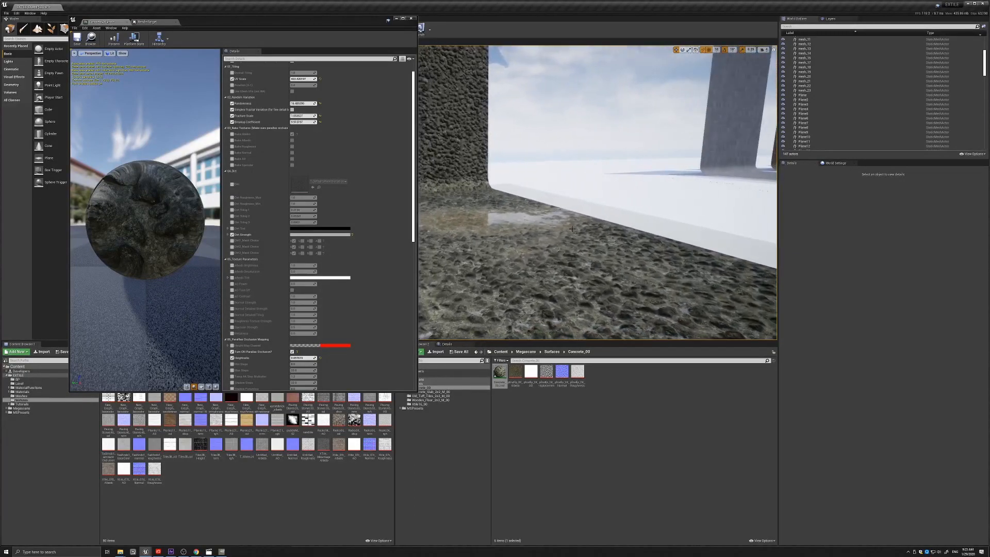
{"action": "right_click_drag", "start_coordinate": [564, 240], "coordinate": [671, 240]}
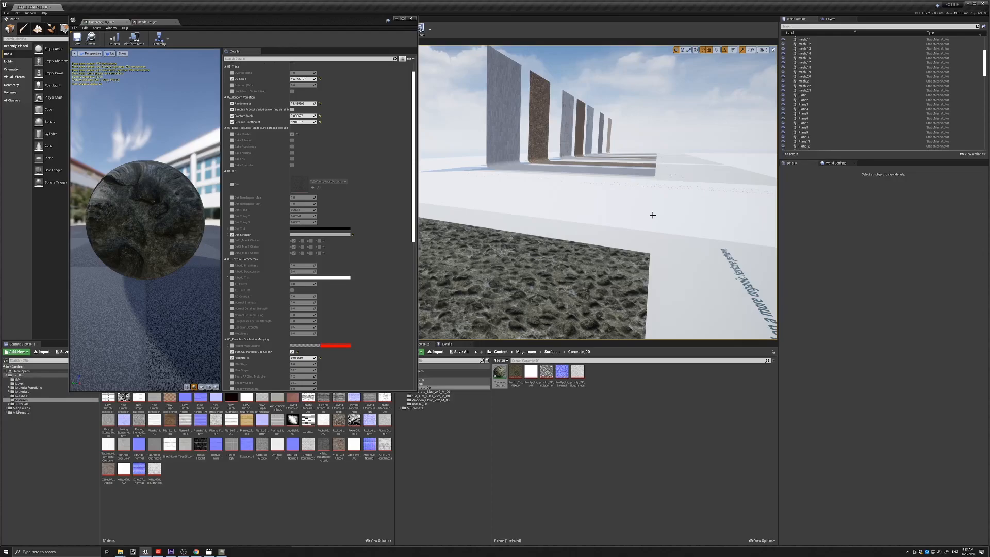
{"action": "mouse_move", "coordinate": [524, 176]}
{"action": "middle_mouse_down"}
{"action": "mouse_move", "coordinate": [547, 219]}
{"action": "mouse_move", "coordinate": [543, 178]}
{"action": "middle_mouse_up"}
{"action": "key", "text": "w"}
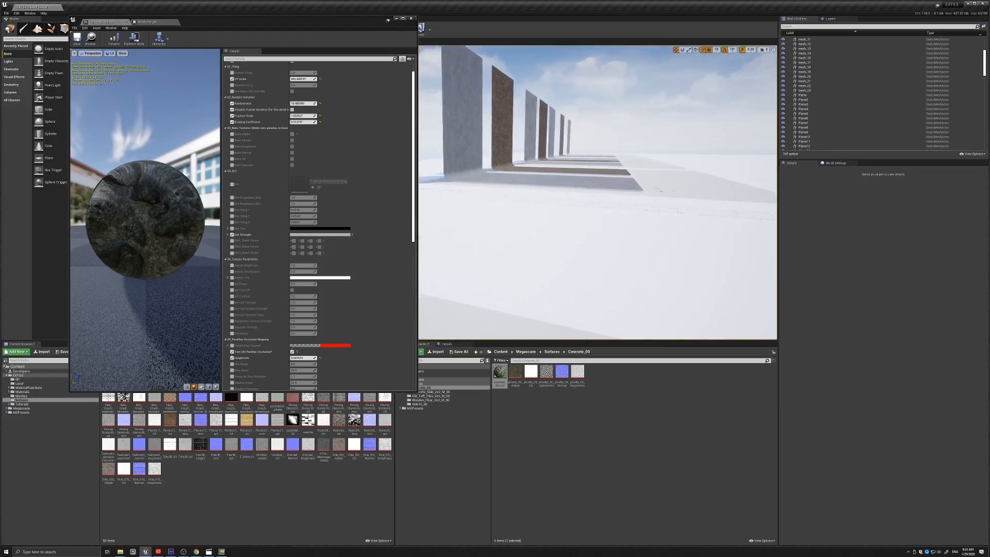
{"action": "key", "text": "w"}
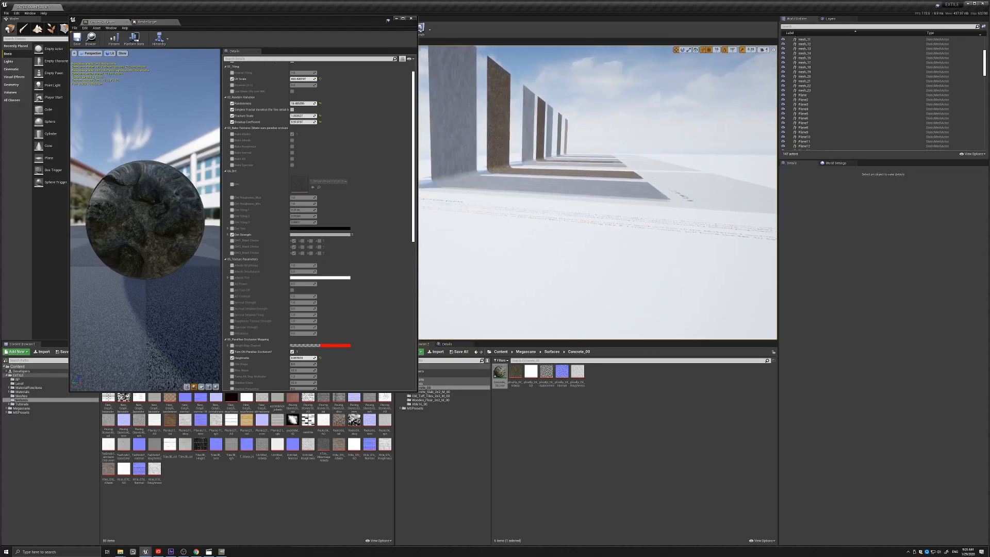
{"action": "mouse_move", "coordinate": [616, 222]}
{"action": "right_mouse_down"}
{"action": "mouse_move", "coordinate": [588, 223]}
{"action": "mouse_move", "coordinate": [612, 211]}
{"action": "right_mouse_up"}
{"action": "key", "text": "w"}
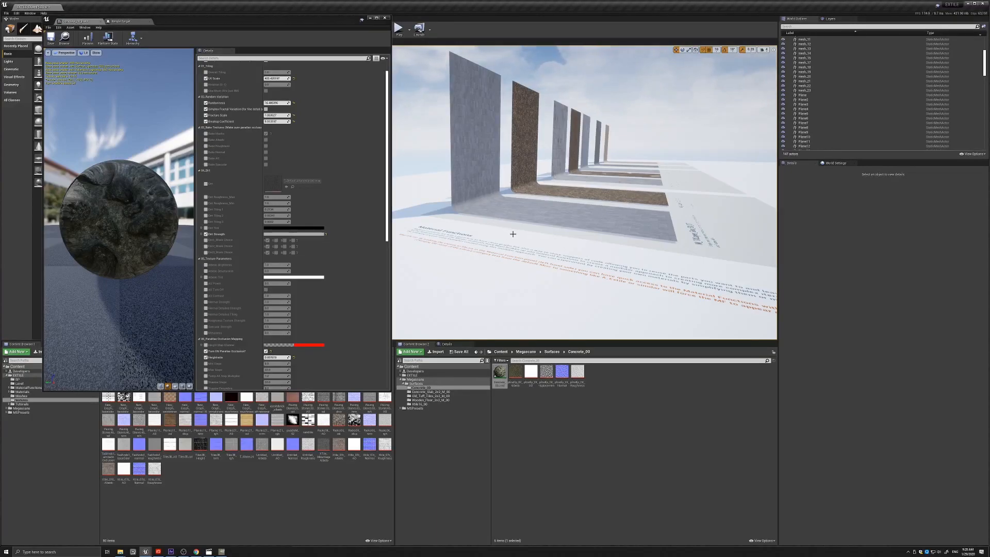
{"action": "mouse_move", "coordinate": [594, 247]}
{"action": "middle_mouse_down"}
{"action": "mouse_move", "coordinate": [609, 252]}
{"action": "mouse_move", "coordinate": [594, 247]}
{"action": "middle_mouse_up"}
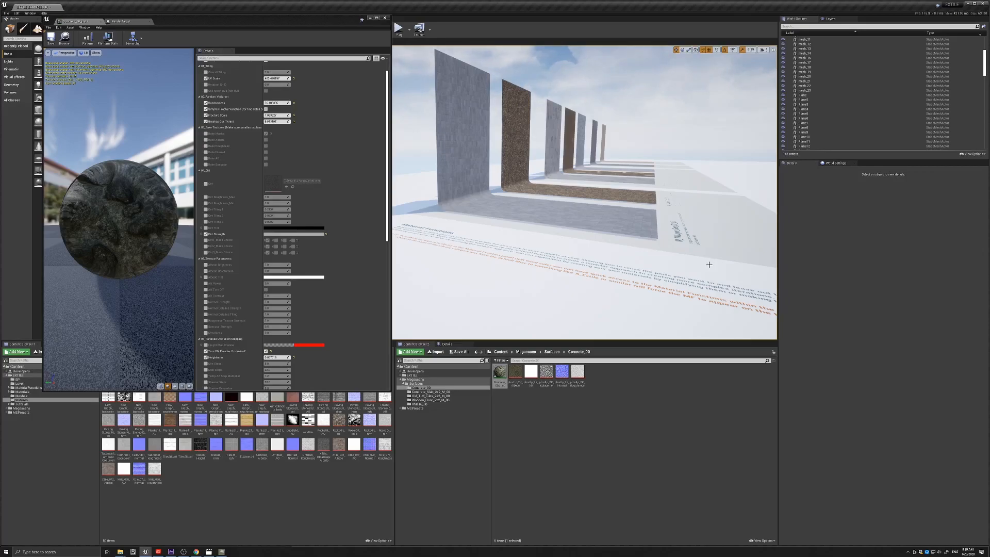
{"action": "right_click_drag", "start_coordinate": [705, 263], "coordinate": [689, 270]}
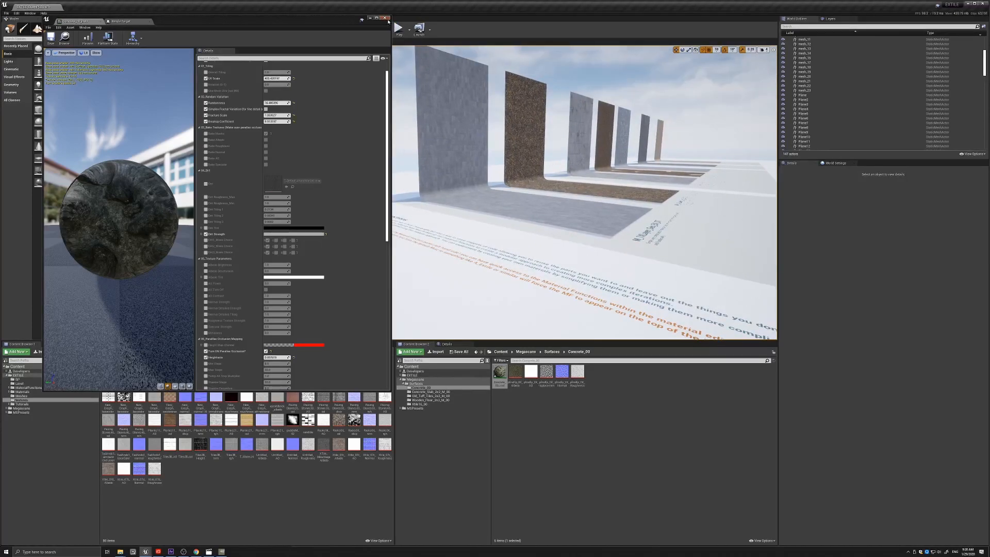
{"action": "right_click_drag", "start_coordinate": [585, 236], "coordinate": [525, 228]}
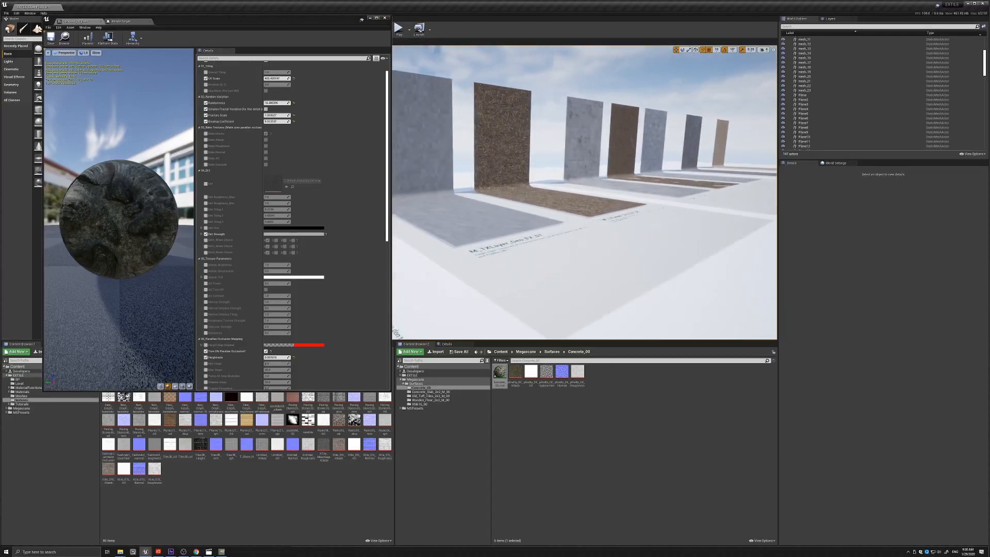
Step: Close the window holding the material instance and render target editors, and clear the selection of the first example backdrop
{"action": "left_click", "coordinate": [490, 219]}
{"action": "left_click", "coordinate": [384, 18]}
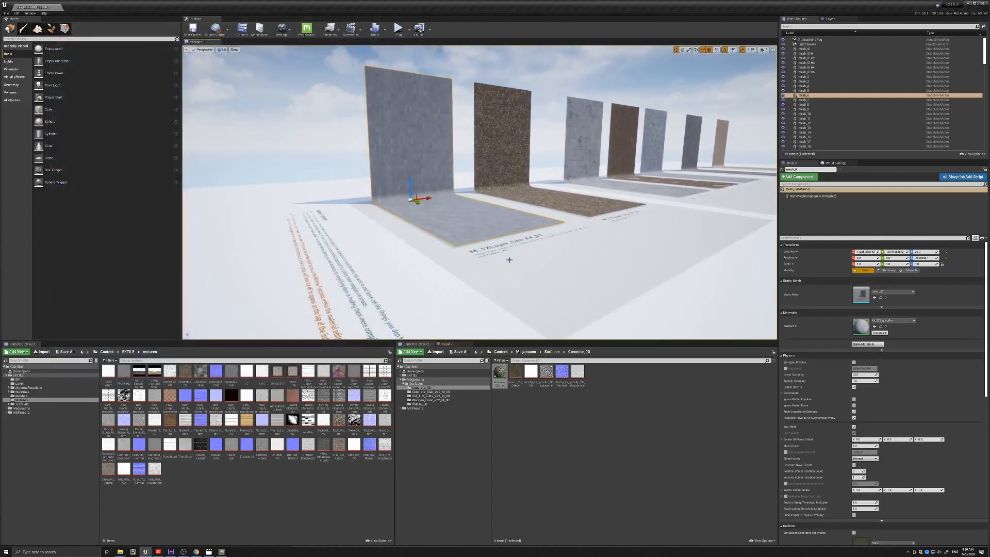
{"action": "right_click_drag", "start_coordinate": [509, 260], "coordinate": [481, 245]}
{"action": "key", "text": "Escape"}
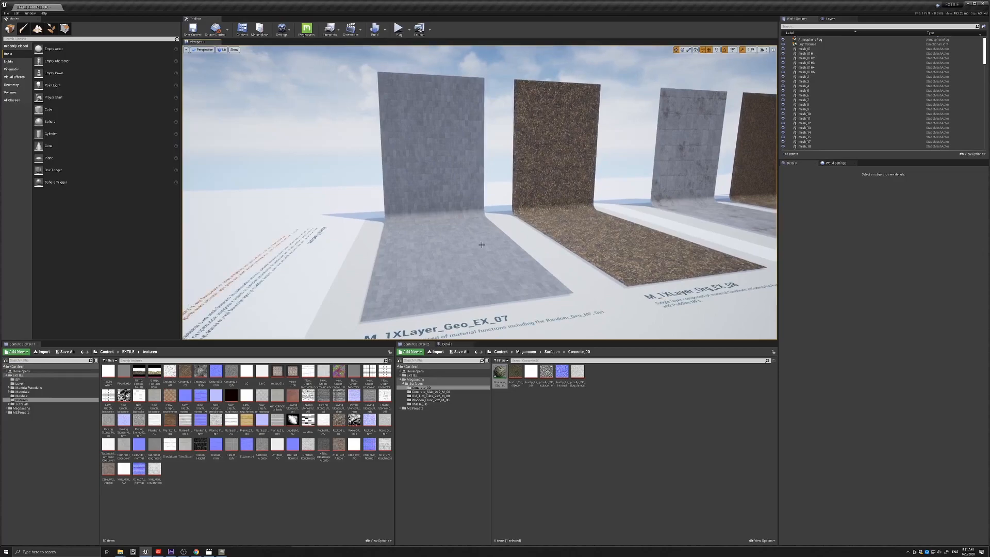
Step: Examine the M_1XLayer_Geo_EX_07 and M_1XLayer_Org_EX_08 example backdrops and compare their surfaces
{"action": "left_click_drag", "start_coordinate": [482, 245], "coordinate": [501, 255]}
{"action": "right_click_drag", "start_coordinate": [506, 257], "coordinate": [507, 256]}
{"action": "key", "text": "d"}
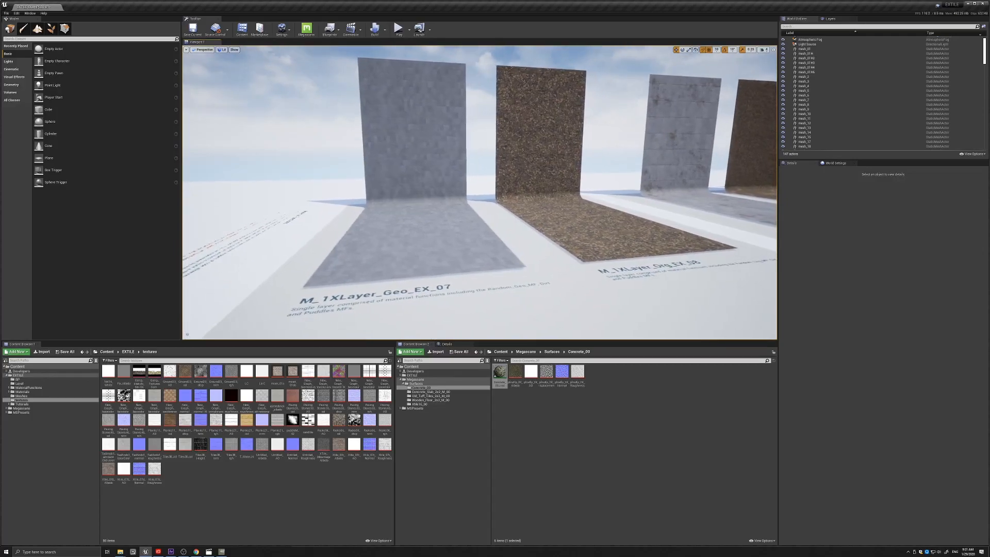
{"action": "middle_click_drag", "start_coordinate": [508, 260], "coordinate": [522, 261]}
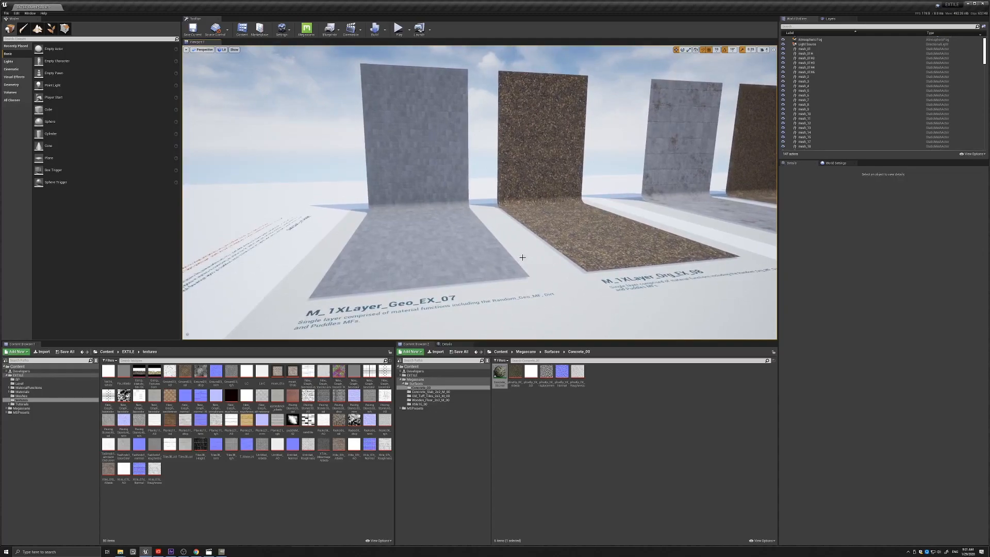
{"action": "middle_click_drag", "start_coordinate": [480, 259], "coordinate": [468, 263]}
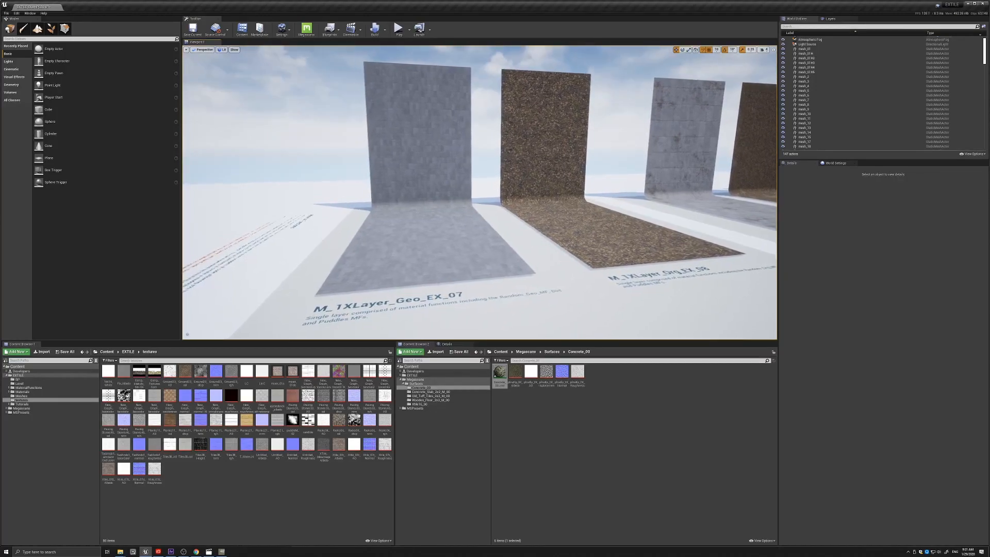
{"action": "mouse_move", "coordinate": [467, 264]}
{"action": "right_mouse_down"}
{"action": "mouse_move", "coordinate": [456, 263]}
{"action": "mouse_move", "coordinate": [471, 260]}
{"action": "right_mouse_up"}
{"action": "key", "text": "d"}
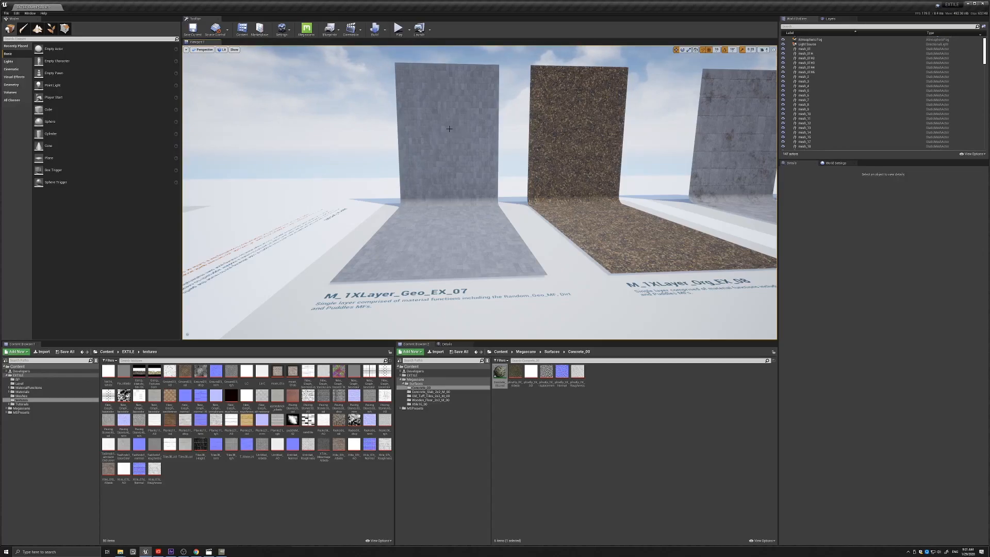
{"action": "key", "text": "d"}
{"action": "right_click_drag", "start_coordinate": [586, 161], "coordinate": [586, 162]}
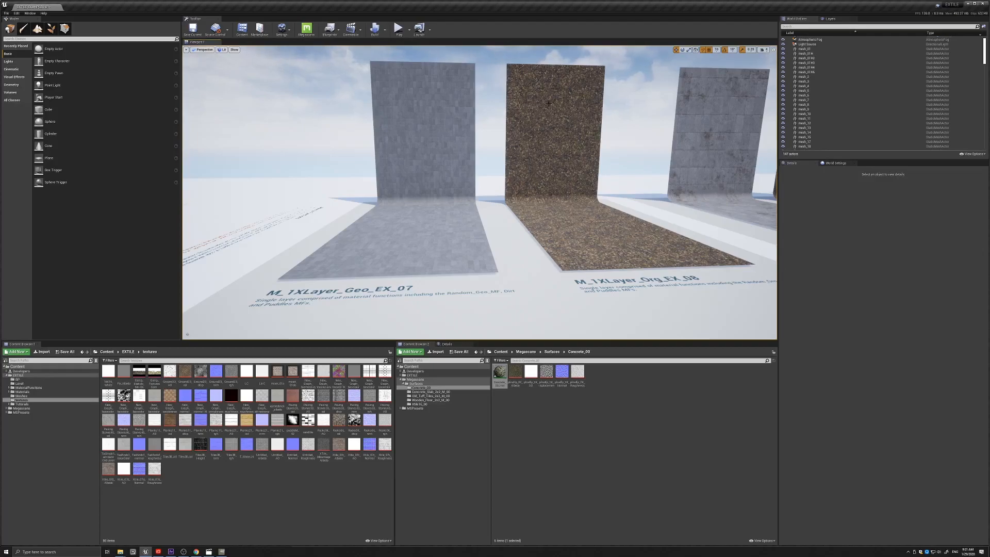
Step: Open the material instance of the M_1XLayer_Geo_EX_07 backdrop and its parent material
{"action": "right_click_drag", "start_coordinate": [561, 223], "coordinate": [523, 243]}
{"action": "key", "text": "d"}
{"action": "key", "text": "a"}
{"action": "key", "text": "w"}
{"action": "key", "text": "d"}
{"action": "right_click_drag", "start_coordinate": [423, 251], "coordinate": [428, 251]}
{"action": "key", "text": "a"}
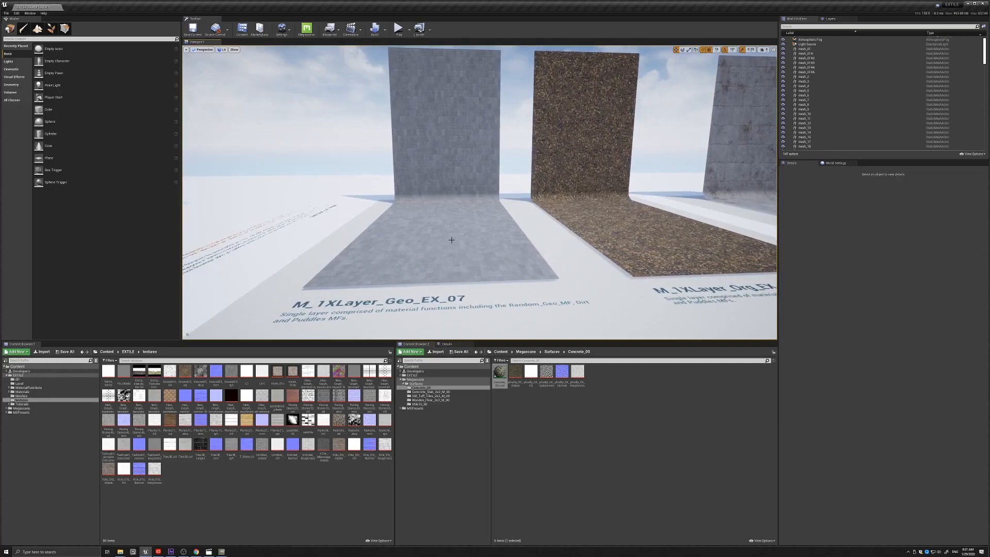
{"action": "scroll", "coordinate": [451, 241], "scroll_direction": "down", "scroll_amount": 1}
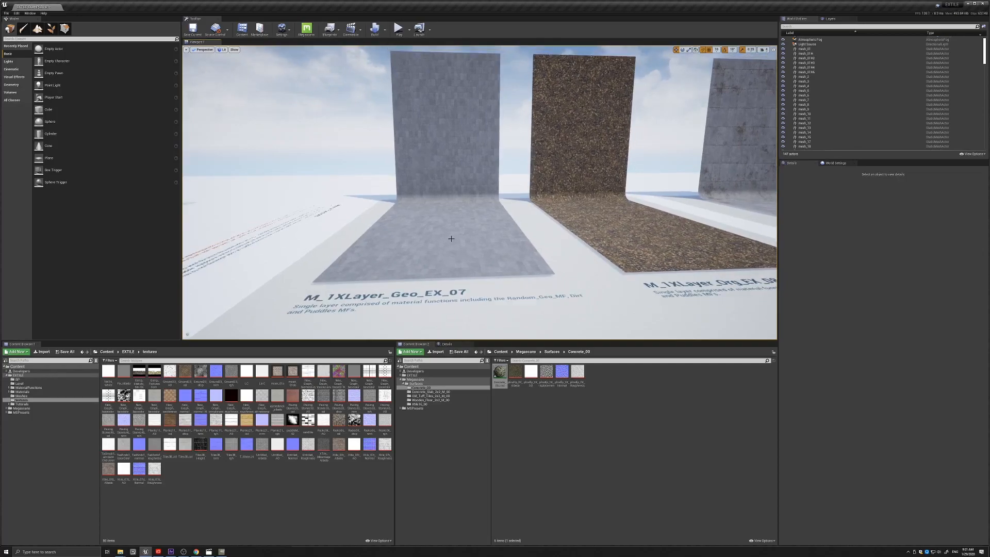
{"action": "left_click", "coordinate": [465, 246]}
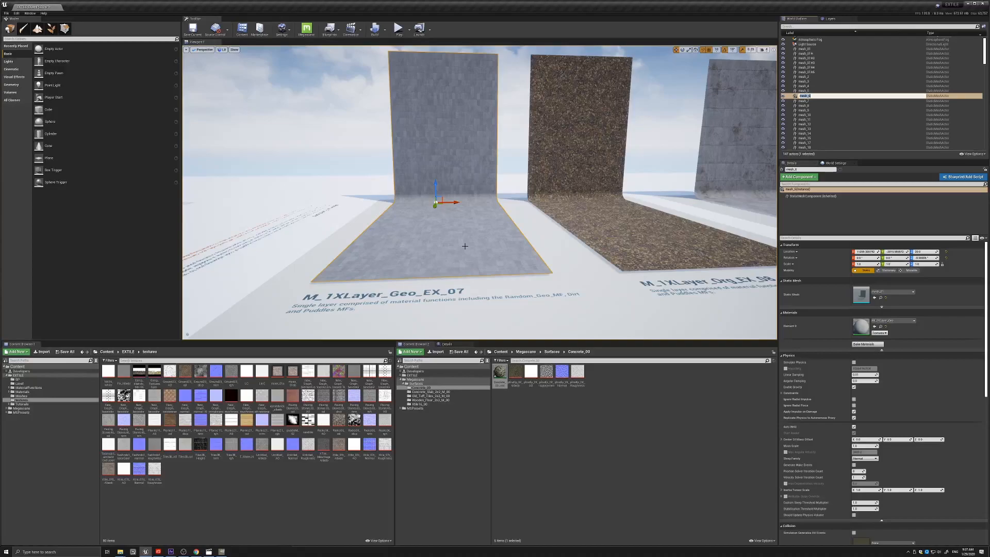
{"action": "double_click", "coordinate": [860, 330]}
{"action": "scroll", "coordinate": [545, 287], "scroll_direction": "down", "scroll_amount": 1}
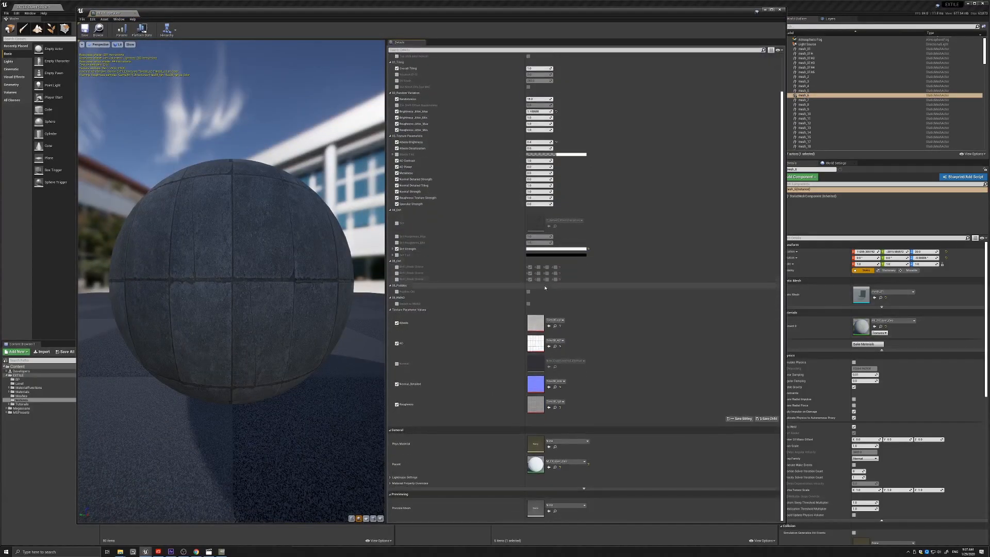
{"action": "double_click", "coordinate": [537, 464]}
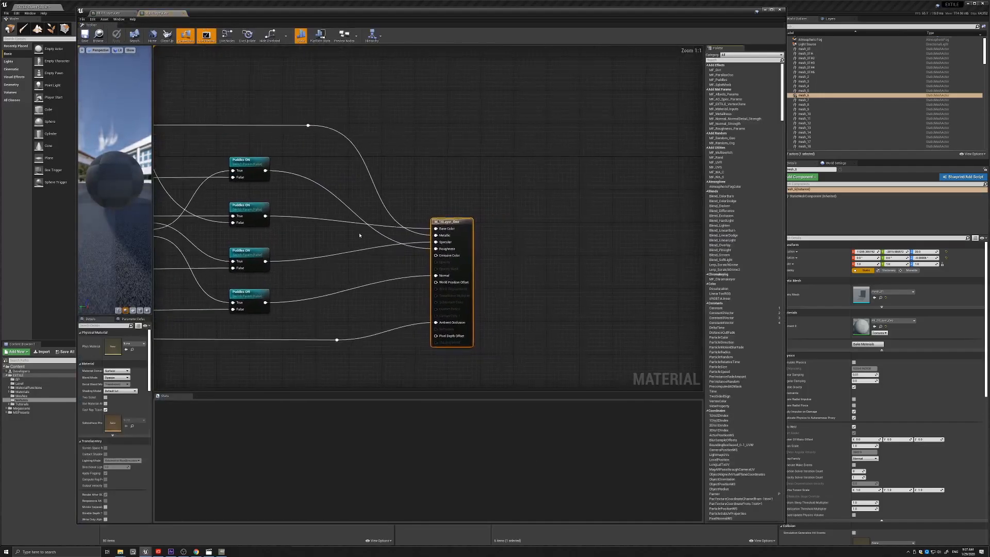
Step: Examine the parent material's graph around the tiling, MF_Random_Geo and MF_Material_Inputs nodes and their parameters
{"action": "scroll", "coordinate": [359, 236], "scroll_direction": "down", "scroll_amount": 5}
{"action": "right_click_drag", "start_coordinate": [255, 160], "coordinate": [504, 161]}
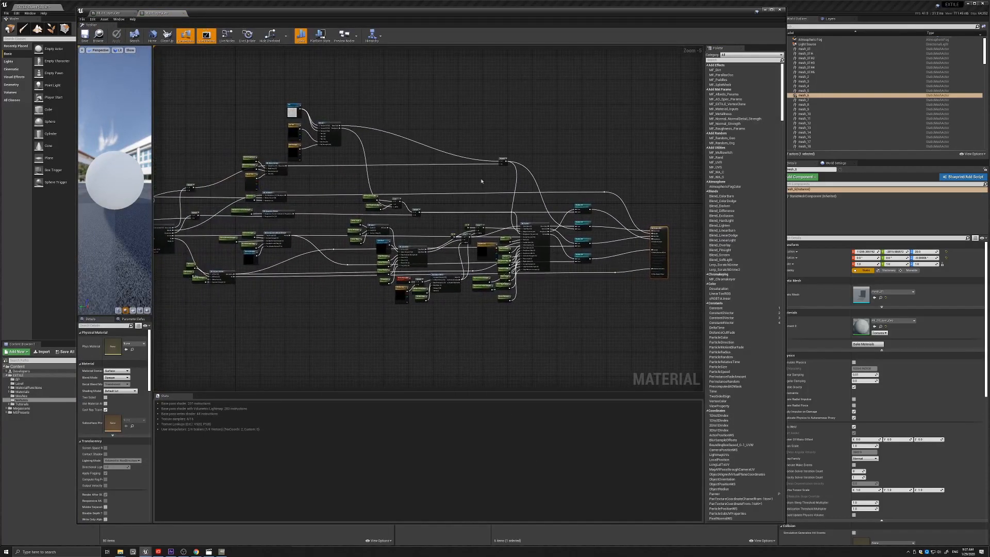
{"action": "right_click_drag", "start_coordinate": [271, 311], "coordinate": [579, 286]}
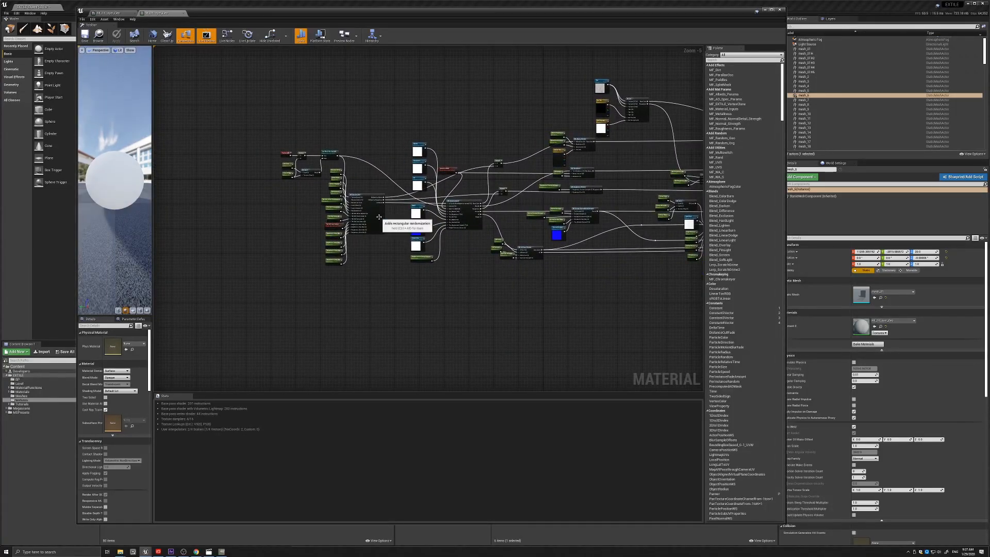
{"action": "scroll", "coordinate": [401, 223], "scroll_direction": "up", "scroll_amount": 4}
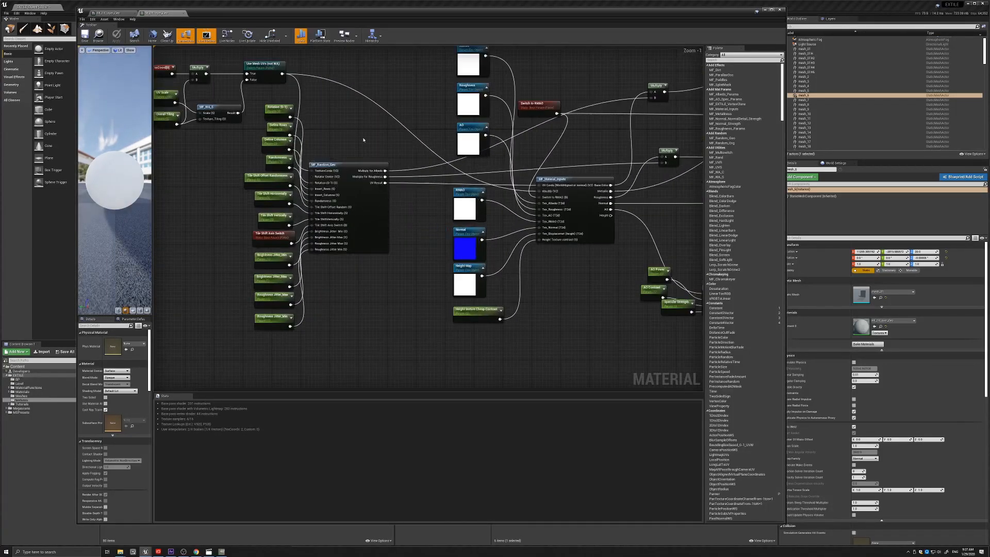
{"action": "right_click_drag", "start_coordinate": [364, 139], "coordinate": [348, 139]}
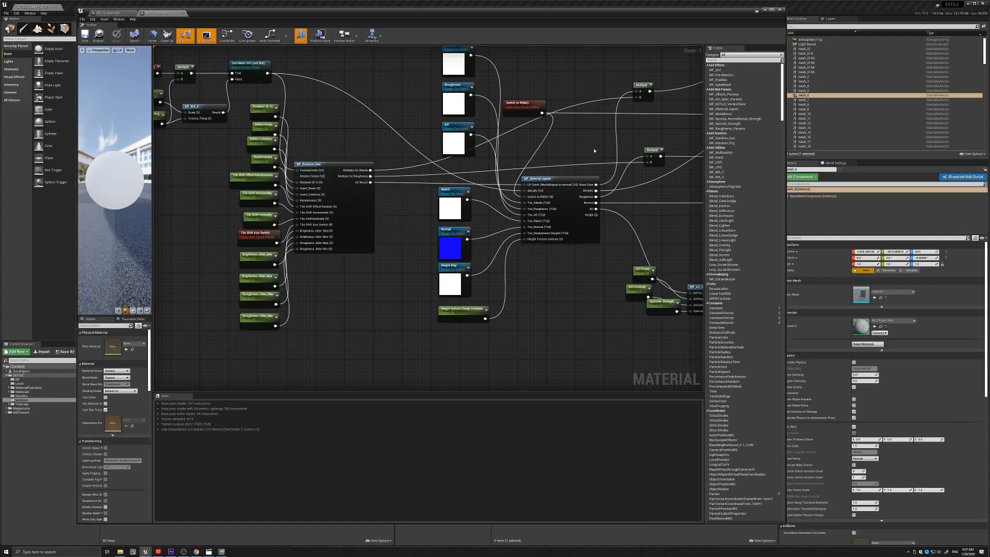
{"action": "scroll", "coordinate": [594, 150], "scroll_direction": "down", "scroll_amount": 2}
{"action": "right_click_drag", "start_coordinate": [655, 133], "coordinate": [377, 150]}
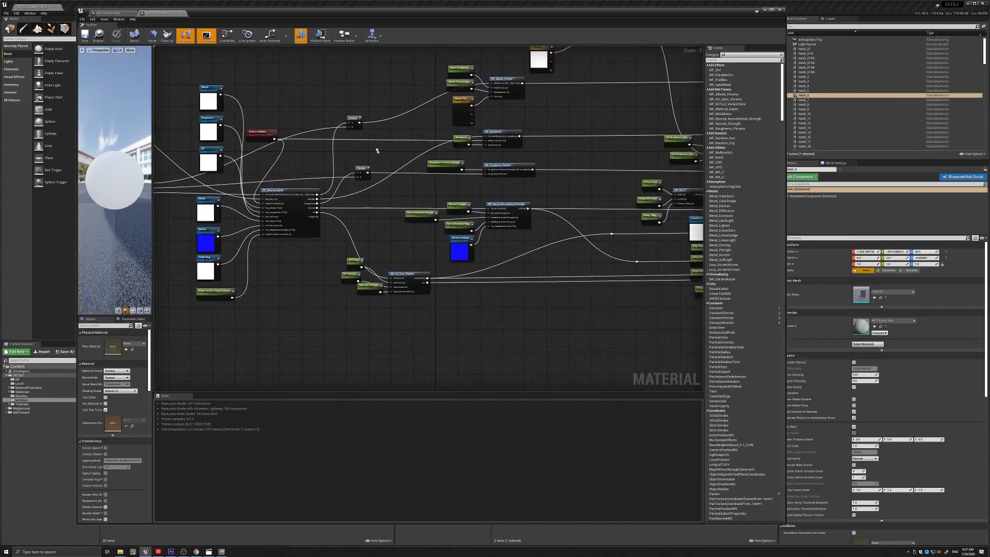
{"action": "right_click_drag", "start_coordinate": [614, 130], "coordinate": [555, 149]}
{"action": "right_click_drag", "start_coordinate": [272, 179], "coordinate": [526, 155]}
{"action": "scroll", "coordinate": [316, 205], "scroll_direction": "up", "scroll_amount": 3}
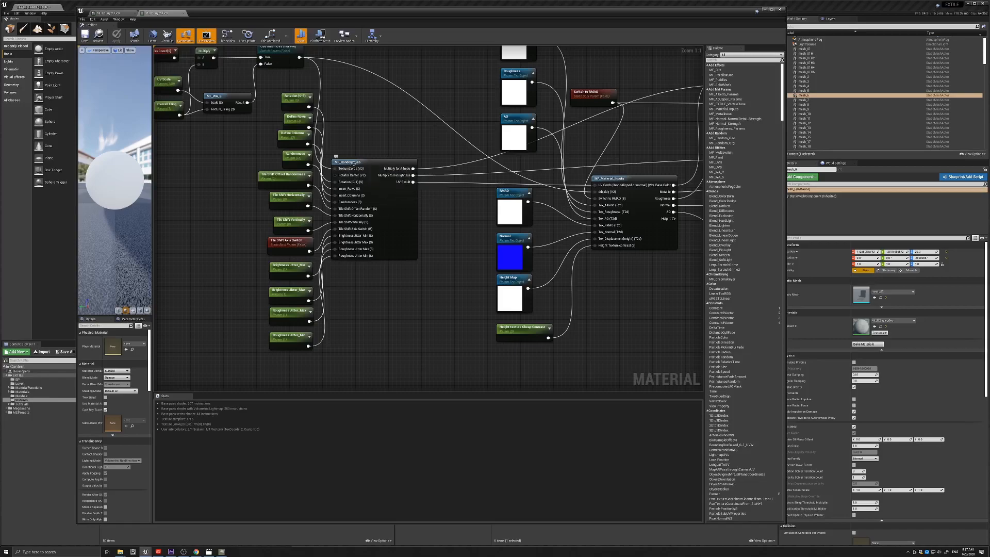
Step: Trace the graph from MF_Material_Inputs through the albedo, metalness, roughness, normal and AO functions to MF_SplatMask and MF_Puddles
{"action": "right_click_drag", "start_coordinate": [614, 81], "coordinate": [387, 108]}
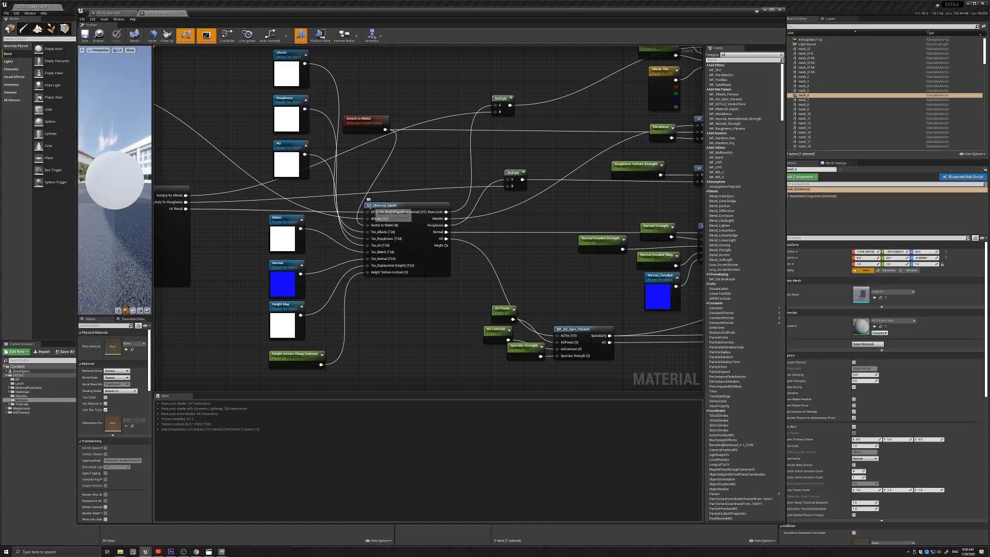
{"action": "right_click_drag", "start_coordinate": [579, 150], "coordinate": [401, 135]}
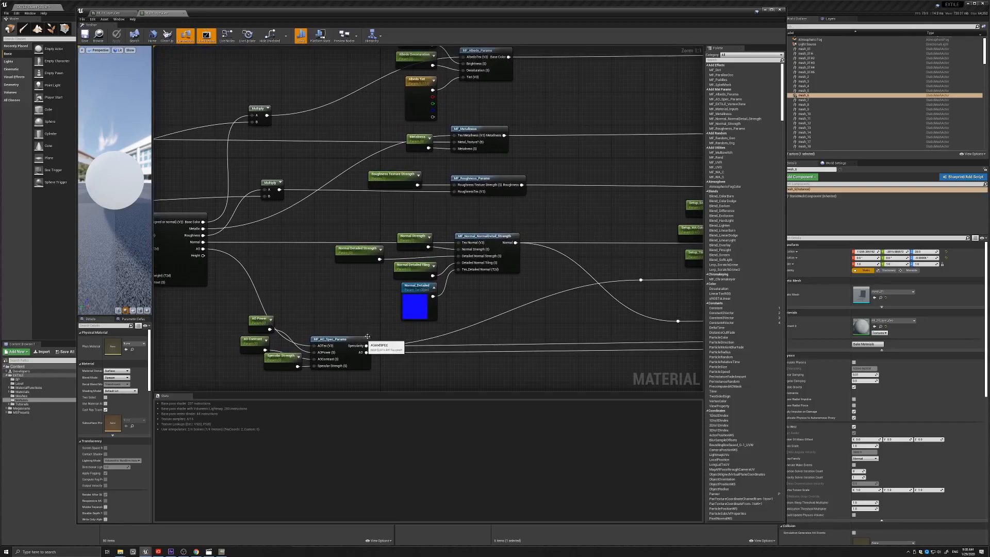
{"action": "right_click_drag", "start_coordinate": [536, 94], "coordinate": [345, 140]}
{"action": "scroll", "coordinate": [370, 162], "scroll_direction": "down", "scroll_amount": 1}
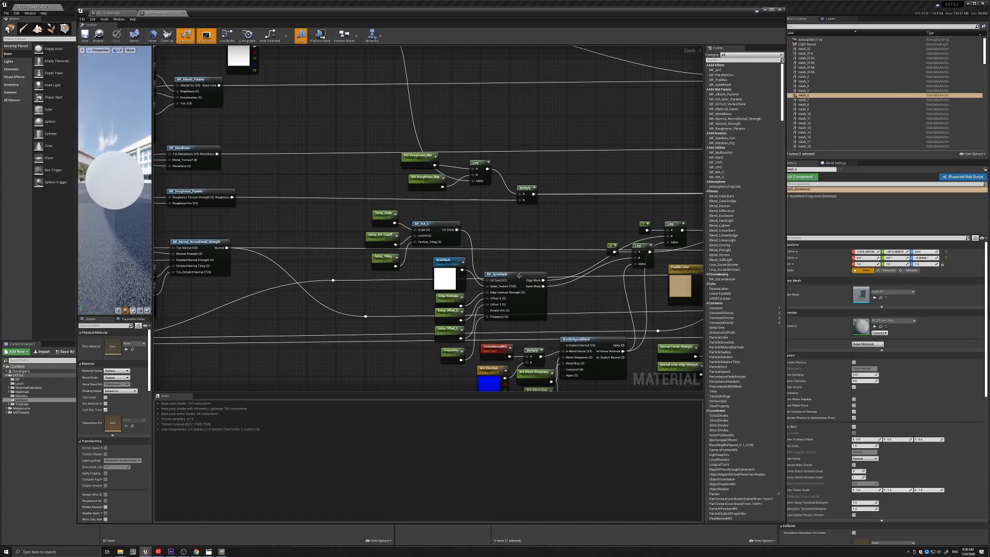
{"action": "right_click_drag", "start_coordinate": [528, 255], "coordinate": [406, 180]}
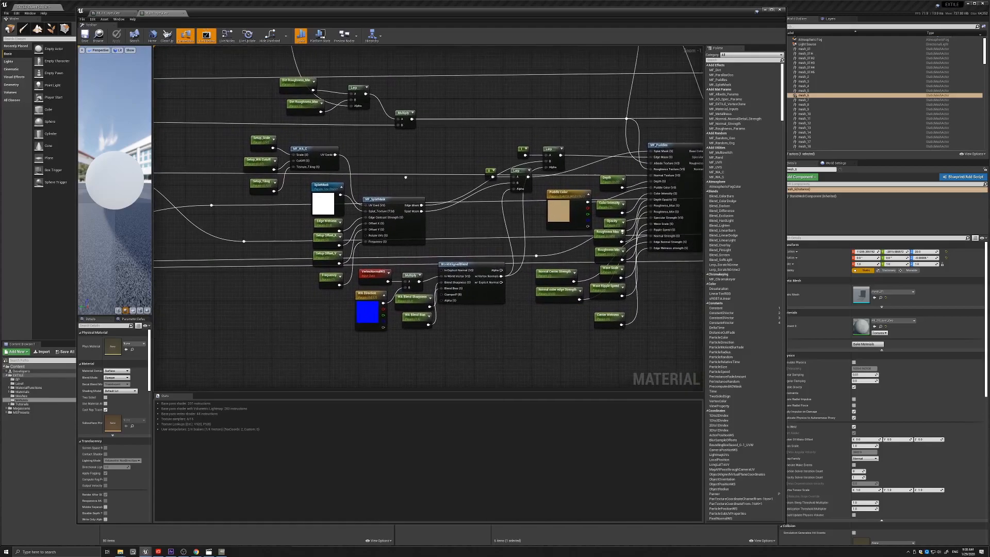
{"action": "right_click_drag", "start_coordinate": [519, 124], "coordinate": [478, 131]}
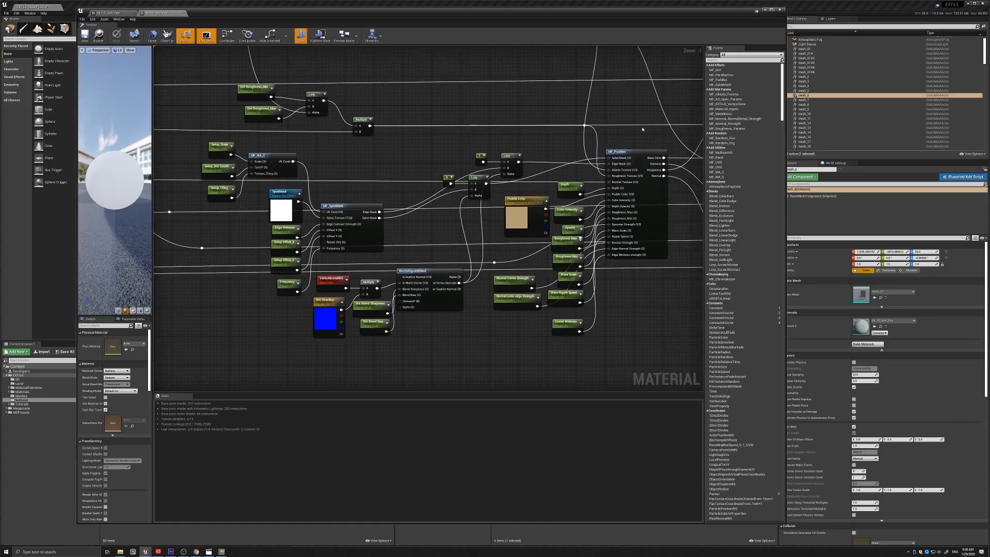
{"action": "right_click_drag", "start_coordinate": [644, 116], "coordinate": [458, 146]}
Step: Review the whole node network again from its start up to MF_Puddles, and clear the node selection
{"action": "scroll", "coordinate": [467, 132], "scroll_direction": "down", "scroll_amount": 1}
{"action": "scroll", "coordinate": [467, 132], "scroll_direction": "down", "scroll_amount": 2}
{"action": "right_click_drag", "start_coordinate": [341, 134], "coordinate": [569, 178]}
{"action": "right_click_drag", "start_coordinate": [423, 162], "coordinate": [611, 179]}
{"action": "right_click_drag", "start_coordinate": [424, 133], "coordinate": [447, 146]}
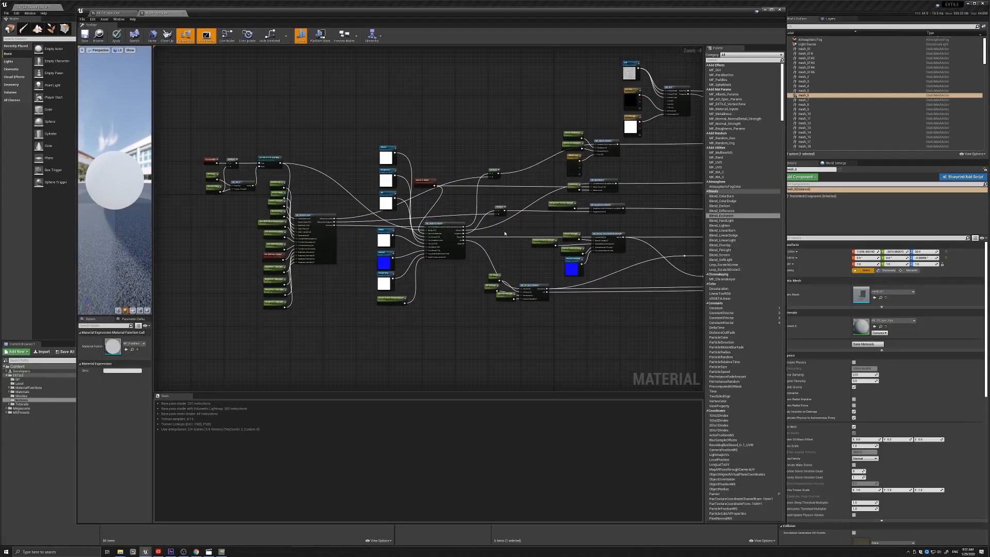
{"action": "right_click_drag", "start_coordinate": [505, 232], "coordinate": [413, 240]}
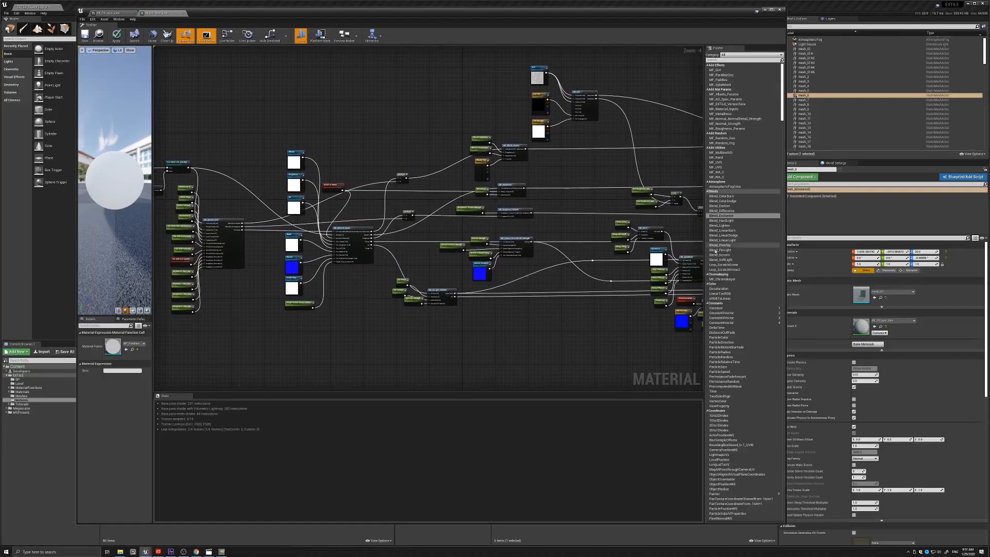
{"action": "right_click_drag", "start_coordinate": [609, 187], "coordinate": [504, 187]}
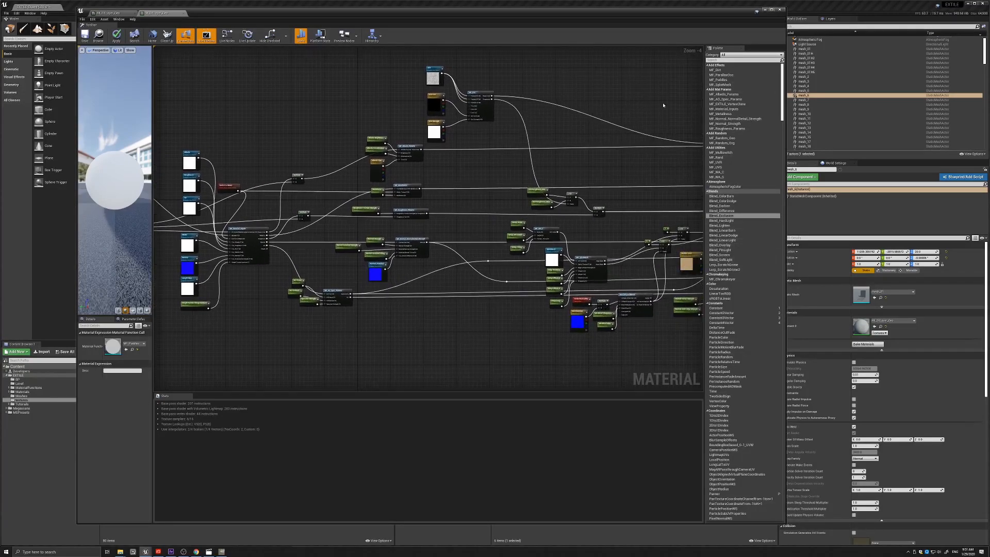
{"action": "right_click_drag", "start_coordinate": [664, 105], "coordinate": [612, 106]}
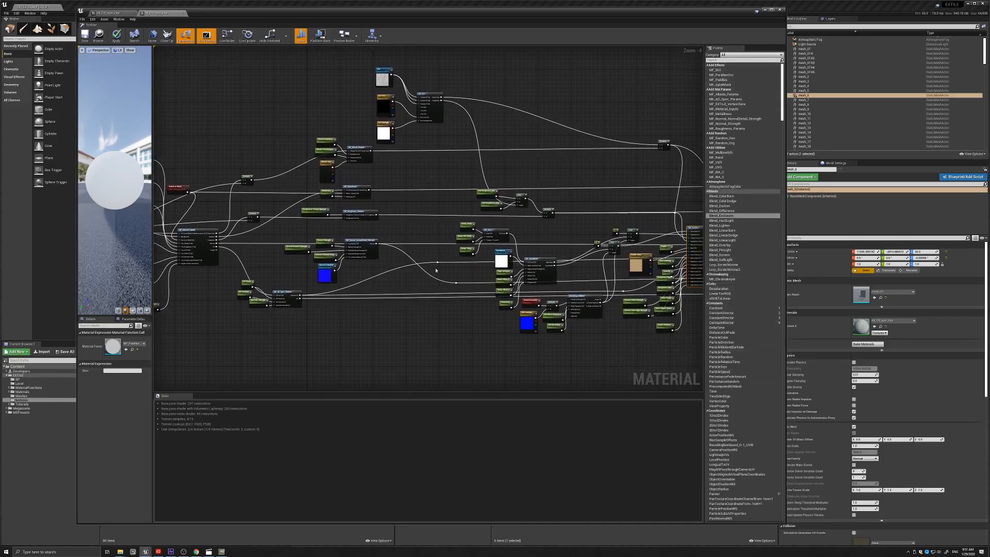
{"action": "right_click_drag", "start_coordinate": [288, 237], "coordinate": [442, 219]}
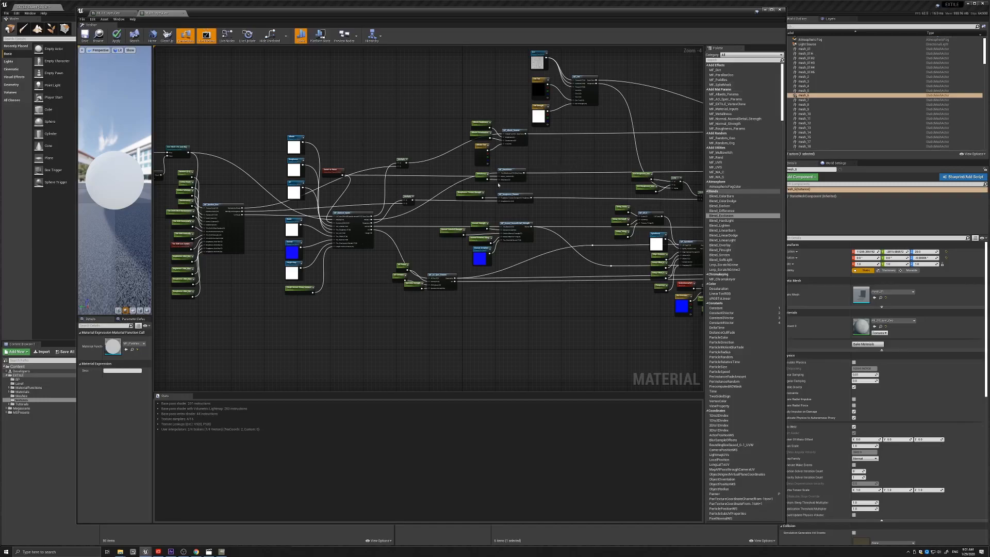
{"action": "right_click_drag", "start_coordinate": [602, 157], "coordinate": [327, 156]}
{"action": "right_click_drag", "start_coordinate": [448, 196], "coordinate": [395, 161]}
{"action": "scroll", "coordinate": [549, 237], "scroll_direction": "up", "scroll_amount": 3}
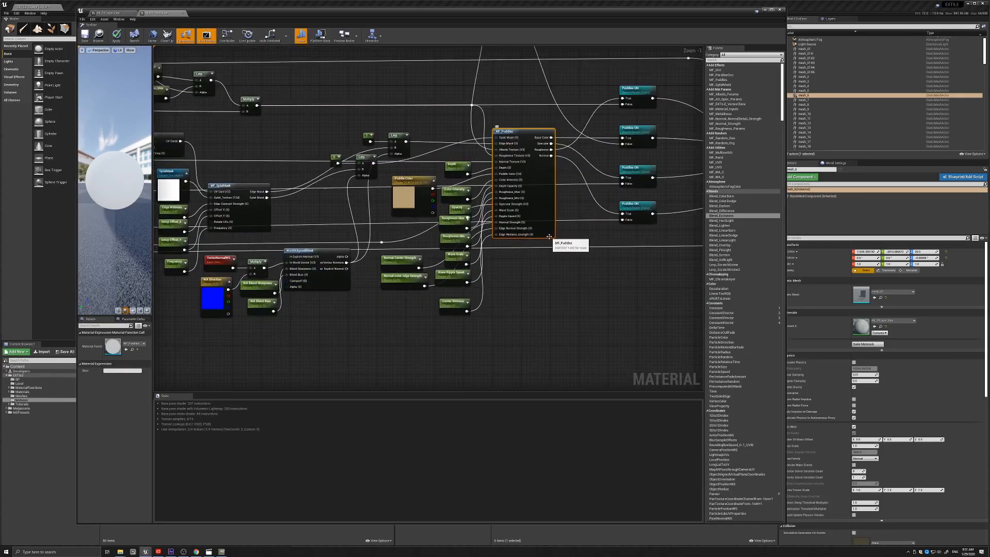
{"action": "left_click", "coordinate": [561, 275]}
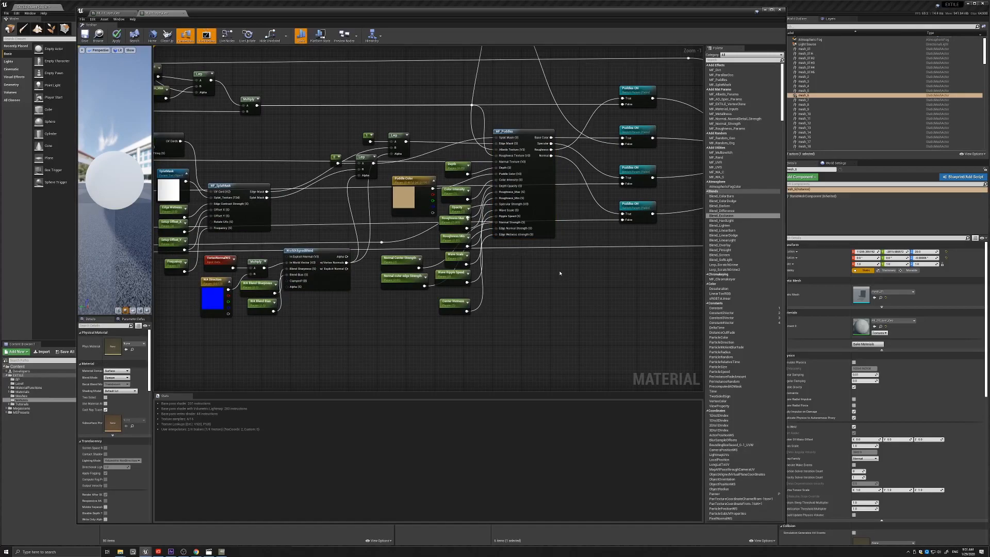
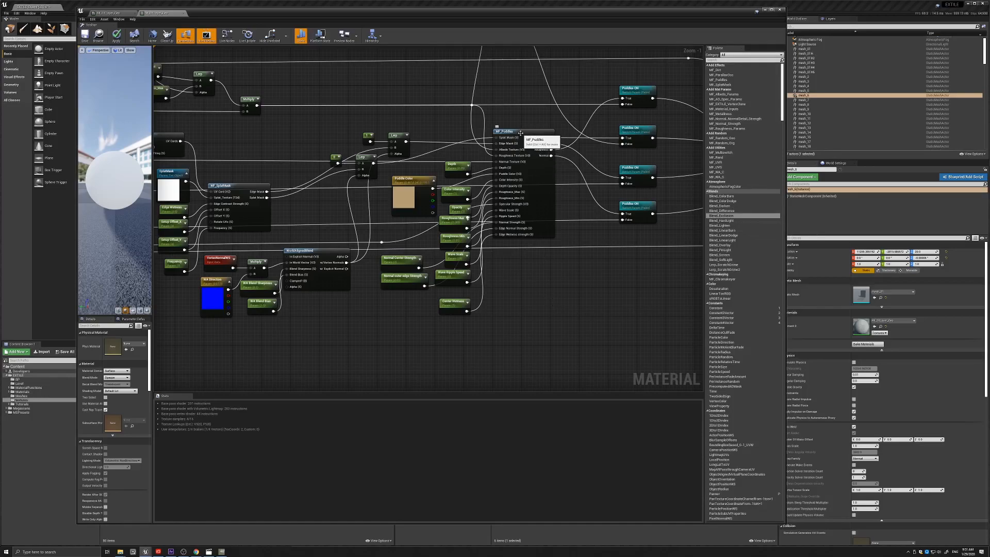
Step: Open the MF_Puddles material function, inspect its library exposure and category settings, and return to the parent material's graph
{"action": "double_click", "coordinate": [521, 133]}
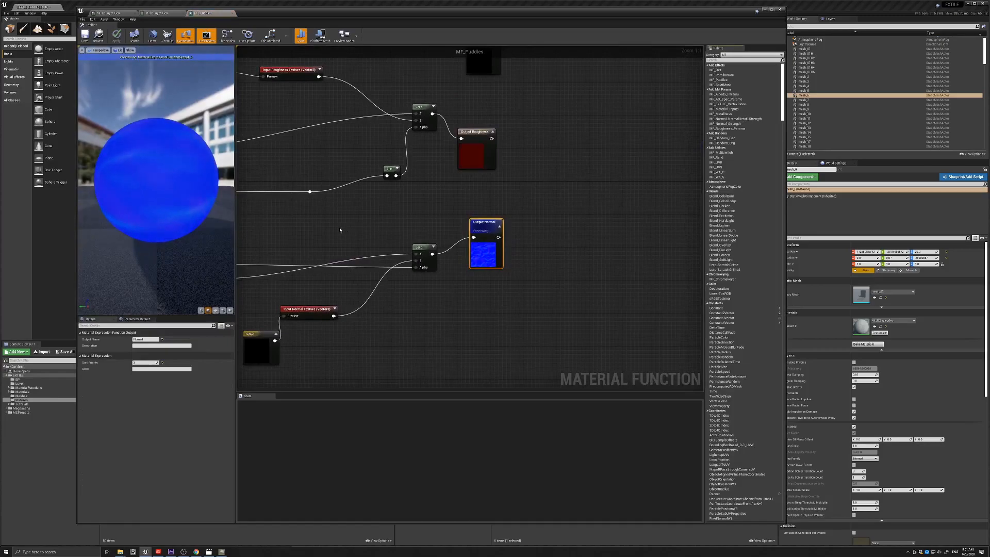
{"action": "left_click", "coordinate": [340, 230]}
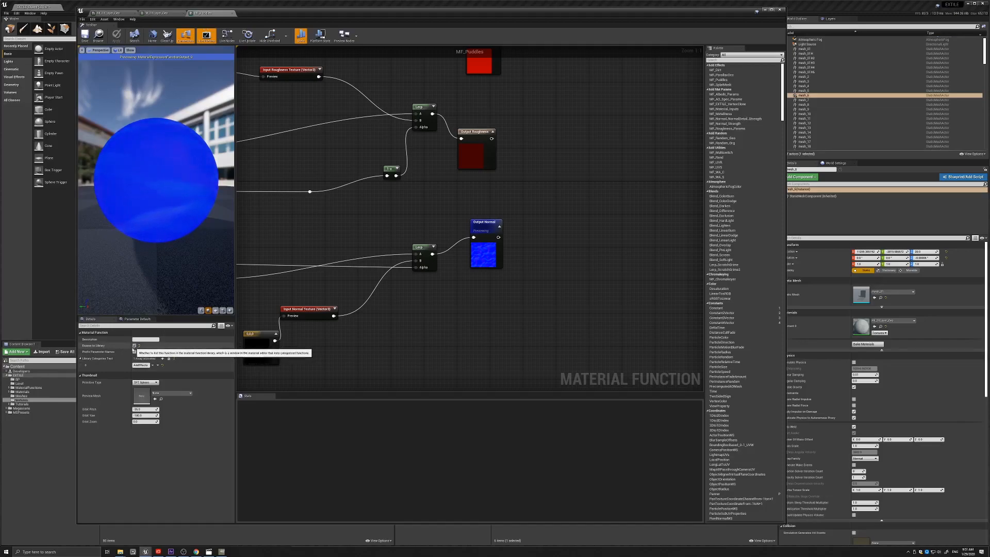
{"action": "left_click", "coordinate": [144, 365]}
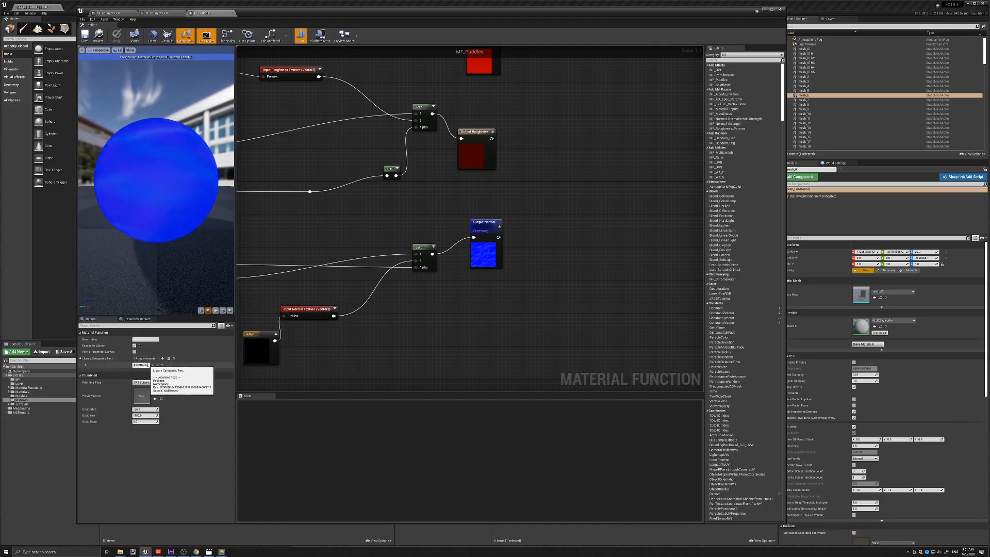
{"action": "left_click", "coordinate": [401, 282]}
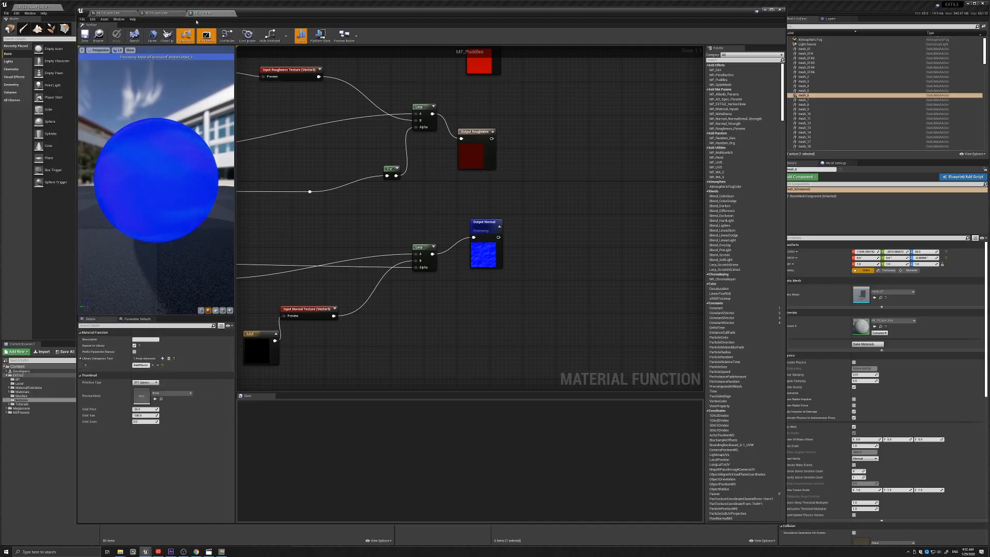
{"action": "left_click", "coordinate": [157, 16]}
{"action": "left_click", "coordinate": [514, 112]}
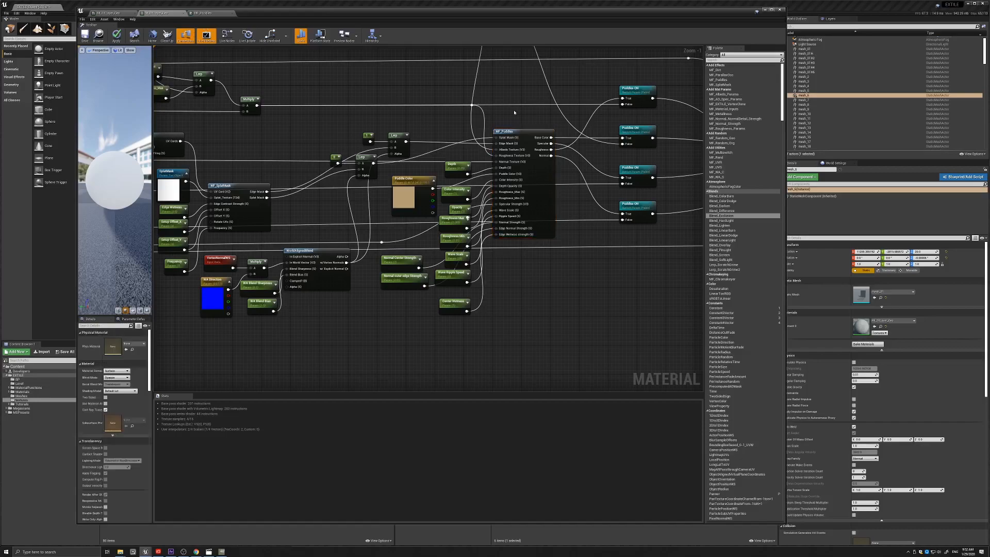
Step: Add an MF_WA_S function node in the empty graph area beyond the material output node
{"action": "right_click_drag", "start_coordinate": [530, 110], "coordinate": [411, 142]}
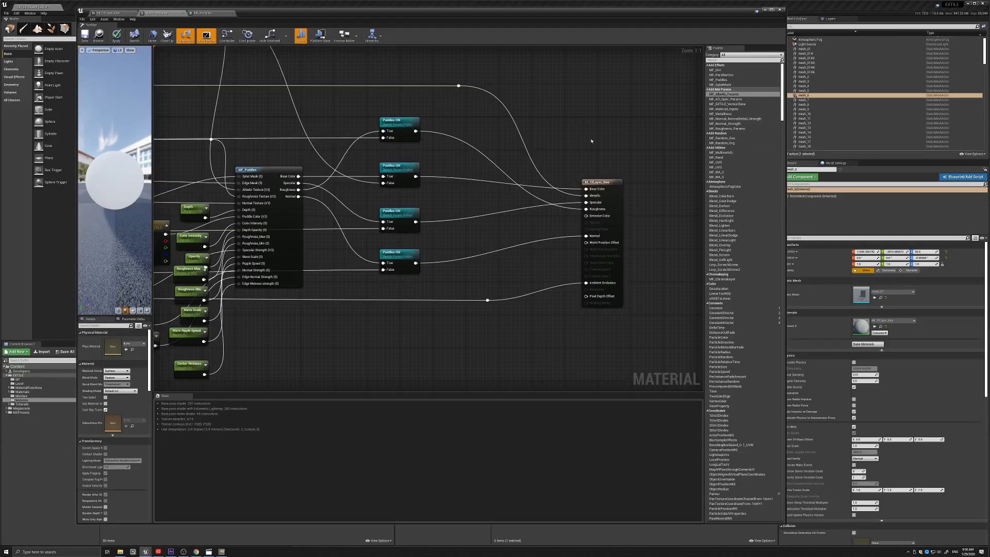
{"action": "right_click_drag", "start_coordinate": [616, 131], "coordinate": [323, 187]}
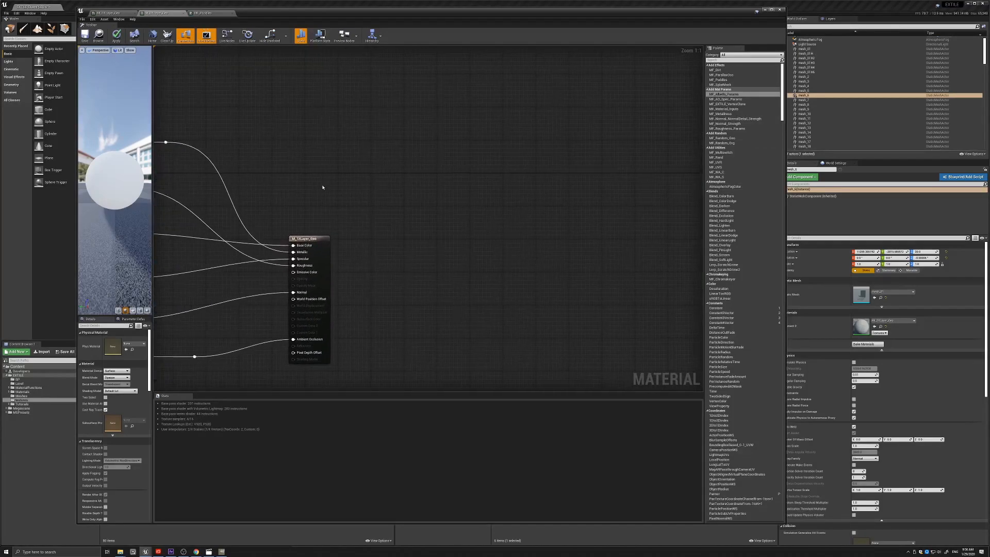
{"action": "right_click_drag", "start_coordinate": [481, 159], "coordinate": [385, 182]}
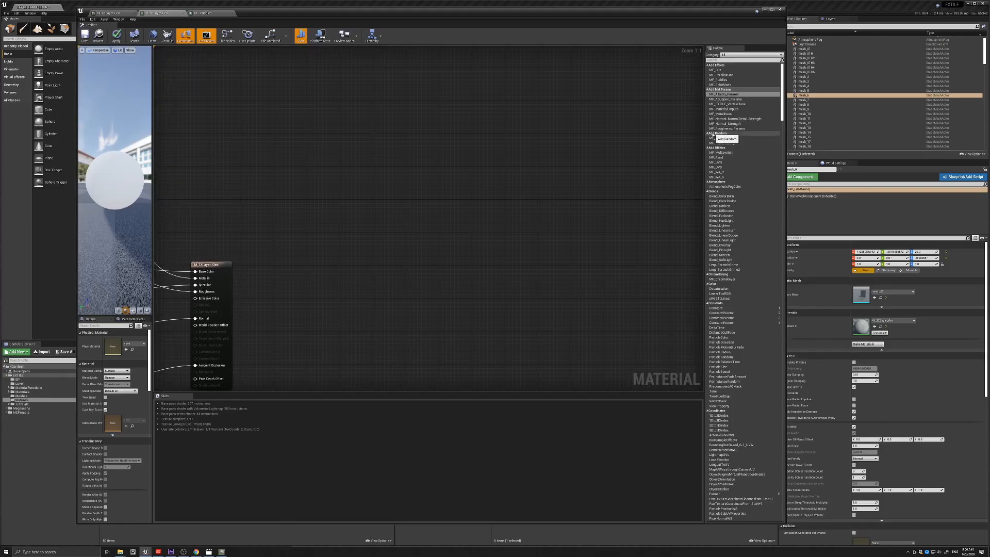
{"action": "left_click_drag", "start_coordinate": [716, 177], "coordinate": [330, 114]}
{"action": "right_click_drag", "start_coordinate": [388, 128], "coordinate": [424, 201]}
{"action": "left_click_drag", "start_coordinate": [343, 199], "coordinate": [382, 196]}
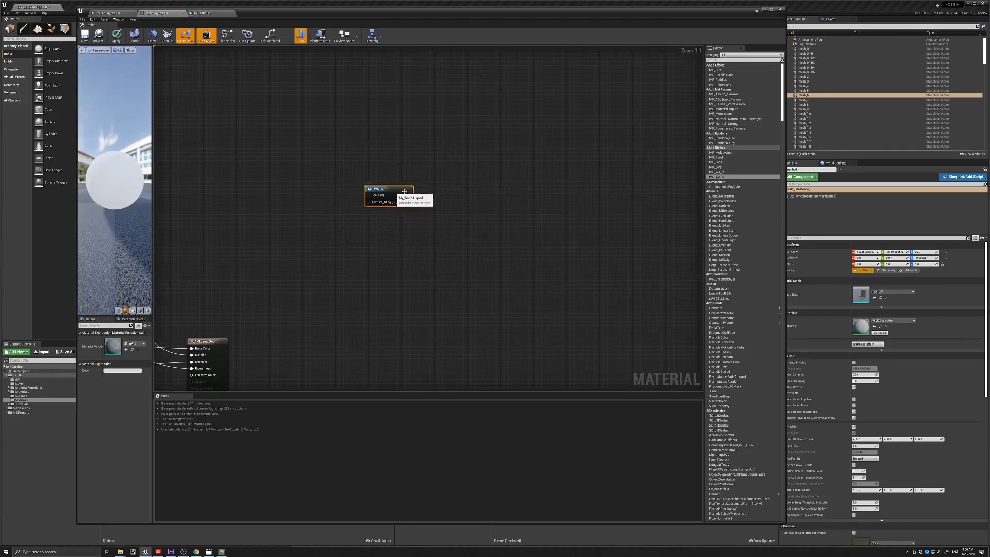
Step: Add the MF_Random_Geo and MF_Material_Inputs function nodes in a row after the MF_WA_S node
{"action": "left_click_drag", "start_coordinate": [722, 138], "coordinate": [461, 184]}
{"action": "right_click_drag", "start_coordinate": [636, 141], "coordinate": [573, 139]}
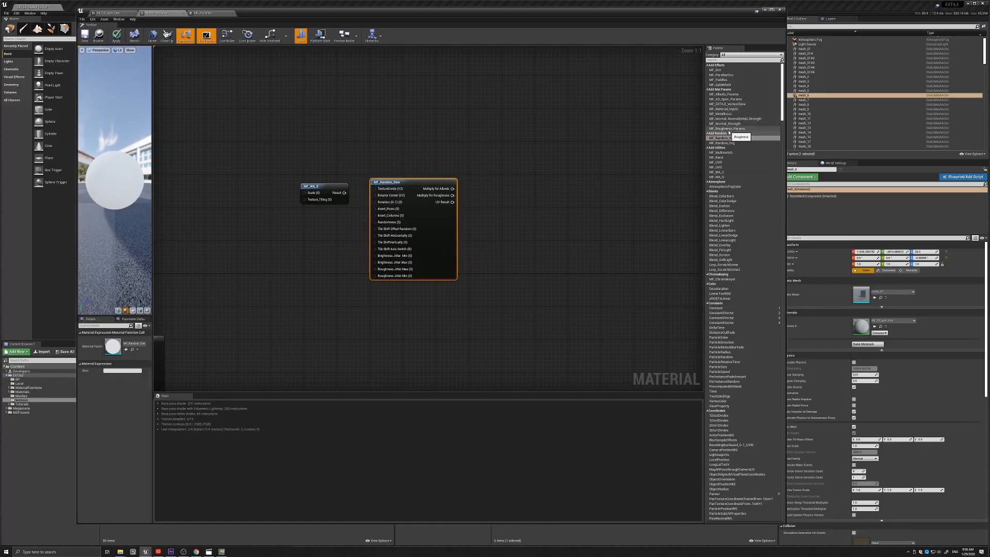
{"action": "left_click_drag", "start_coordinate": [725, 109], "coordinate": [523, 147]}
{"action": "right_click_drag", "start_coordinate": [671, 102], "coordinate": [577, 110]}
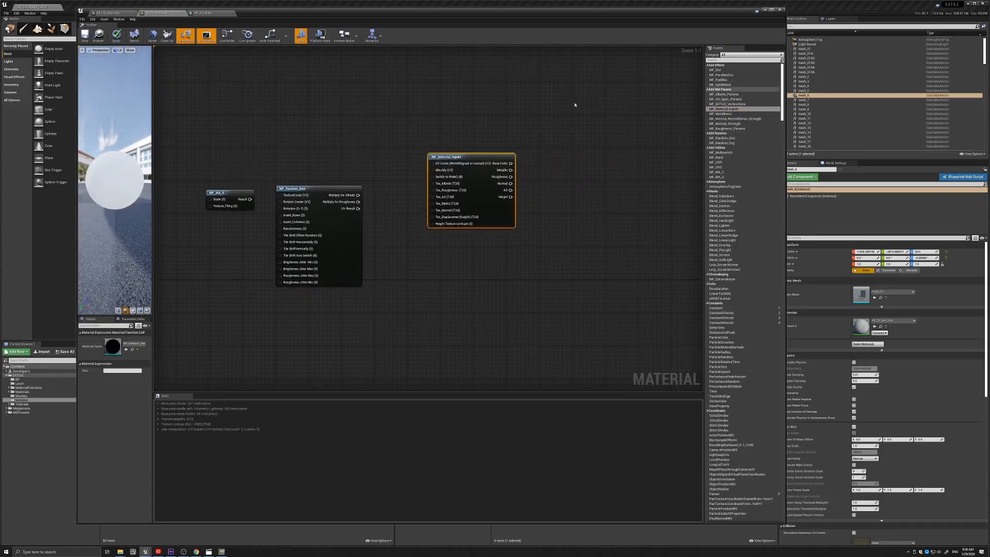
Step: Add an MF_Albedo_Params node, wire MF_WA_S into MF_Random_Geo, and wire MF_Random_Geo's outputs to MF_Material_Inputs and MF_Albedo_Params
{"action": "left_click_drag", "start_coordinate": [718, 94], "coordinate": [553, 129]}
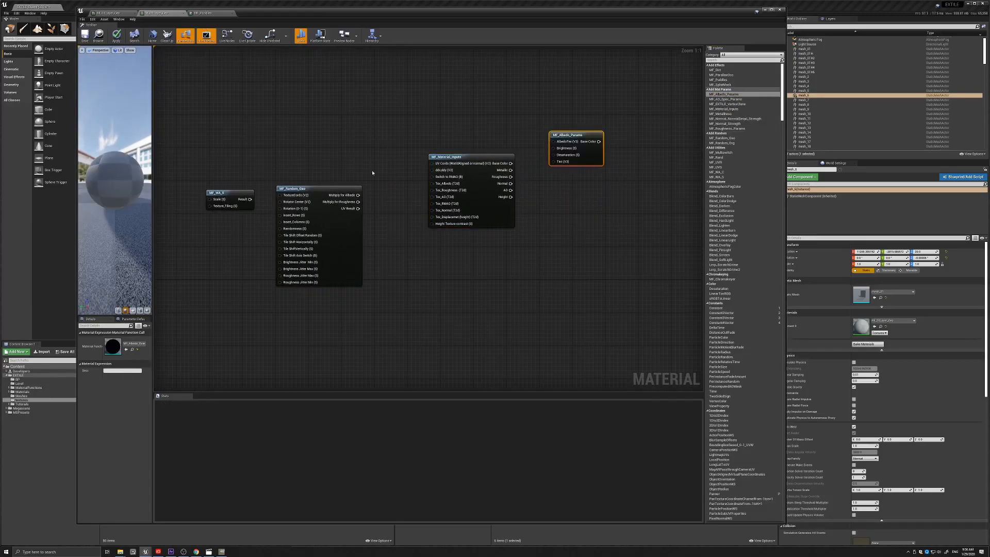
{"action": "right_click_drag", "start_coordinate": [337, 171], "coordinate": [428, 165]}
{"action": "left_click_drag", "start_coordinate": [341, 192], "coordinate": [371, 187]}
{"action": "left_click_drag", "start_coordinate": [450, 187], "coordinate": [527, 156]}
{"action": "right_click_drag", "start_coordinate": [556, 148], "coordinate": [475, 146]}
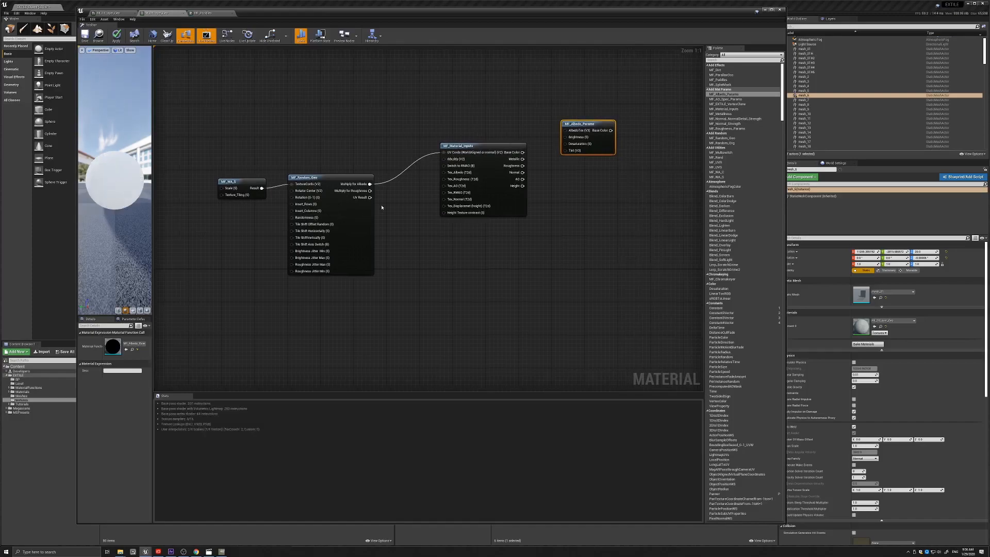
{"action": "left_click_drag", "start_coordinate": [369, 197], "coordinate": [565, 131]}
{"action": "right_click_drag", "start_coordinate": [568, 186], "coordinate": [520, 204]}
{"action": "scroll", "coordinate": [479, 227], "scroll_direction": "down", "scroll_amount": 2}
{"action": "right_click_drag", "start_coordinate": [363, 141], "coordinate": [385, 164]}
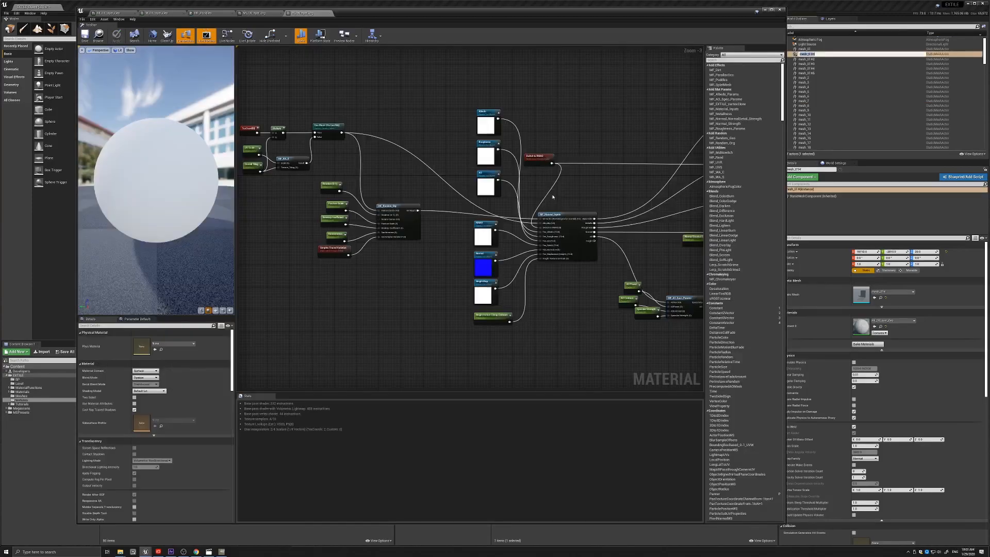
Step: Return to the level and compare the M_1XLayer_Geo_EX_07 and M_1XLayer_Org_EX_08 display panels
{"action": "left_click", "coordinate": [765, 9]}
{"action": "key", "text": "d"}
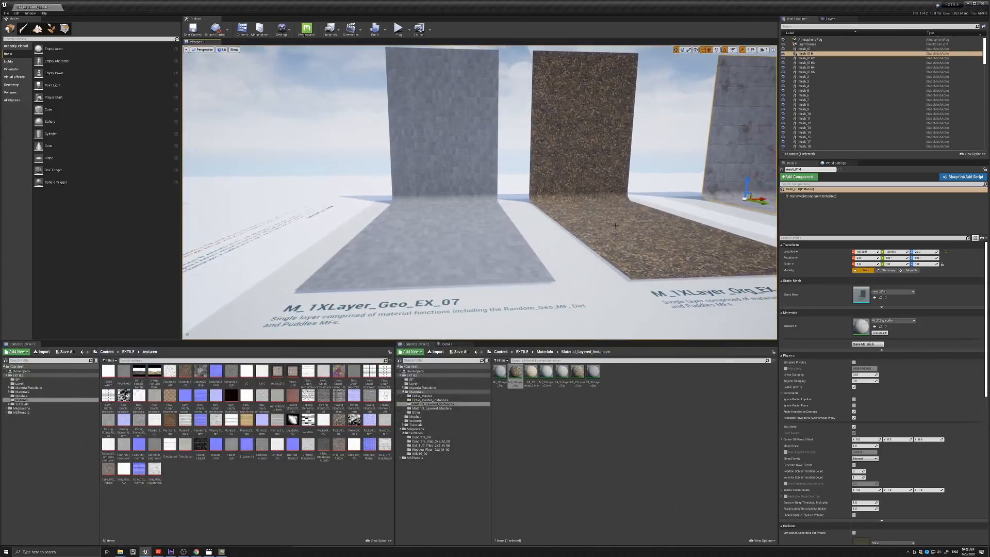
{"action": "middle_click_drag", "start_coordinate": [597, 256], "coordinate": [597, 254]}
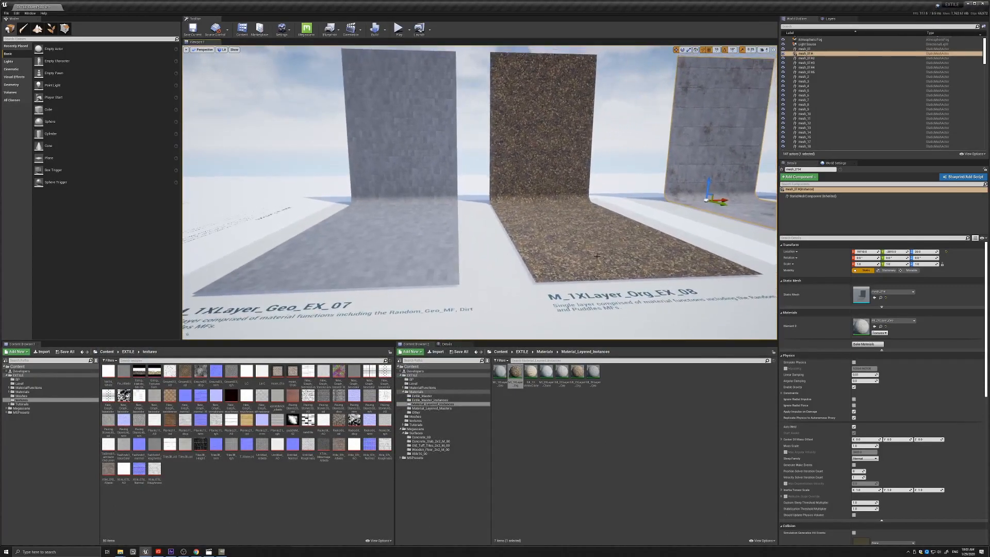
{"action": "right_click_drag", "start_coordinate": [596, 256], "coordinate": [573, 256]}
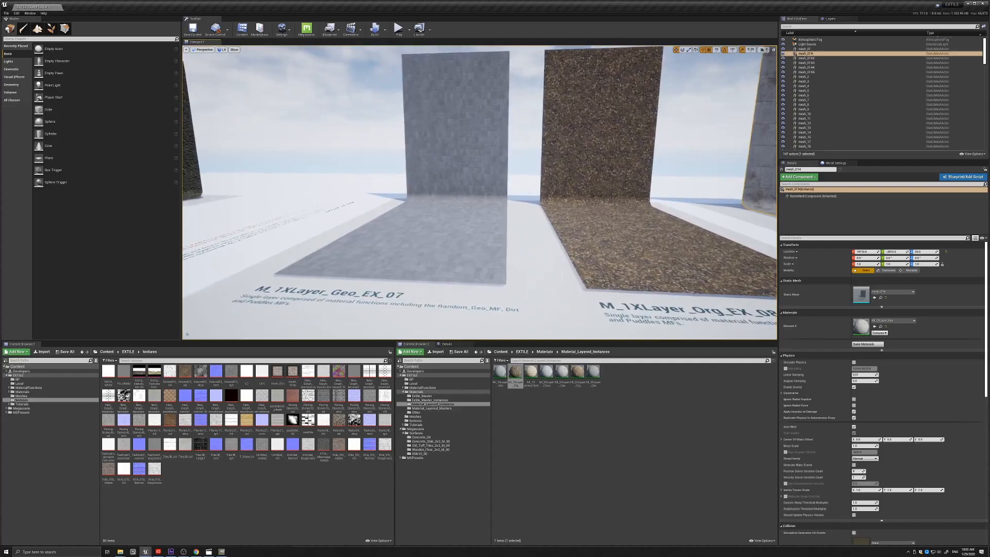
{"action": "key", "text": "d"}
{"action": "key", "text": "d"}
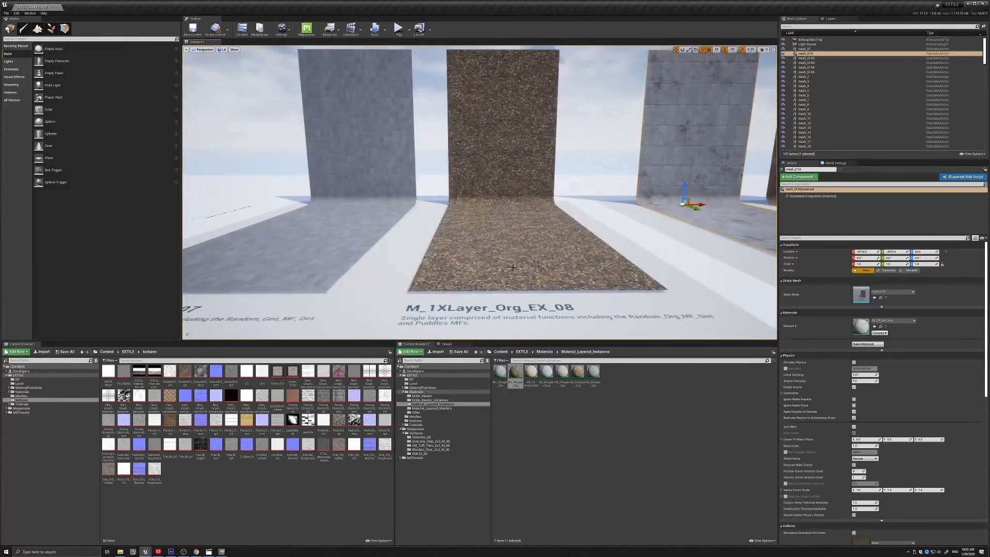
{"action": "key", "text": "a"}
{"action": "key", "text": "a"}
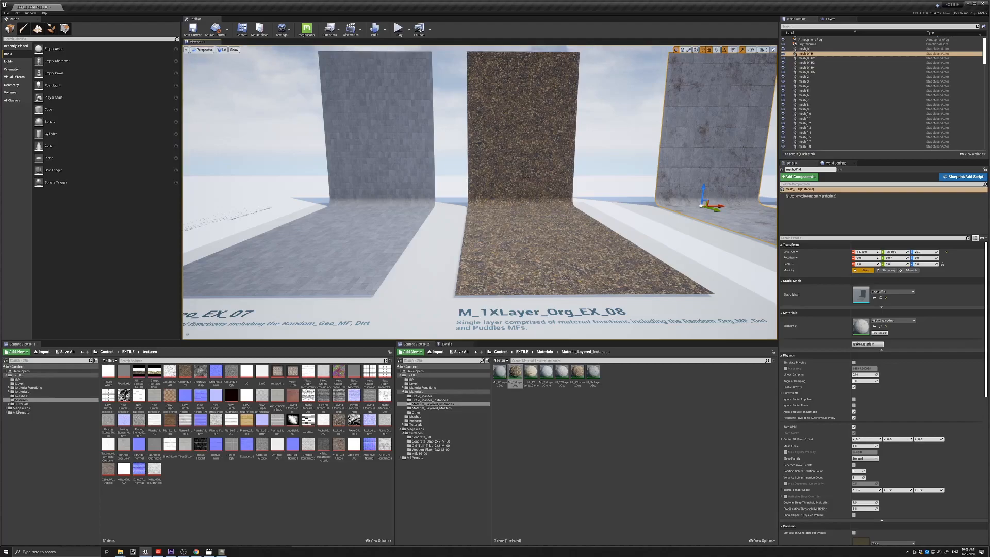
Step: Select the M_1XLayer_Org_EX_08 panel and open its material instance and the instance's parent material
{"action": "left_click", "coordinate": [583, 242]}
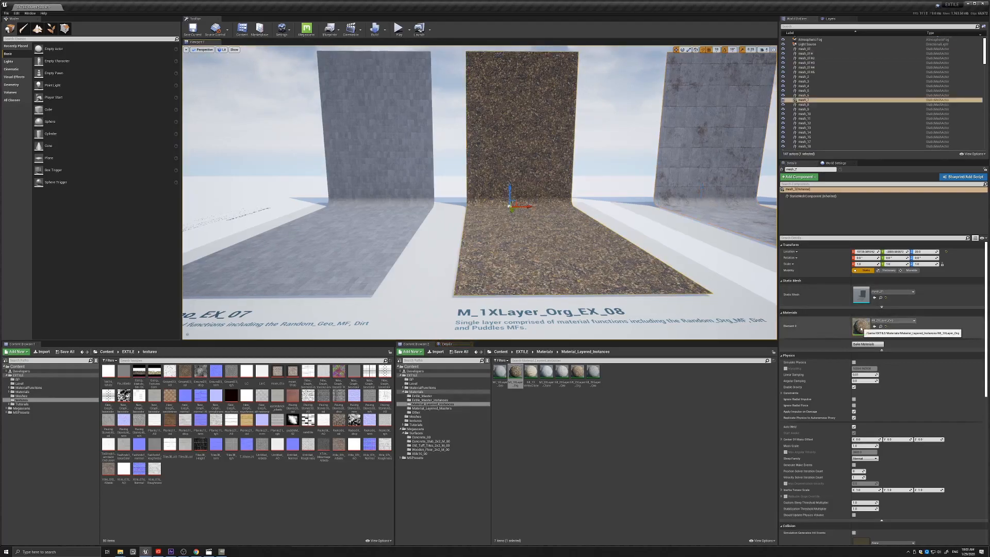
{"action": "double_click", "coordinate": [861, 329]}
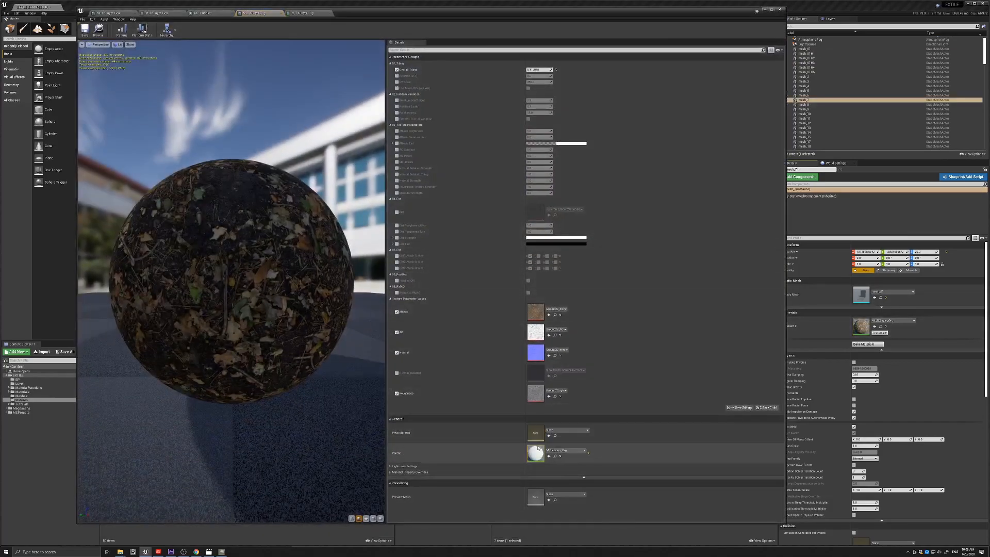
{"action": "double_click", "coordinate": [536, 452]}
Step: Examine the parent material's node network back to its start, and inspect the MF_Random_Org node with its parameters
{"action": "right_click_drag", "start_coordinate": [600, 184], "coordinate": [652, 189]}
{"action": "scroll", "coordinate": [469, 258], "scroll_direction": "down", "scroll_amount": 1}
{"action": "scroll", "coordinate": [468, 258], "scroll_direction": "down", "scroll_amount": 3}
{"action": "scroll", "coordinate": [476, 207], "scroll_direction": "up", "scroll_amount": 3}
{"action": "right_click_drag", "start_coordinate": [304, 226], "coordinate": [570, 206]}
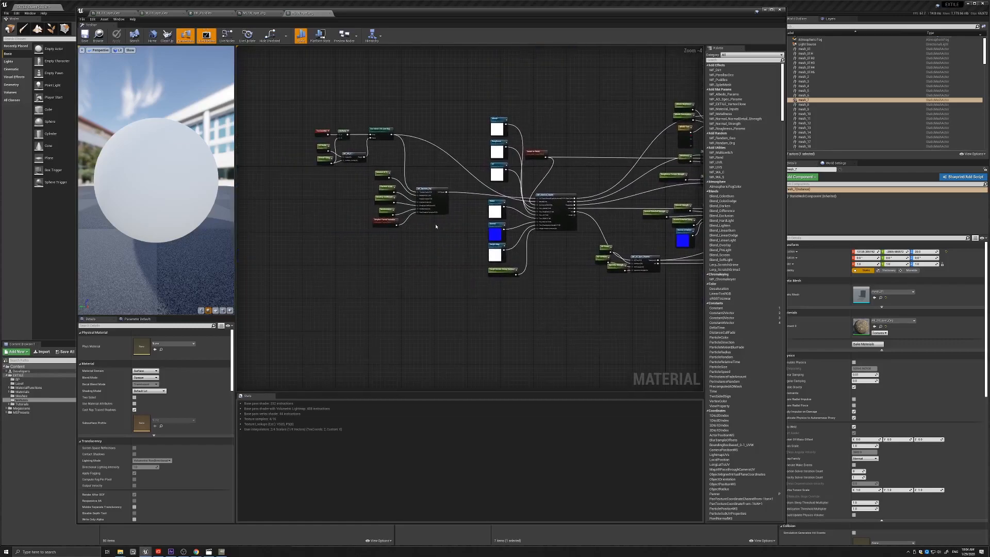
{"action": "right_click_drag", "start_coordinate": [436, 226], "coordinate": [472, 230]}
{"action": "scroll", "coordinate": [469, 197], "scroll_direction": "up", "scroll_amount": 5}
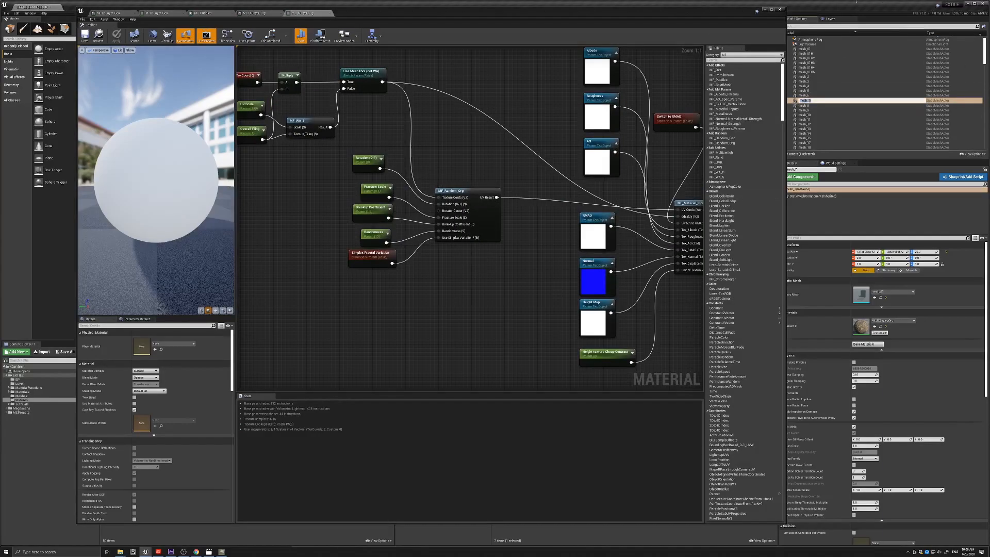
Step: Return to the level and examine the two-layer example panels M_2XLayer_Geo_EX_09 and M_2XLayer_Org_EX_10
{"action": "left_click", "coordinate": [765, 10]}
{"action": "key", "text": "d"}
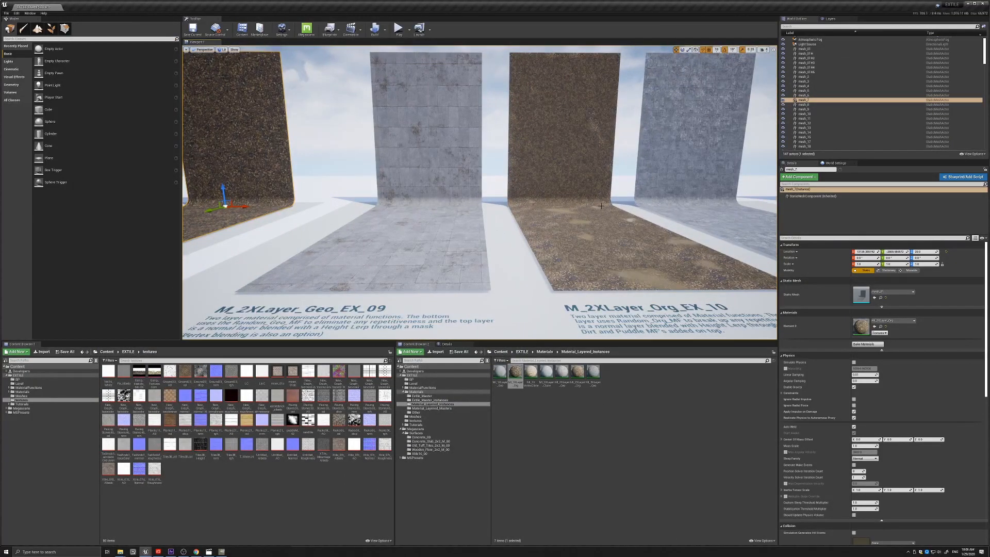
{"action": "key", "text": "d"}
{"action": "key", "text": "s"}
{"action": "right_click_drag", "start_coordinate": [492, 218], "coordinate": [498, 214]}
{"action": "key", "text": "a"}
{"action": "key", "text": "d"}
{"action": "key", "text": "a"}
{"action": "key", "text": "d"}
{"action": "right_click_drag", "start_coordinate": [676, 135], "coordinate": [674, 131]}
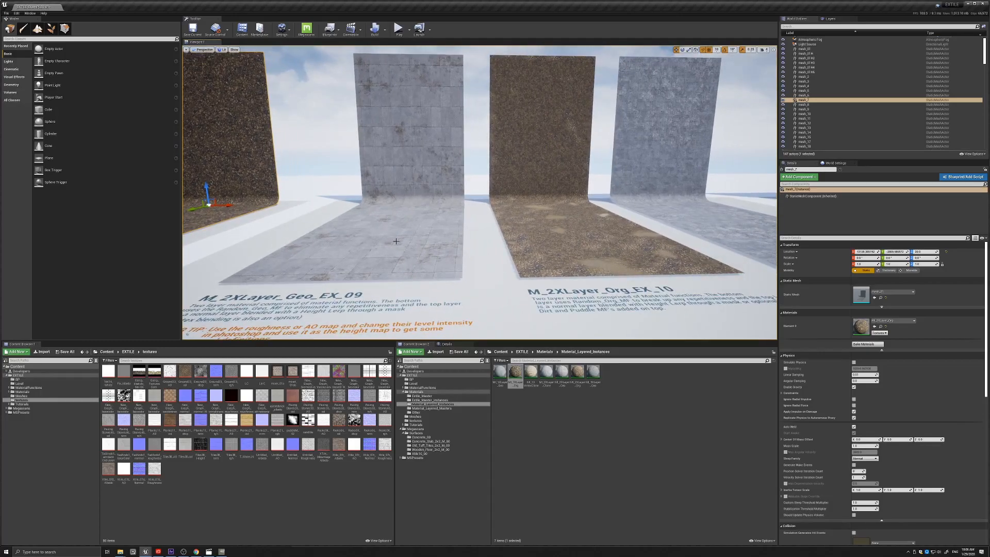
{"action": "key", "text": "a"}
{"action": "right_click_drag", "start_coordinate": [400, 241], "coordinate": [409, 243]}
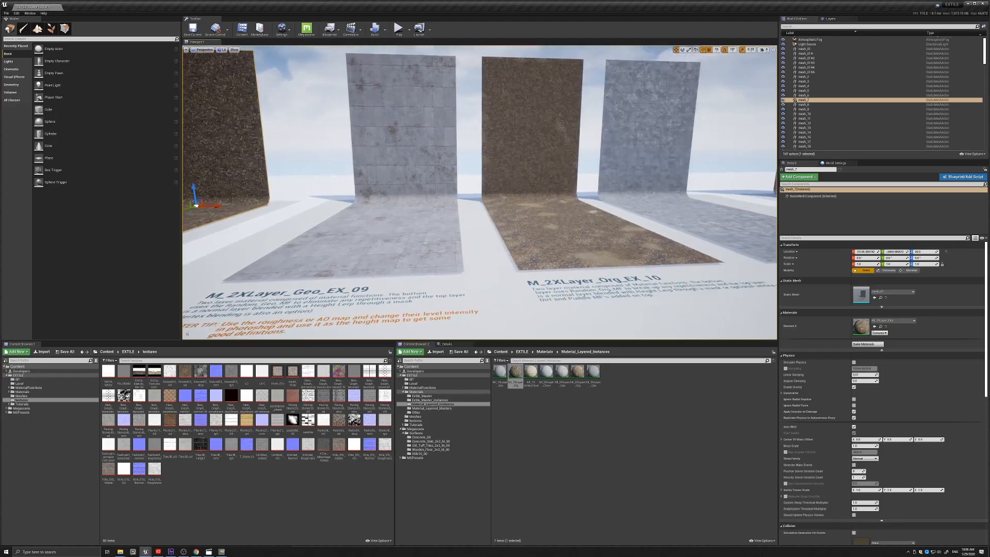
Step: Open the material instance of the M_2XLayer_Geo_EX_09 panel, review its layer and texture parameters, and open its parent material
{"action": "left_click", "coordinate": [401, 242]}
{"action": "double_click", "coordinate": [859, 325]}
{"action": "scroll", "coordinate": [576, 410], "scroll_direction": "down", "scroll_amount": 4}
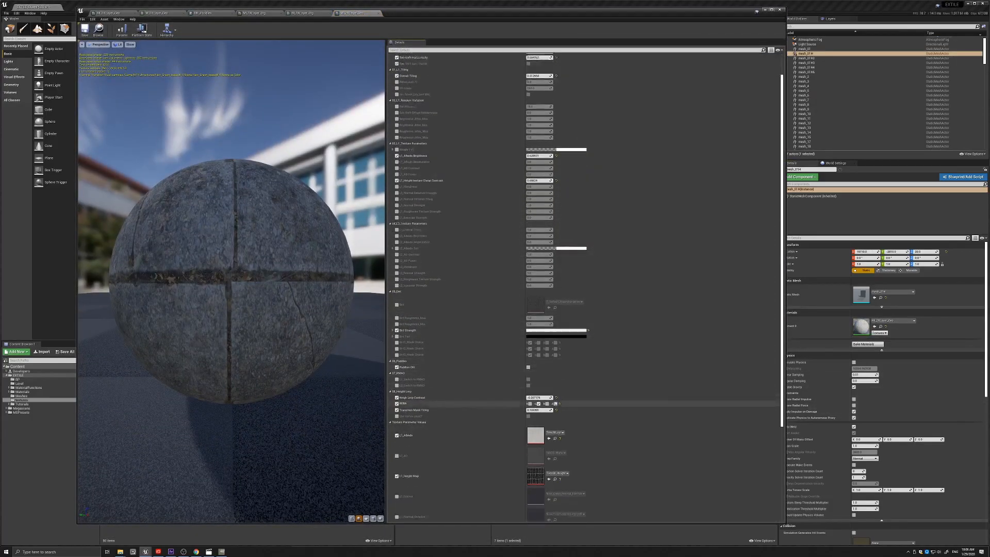
{"action": "scroll", "coordinate": [576, 410], "scroll_direction": "down", "scroll_amount": 5}
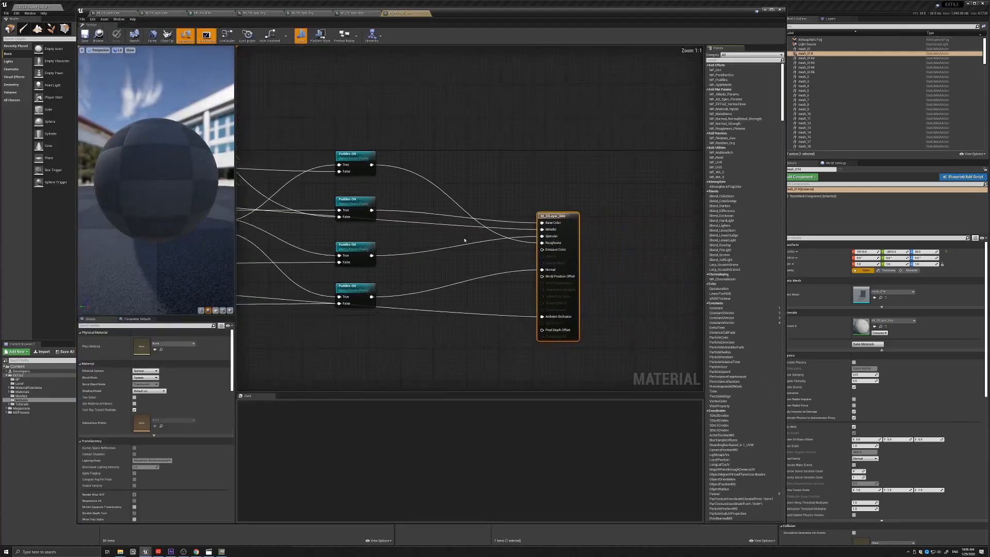
Step: Examine the two-layer parent material's graph, comparing the first layer's MF_Random_Geo setup with the second layer's MF_WA_S and MF_Material_Inputs setup
{"action": "scroll", "coordinate": [426, 227], "scroll_direction": "down", "scroll_amount": 5}
{"action": "right_click_drag", "start_coordinate": [426, 227], "coordinate": [701, 222]}
{"action": "right_click_drag", "start_coordinate": [369, 282], "coordinate": [595, 259]}
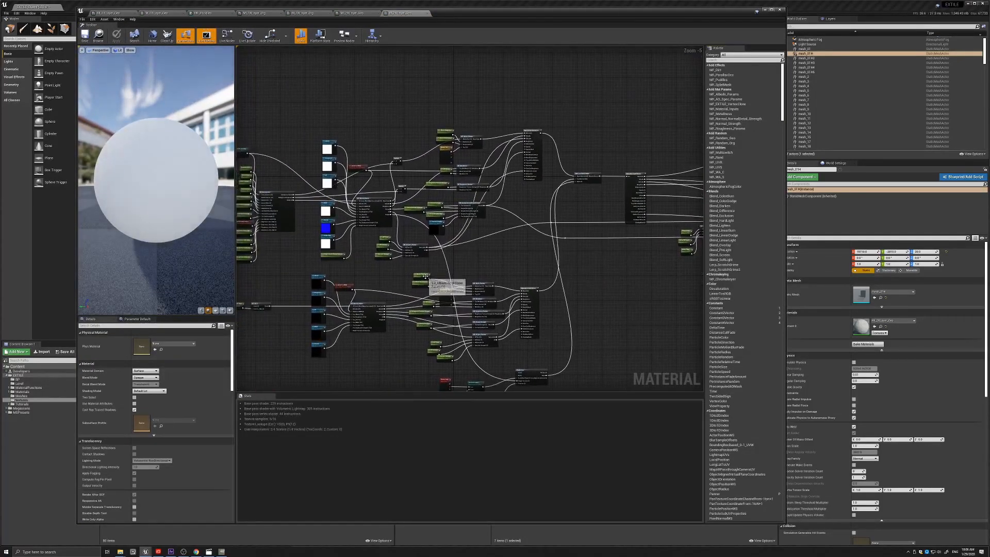
{"action": "right_click_drag", "start_coordinate": [427, 275], "coordinate": [564, 244]}
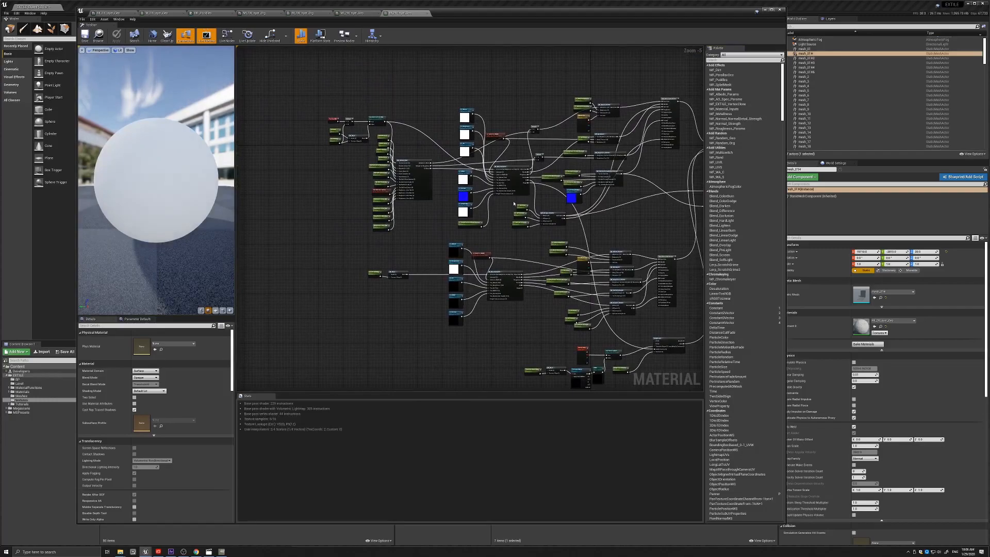
{"action": "scroll", "coordinate": [488, 248], "scroll_direction": "up", "scroll_amount": 5}
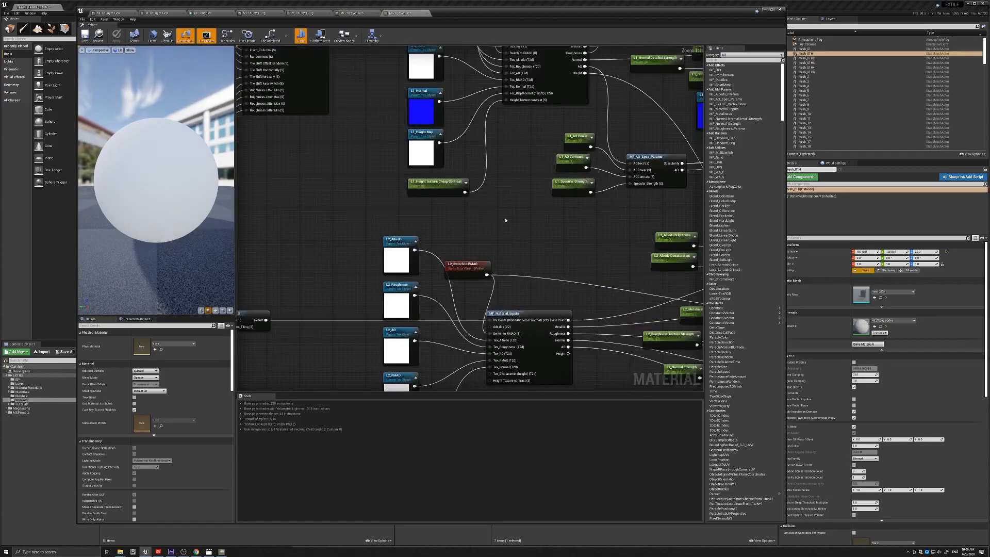
{"action": "scroll", "coordinate": [506, 219], "scroll_direction": "down", "scroll_amount": 1}
{"action": "right_click_drag", "start_coordinate": [380, 202], "coordinate": [490, 236]}
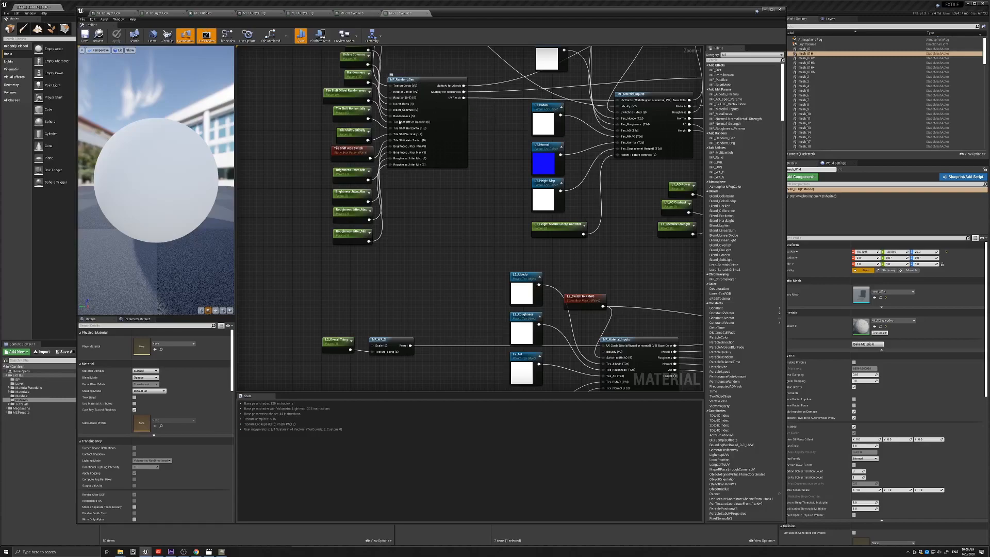
{"action": "scroll", "coordinate": [471, 226], "scroll_direction": "down", "scroll_amount": 1}
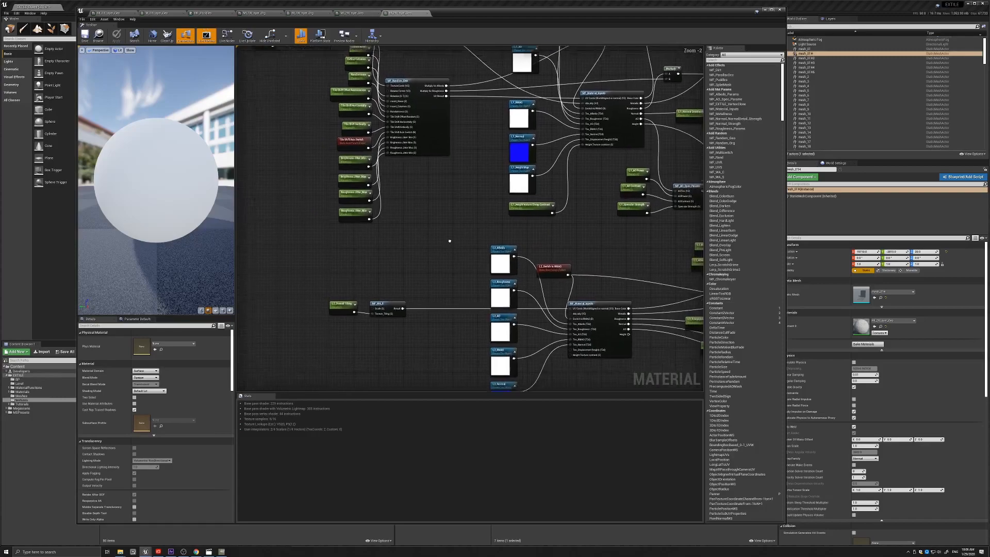
{"action": "right_click_drag", "start_coordinate": [452, 245], "coordinate": [356, 152]}
{"action": "right_click_drag", "start_coordinate": [563, 166], "coordinate": [588, 176]}
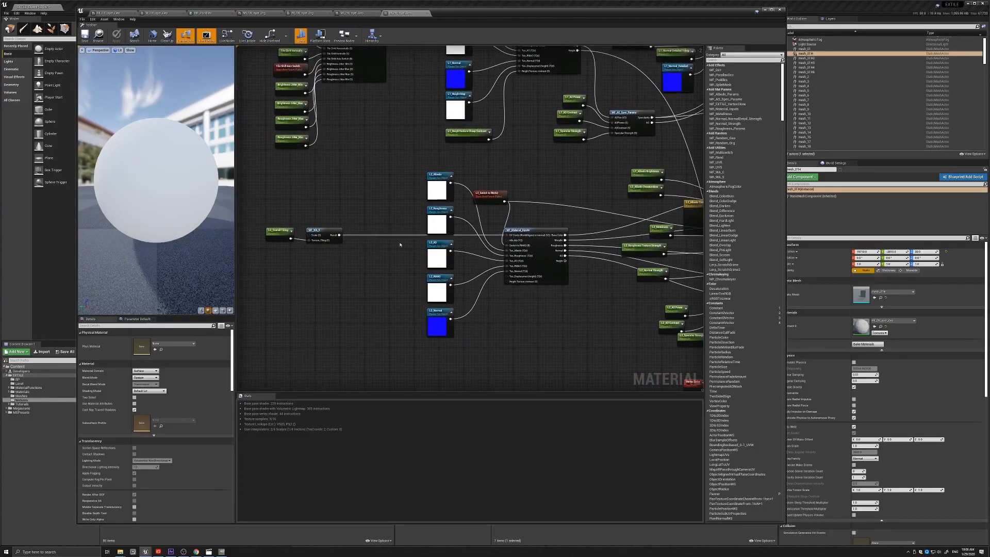
Step: Inspect the second layer's parameter functions and the HeightLerp group fed by the transition mask and vertex color nodes
{"action": "right_click_drag", "start_coordinate": [581, 186], "coordinate": [296, 172]}
{"action": "scroll", "coordinate": [506, 143], "scroll_direction": "down", "scroll_amount": 2}
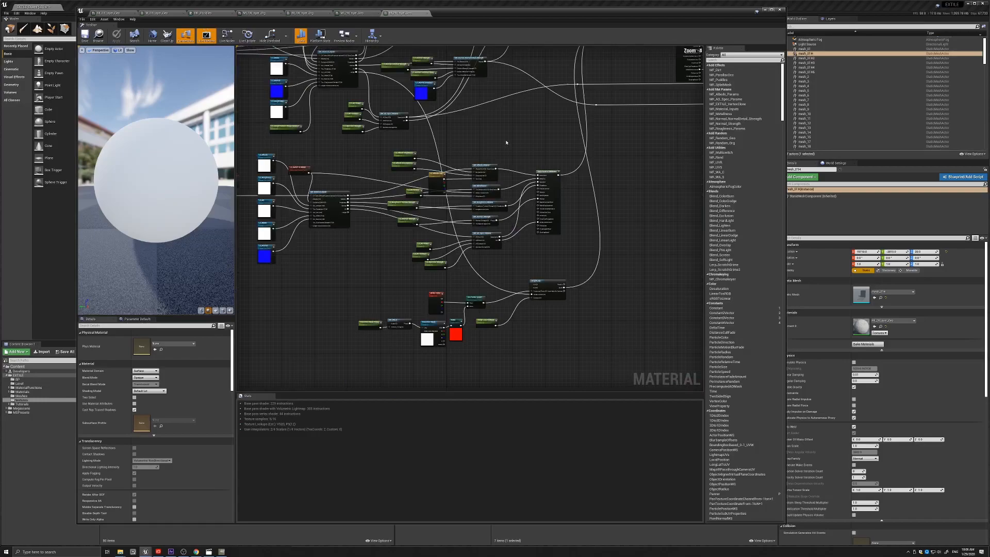
{"action": "scroll", "coordinate": [518, 198], "scroll_direction": "up", "scroll_amount": 1}
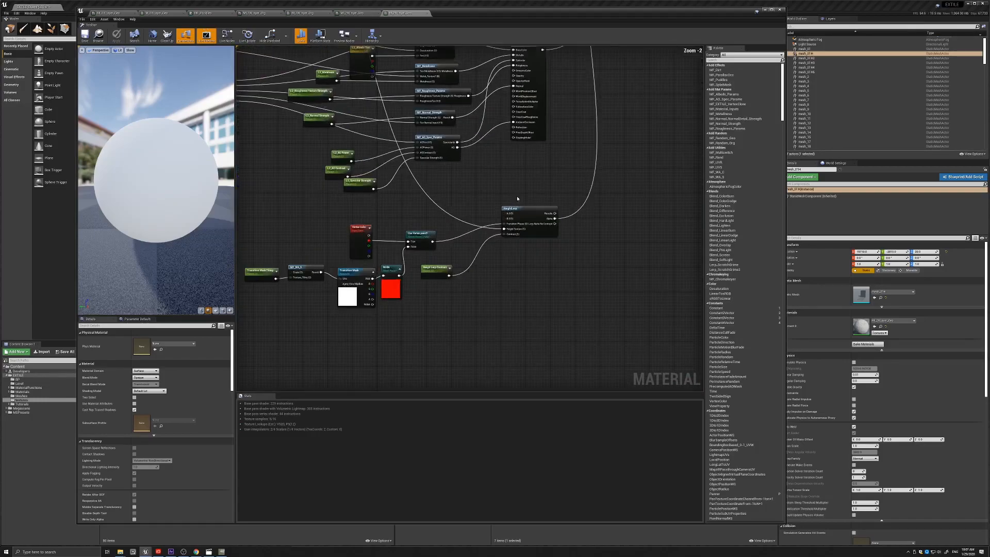
{"action": "scroll", "coordinate": [533, 213], "scroll_direction": "up", "scroll_amount": 1}
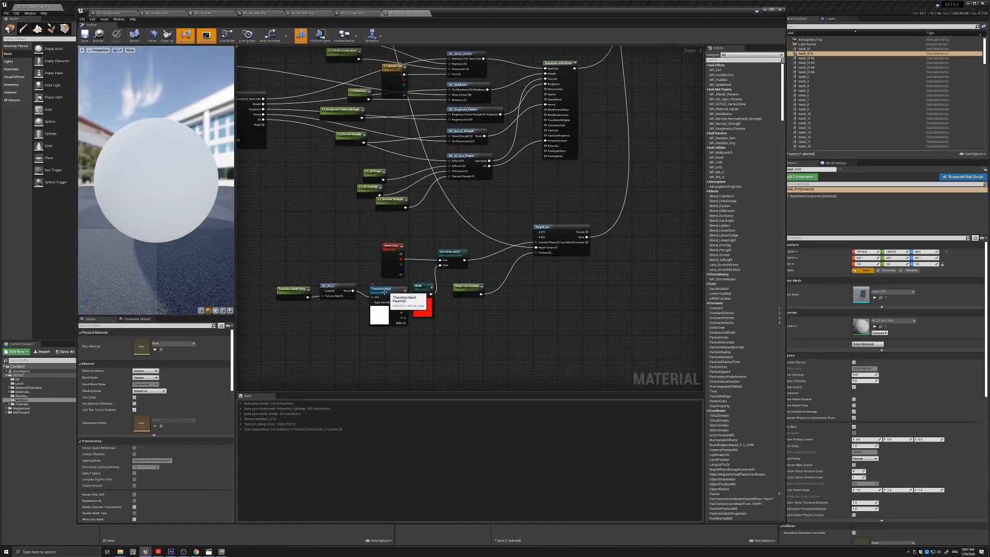
{"action": "right_click_drag", "start_coordinate": [560, 182], "coordinate": [477, 279]}
{"action": "scroll", "coordinate": [546, 197], "scroll_direction": "down", "scroll_amount": 2}
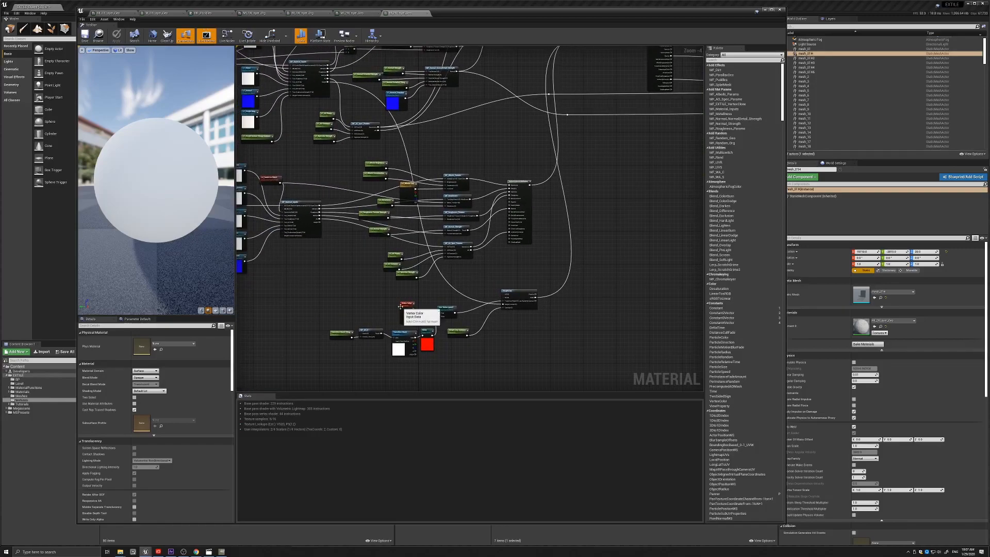
{"action": "scroll", "coordinate": [394, 321], "scroll_direction": "up", "scroll_amount": 2}
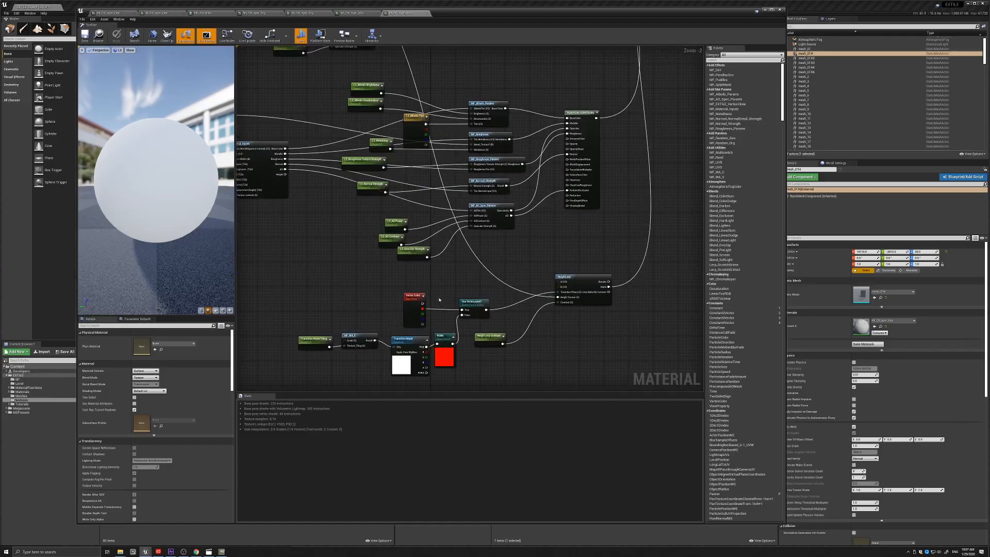
{"action": "scroll", "coordinate": [550, 224], "scroll_direction": "down", "scroll_amount": 2}
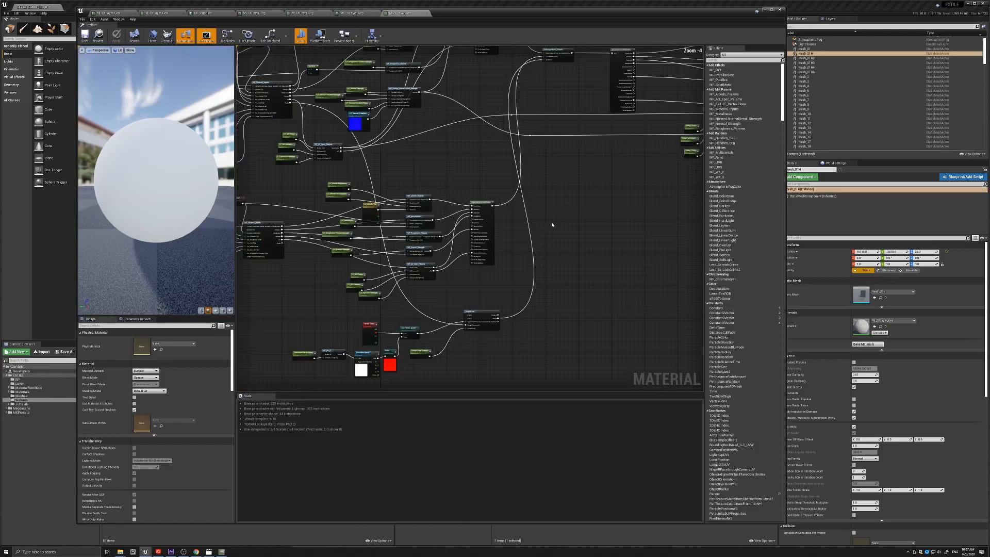
Step: Review the section where the two layers are blended and passed on to the dirt and puddle functions
{"action": "right_click_drag", "start_coordinate": [588, 181], "coordinate": [342, 211]}
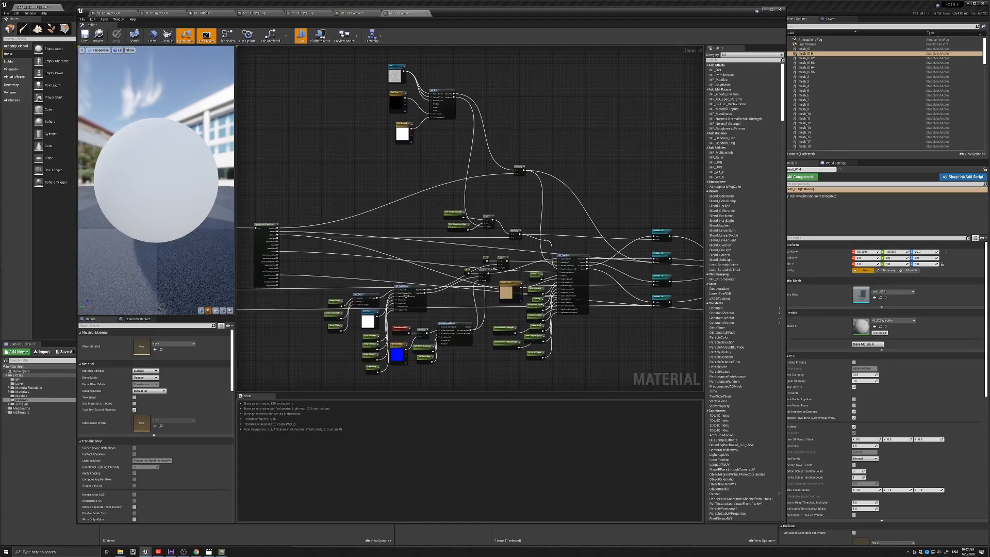
{"action": "right_click_drag", "start_coordinate": [653, 189], "coordinate": [629, 165]}
{"action": "right_click_drag", "start_coordinate": [311, 151], "coordinate": [427, 112]}
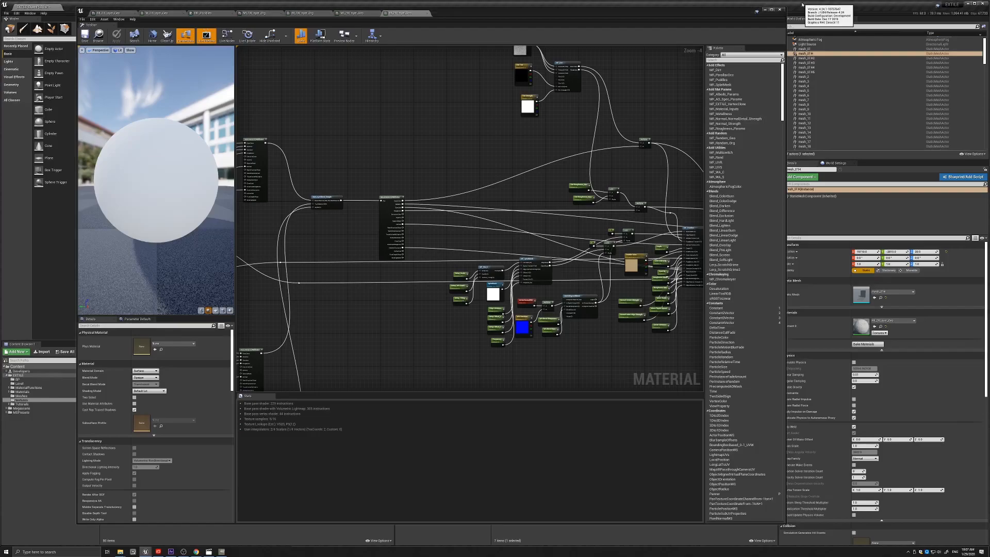
Step: Return to the level and move along the display to view the M_2XLayer_Org_EX_10 and M_2XLayer_Clone_EX_11 panels
{"action": "left_click", "coordinate": [764, 11]}
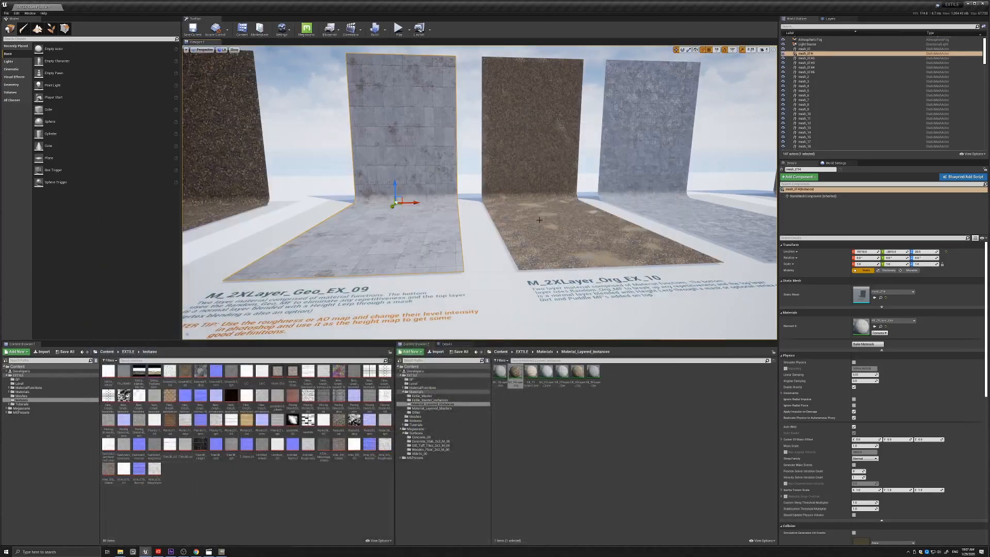
{"action": "right_click_drag", "start_coordinate": [564, 232], "coordinate": [560, 232]}
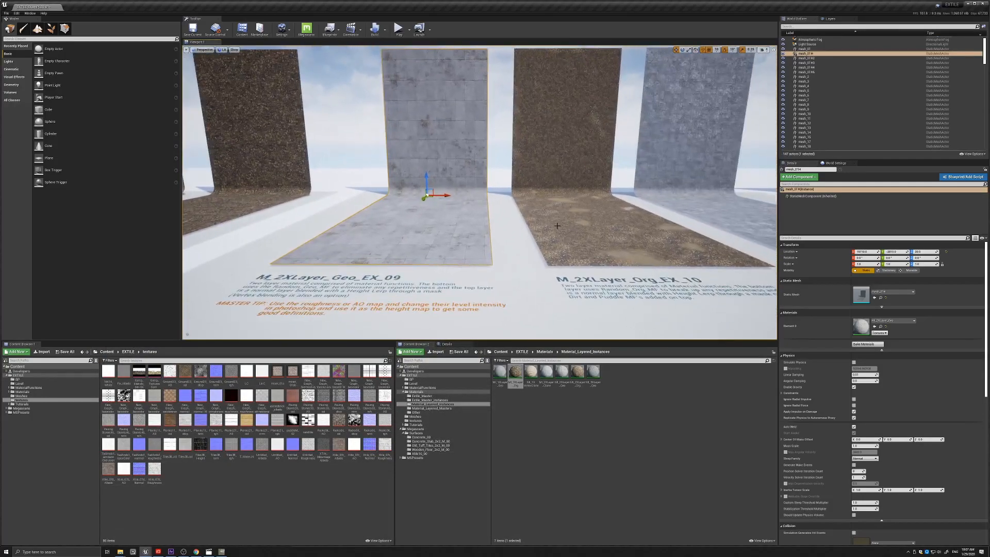
{"action": "right_click_drag", "start_coordinate": [590, 199], "coordinate": [596, 198]}
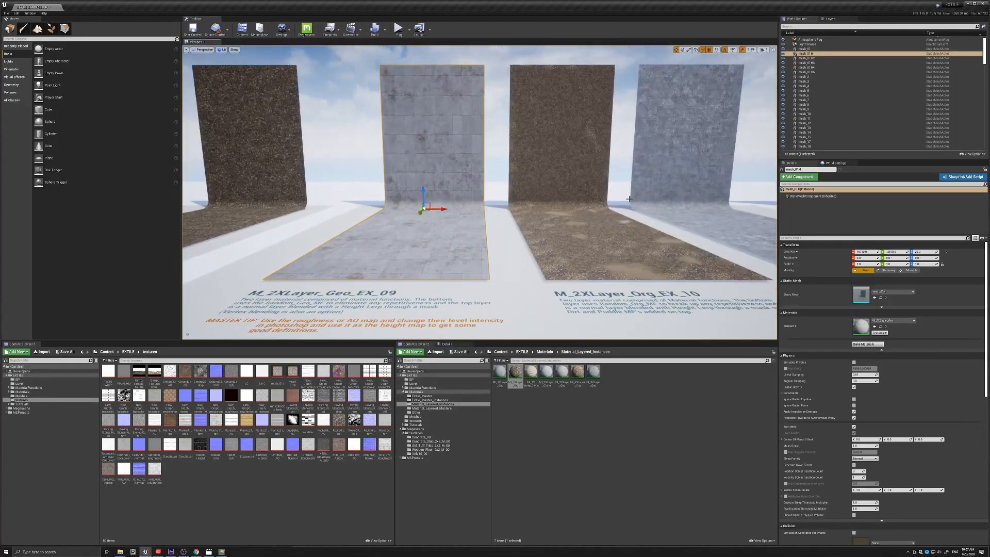
{"action": "key", "text": "F2"}
{"action": "right_click_drag", "start_coordinate": [619, 218], "coordinate": [629, 218]}
{"action": "middle_click_drag", "start_coordinate": [479, 193], "coordinate": [570, 210]}
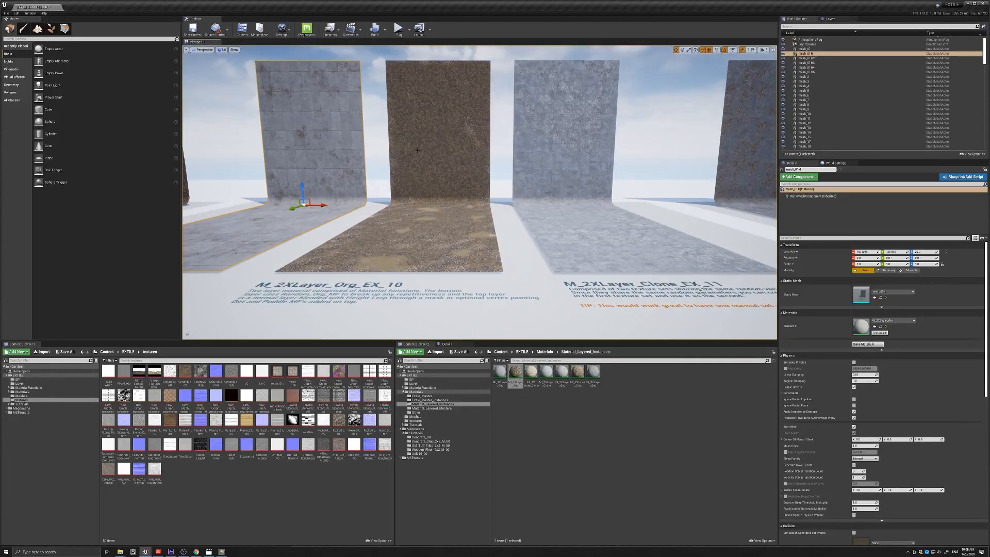
Step: Open the material instance of the M_3XLayer_Geo_EX_12 panel and review its layer, HeightLerp and texture parameters down to the parent material
{"action": "mouse_move", "coordinate": [628, 253]}
{"action": "middle_mouse_down"}
{"action": "mouse_move", "coordinate": [823, 255]}
{"action": "mouse_move", "coordinate": [608, 249]}
{"action": "middle_mouse_up"}
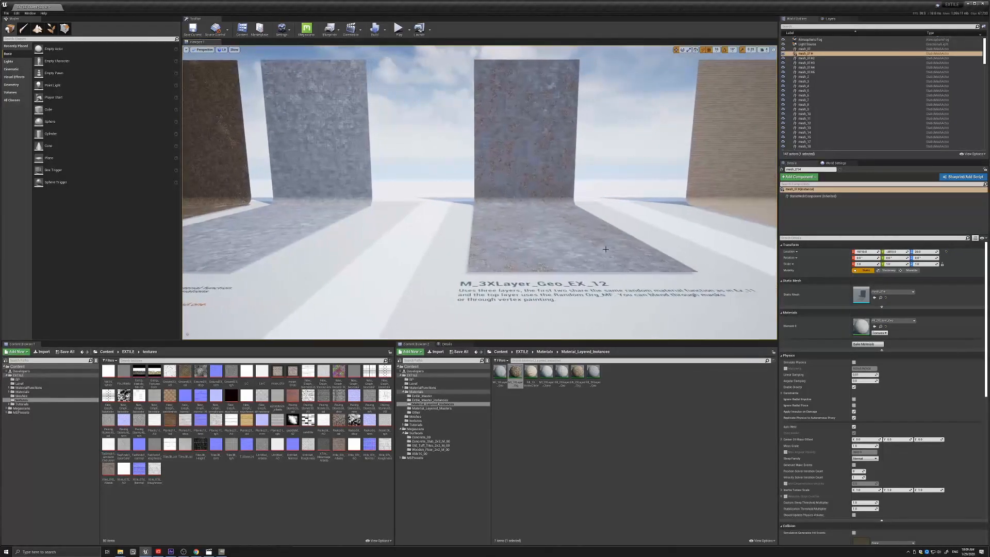
{"action": "left_click", "coordinate": [566, 258]}
{"action": "double_click", "coordinate": [861, 326]}
{"action": "scroll", "coordinate": [591, 405], "scroll_direction": "down", "scroll_amount": 6}
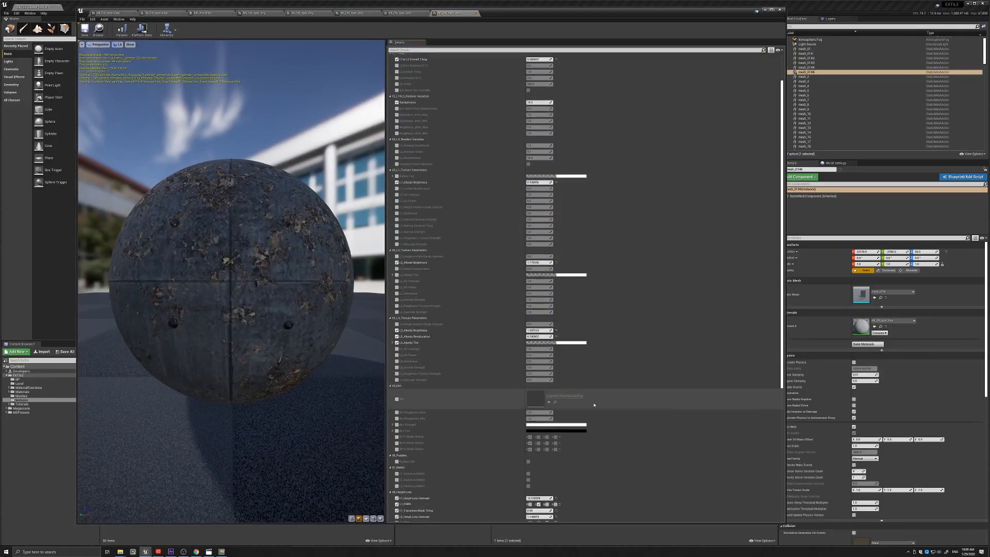
{"action": "scroll", "coordinate": [590, 406], "scroll_direction": "down", "scroll_amount": 8}
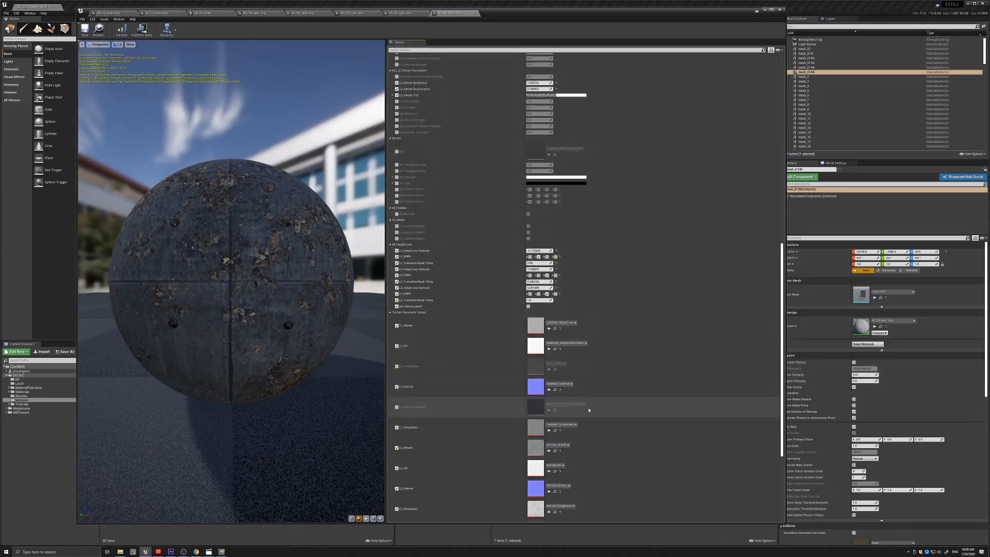
{"action": "scroll", "coordinate": [589, 418], "scroll_direction": "down", "scroll_amount": 2}
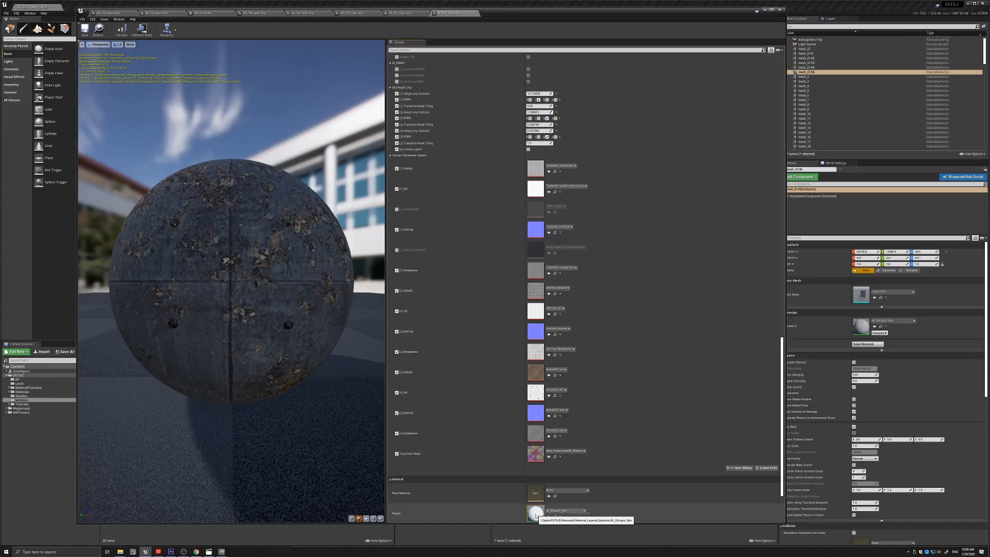
Step: Open the M_3XLayer_Geo parent material and examine how one shared random function node feeds the texture inputs of the first two layers
{"action": "double_click", "coordinate": [536, 513]}
{"action": "scroll", "coordinate": [458, 293], "scroll_direction": "down", "scroll_amount": 10}
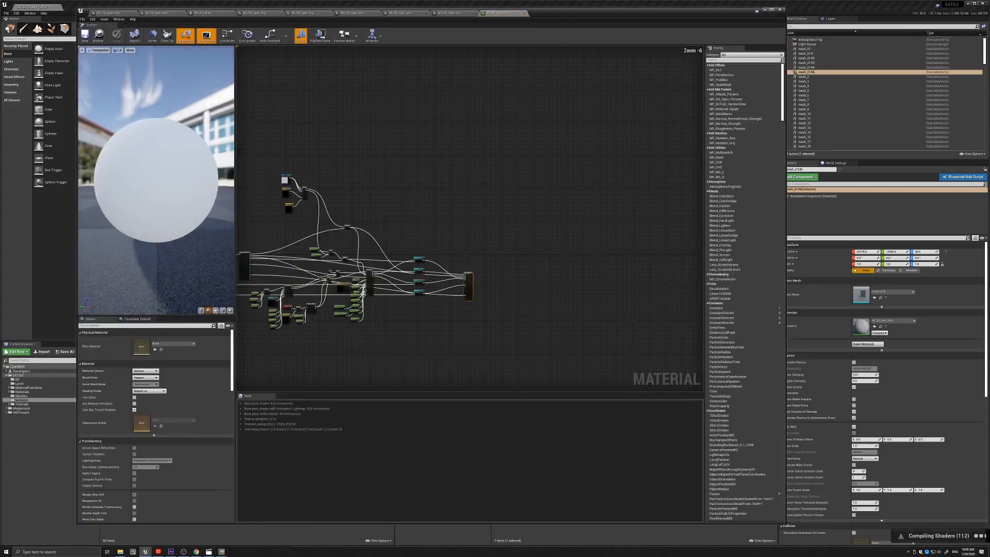
{"action": "scroll", "coordinate": [350, 288], "scroll_direction": "up", "scroll_amount": 4}
{"action": "right_click_drag", "start_coordinate": [350, 287], "coordinate": [638, 242]}
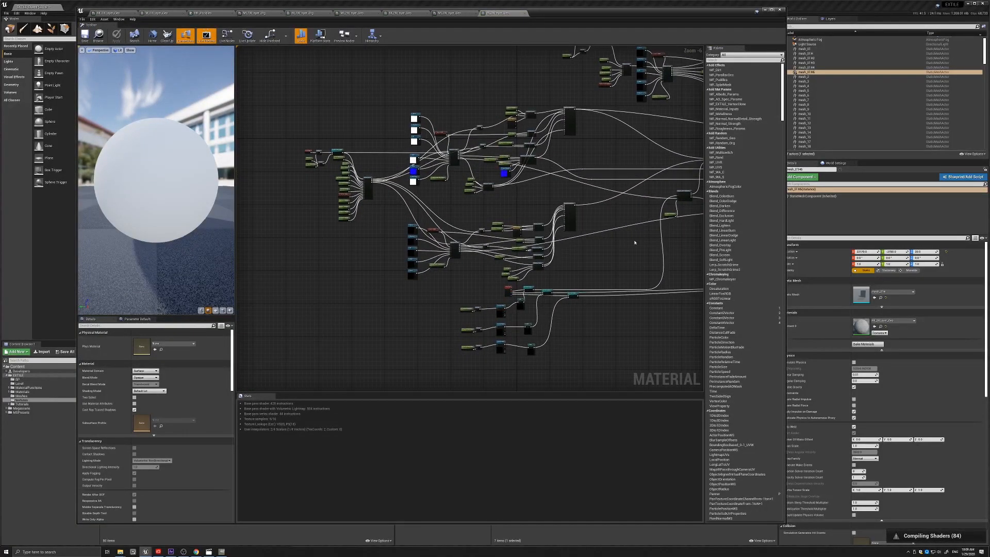
{"action": "mouse_move", "coordinate": [553, 196]}
{"action": "right_mouse_down"}
{"action": "mouse_move", "coordinate": [489, 232]}
{"action": "mouse_move", "coordinate": [550, 206]}
{"action": "right_mouse_up"}
{"action": "scroll", "coordinate": [367, 218], "scroll_direction": "up", "scroll_amount": 3}
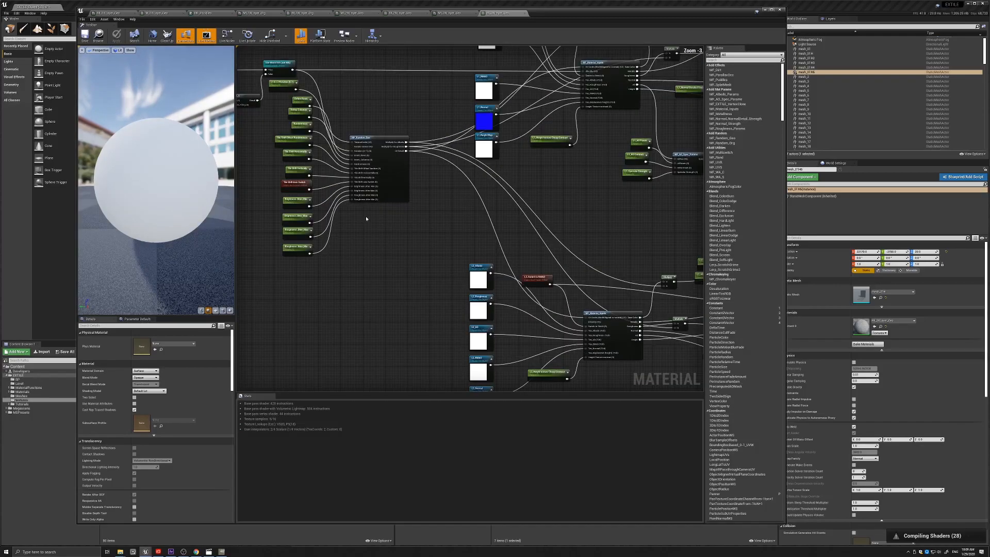
{"action": "right_click_drag", "start_coordinate": [389, 224], "coordinate": [407, 272]}
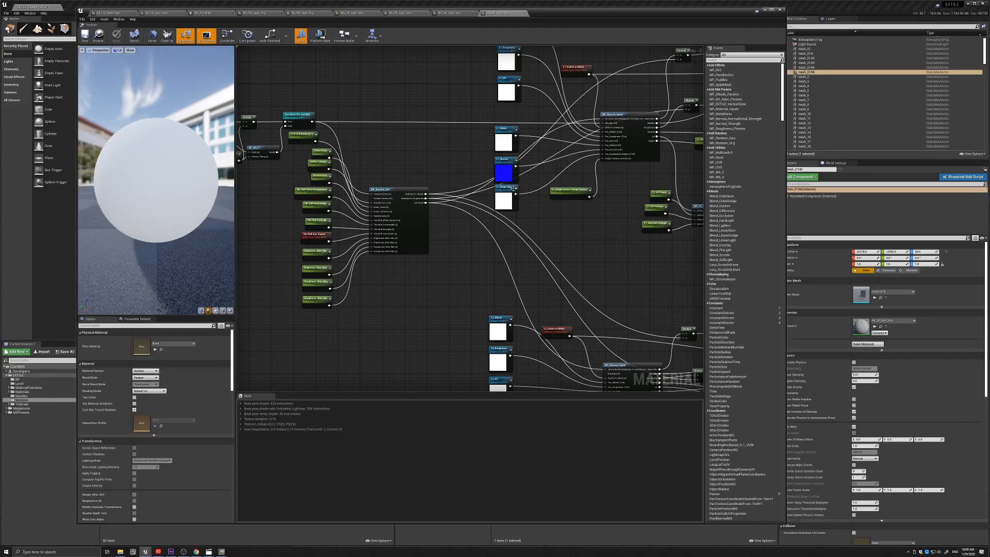
{"action": "scroll", "coordinate": [608, 255], "scroll_direction": "down", "scroll_amount": 3}
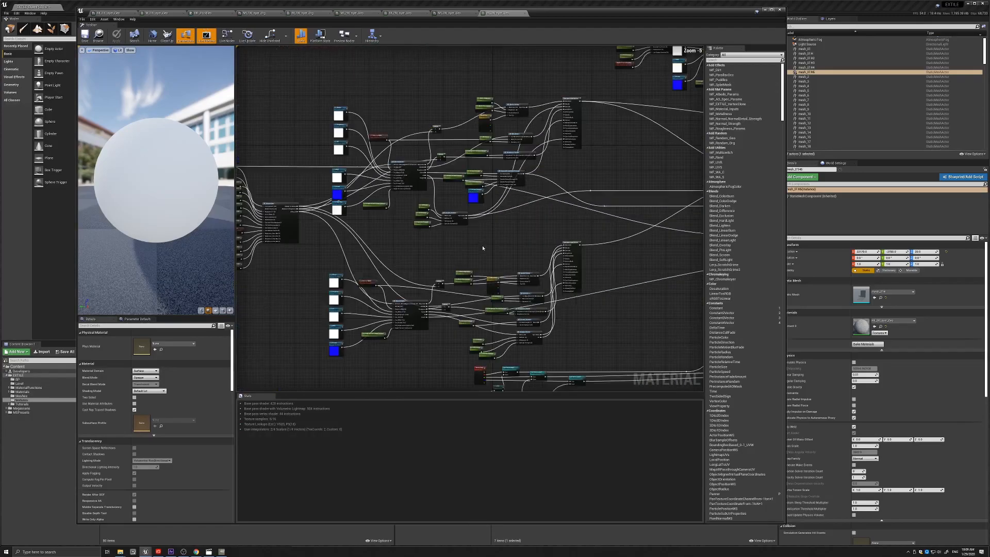
{"action": "right_click_drag", "start_coordinate": [596, 204], "coordinate": [386, 214]}
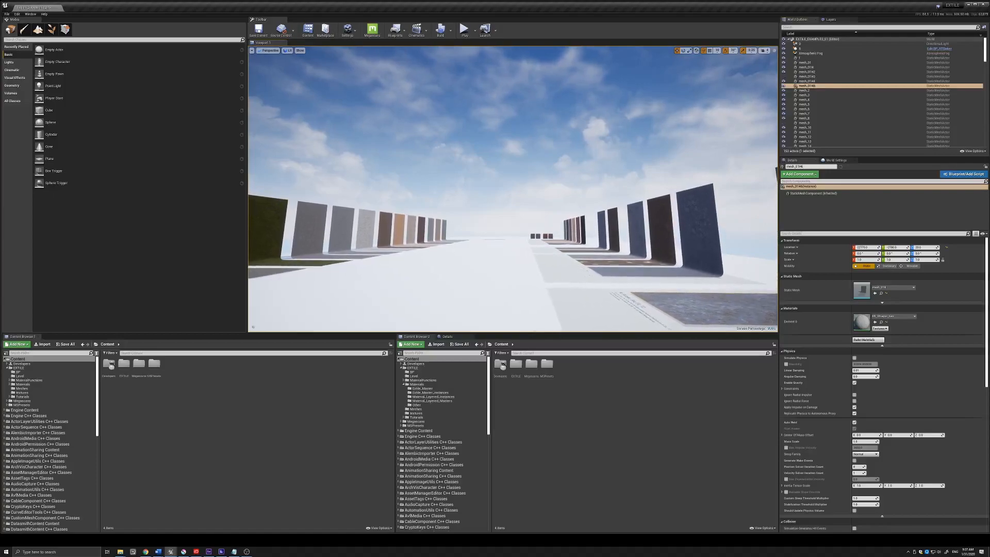
Step: Focus on the farthest panel of the opposite display row and view the grey stone, brown brick and grey wood example materials
{"action": "right_click_drag", "start_coordinate": [589, 250], "coordinate": [590, 249]}
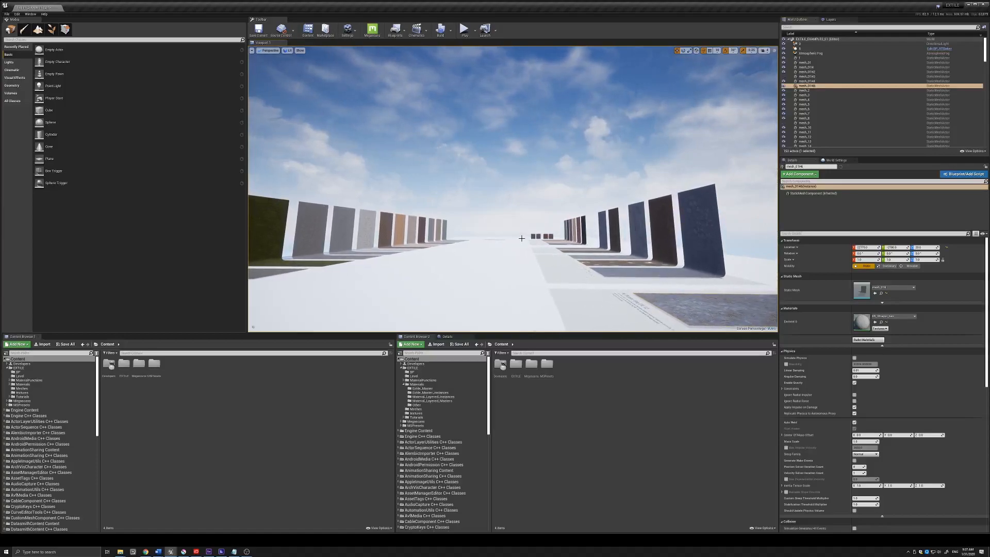
{"action": "left_click", "coordinate": [446, 231]}
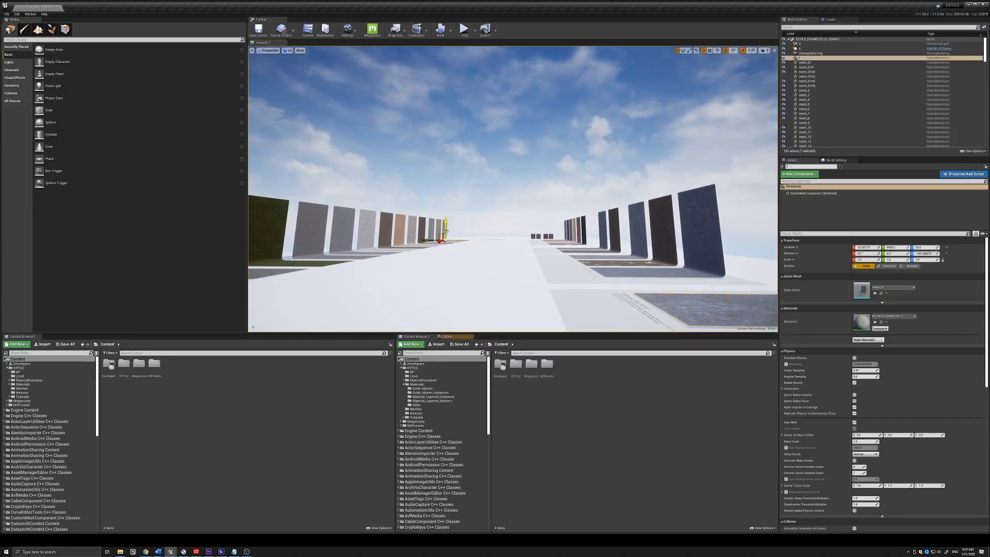
{"action": "key", "text": "f"}
{"action": "left_click_drag", "start_coordinate": [474, 266], "coordinate": [458, 269], "text": "alt"}
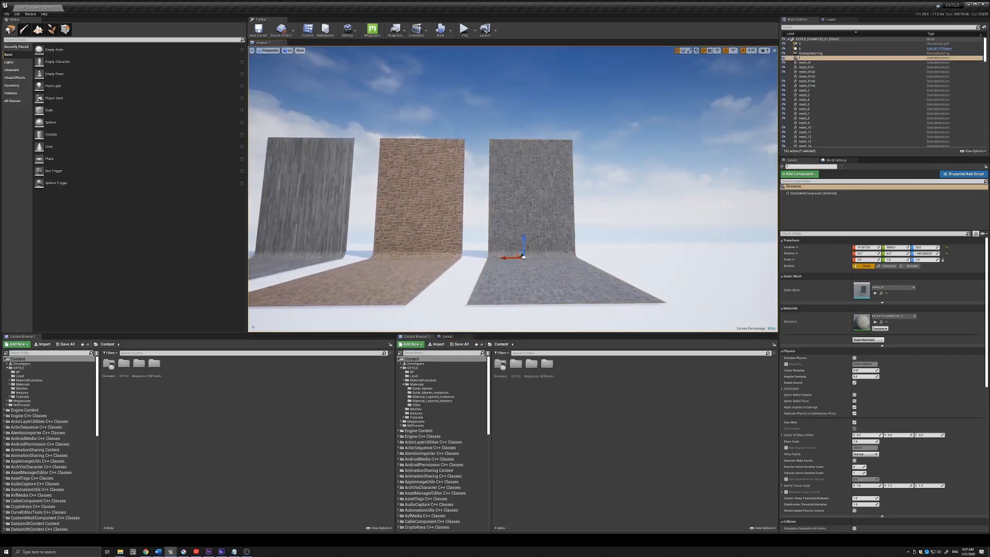
{"action": "middle_click_drag", "start_coordinate": [431, 258], "coordinate": [398, 258]}
{"action": "key", "text": "Escape"}
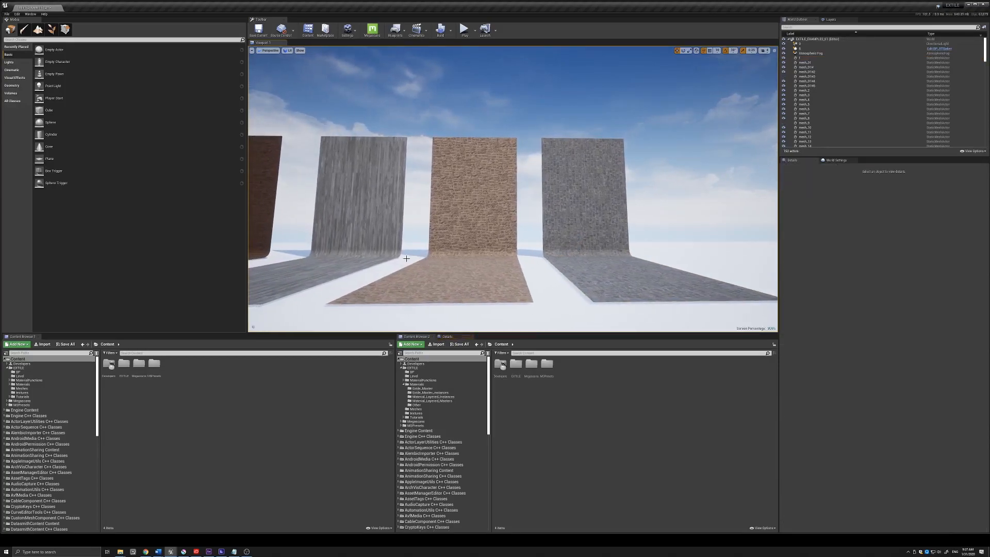
{"action": "middle_click_drag", "start_coordinate": [371, 260], "coordinate": [332, 254]}
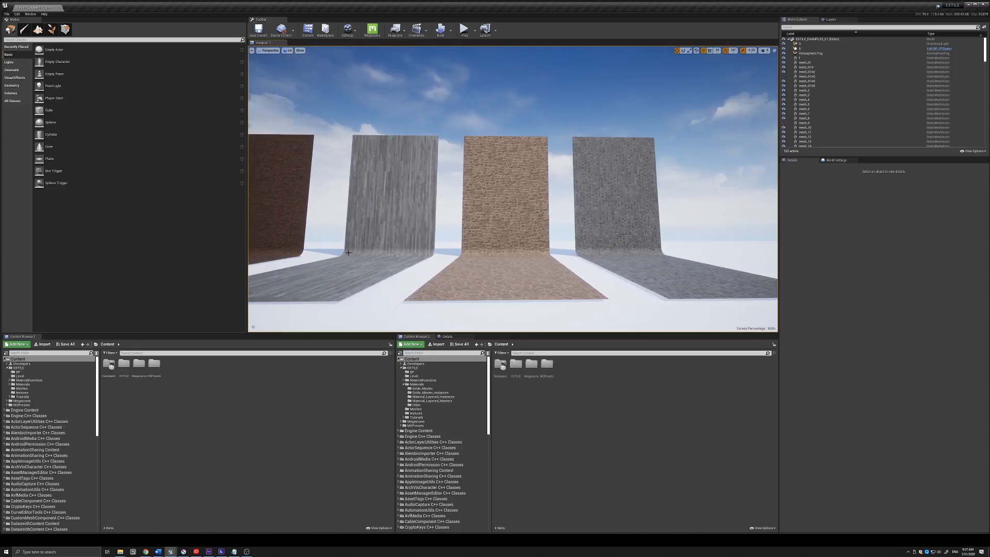
{"action": "middle_click_drag", "start_coordinate": [322, 249], "coordinate": [375, 243]}
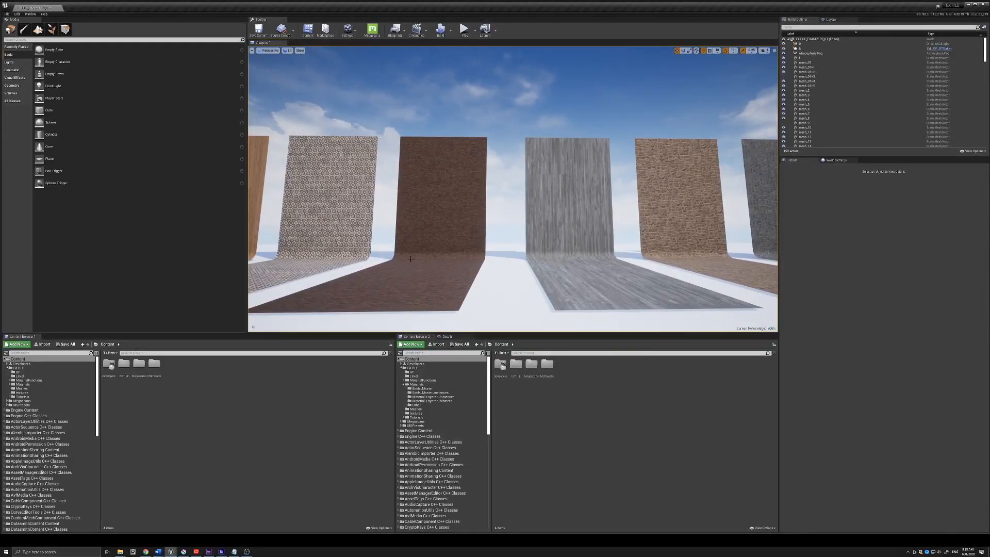
Step: Move along the rest of the row past the patterned tile, wood, checkered and brick panels, then look back down the display aisle
{"action": "middle_click_drag", "start_coordinate": [390, 255], "coordinate": [372, 254]}
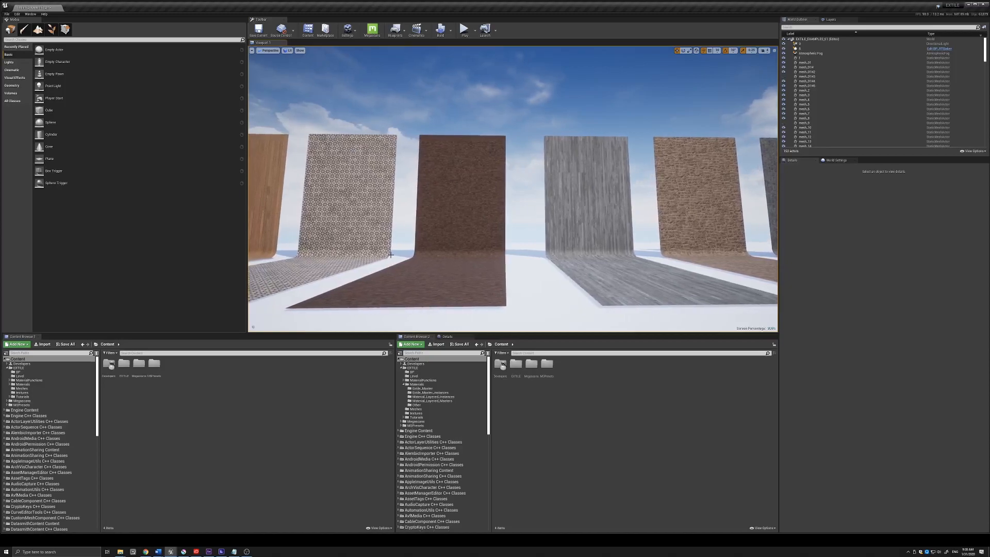
{"action": "middle_click_drag", "start_coordinate": [335, 252], "coordinate": [291, 252]}
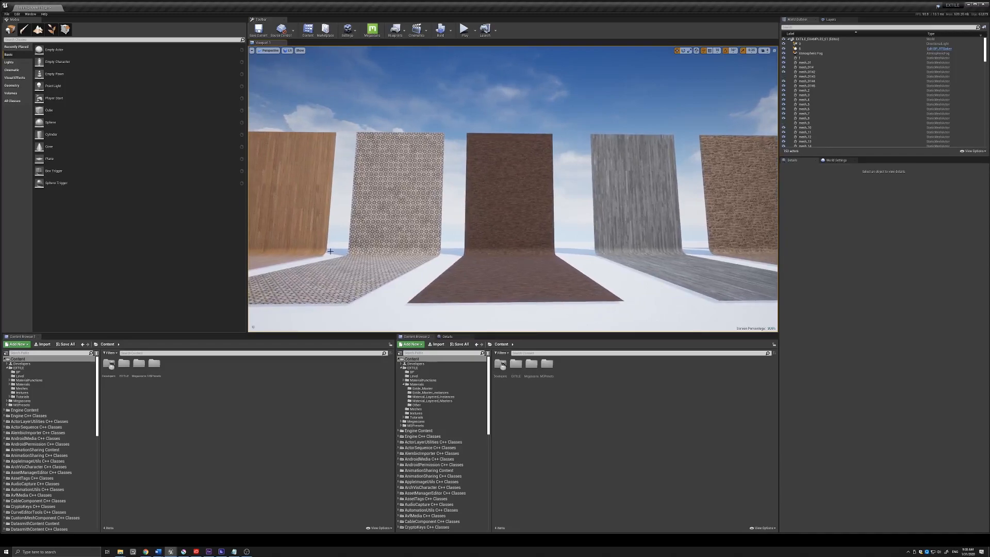
{"action": "middle_click_drag", "start_coordinate": [321, 253], "coordinate": [303, 253]}
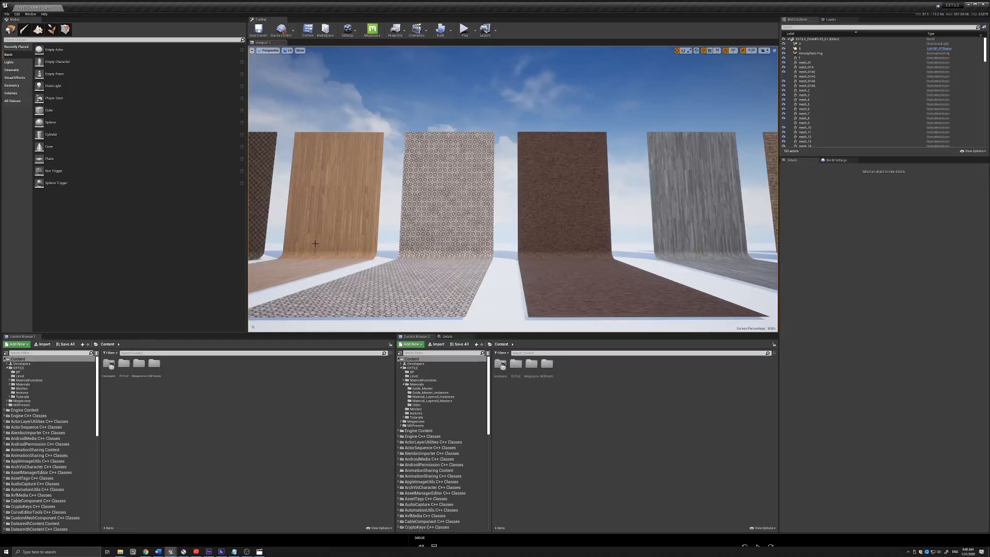
{"action": "middle_click_drag", "start_coordinate": [767, 240], "coordinate": [685, 240]}
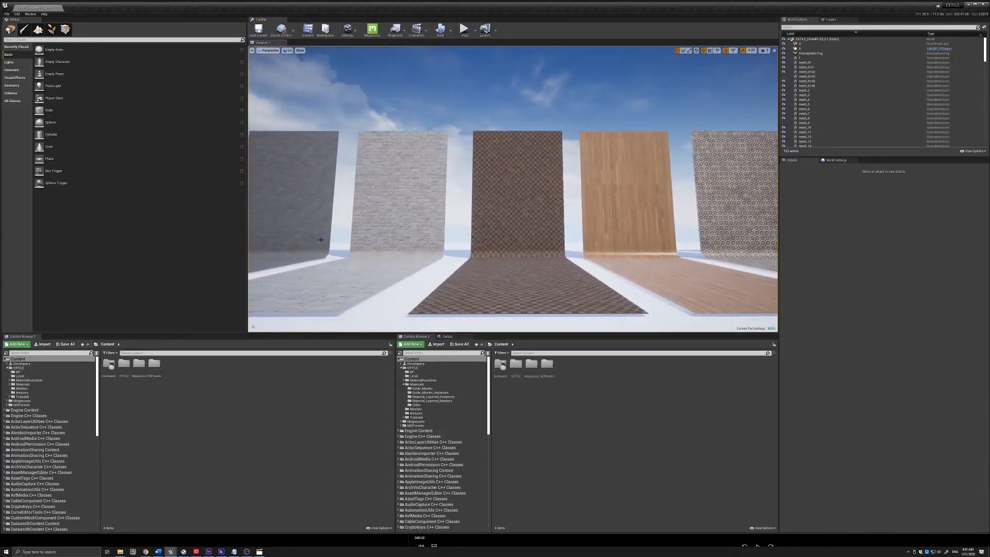
{"action": "middle_click_drag", "start_coordinate": [373, 248], "coordinate": [319, 247]}
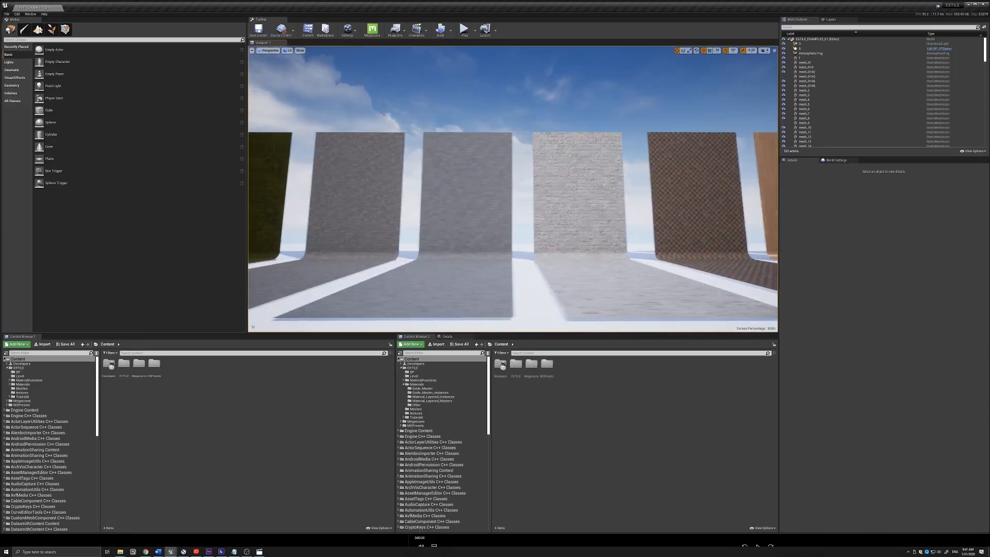
{"action": "middle_click_drag", "start_coordinate": [319, 248], "coordinate": [180, 248]}
{"action": "right_click_drag", "start_coordinate": [368, 235], "coordinate": [607, 237]}
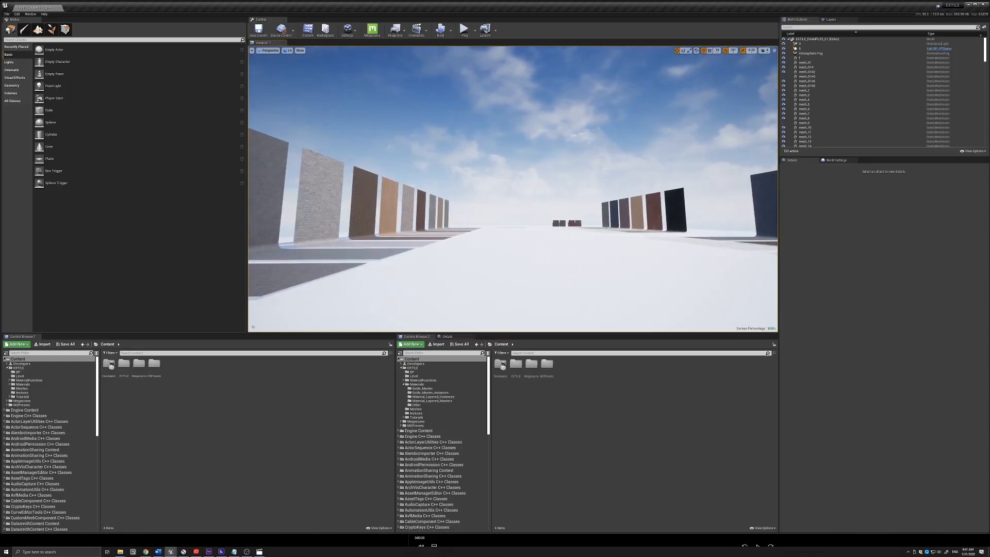